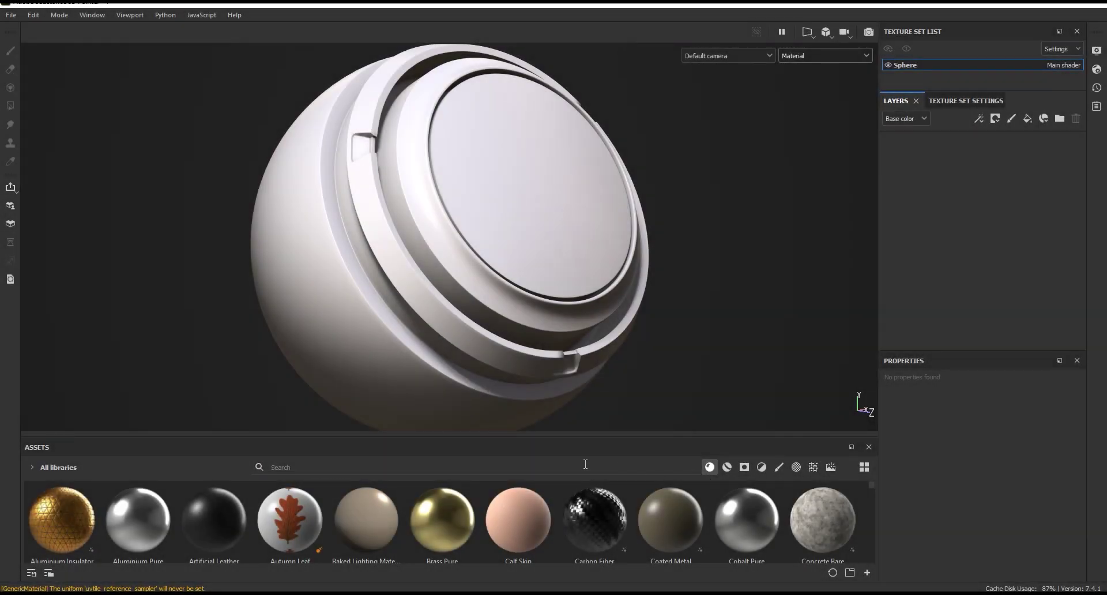
# - Search the assets for 'wood', show only materials, and drop Wood American Cherry onto the sphere
pyautogui.click(585, 464)
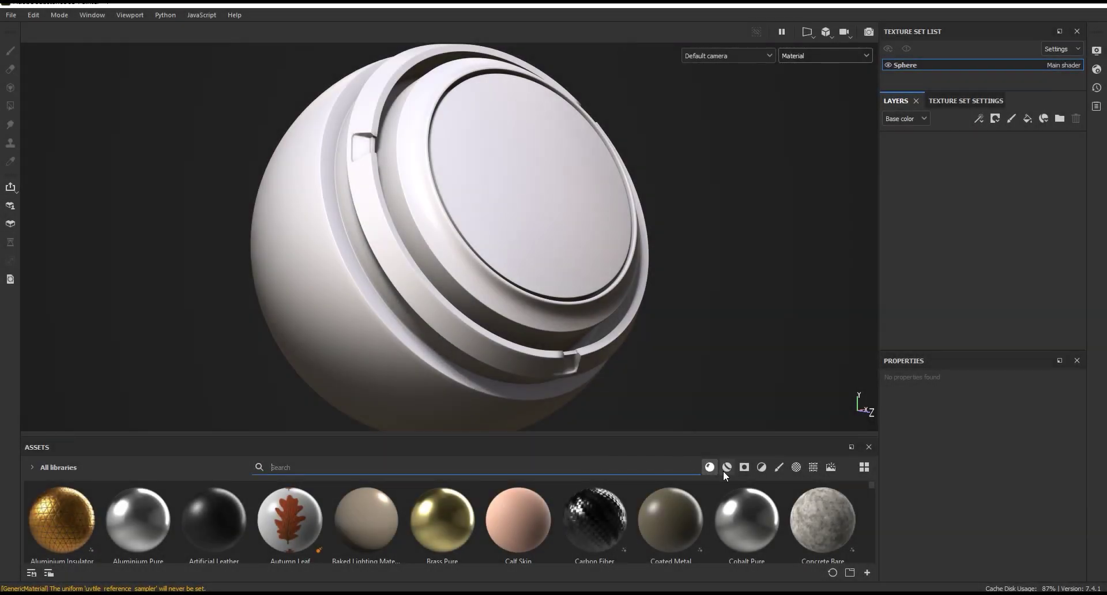
pyautogui.click(710, 467)
pyautogui.write('w')
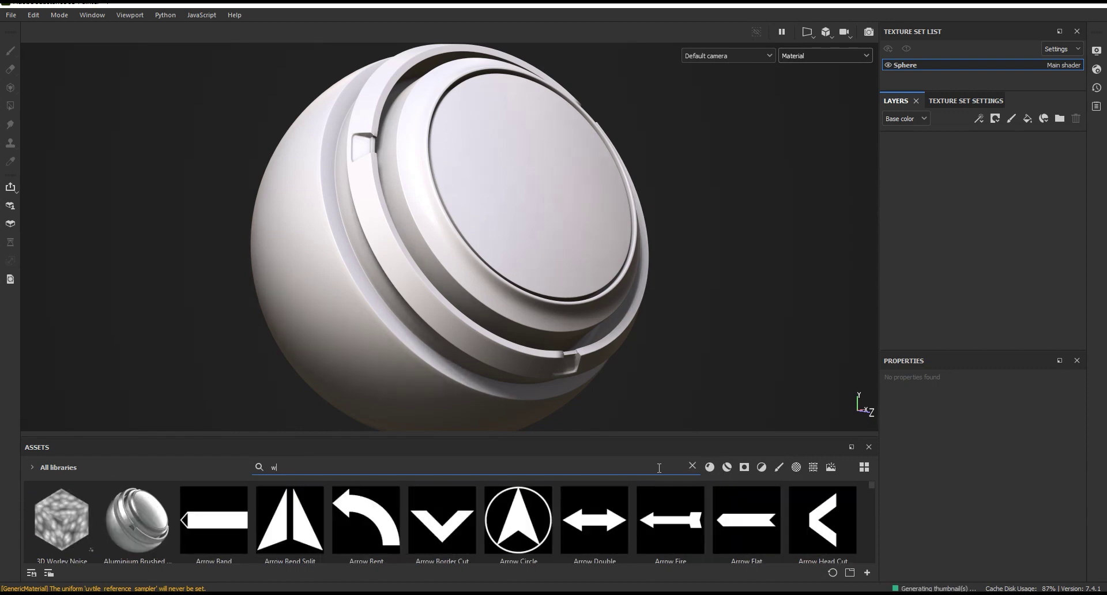
pyautogui.write('ood')
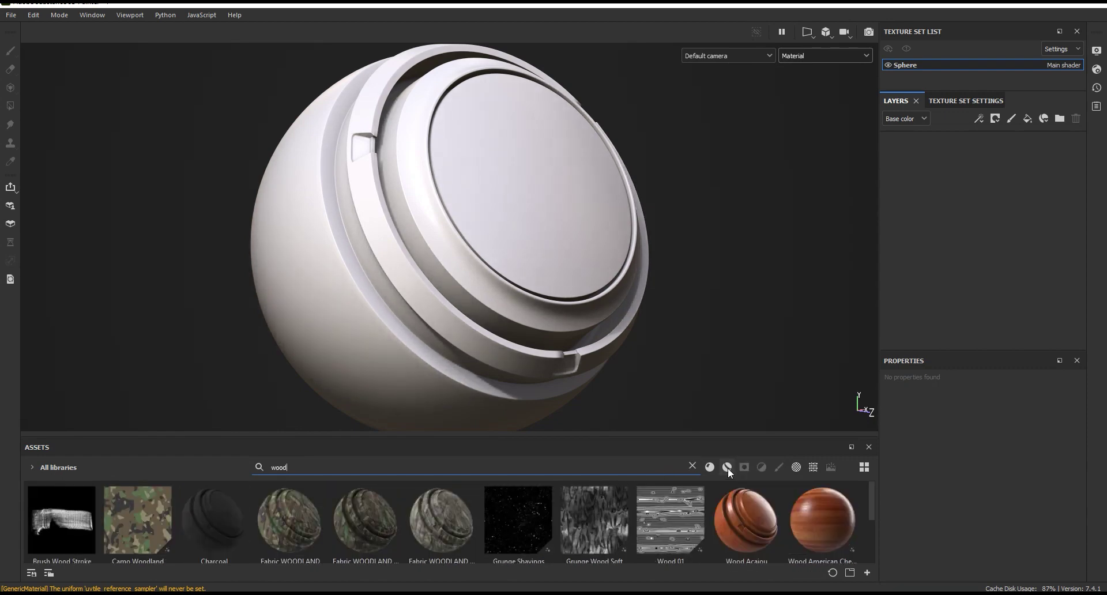
pyautogui.click(711, 466)
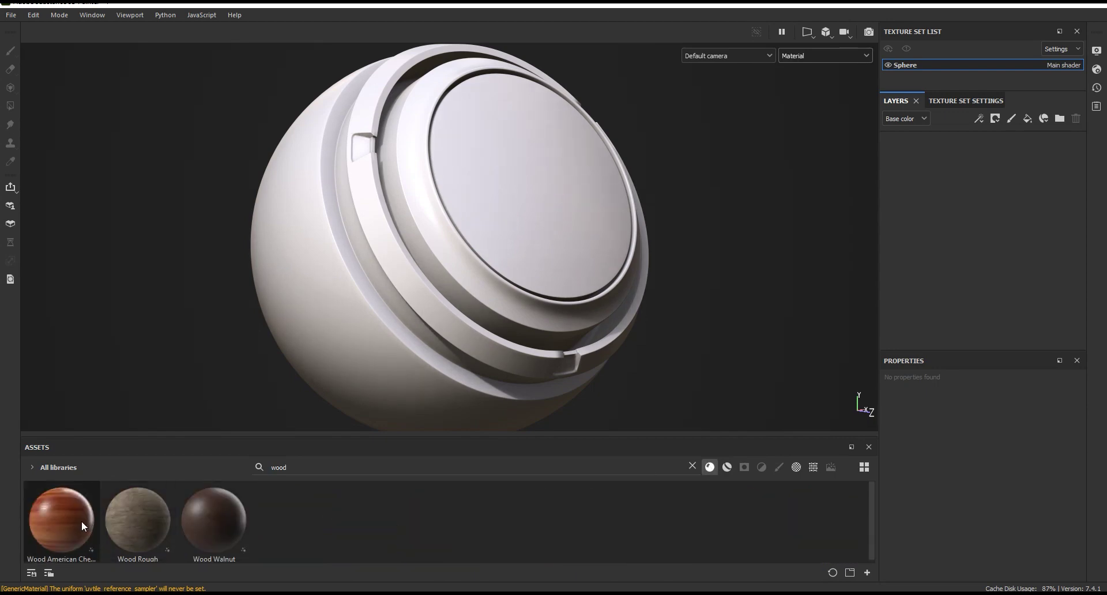
pyautogui.moveTo(81, 520); pyautogui.dragTo(431, 261)
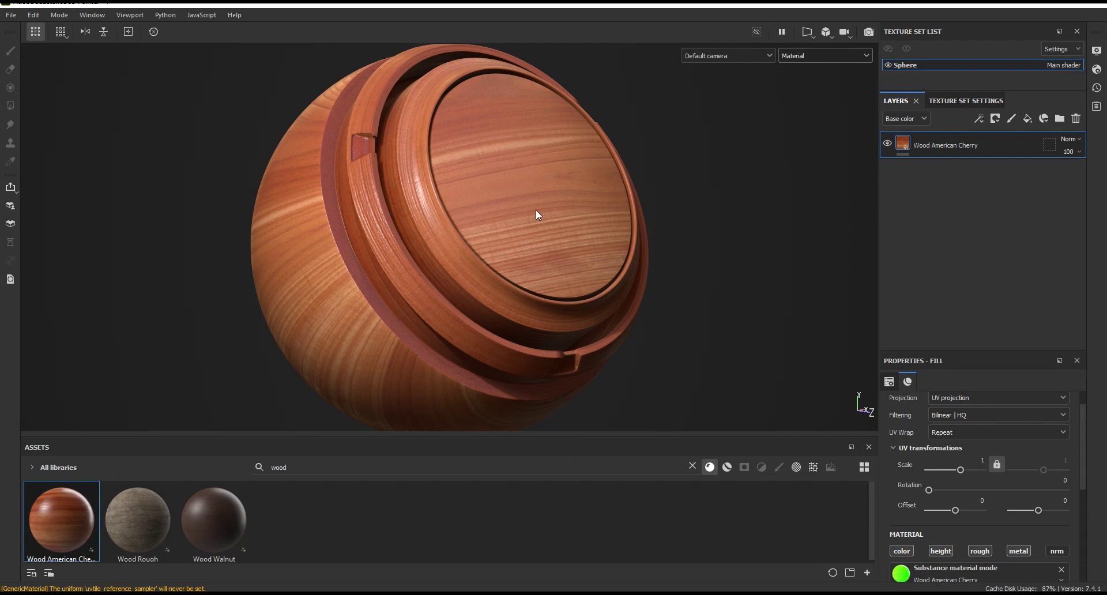
# - Set the cherry fill's UV scale to 2 and rotation to 90
pyautogui.keyDown('alt'); pyautogui.moveTo(552, 260); pyautogui.dragTo(529, 234); pyautogui.keyUp('alt')
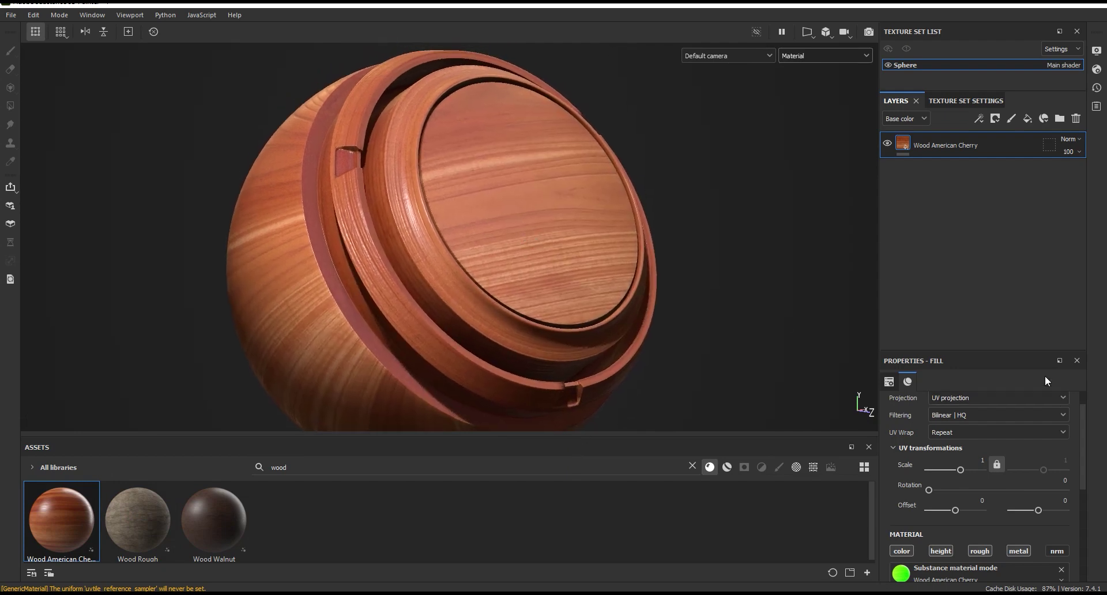
pyautogui.moveTo(1003, 351); pyautogui.dragTo(1003, 225)
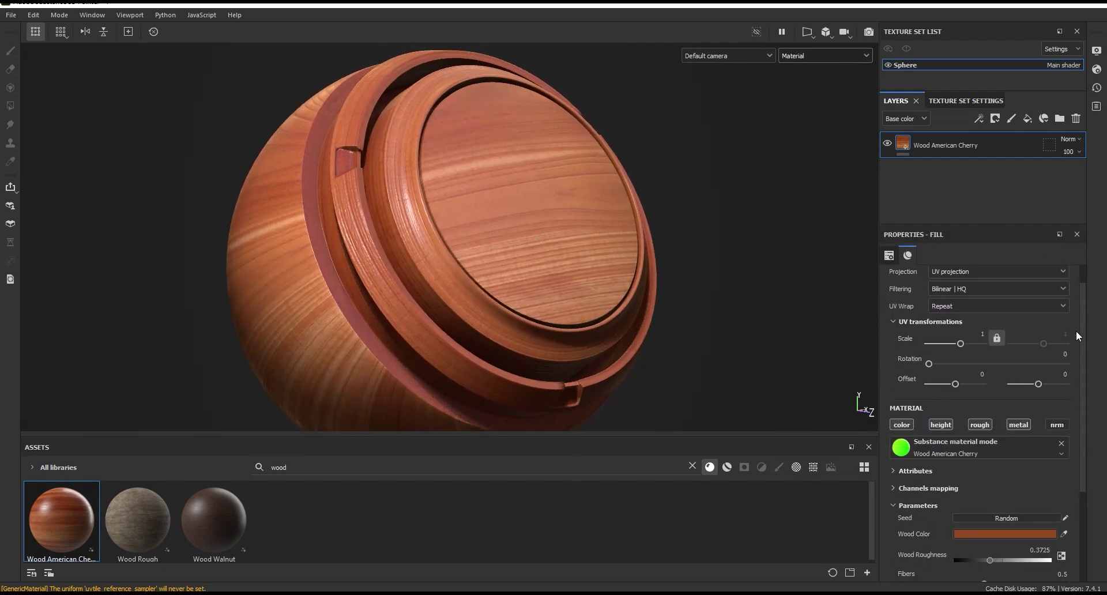
pyautogui.scroll(1, 1082, 330)
pyautogui.click(983, 339)
pyautogui.write('2')
pyautogui.press('Return')
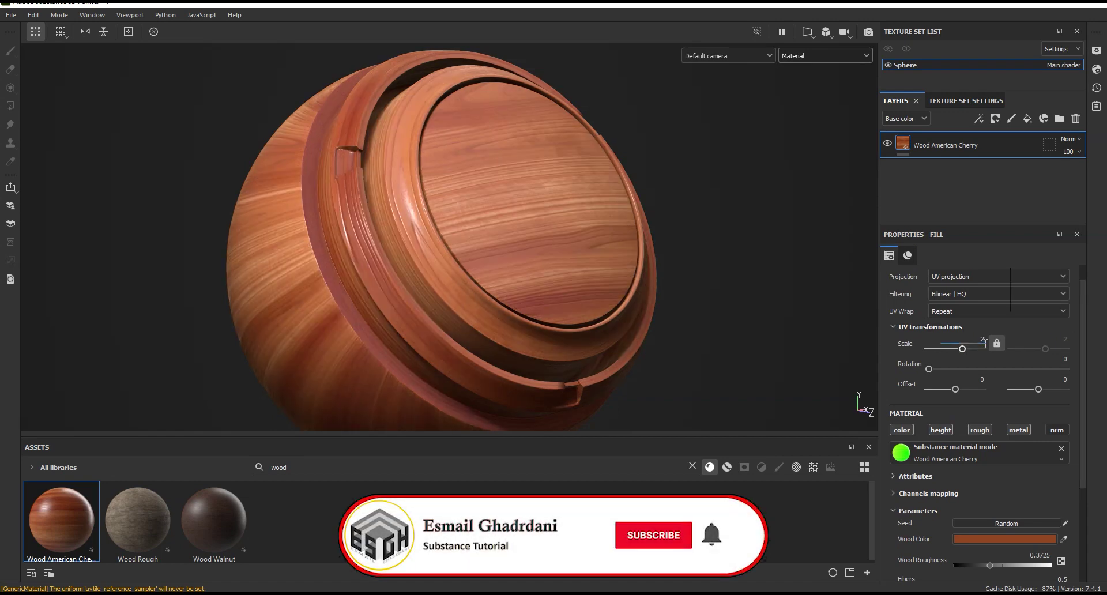
pyautogui.scroll(2, 1081, 334)
pyautogui.click(1065, 380)
pyautogui.write('90')
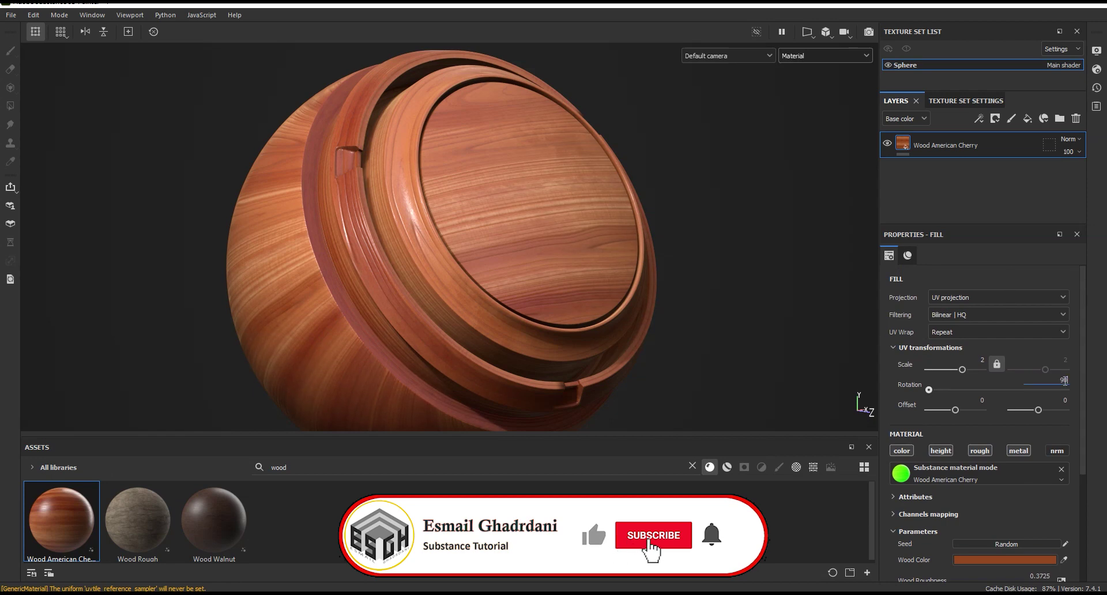
pyautogui.press('Return')
# - Shift the wood texture's UV offset to 0.17
pyautogui.keyDown('alt'); pyautogui.moveTo(625, 240); pyautogui.dragTo(606, 236); pyautogui.keyUp('alt')
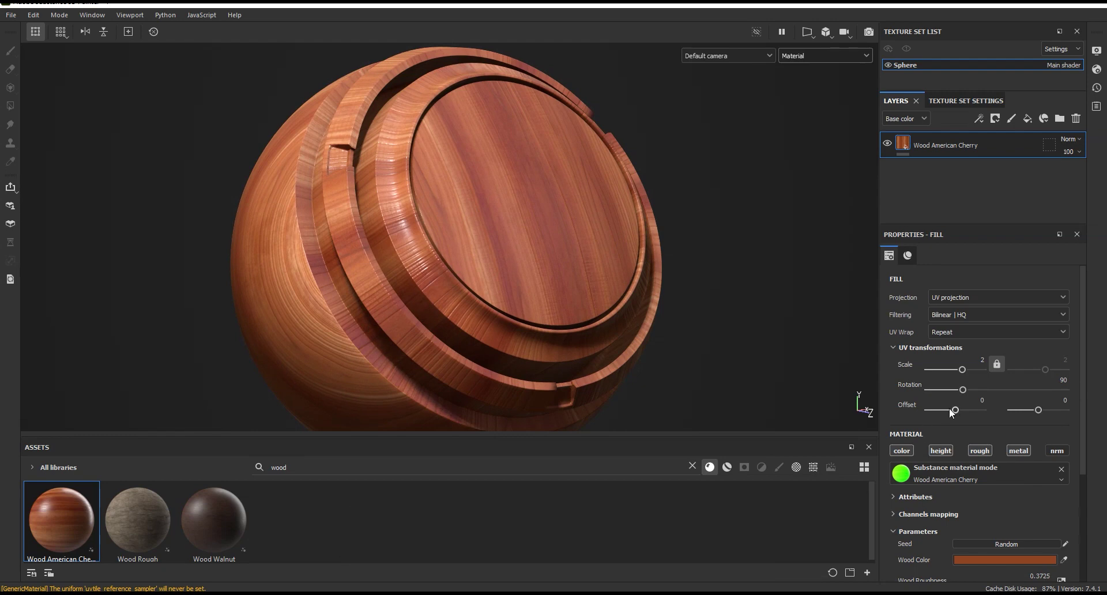
pyautogui.moveTo(955, 409); pyautogui.dragTo(960, 412)
pyautogui.keyDown('alt'); pyautogui.moveTo(563, 268); pyautogui.dragTo(531, 274); pyautogui.keyUp('alt')
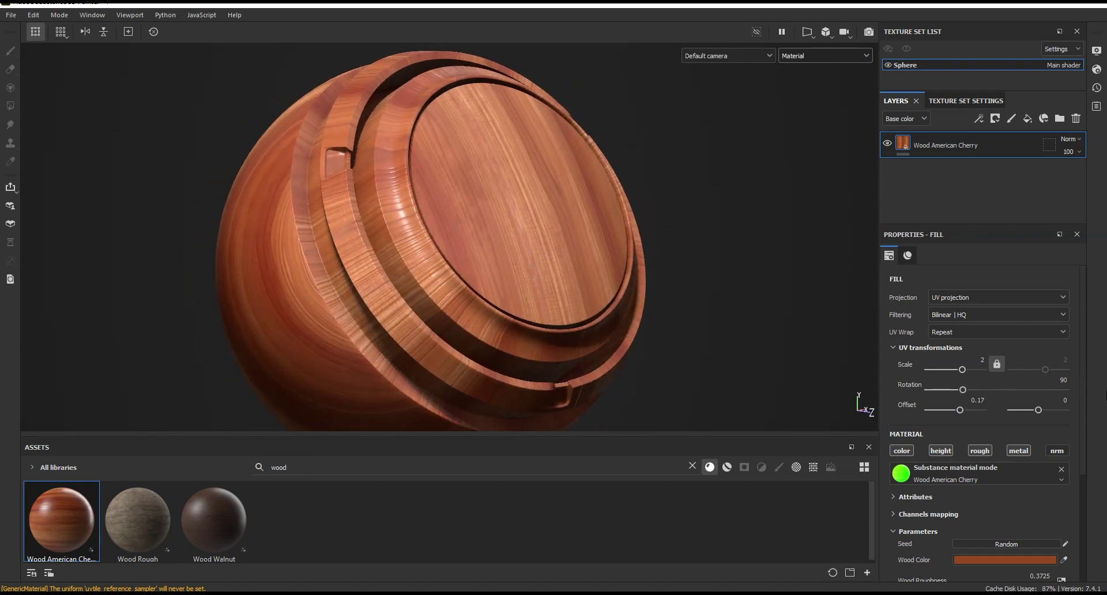
pyautogui.scroll(-2, 1081, 374)
pyautogui.scroll(-5, 1079, 406)
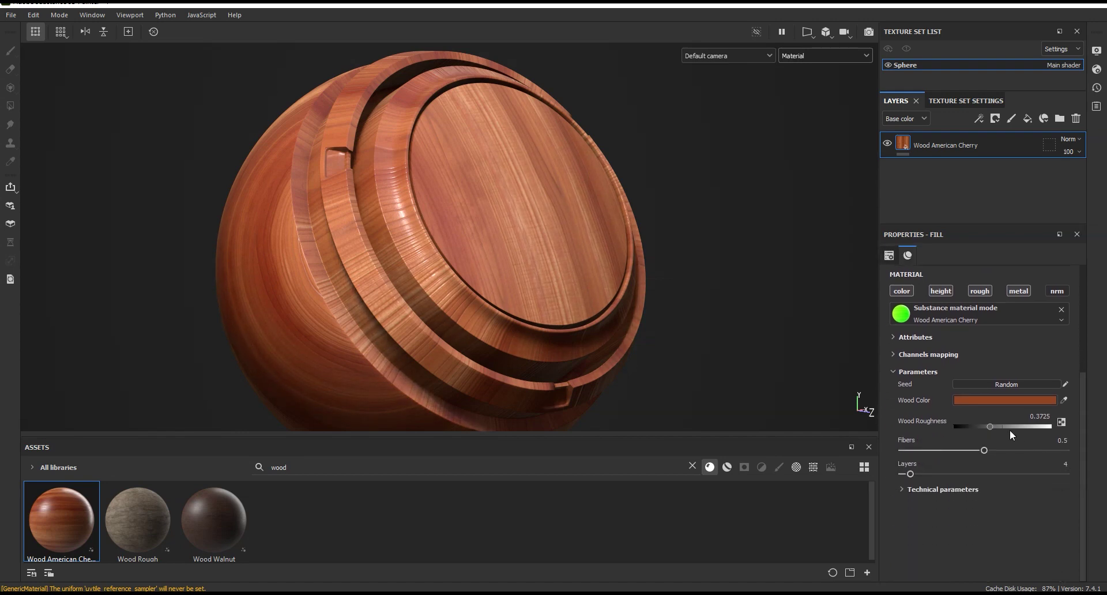
# - Raise Wood Roughness to 0.4941 and Fibers to 0.6
pyautogui.moveTo(993, 427); pyautogui.dragTo(996, 428)
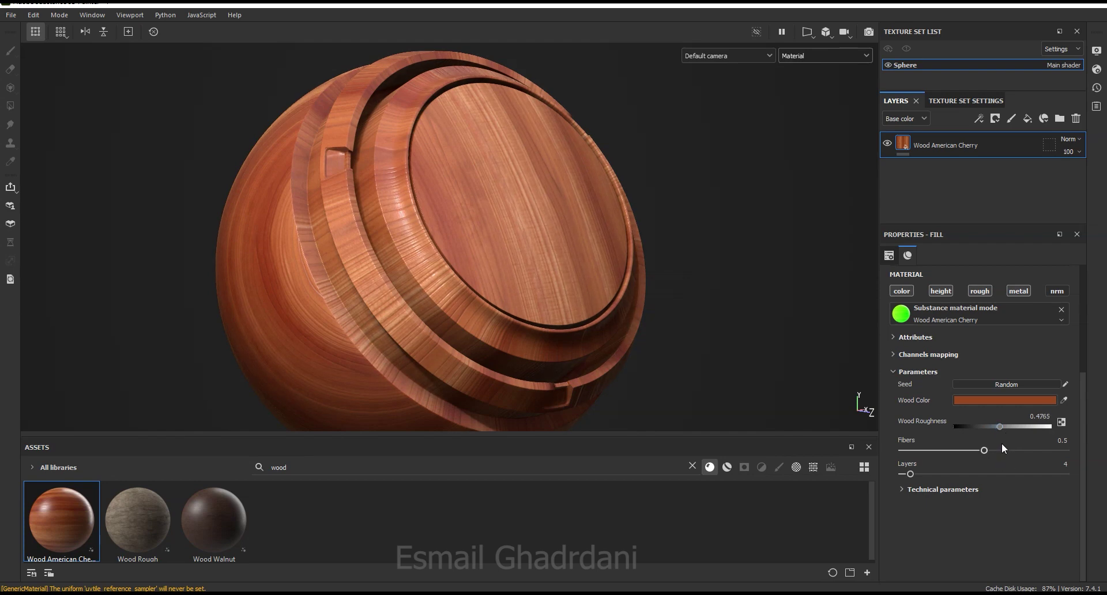
pyautogui.moveTo(1001, 426); pyautogui.dragTo(1002, 427)
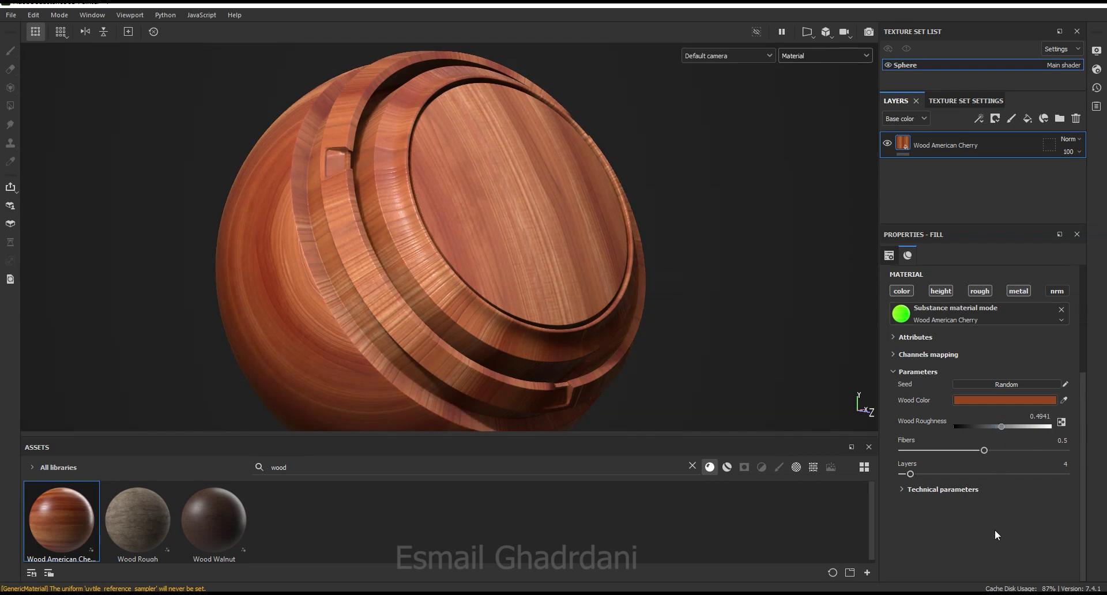
pyautogui.moveTo(986, 451); pyautogui.dragTo(1000, 450)
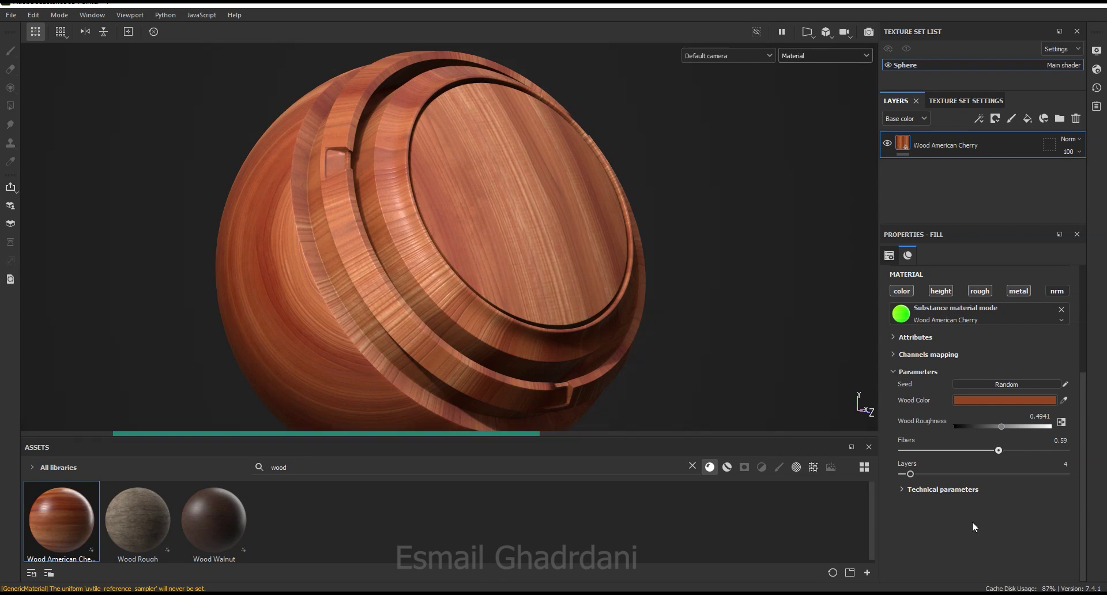
# - Lower the wood colour's saturation and value to a darker brown, #784227
pyautogui.moveTo(1084, 413); pyautogui.dragTo(1084, 395)
pyautogui.click(1009, 420)
pyautogui.moveTo(888, 298); pyautogui.dragTo(748, 241)
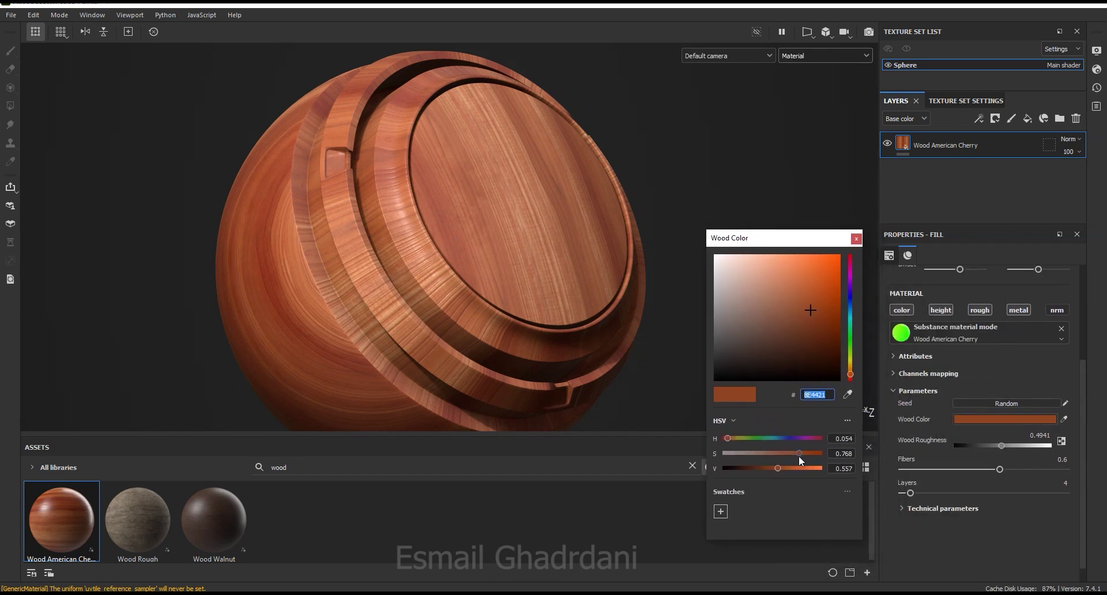
pyautogui.moveTo(795, 452); pyautogui.dragTo(792, 452)
pyautogui.moveTo(785, 467); pyautogui.dragTo(771, 468)
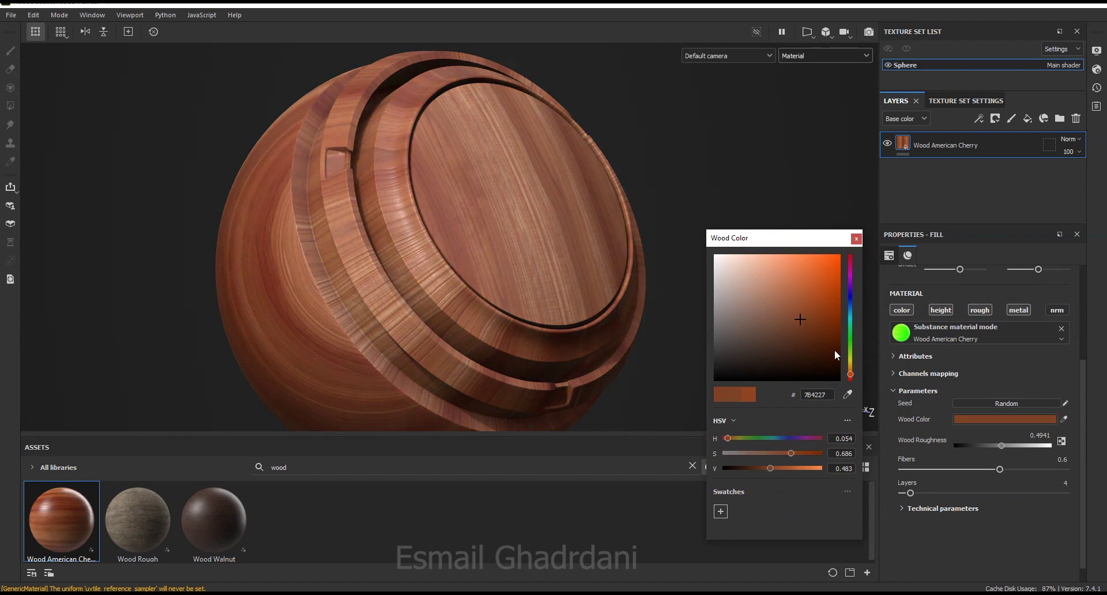
pyautogui.click(608, 299)
pyautogui.scroll(3, 572, 216)
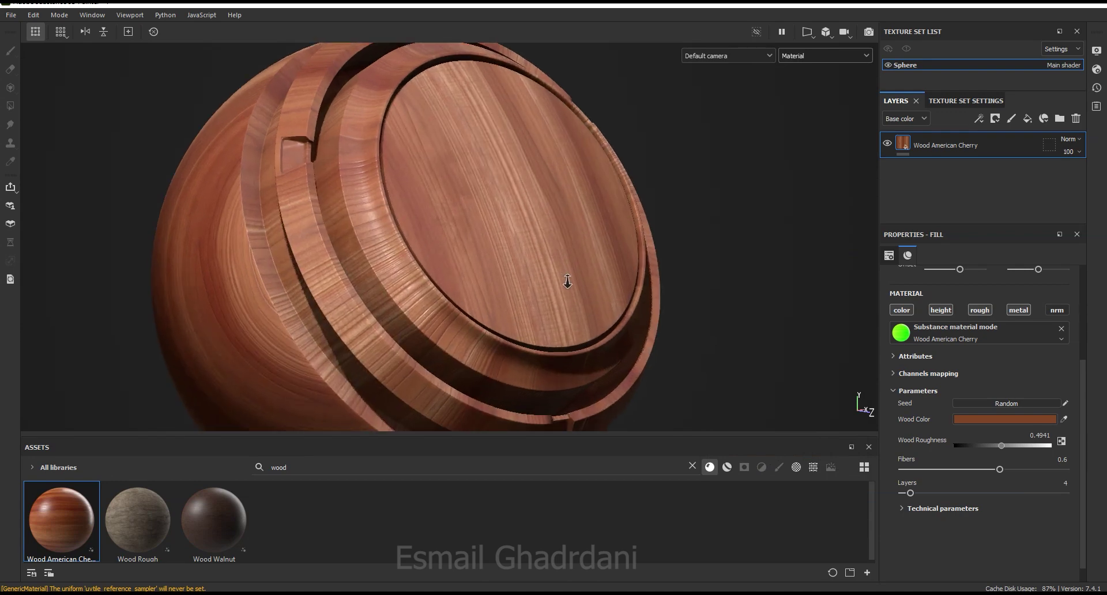
# - In Technical parameters, raise Normal Intensity to 2.63 and slightly lower Height Range
pyautogui.click(955, 506)
pyautogui.scroll(4, 396, 214)
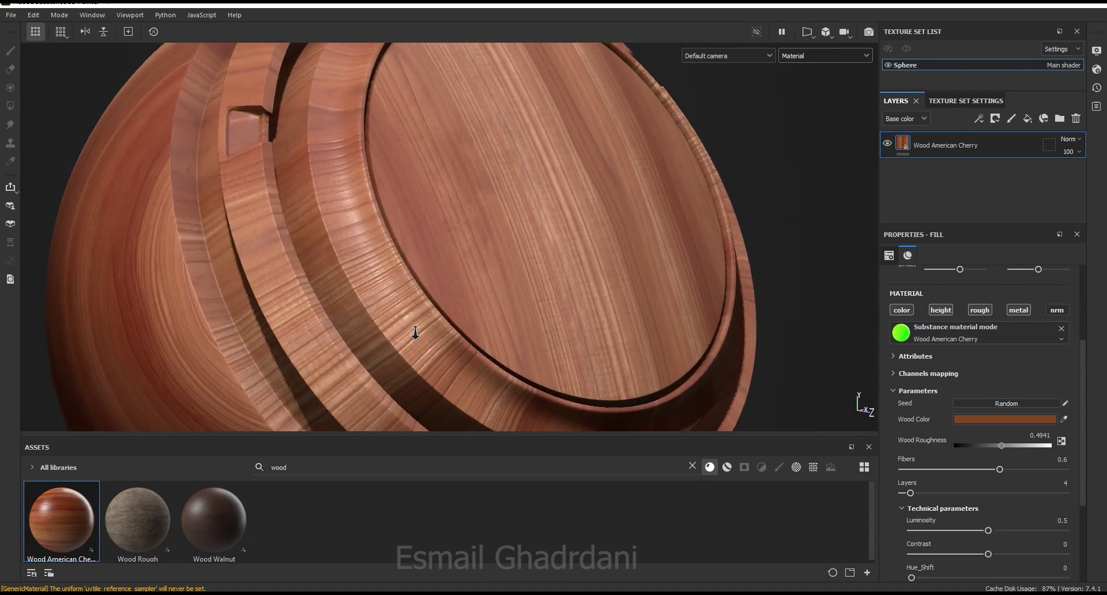
pyautogui.moveTo(1082, 415); pyautogui.dragTo(1091, 488)
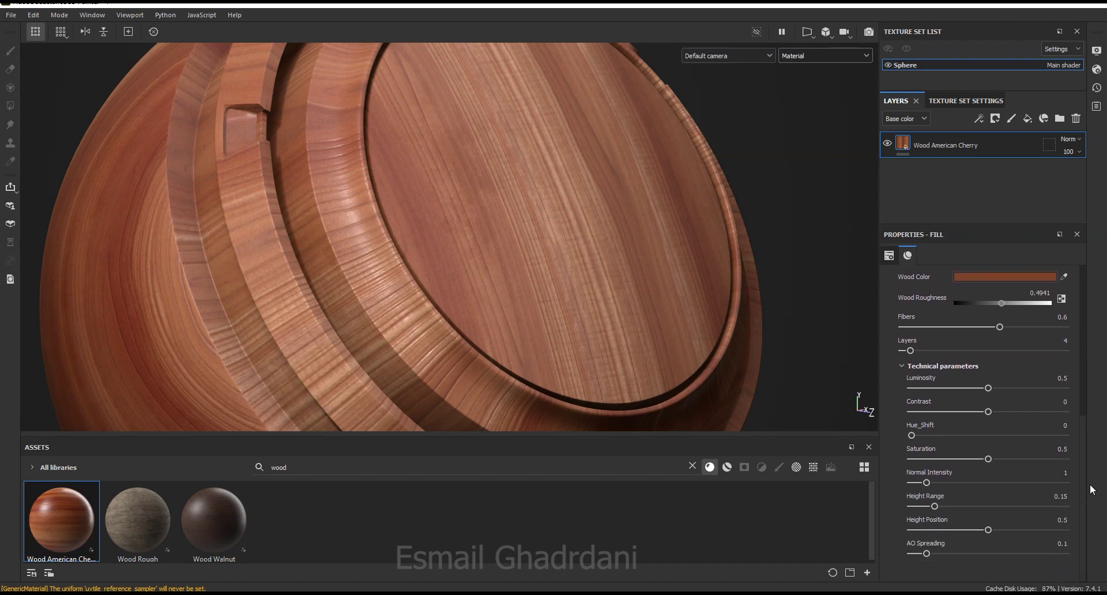
pyautogui.moveTo(935, 484); pyautogui.dragTo(936, 482)
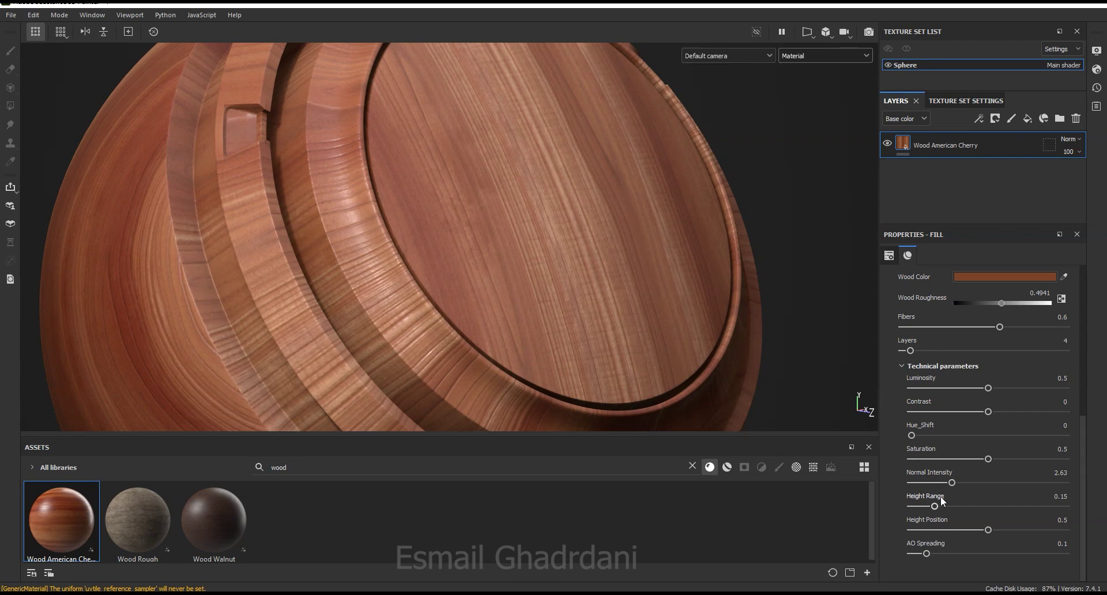
pyautogui.moveTo(928, 506); pyautogui.dragTo(925, 506)
# - Check the relief from a side-on view, then duplicate the wood fill layer
pyautogui.scroll(5, 1020, 478)
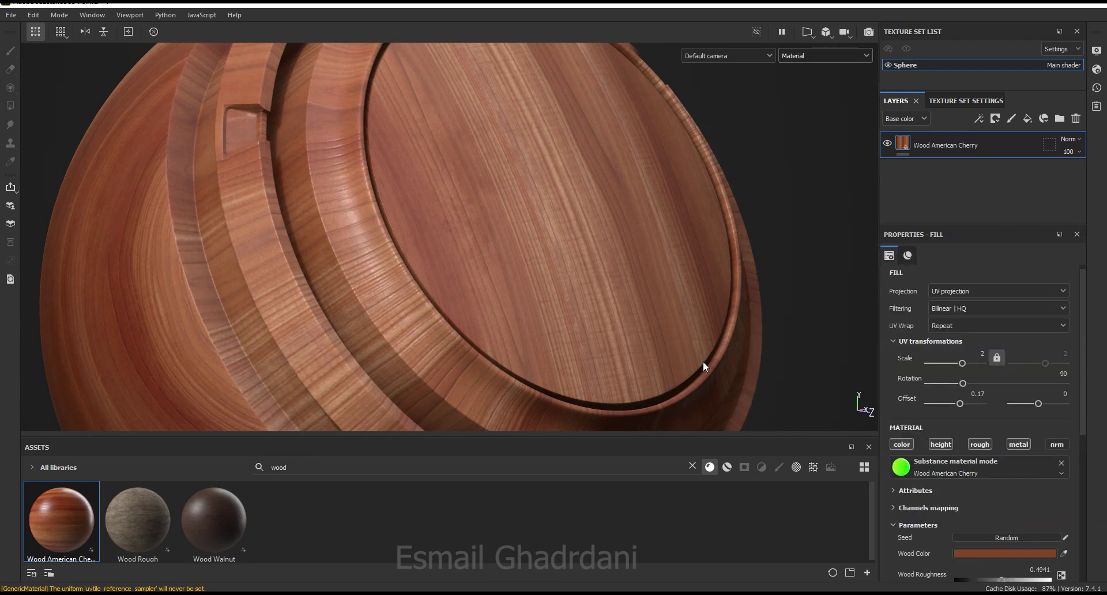
pyautogui.keyDown('alt'); pyautogui.moveTo(614, 340); pyautogui.dragTo(618, 309, button='right'); pyautogui.keyUp('alt')
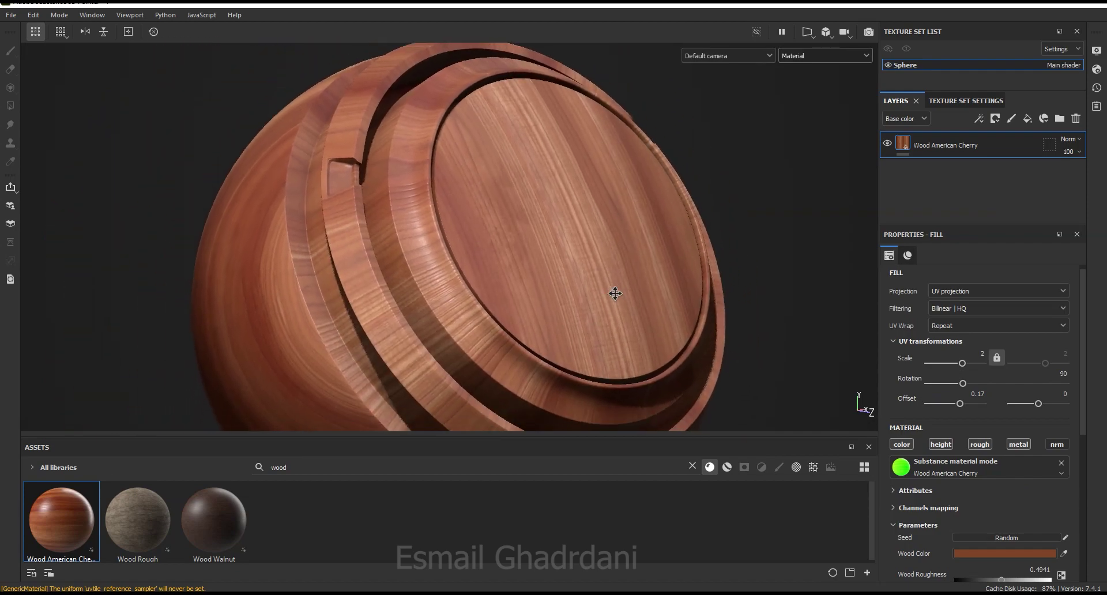
pyautogui.keyDown('alt'); pyautogui.moveTo(616, 329); pyautogui.dragTo(621, 324); pyautogui.keyUp('alt')
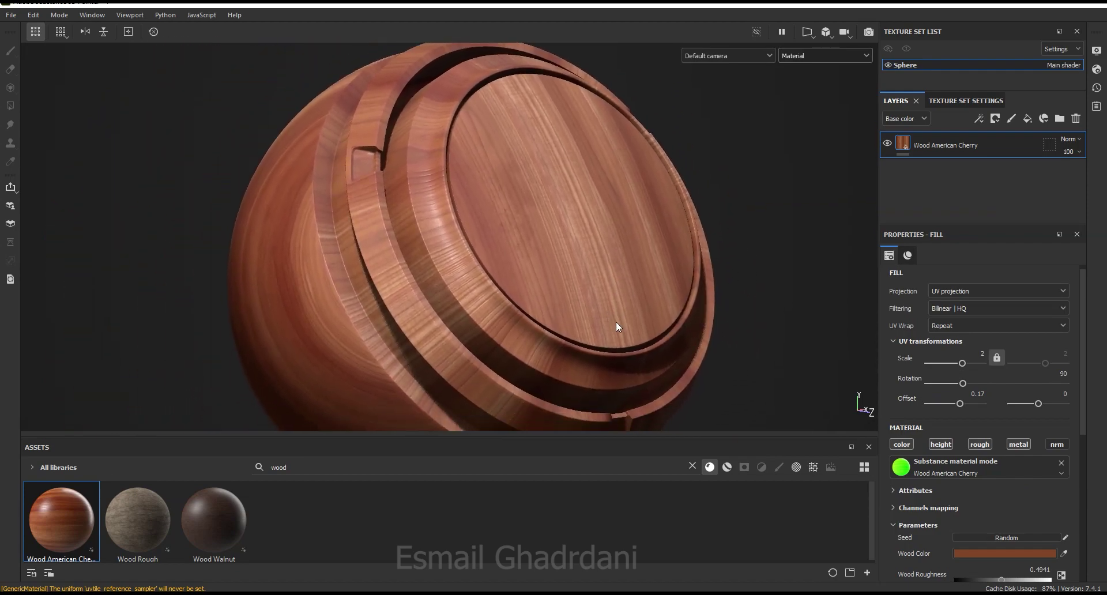
pyautogui.moveTo(786, 323)
pyautogui.keyDown('alt'); pyautogui.mouseDown()
pyautogui.moveTo(760, 261)
pyautogui.moveTo(758, 277)
pyautogui.mouseUp(); pyautogui.keyUp('alt')
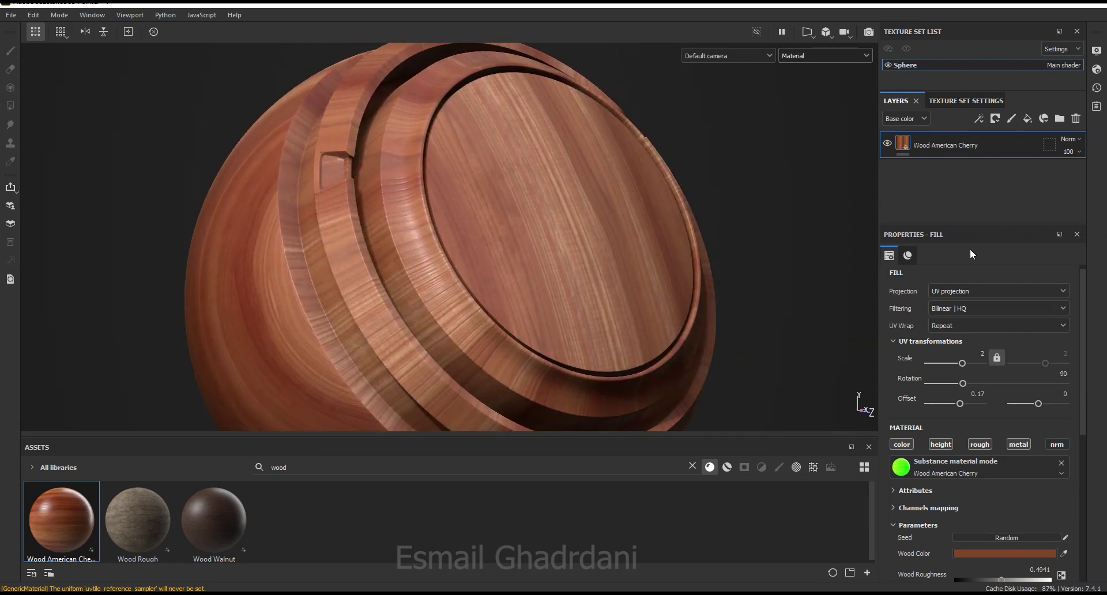
pyautogui.hotkey('ctrl', 'd')
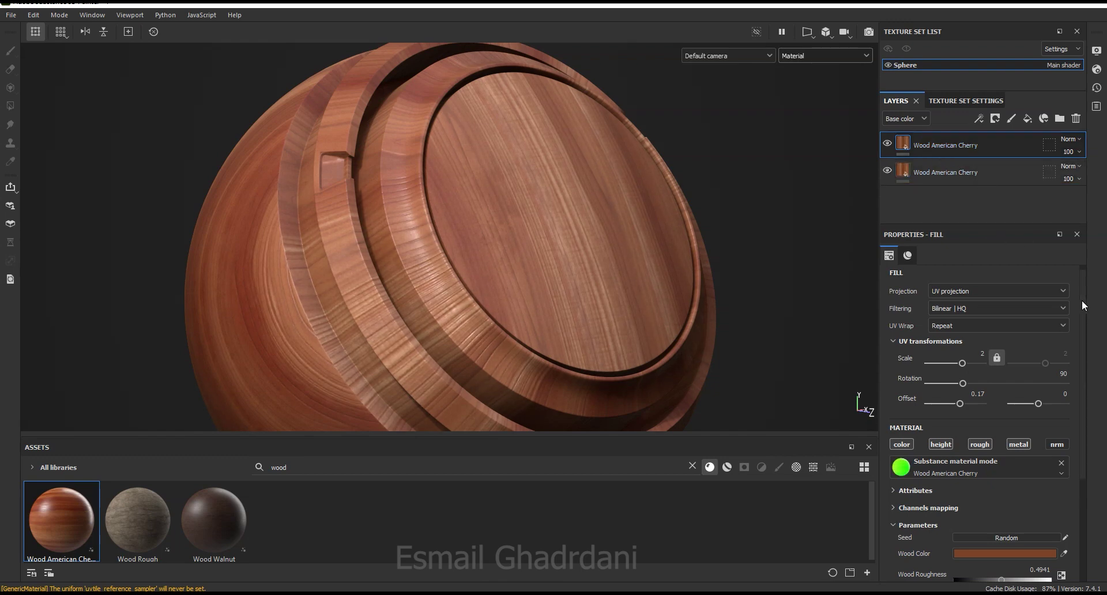
# - Darken the duplicate layer's wood colour to deep brown #3A261D
pyautogui.moveTo(1082, 299); pyautogui.dragTo(1086, 358)
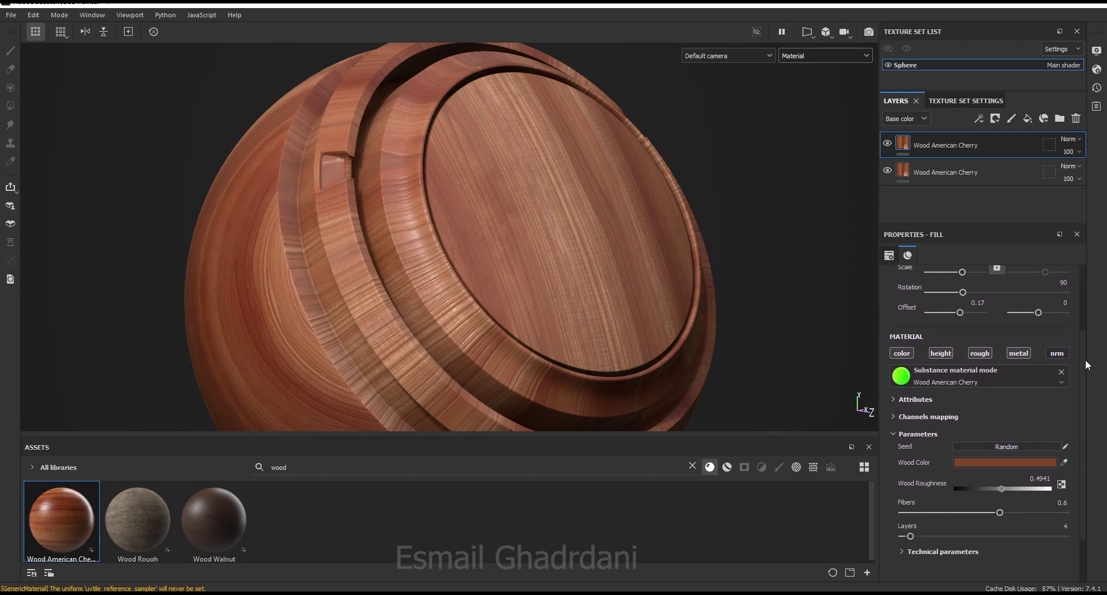
pyautogui.scroll(-2, 1086, 360)
pyautogui.click(998, 402)
pyautogui.moveTo(932, 293); pyautogui.dragTo(813, 221)
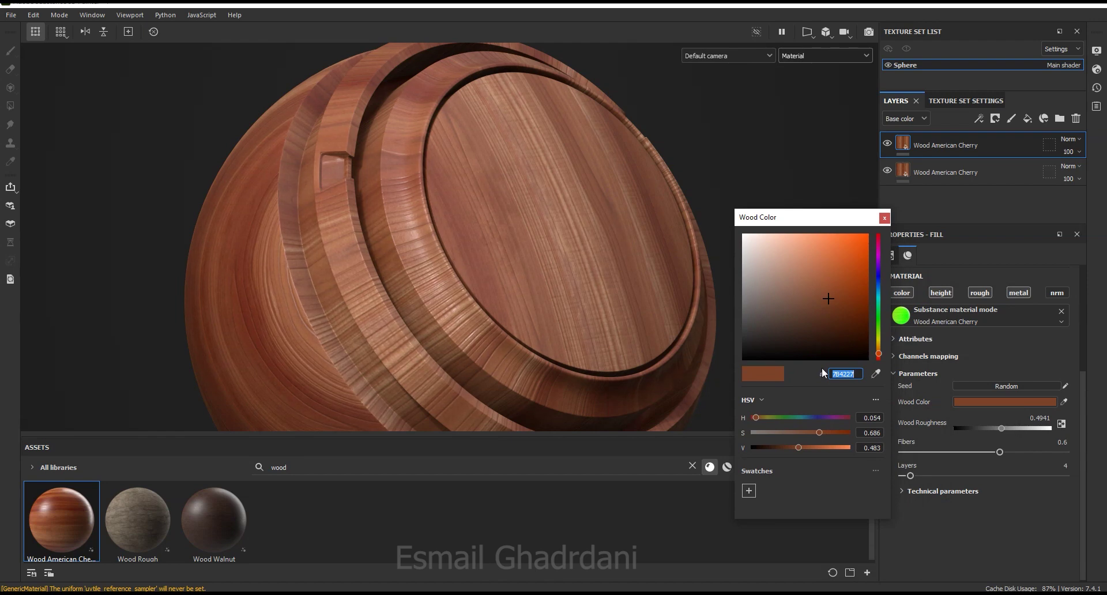
pyautogui.moveTo(799, 447); pyautogui.dragTo(778, 448)
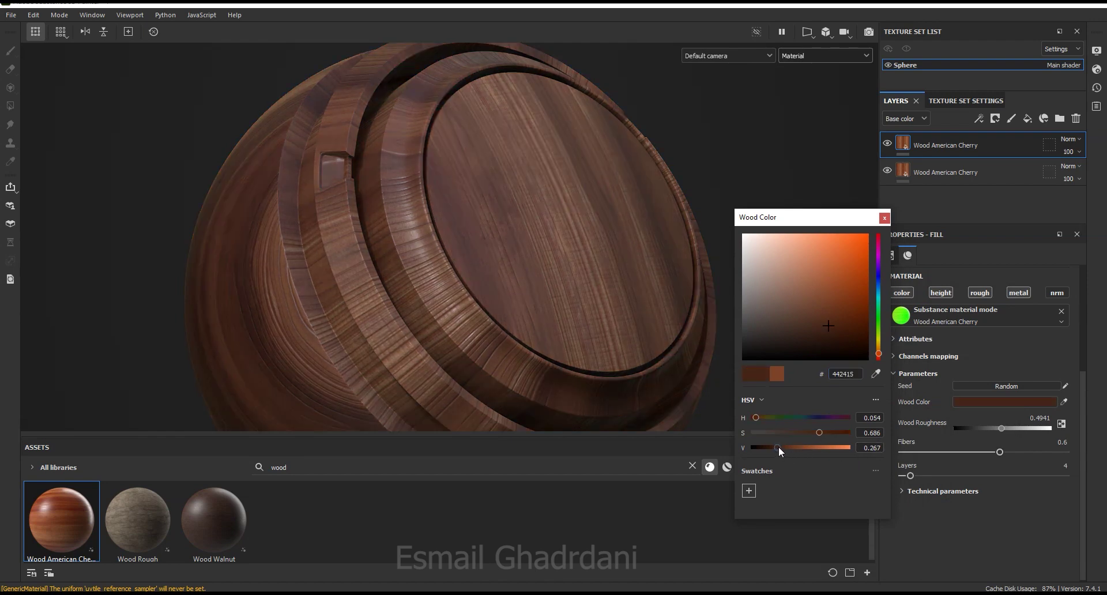
pyautogui.click(801, 432)
pyautogui.moveTo(776, 447); pyautogui.dragTo(773, 448)
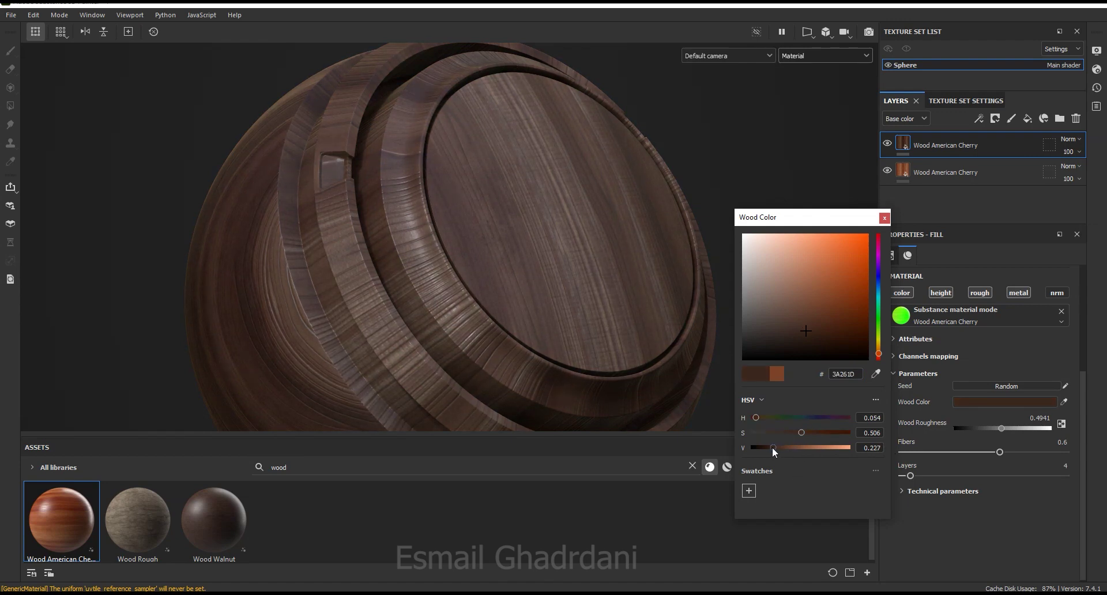
pyautogui.click(885, 218)
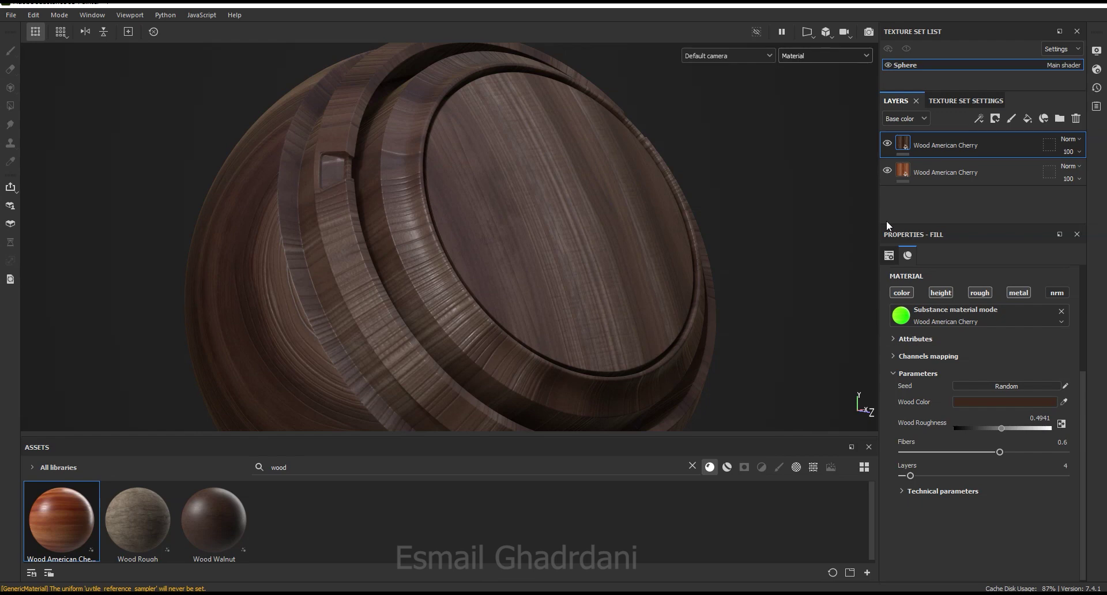
# - Set the top cherry layer's Fibers to 0.84 and Layers to 10
pyautogui.click(1038, 452)
pyautogui.click(926, 477)
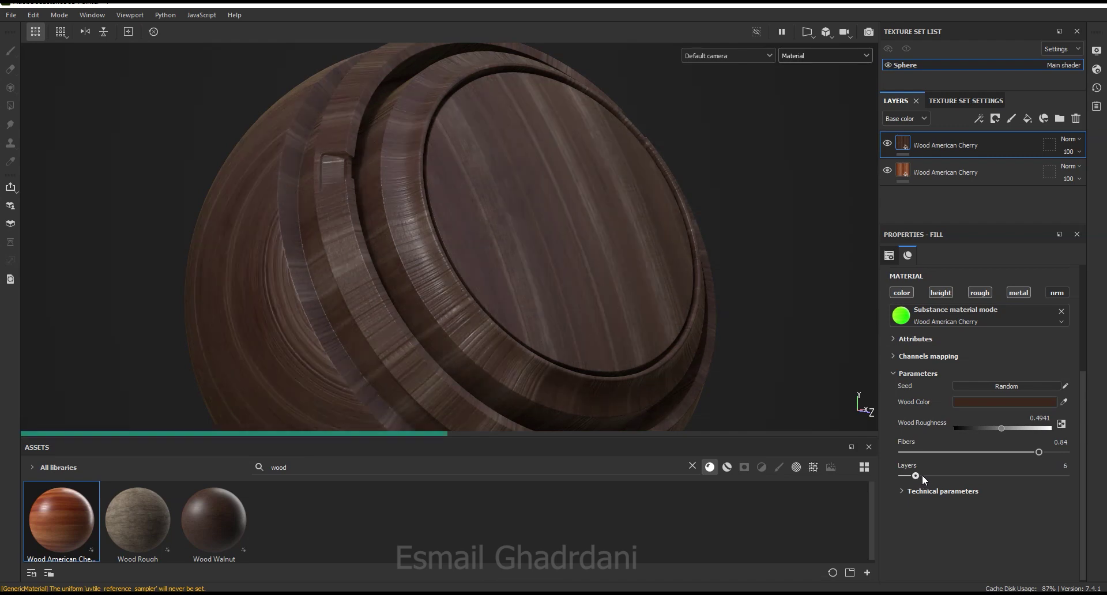
pyautogui.moveTo(927, 476); pyautogui.dragTo(927, 476)
# - Raise Height Range to 0.15 and Saturation to 0.52, and lower layer opacity to about 75
pyautogui.click(951, 497)
pyautogui.moveTo(1083, 428); pyautogui.dragTo(1076, 490)
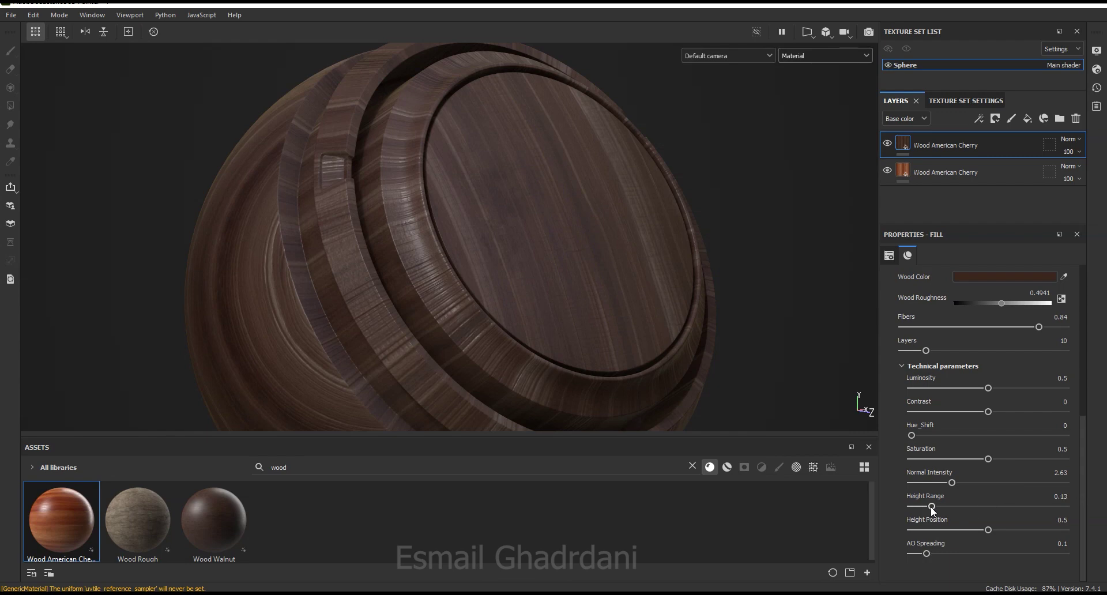
pyautogui.moveTo(933, 507); pyautogui.dragTo(941, 506)
pyautogui.moveTo(988, 460); pyautogui.dragTo(992, 459)
pyautogui.moveTo(628, 328)
pyautogui.keyDown('alt'); pyautogui.mouseDown()
pyautogui.moveTo(488, 229)
pyautogui.moveTo(492, 267)
pyautogui.moveTo(579, 269)
pyautogui.mouseUp(); pyautogui.keyUp('alt')
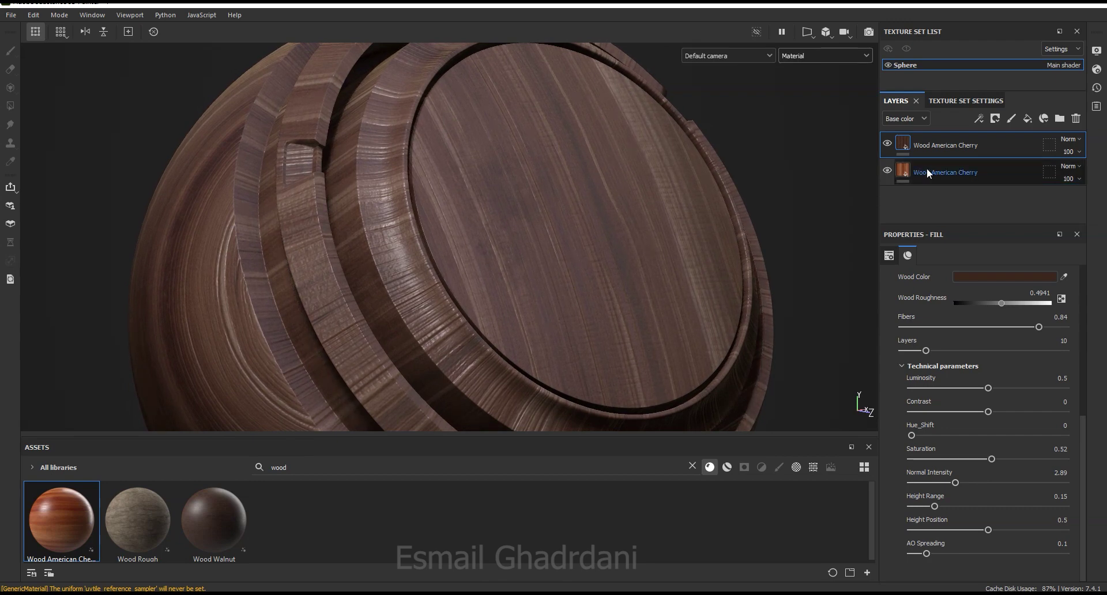
pyautogui.moveTo(1074, 153); pyautogui.dragTo(1090, 176)
# - Set the top cherry layer's opacity to 65, comparing with it hidden and shown
pyautogui.click(888, 145)
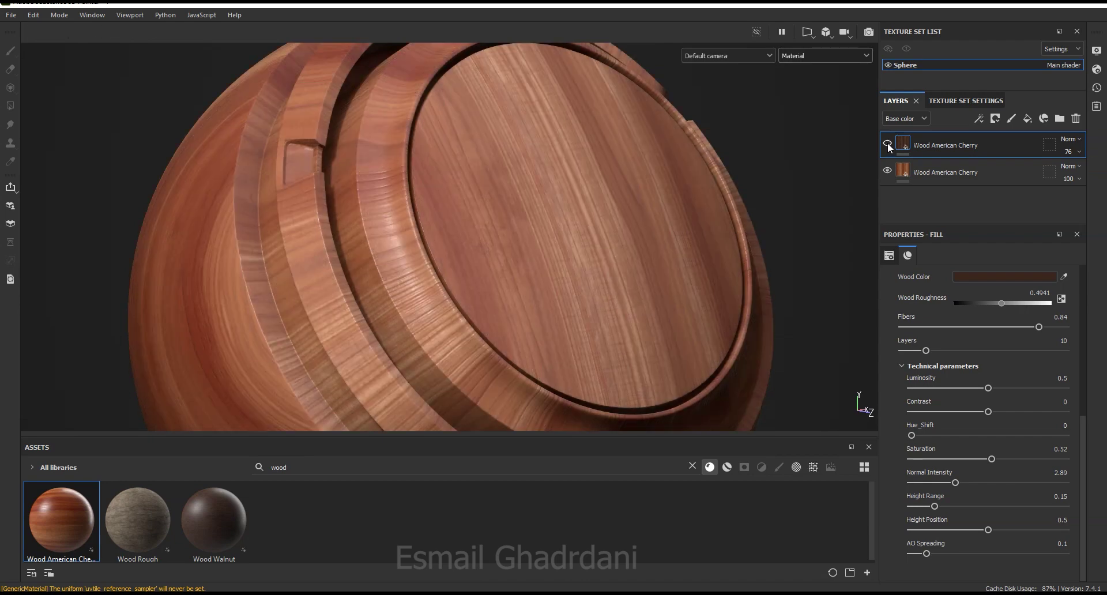
pyautogui.click(888, 145)
pyautogui.moveTo(1070, 151); pyautogui.dragTo(1083, 173)
pyautogui.click(889, 143)
pyautogui.click(890, 143)
pyautogui.moveTo(554, 272)
pyautogui.keyDown('alt'); pyautogui.mouseDown()
pyautogui.moveTo(562, 235)
pyautogui.moveTo(428, 229)
pyautogui.moveTo(433, 240)
pyautogui.mouseUp(); pyautogui.keyUp('alt')
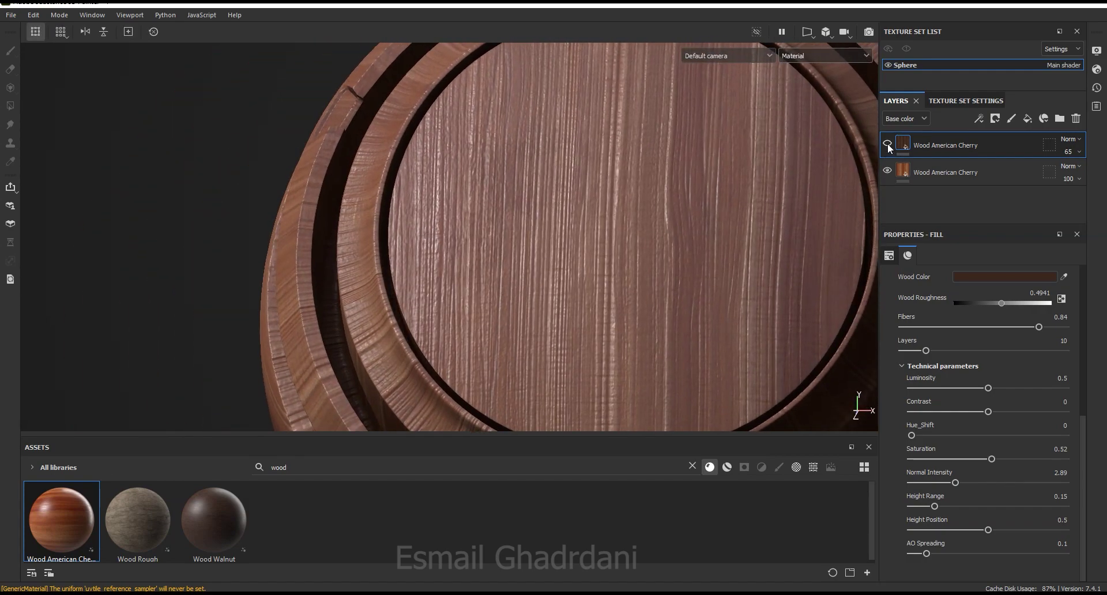
pyautogui.click(888, 145)
pyautogui.click(889, 144)
# - Lower Height Range to 0.14 on the top cherry layer and 0.08 on the bottom one
pyautogui.moveTo(933, 506); pyautogui.dragTo(929, 508)
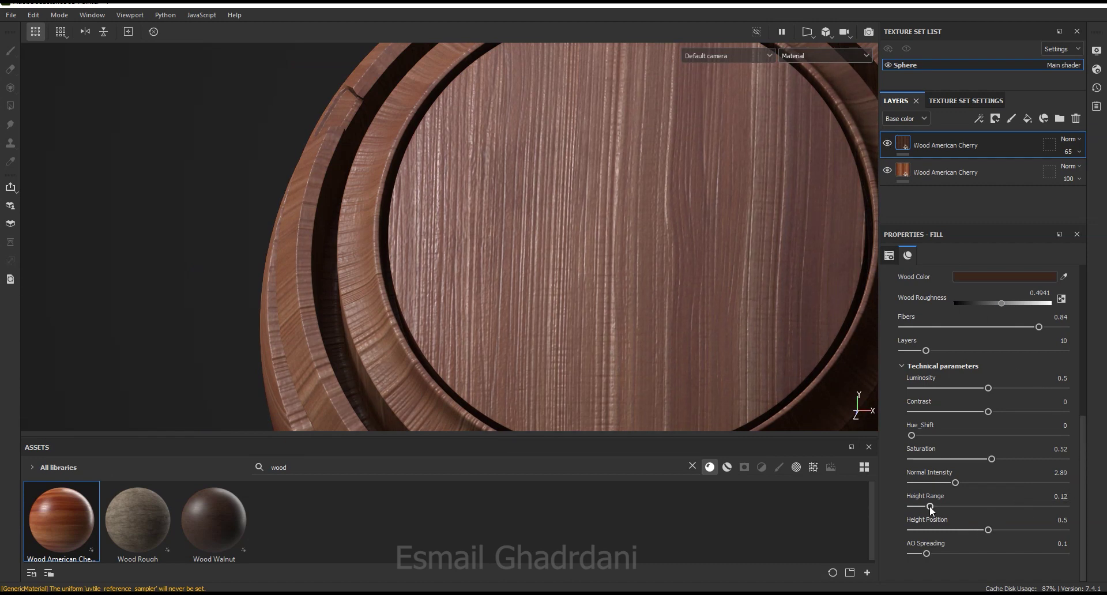
pyautogui.click(909, 174)
pyautogui.scroll(-2, 929, 450)
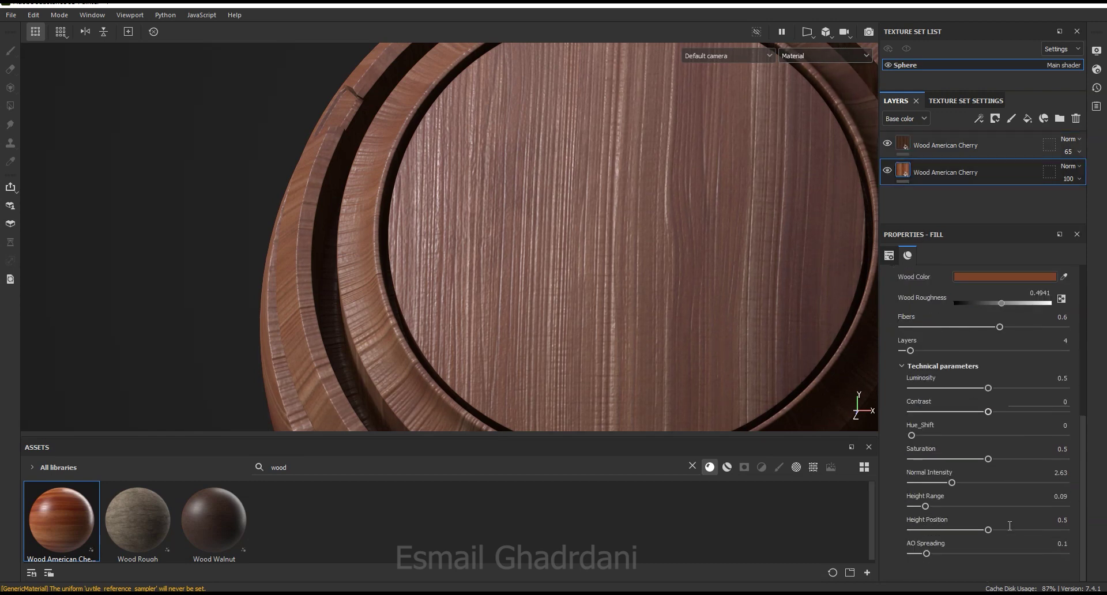
pyautogui.moveTo(924, 505); pyautogui.dragTo(923, 506)
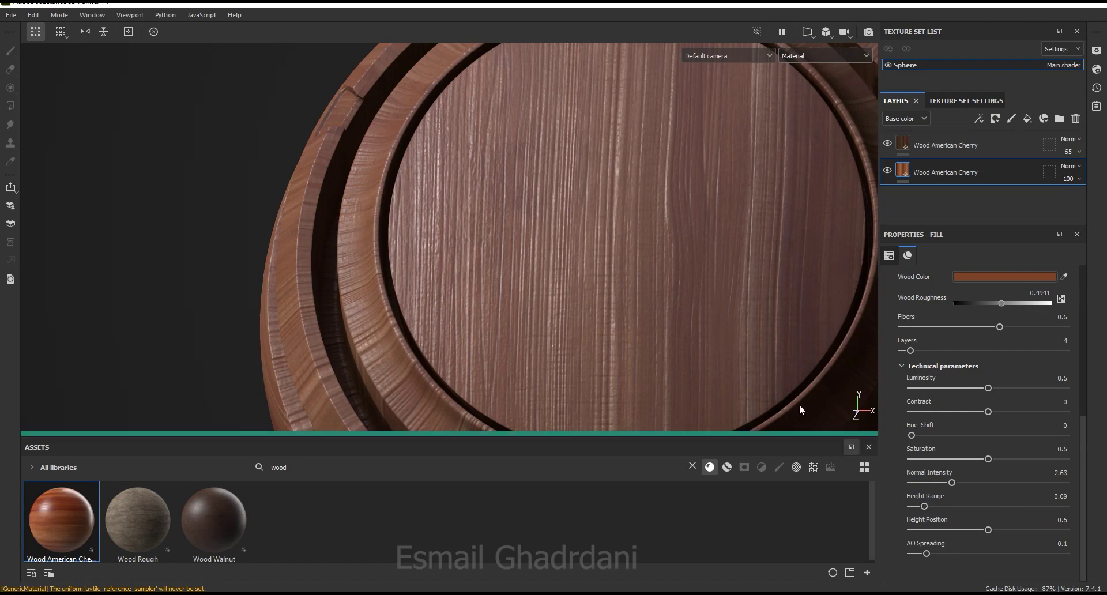
# - Rotate the environment lighting, then add Wood Walnut as a fill layer above the top cherry layer
pyautogui.moveTo(640, 291)
pyautogui.keyDown('alt'); pyautogui.mouseDown()
pyautogui.moveTo(757, 282)
pyautogui.moveTo(672, 185)
pyautogui.moveTo(618, 230)
pyautogui.moveTo(633, 226)
pyautogui.mouseUp(); pyautogui.keyUp('alt')
pyautogui.keyDown('shift'); pyautogui.moveTo(633, 226); pyautogui.dragTo(711, 248, button='right'); pyautogui.keyUp('shift')
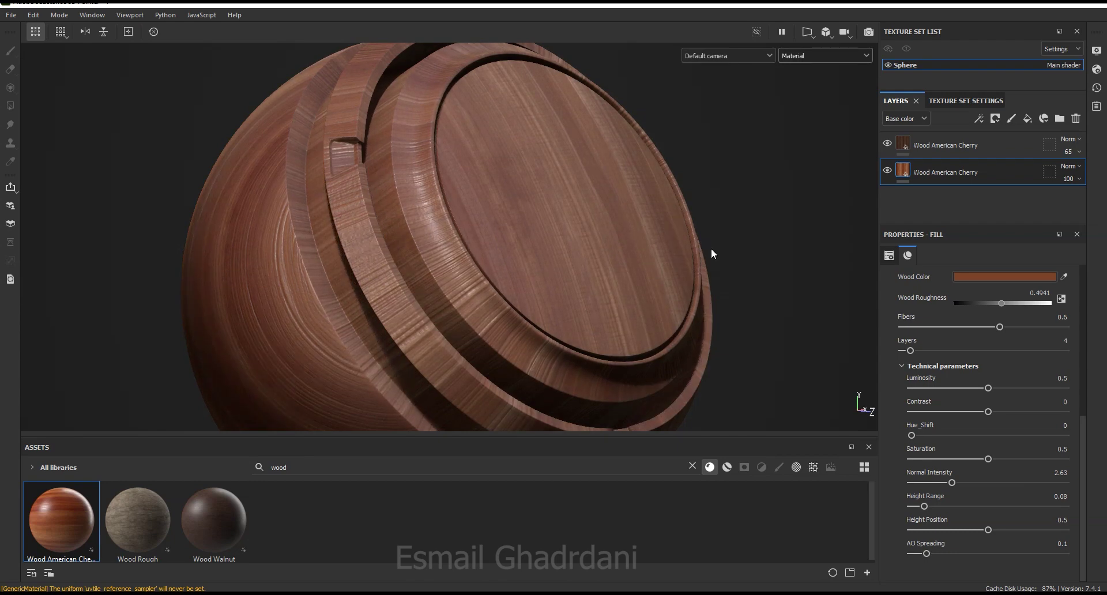
pyautogui.keyDown('alt'); pyautogui.moveTo(663, 246); pyautogui.dragTo(649, 244, button='middle'); pyautogui.keyUp('alt')
pyautogui.click(938, 141)
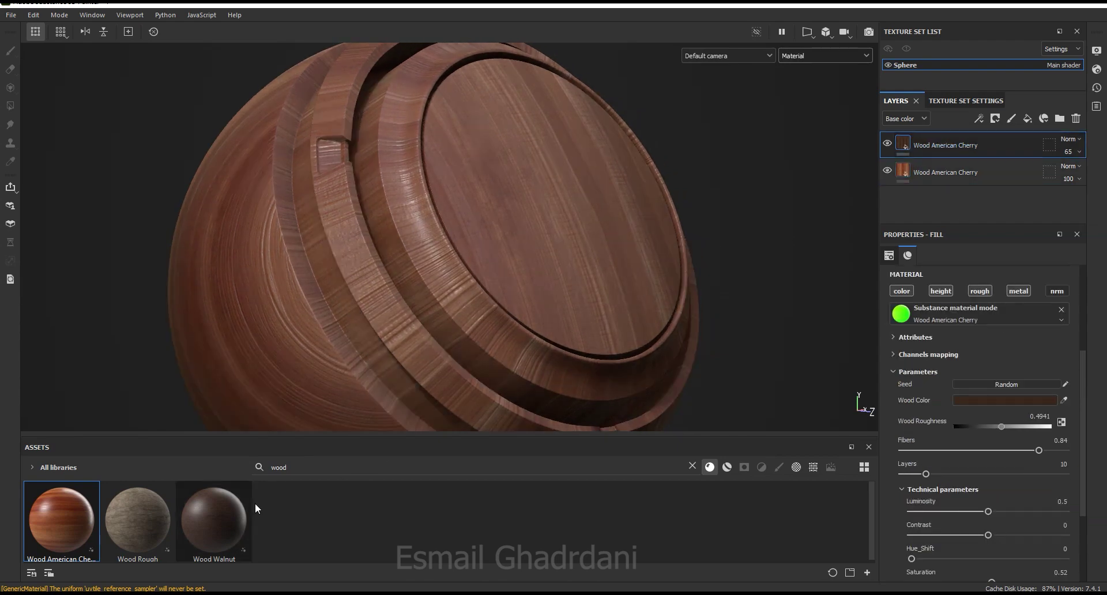
pyautogui.moveTo(213, 534); pyautogui.dragTo(973, 141)
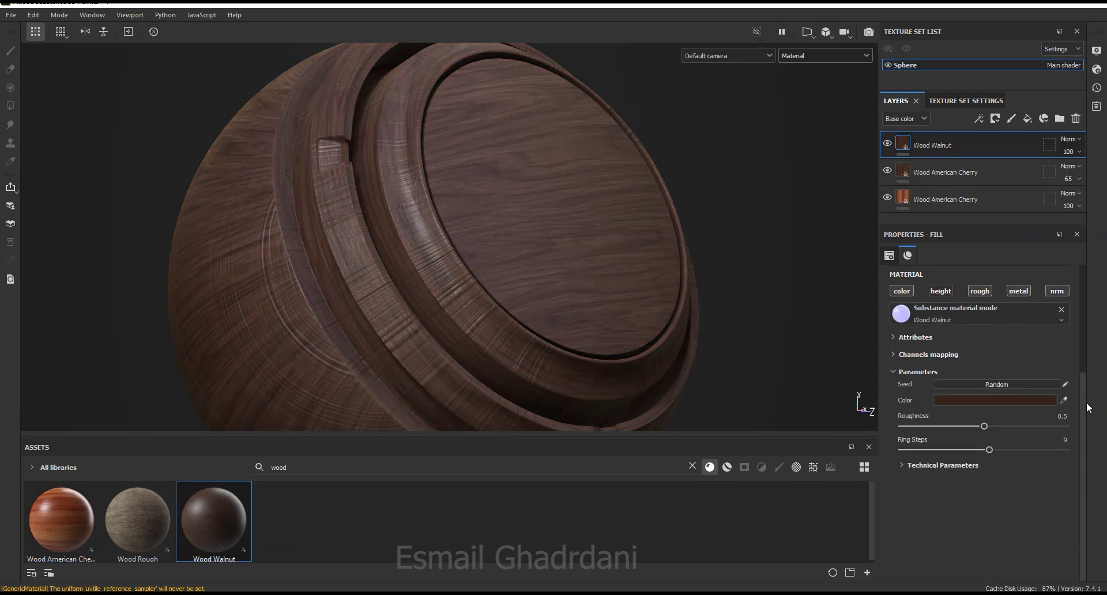
# - Set the Wood Walnut layer's UV rotation to 90
pyautogui.scroll(5, 1081, 403)
pyautogui.doubleClick(1065, 379)
pyautogui.write('90')
pyautogui.press('Return')
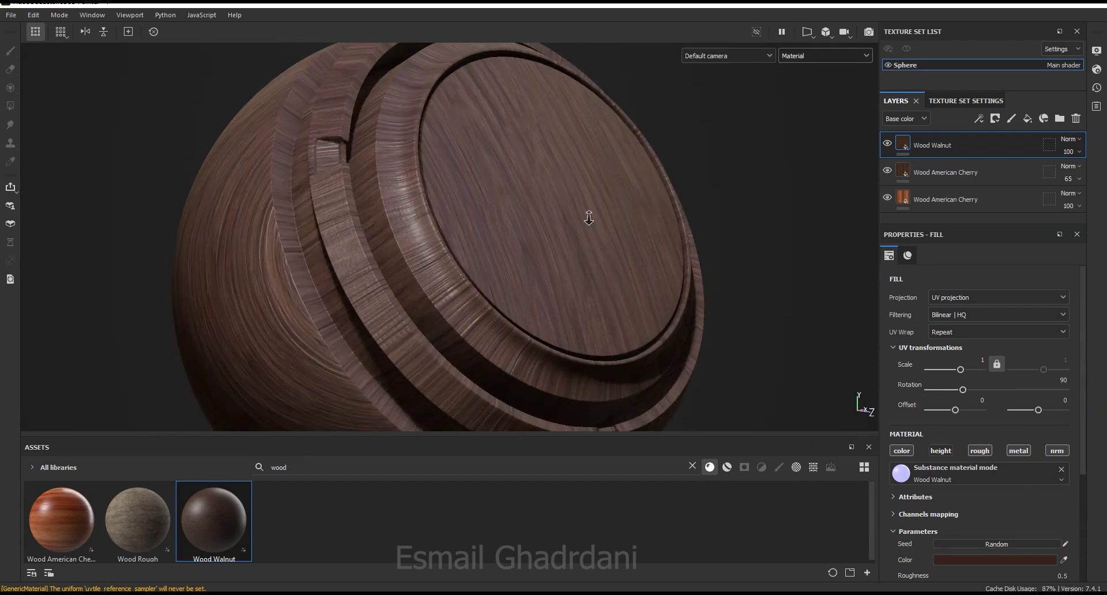
# - Bring up the Wood Walnut colour picker in the parameters
pyautogui.keyDown('alt'); pyautogui.moveTo(586, 222); pyautogui.dragTo(602, 299); pyautogui.keyUp('alt')
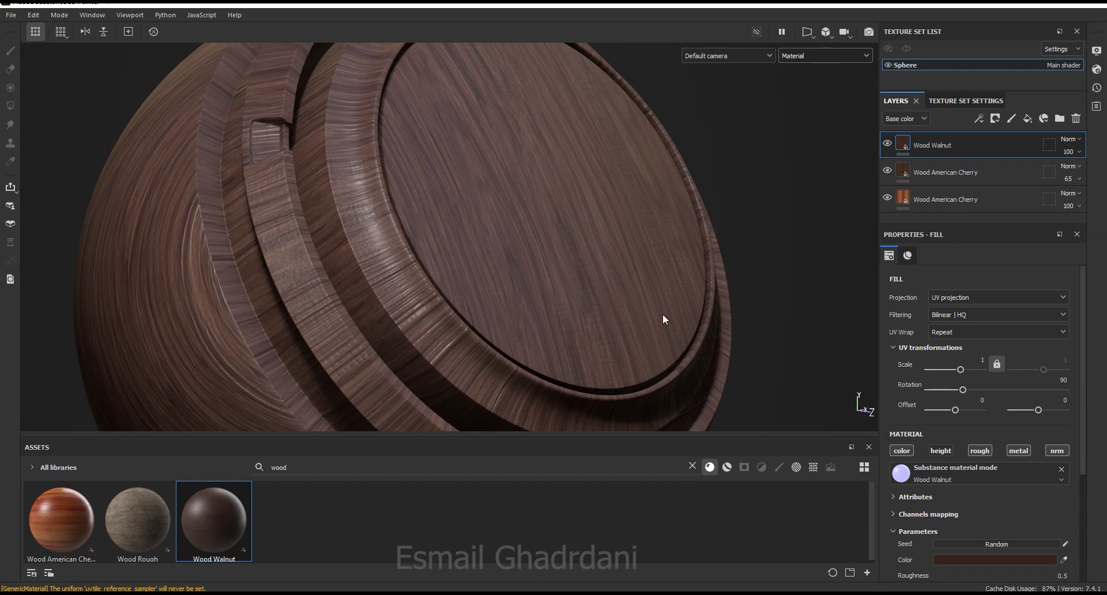
pyautogui.moveTo(1085, 365); pyautogui.dragTo(1090, 445)
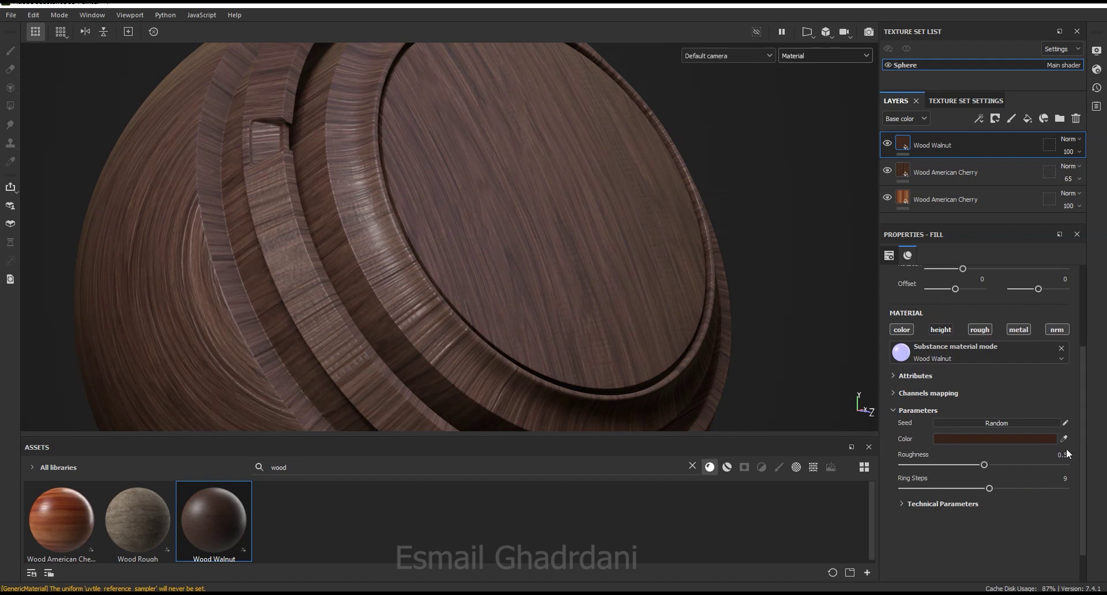
pyautogui.click(995, 439)
# - Change the walnut colour to a lighter, warmer orange-brown
pyautogui.moveTo(958, 300); pyautogui.dragTo(791, 262)
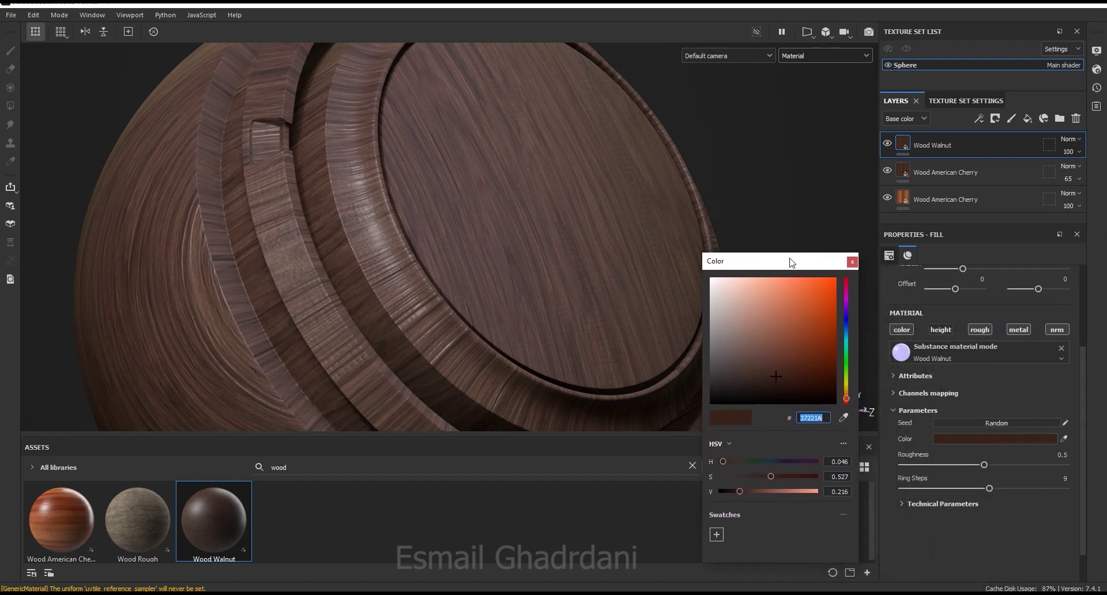
pyautogui.click(788, 368)
pyautogui.click(847, 399)
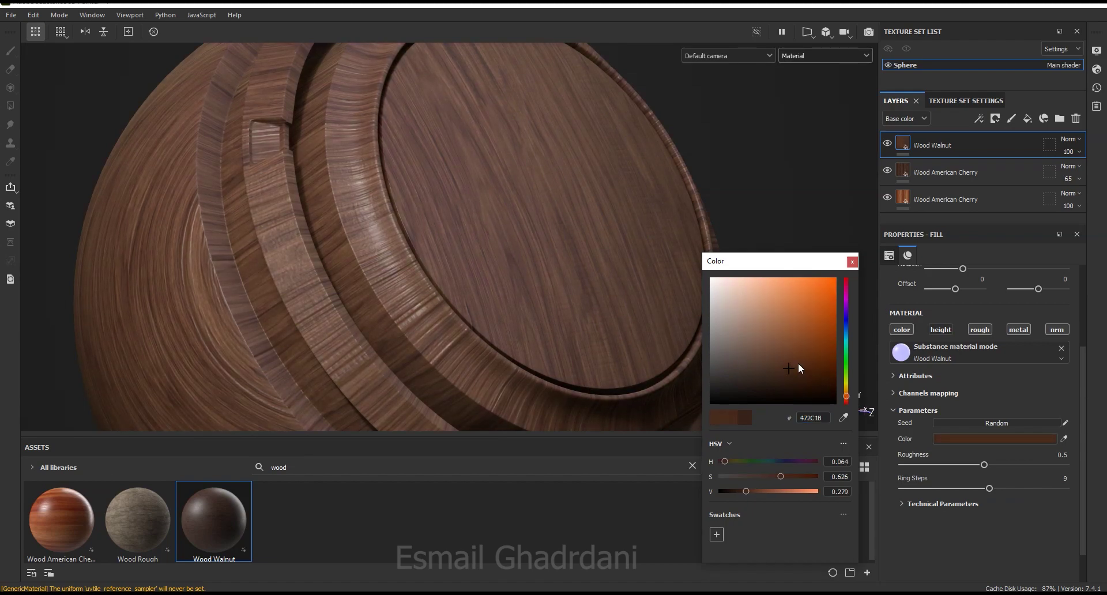
pyautogui.click(795, 370)
pyautogui.click(800, 370)
pyautogui.click(801, 361)
pyautogui.click(802, 363)
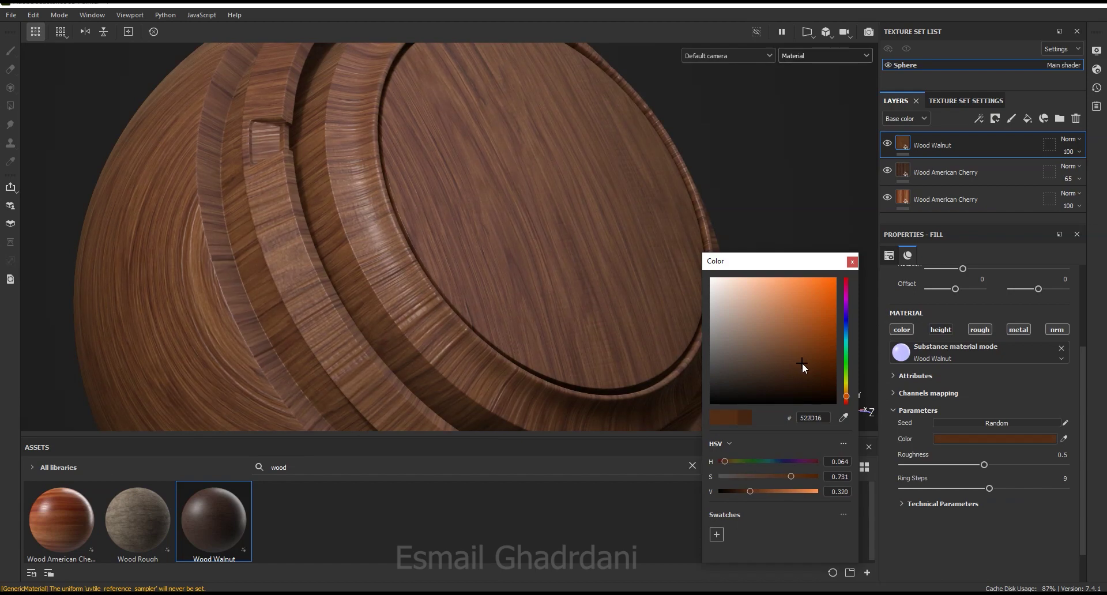
pyautogui.click(853, 263)
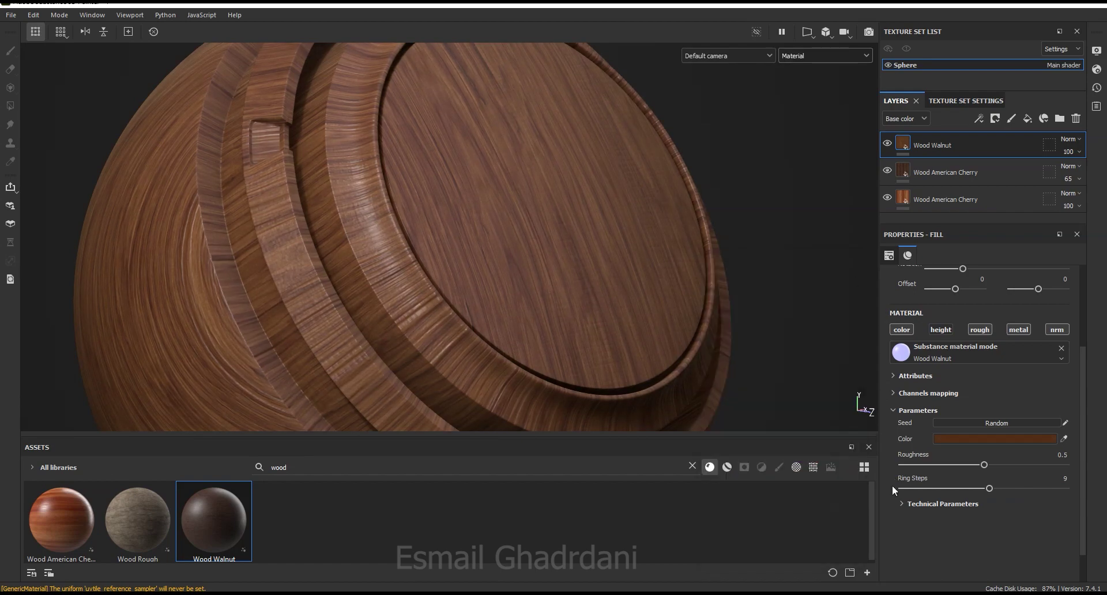
# - Set walnut Roughness to 0.72 and Ring Steps to 15
pyautogui.click(1019, 463)
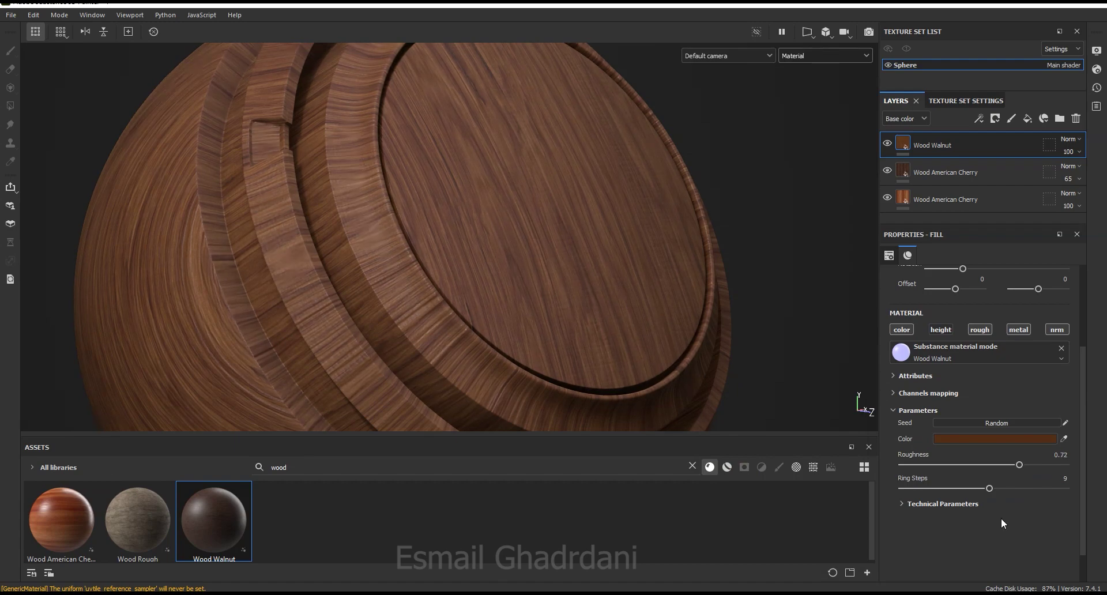
pyautogui.click(1029, 488)
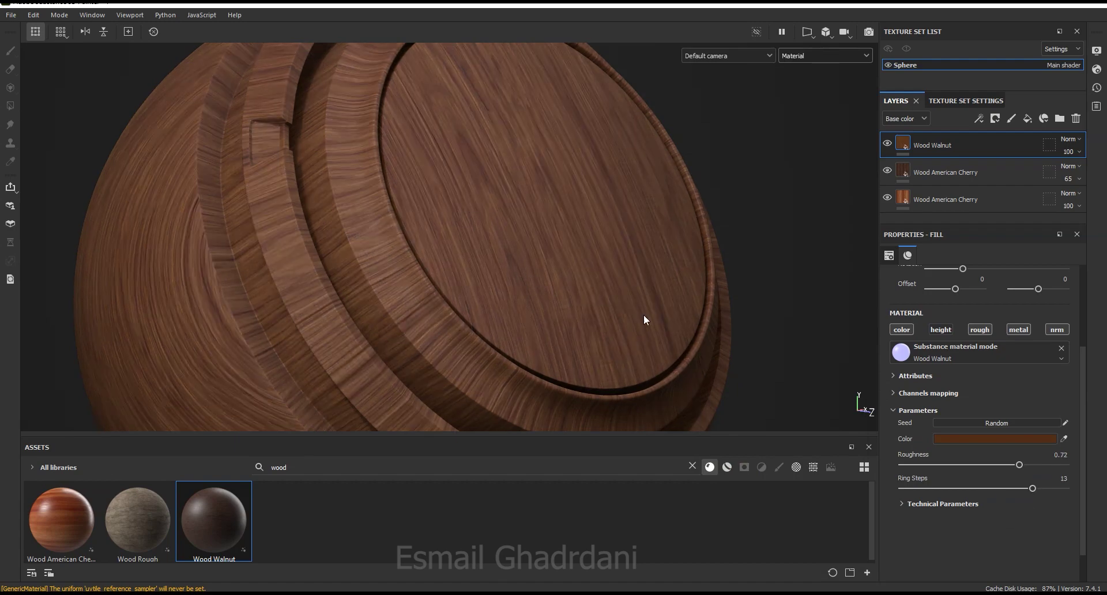
pyautogui.click(924, 488)
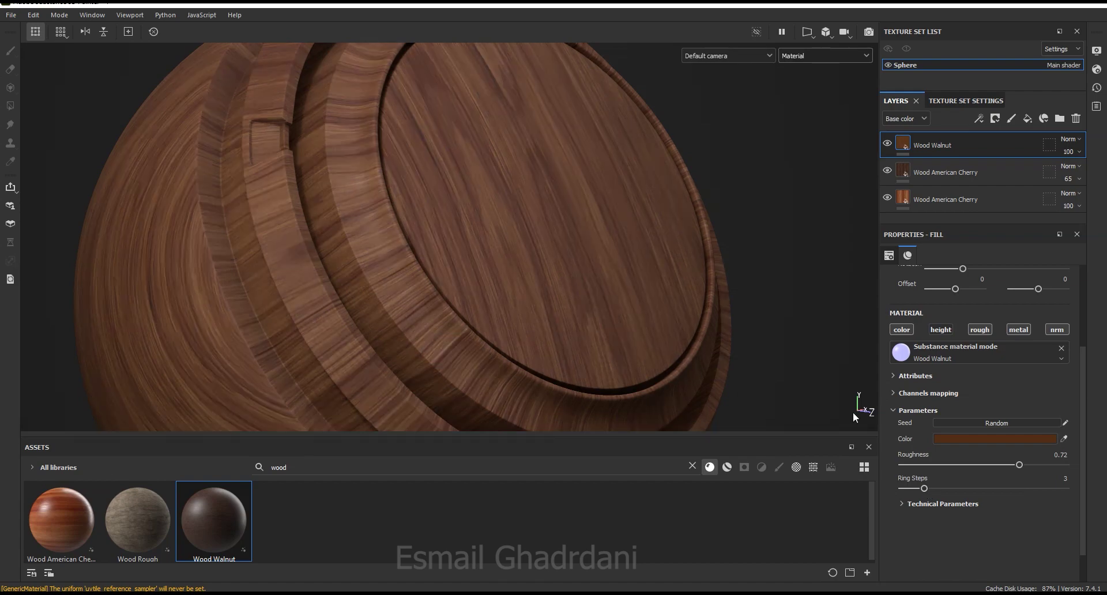
pyautogui.moveTo(957, 489); pyautogui.dragTo(1041, 491)
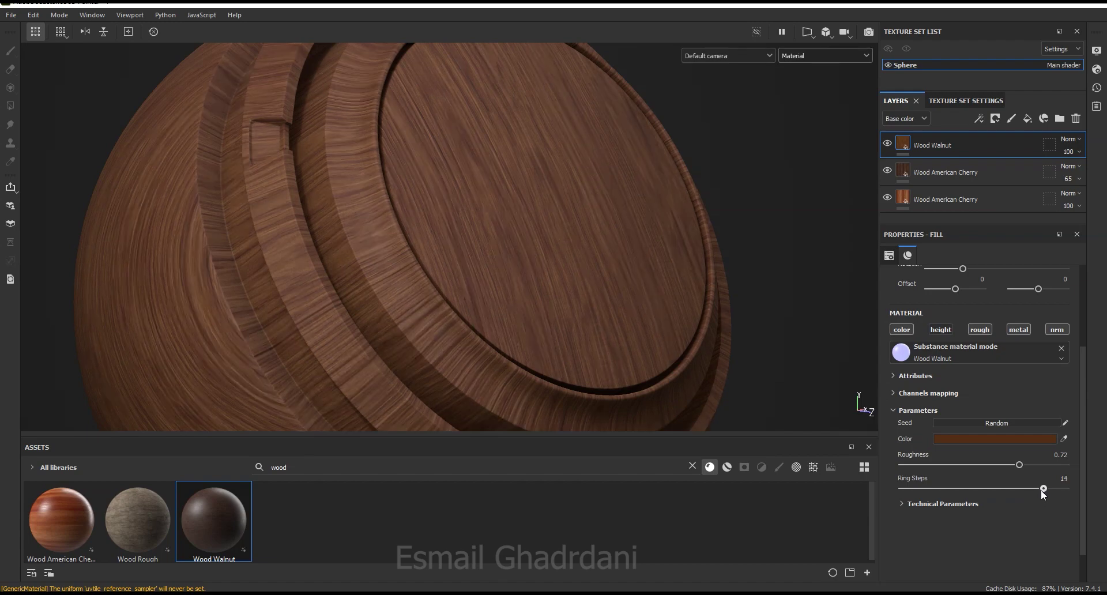
pyautogui.moveTo(1049, 489); pyautogui.dragTo(1051, 489)
# - Set the walnut layer's Height Range to 0.34 in Technical parameters
pyautogui.click(981, 505)
pyautogui.scroll(-2, 1085, 473)
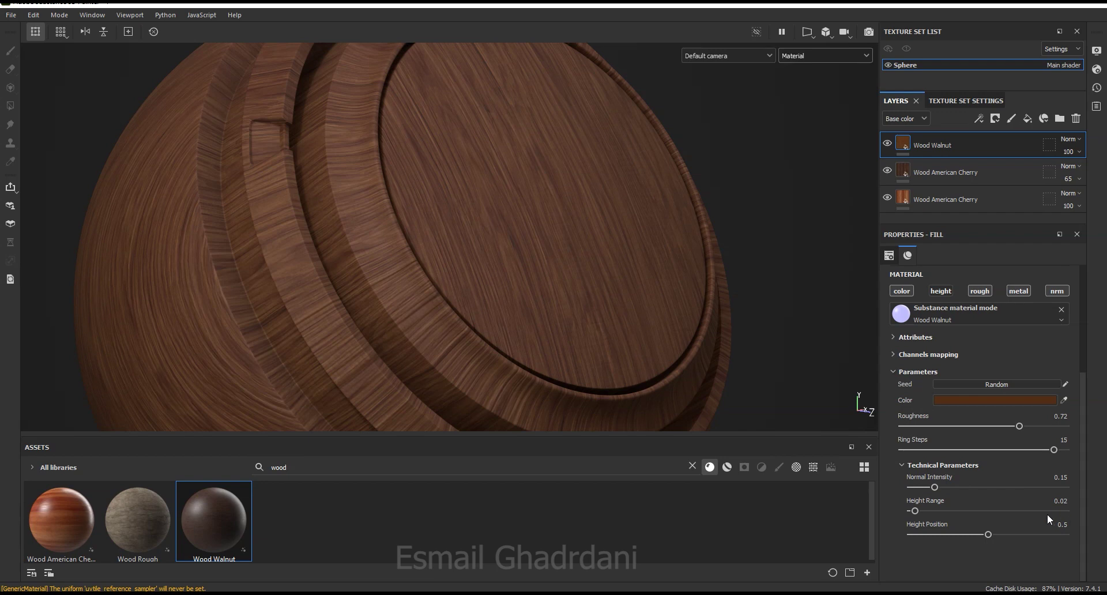
pyautogui.moveTo(976, 510); pyautogui.dragTo(1029, 509)
pyautogui.moveTo(1030, 510); pyautogui.dragTo(964, 510)
# - Change the walnut layer's blend mode from Passthrough to Linear Dodge
pyautogui.click(1069, 139)
pyautogui.click(1059, 160)
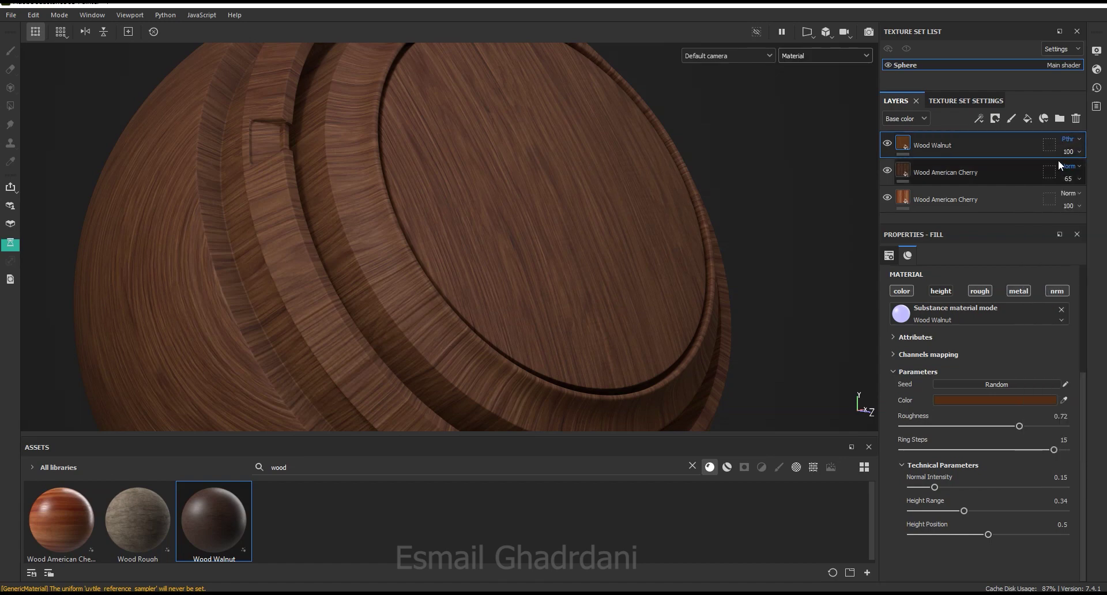
pyautogui.keyDown('alt'); pyautogui.moveTo(574, 268); pyautogui.dragTo(565, 271); pyautogui.keyUp('alt')
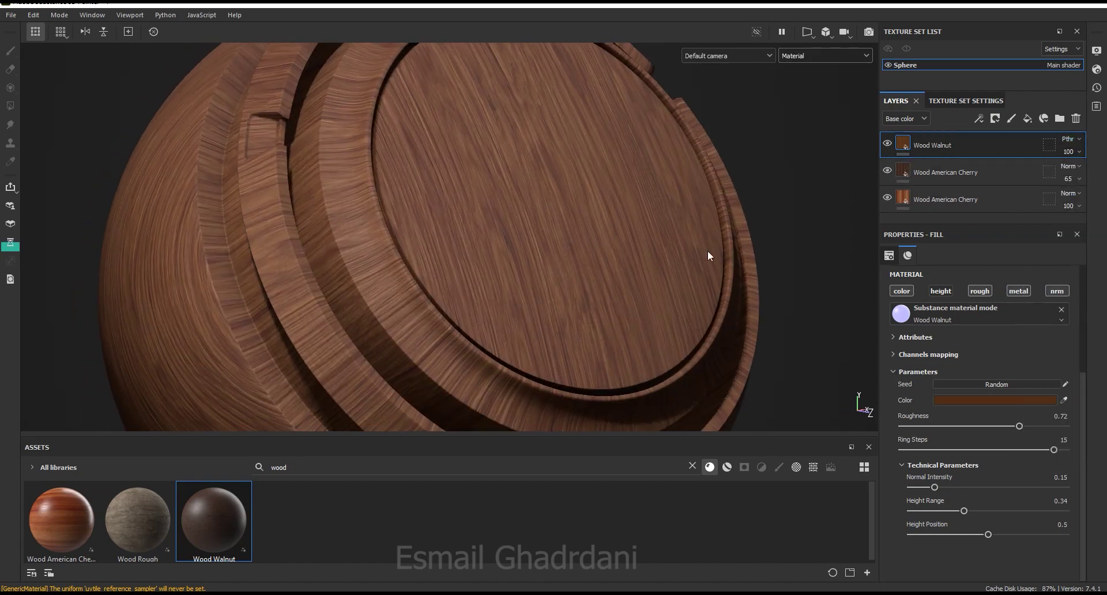
pyautogui.click(887, 144)
pyautogui.click(887, 145)
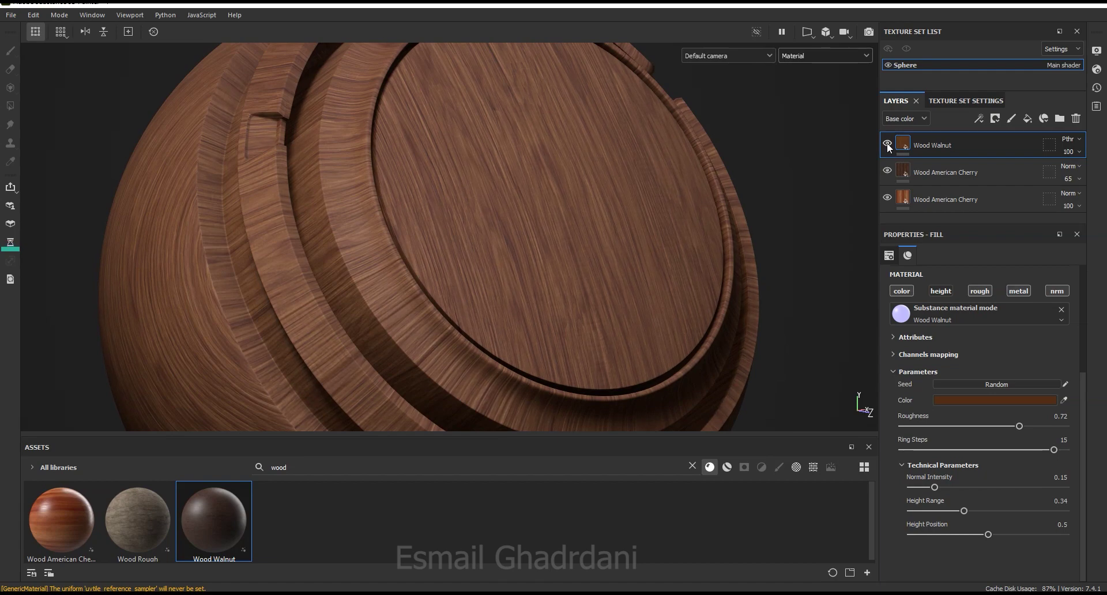
pyautogui.click(1068, 139)
pyautogui.click(1040, 249)
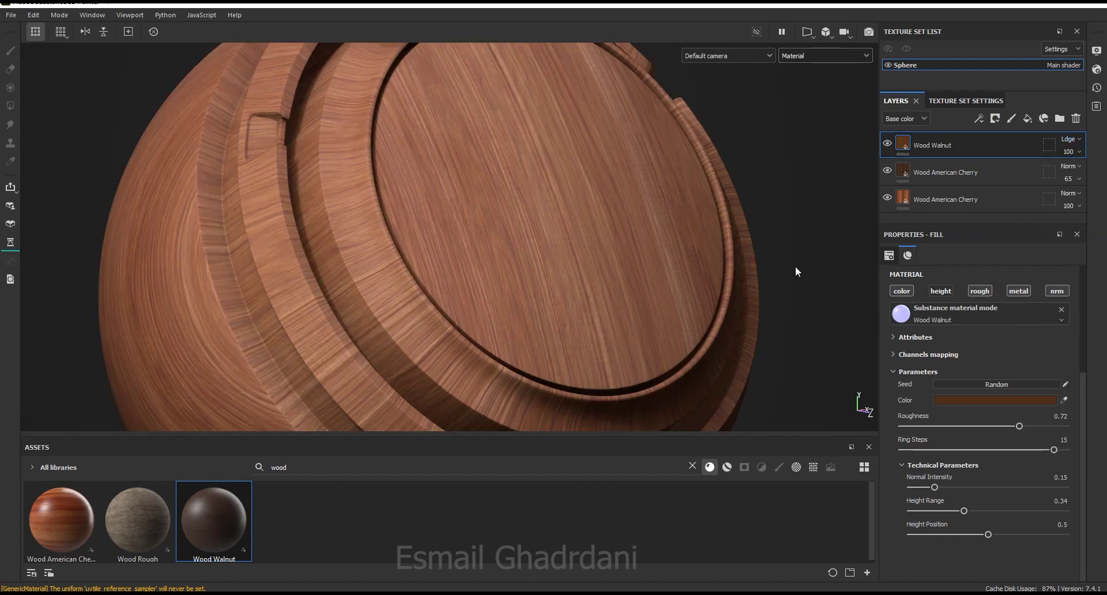
# - Toggle the Wood Walnut layer's visibility to compare it against the cherry wood beneath
pyautogui.click(888, 147)
pyautogui.click(889, 147)
pyautogui.click(888, 146)
pyautogui.click(888, 146)
pyautogui.moveTo(579, 188)
pyautogui.keyDown('alt'); pyautogui.mouseDown()
pyautogui.moveTo(578, 309)
pyautogui.moveTo(656, 222)
pyautogui.moveTo(603, 229)
pyautogui.moveTo(794, 171)
pyautogui.mouseUp(); pyautogui.keyUp('alt')
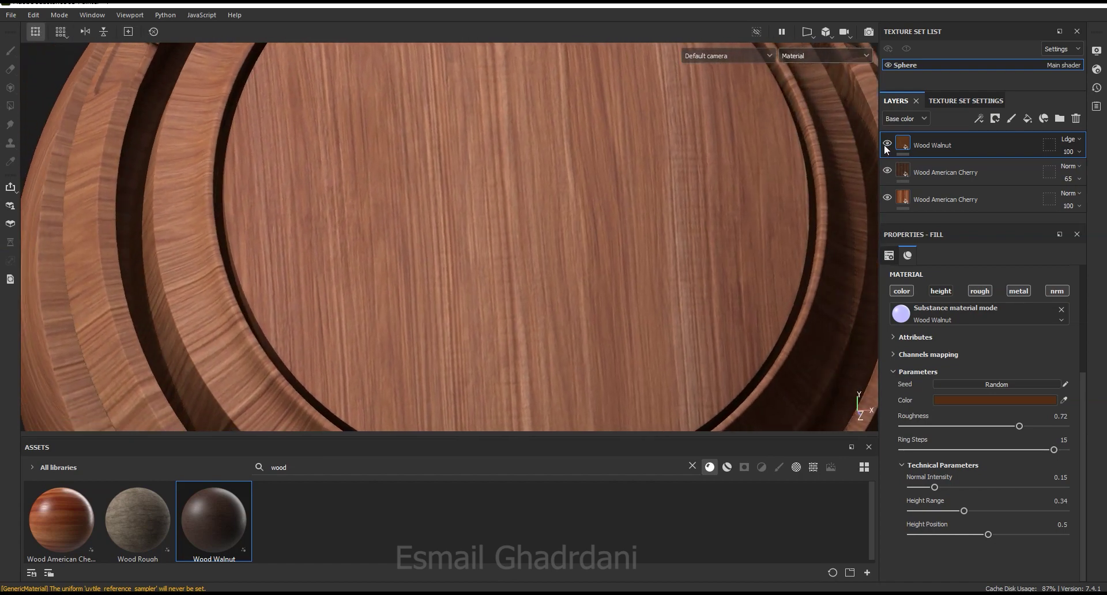
pyautogui.click(887, 144)
pyautogui.click(887, 144)
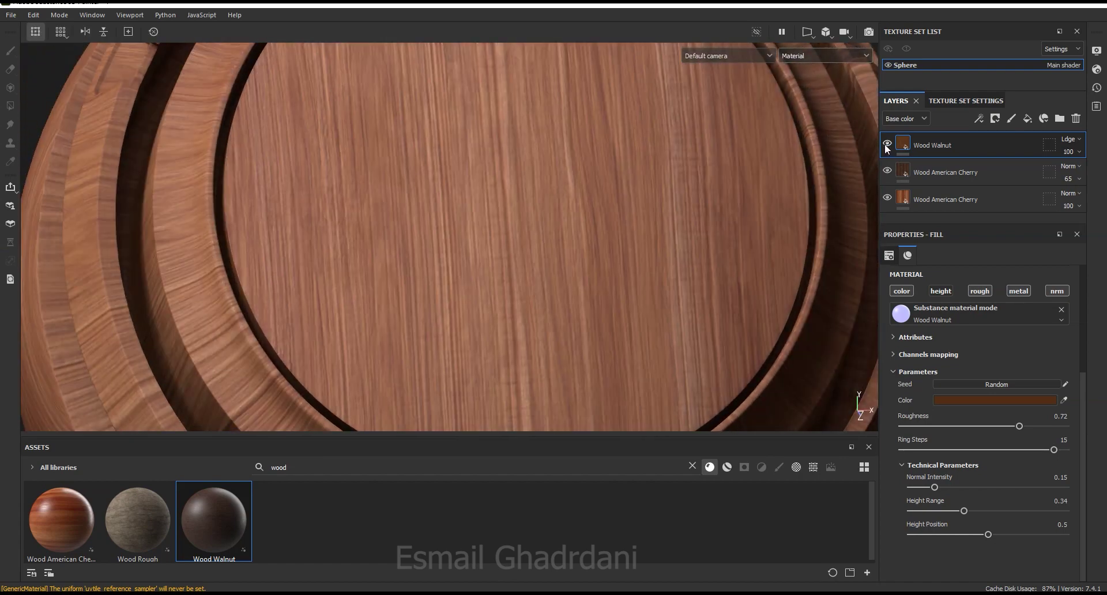
# - Lower the Wood Walnut layer's opacity to 75
pyautogui.click(1068, 152)
pyautogui.moveTo(1102, 173); pyautogui.dragTo(1090, 173)
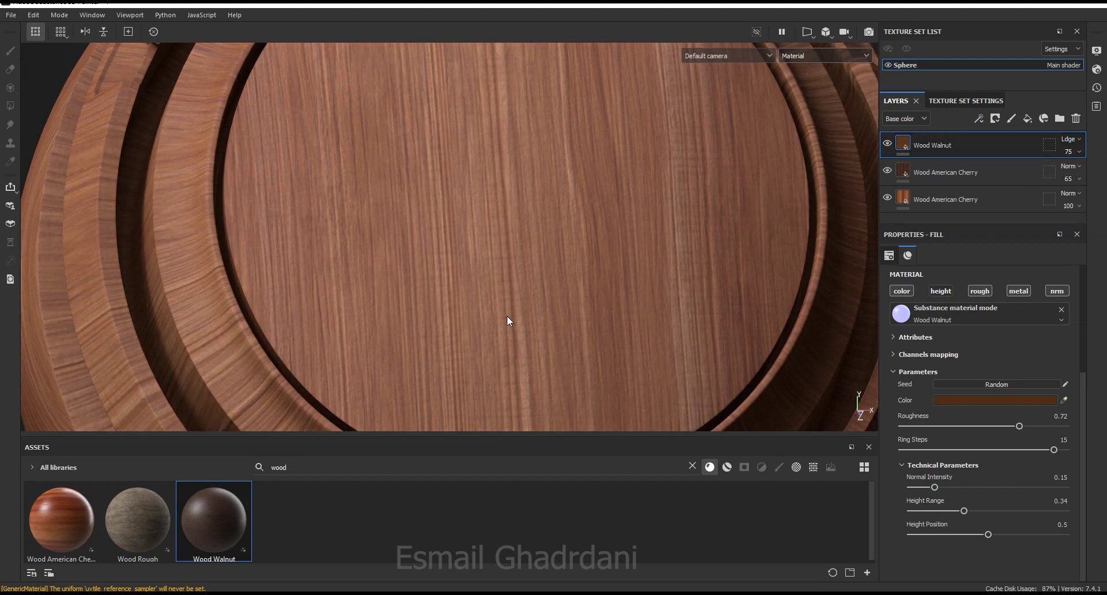
pyautogui.scroll(-5, 507, 316)
pyautogui.moveTo(445, 94)
pyautogui.keyDown('alt'); pyautogui.mouseDown()
pyautogui.moveTo(543, 220)
pyautogui.moveTo(650, 222)
pyautogui.moveTo(650, 207)
pyautogui.moveTo(534, 233)
pyautogui.mouseUp(); pyautogui.keyUp('alt')
pyautogui.moveTo(535, 233)
pyautogui.keyDown('alt'); pyautogui.mouseDown(button='middle')
pyautogui.moveTo(564, 205)
pyautogui.moveTo(543, 148)
pyautogui.mouseUp(button='middle'); pyautogui.keyUp('alt')
pyautogui.moveTo(544, 148)
pyautogui.keyDown('alt'); pyautogui.mouseDown()
pyautogui.moveTo(542, 218)
pyautogui.moveTo(554, 202)
pyautogui.mouseUp(); pyautogui.keyUp('alt')
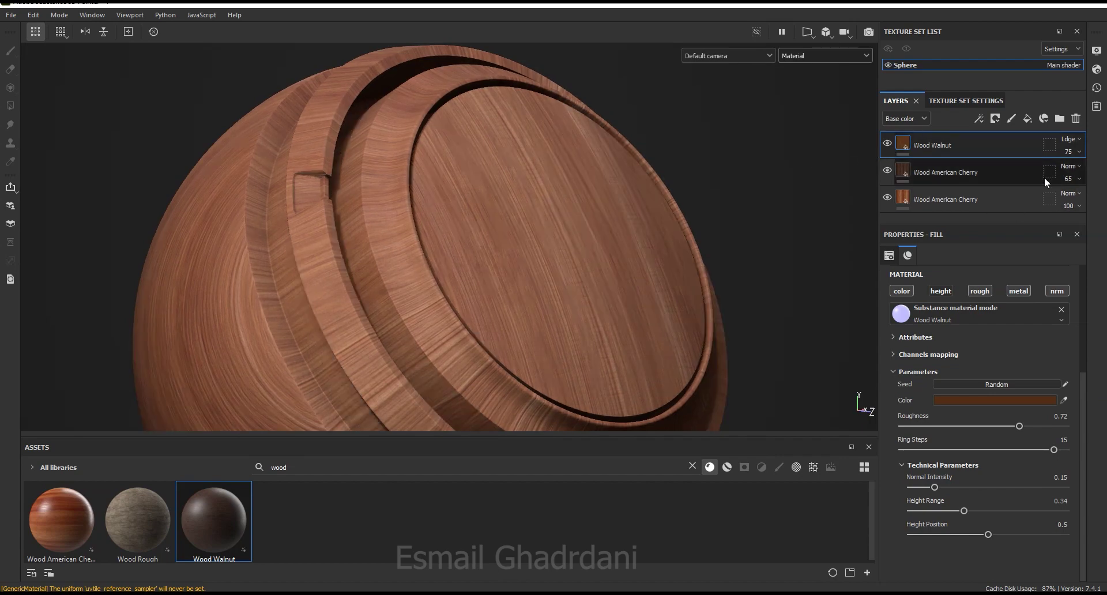
# - Give the Wood Walnut layer a black mask with a fill effect
pyautogui.click(996, 118)
pyautogui.click(1002, 144)
pyautogui.click(979, 118)
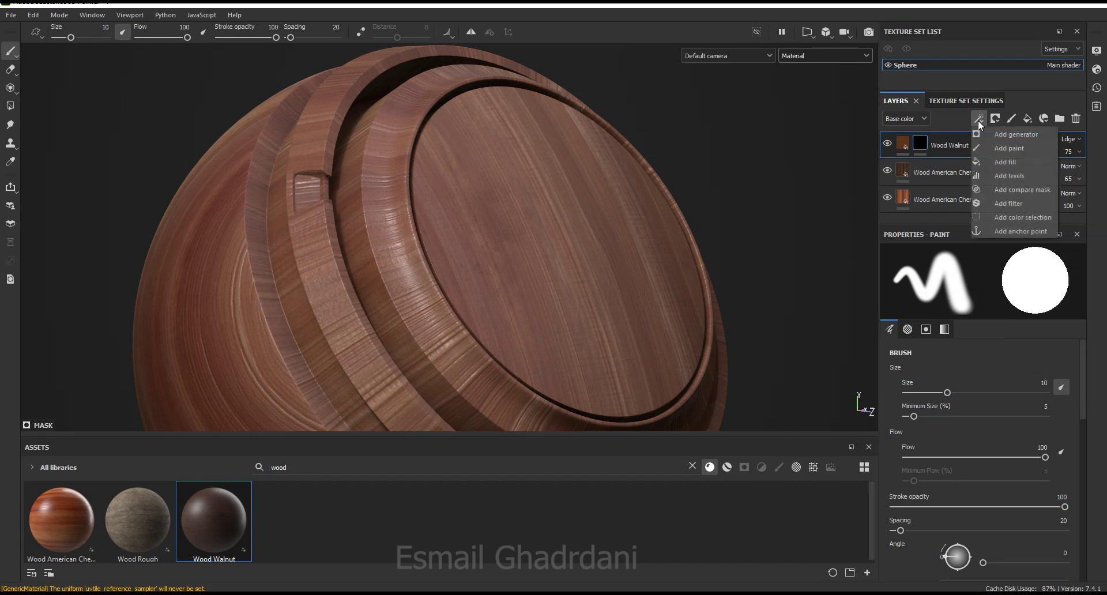
pyautogui.click(1000, 160)
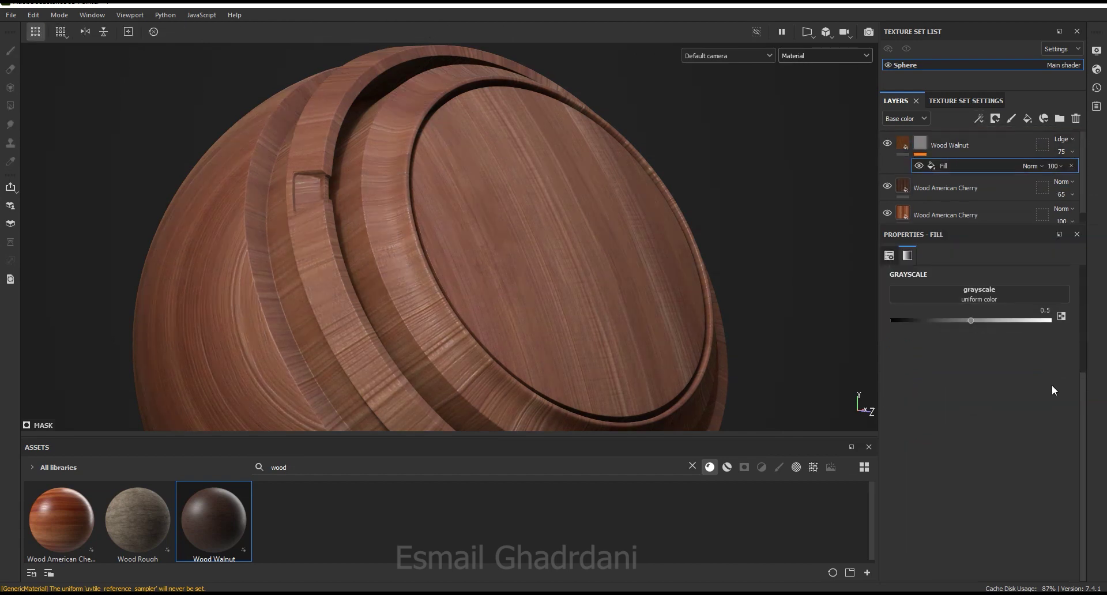
# - Use Directional Noise 3 as the mask fill's grayscale texture
pyautogui.click(993, 378)
pyautogui.scroll(-3, 1015, 490)
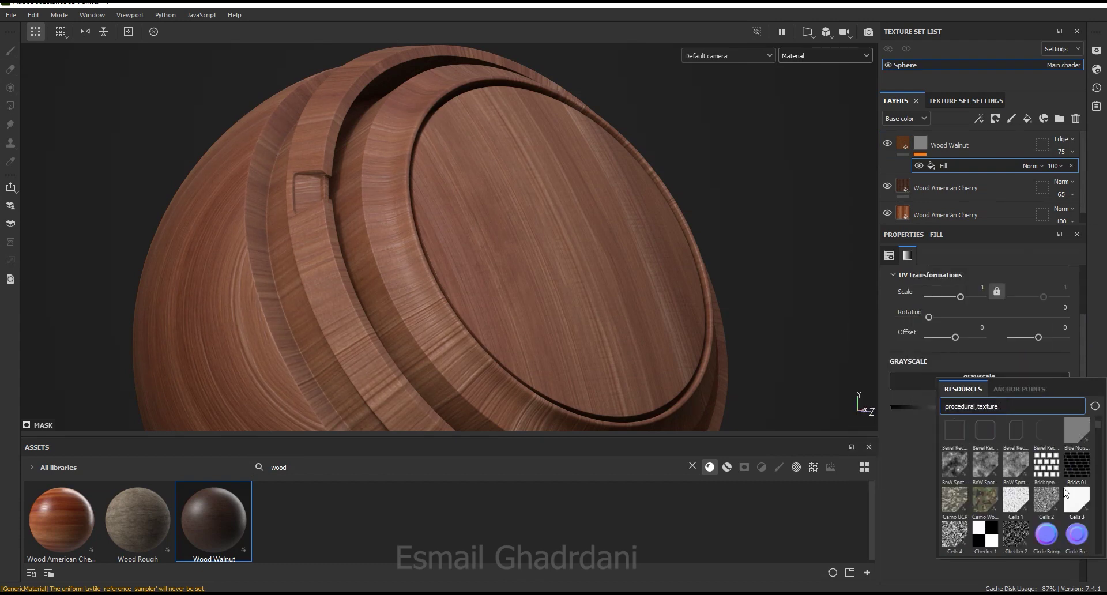
pyautogui.scroll(-3, 1063, 487)
pyautogui.scroll(-3, 1054, 507)
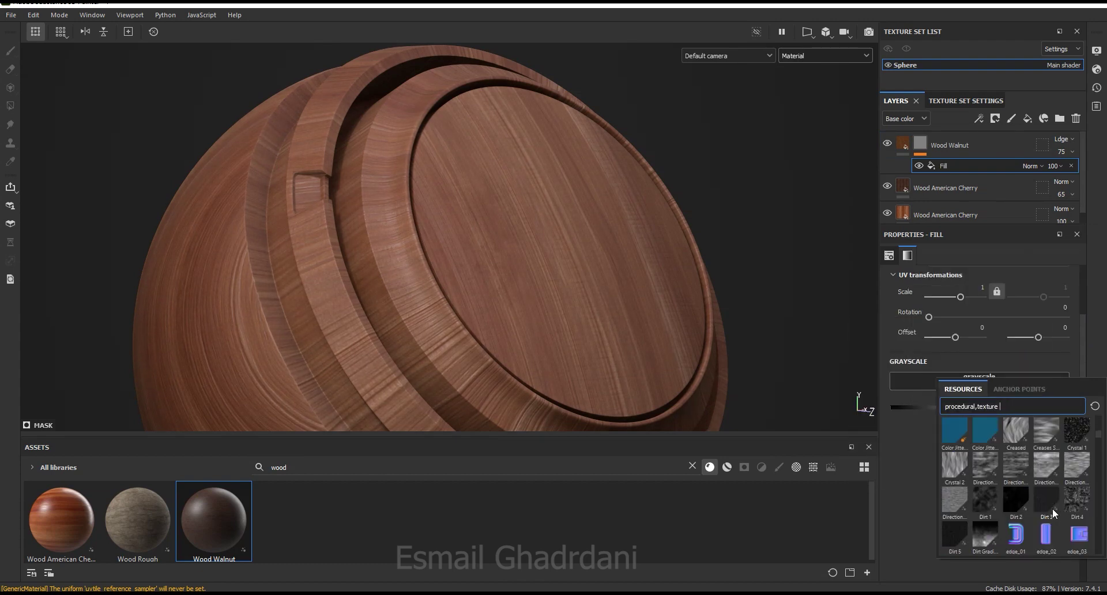
pyautogui.moveTo(1046, 467)
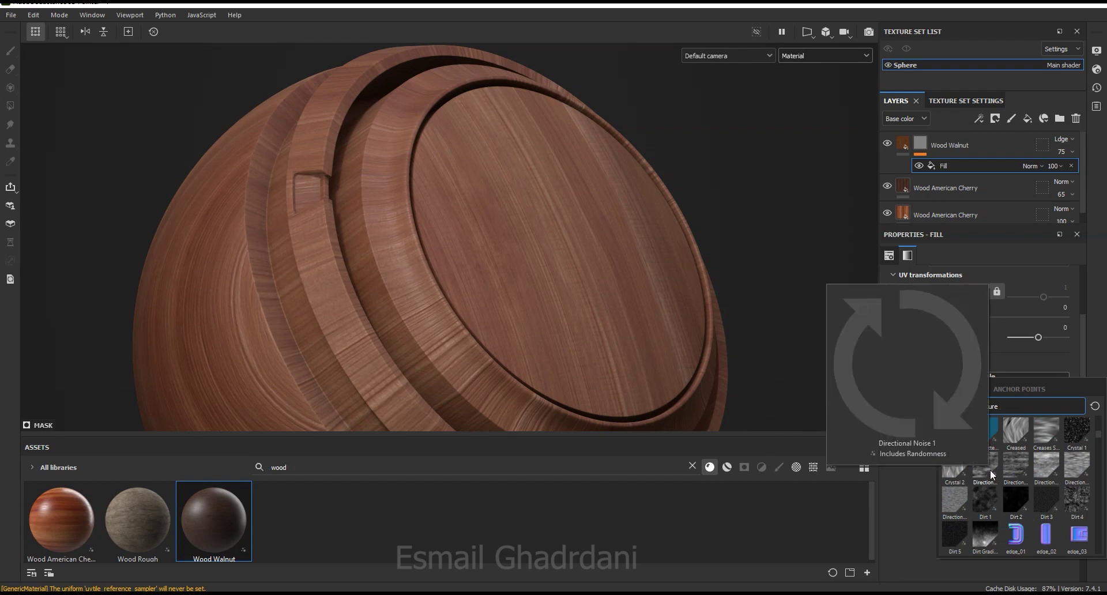
pyautogui.click(1048, 464)
# - Show the mask in the viewport and rotate the Directional Noise 3 fill to 90°
pyautogui.click(814, 55)
pyautogui.click(798, 162)
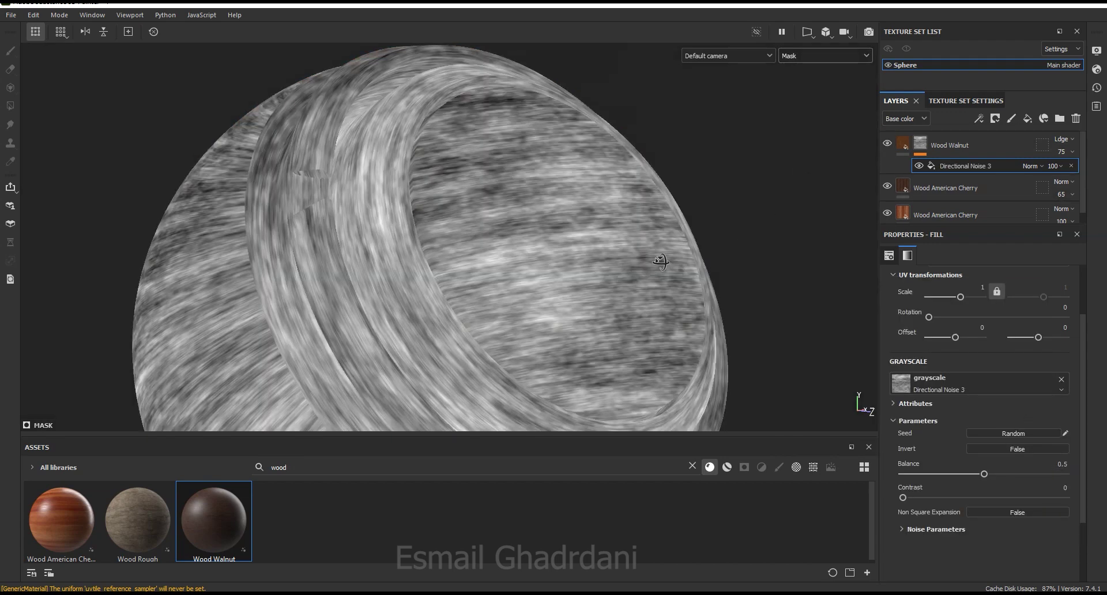
pyautogui.keyDown('alt'); pyautogui.moveTo(661, 262); pyautogui.dragTo(681, 265); pyautogui.keyUp('alt')
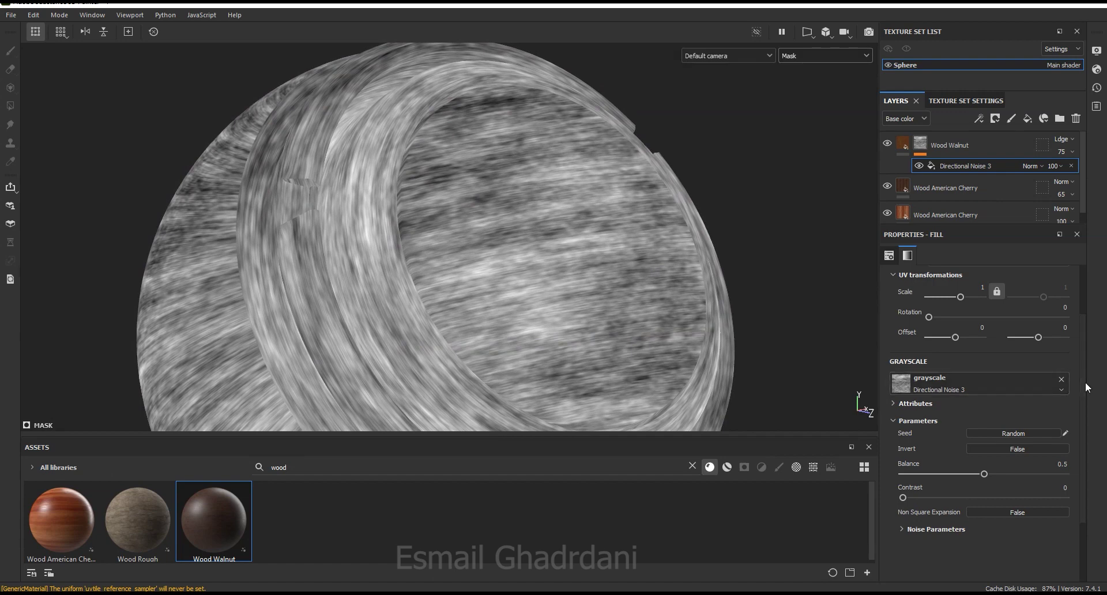
pyautogui.moveTo(1085, 380); pyautogui.dragTo(1083, 320)
pyautogui.click(1065, 381)
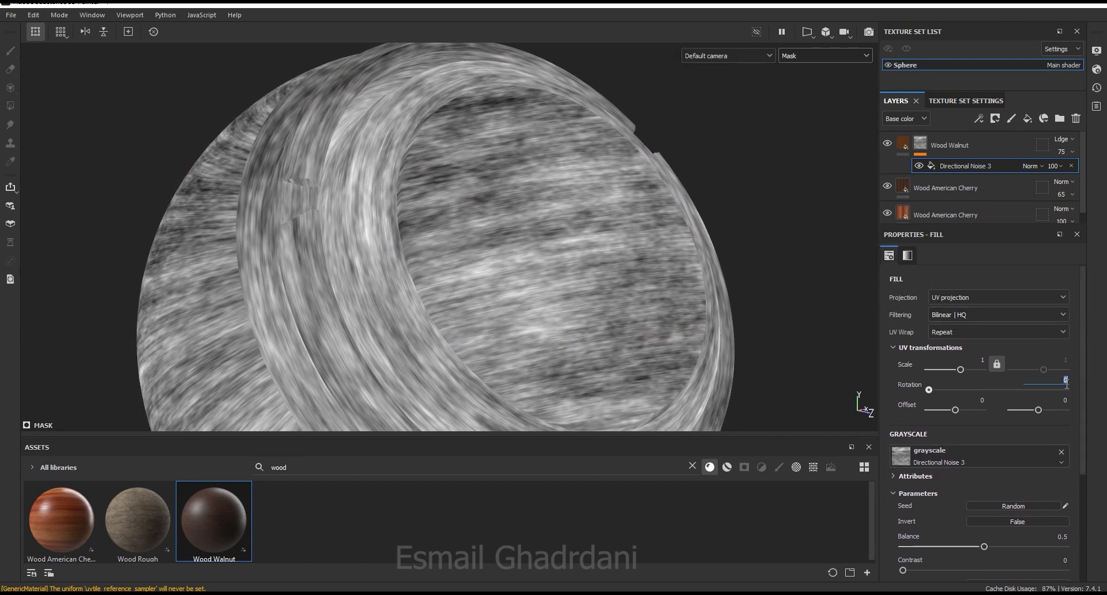
pyautogui.write('90')
pyautogui.press('Return')
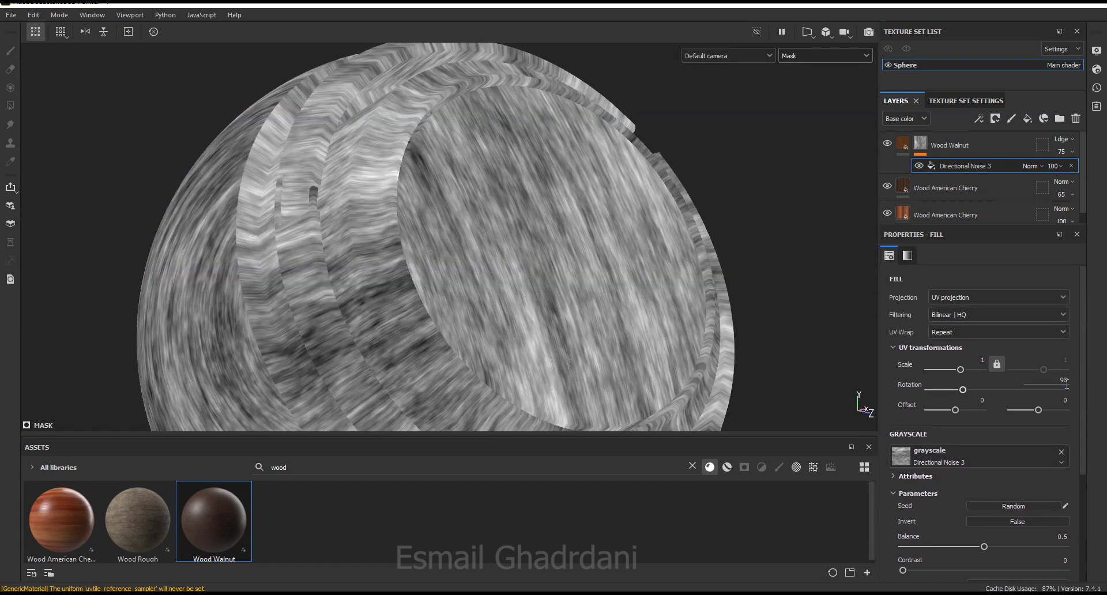
# - Set the noise balance to 0.53 and contrast to 0.37
pyautogui.moveTo(1081, 375); pyautogui.dragTo(1090, 472)
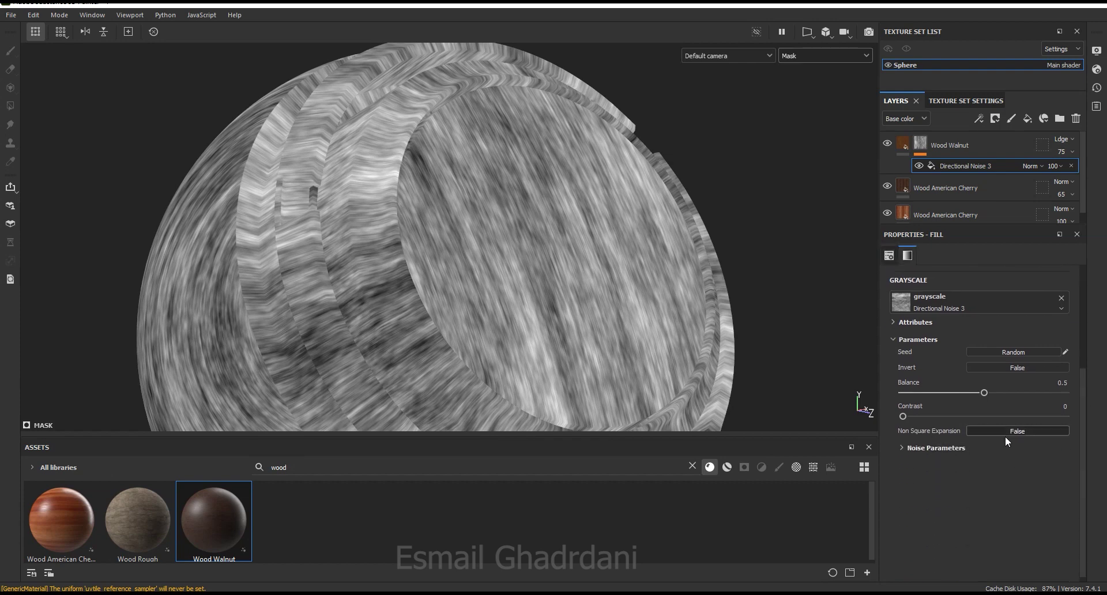
pyautogui.moveTo(988, 393); pyautogui.dragTo(990, 392)
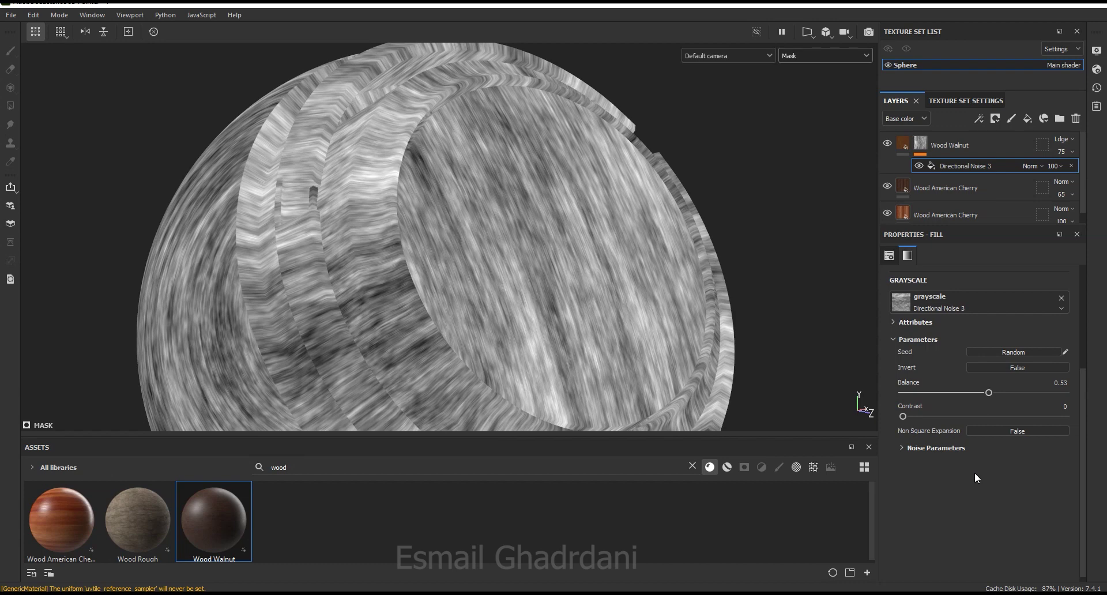
pyautogui.moveTo(903, 416); pyautogui.dragTo(963, 416)
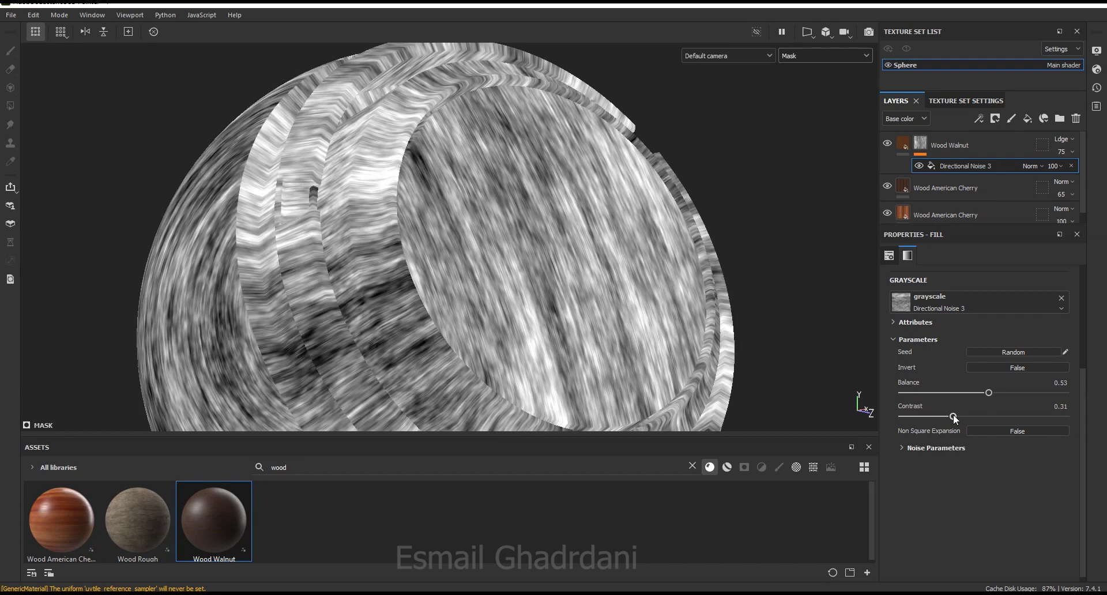
pyautogui.click(945, 450)
pyautogui.click(943, 448)
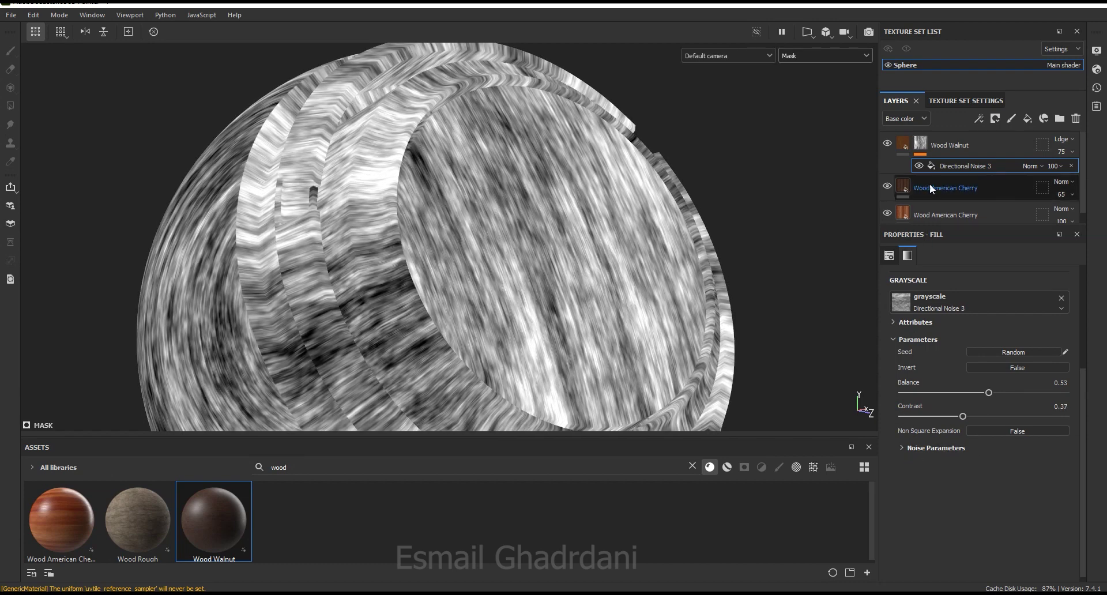
# - Return the viewport to Material view and add a filter to the Wood Walnut mask
pyautogui.click(919, 166)
pyautogui.click(920, 166)
pyautogui.click(809, 56)
pyautogui.click(802, 82)
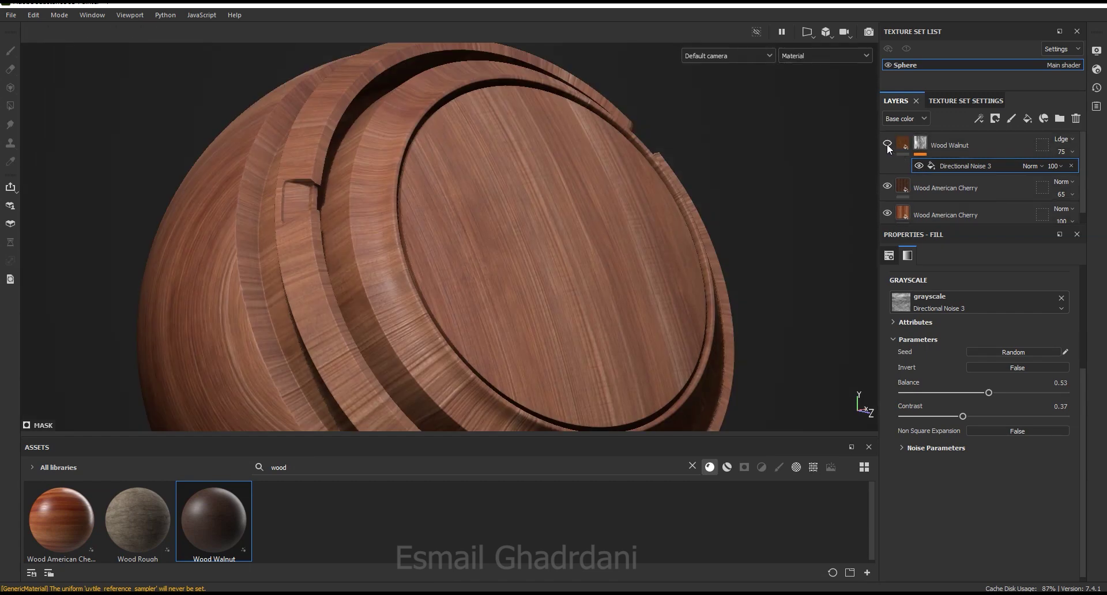
pyautogui.click(887, 144)
pyautogui.keyDown('alt'); pyautogui.moveTo(673, 264); pyautogui.dragTo(710, 248); pyautogui.keyUp('alt')
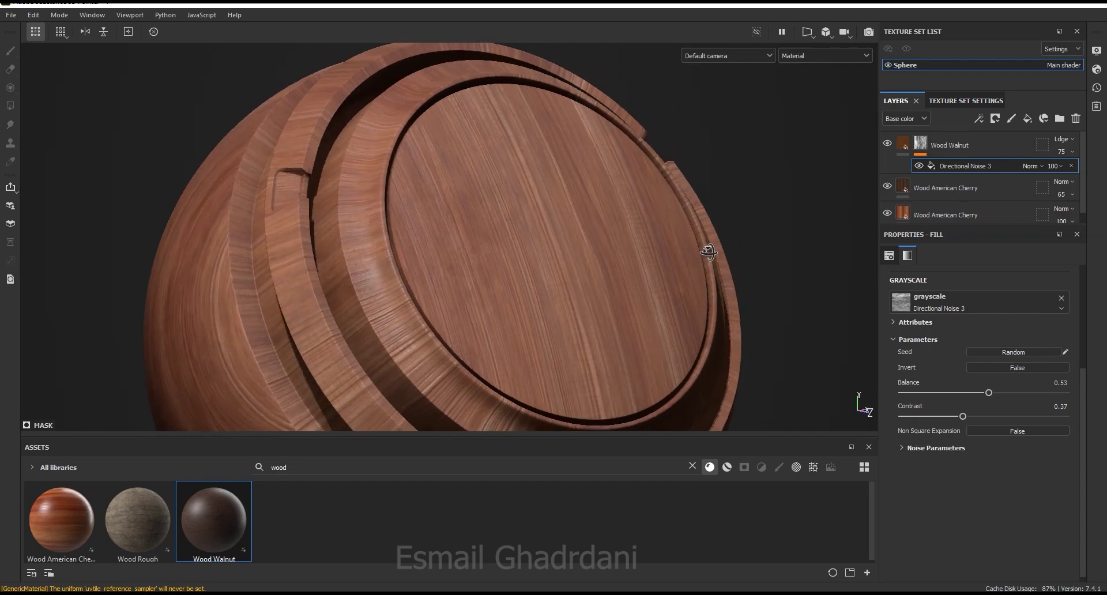
pyautogui.click(978, 118)
pyautogui.click(1005, 204)
# - Apply a Warp filter to the mask and raise its intensity to 1.44 in Mask view
pyautogui.click(1010, 273)
pyautogui.click(1078, 414)
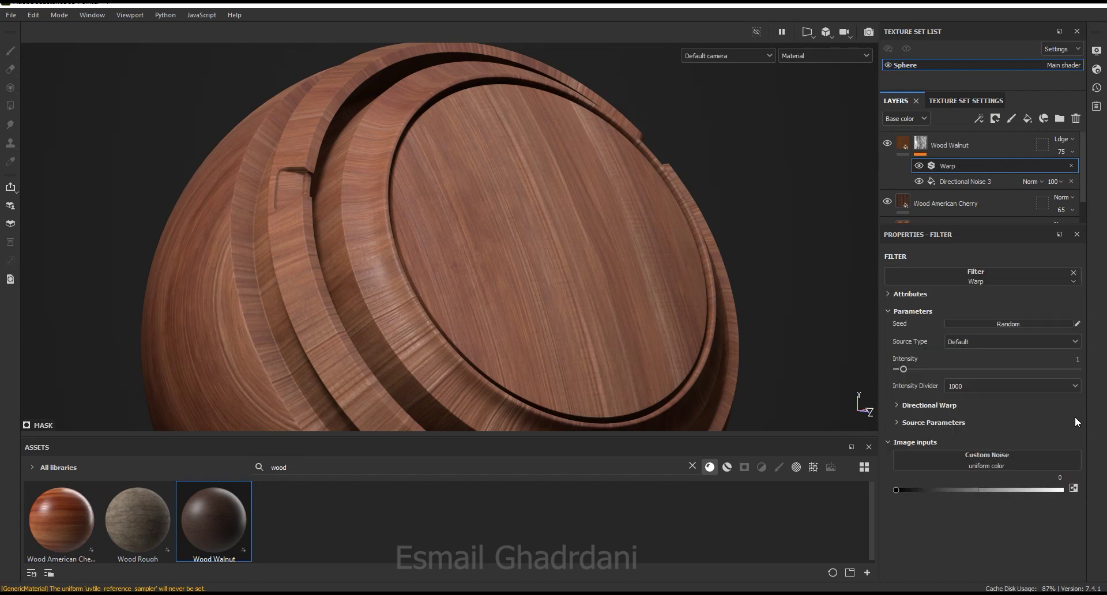
pyautogui.click(808, 56)
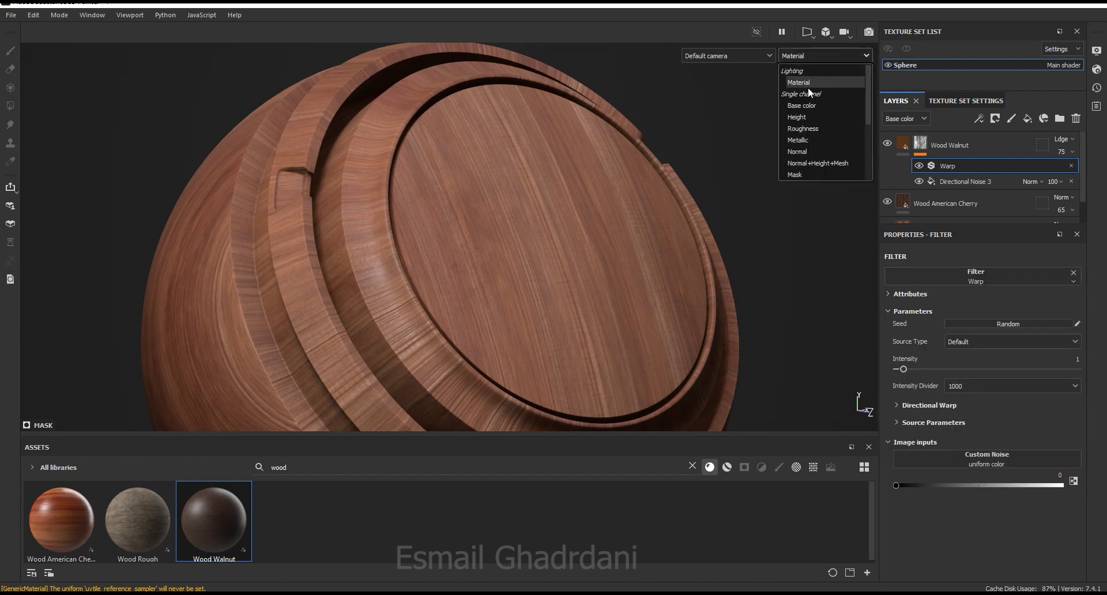
pyautogui.click(797, 174)
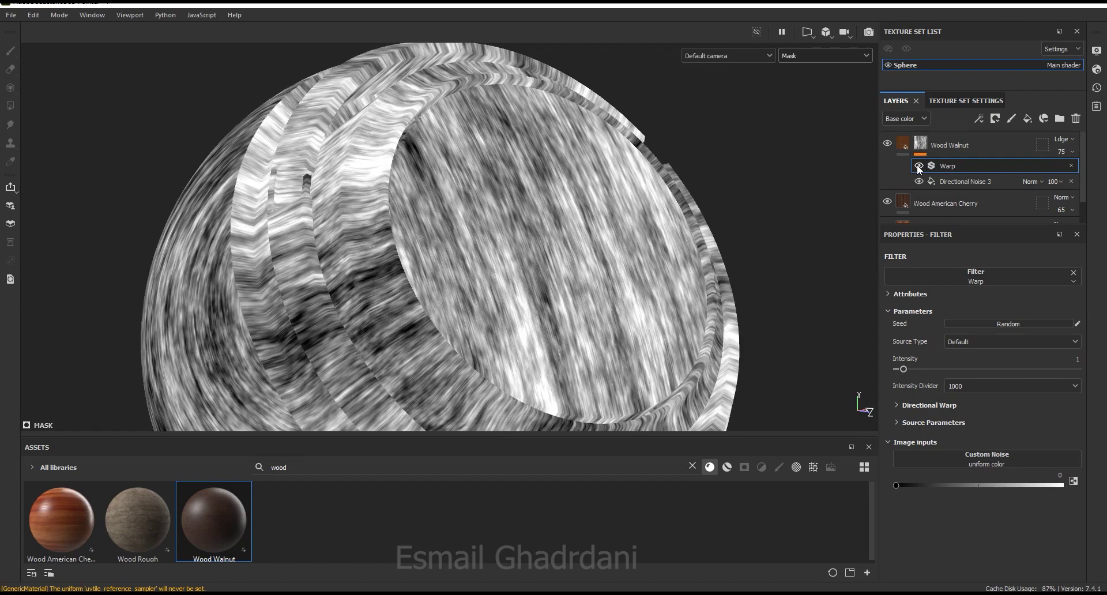
pyautogui.scroll(3, 553, 242)
pyautogui.scroll(2, 528, 223)
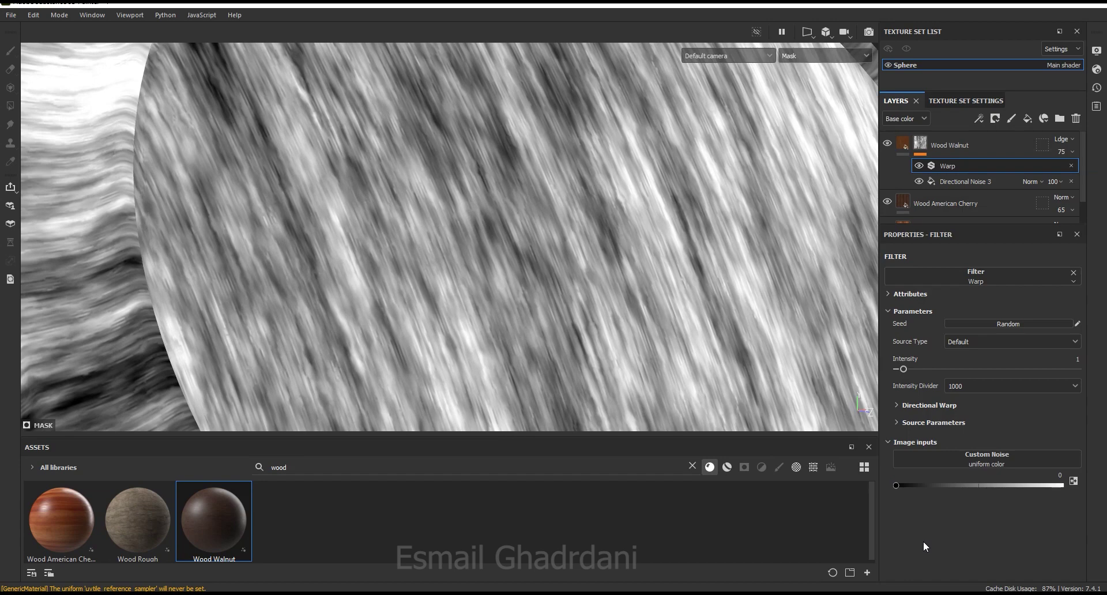
pyautogui.moveTo(904, 369); pyautogui.dragTo(906, 370)
# - Set the Warp's source parameters contrast to 0.33
pyautogui.click(933, 406)
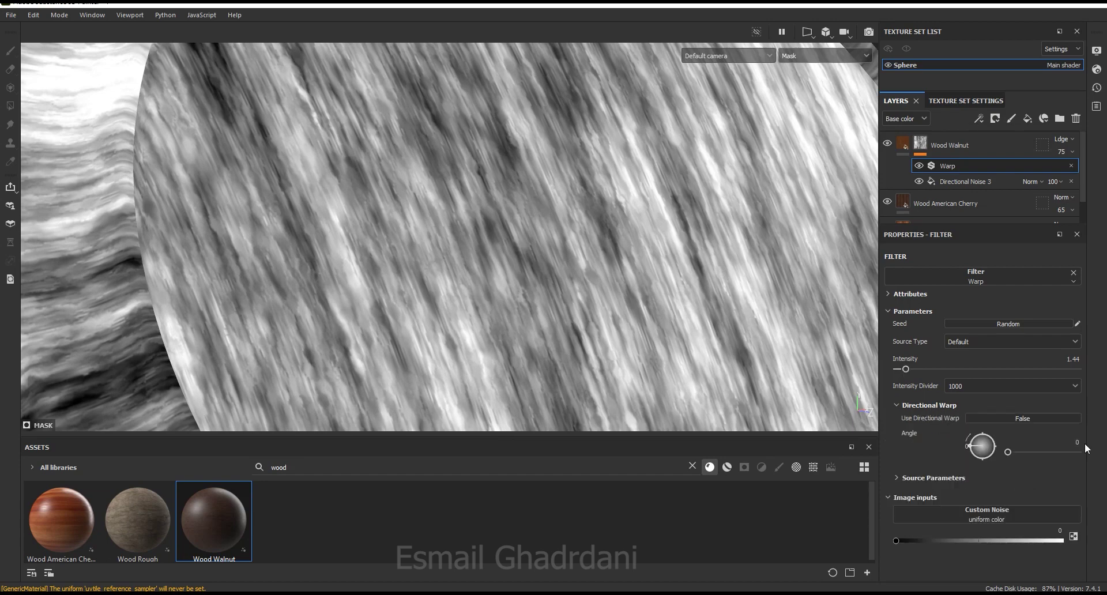
pyautogui.click(958, 478)
pyautogui.scroll(-2, 1015, 487)
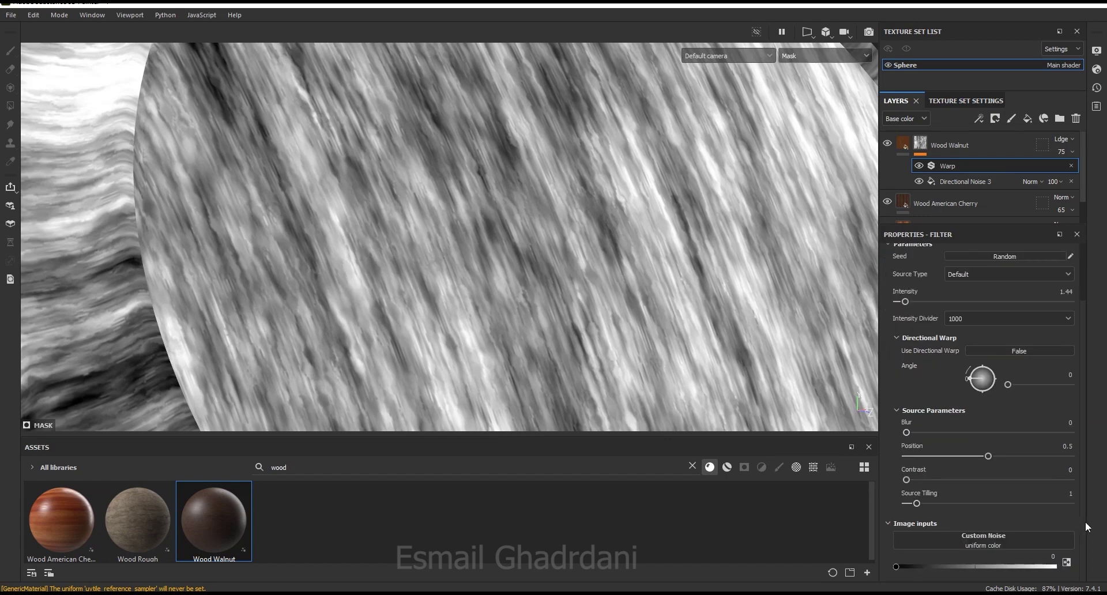
pyautogui.click(923, 481)
pyautogui.click(977, 480)
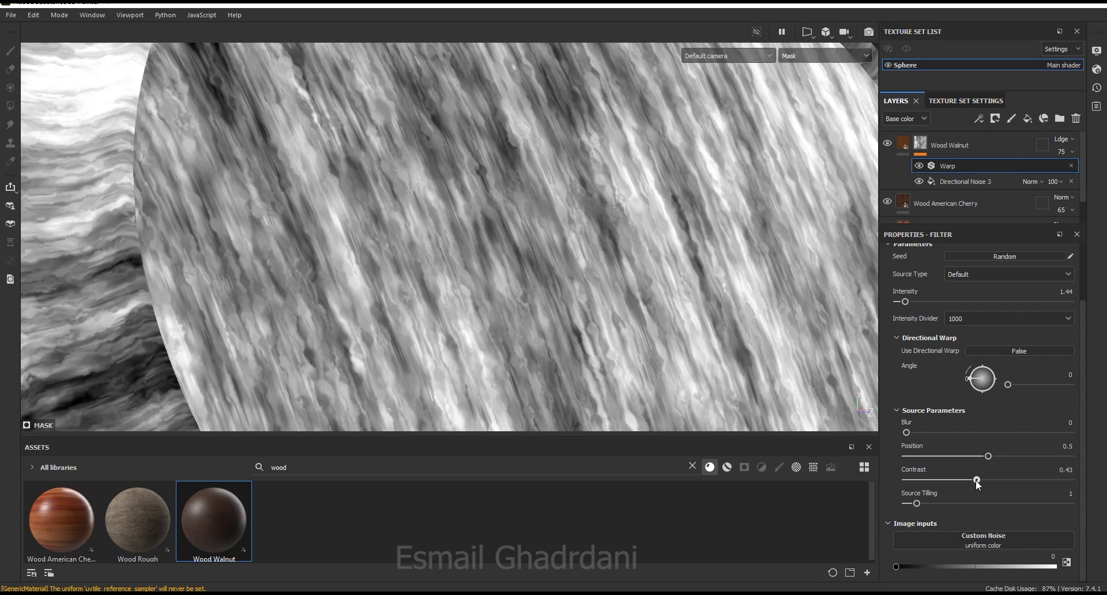
pyautogui.click(961, 480)
# - Return the viewport to Material view and compare the warped Wood Walnut layer
pyautogui.click(807, 57)
pyautogui.click(801, 68)
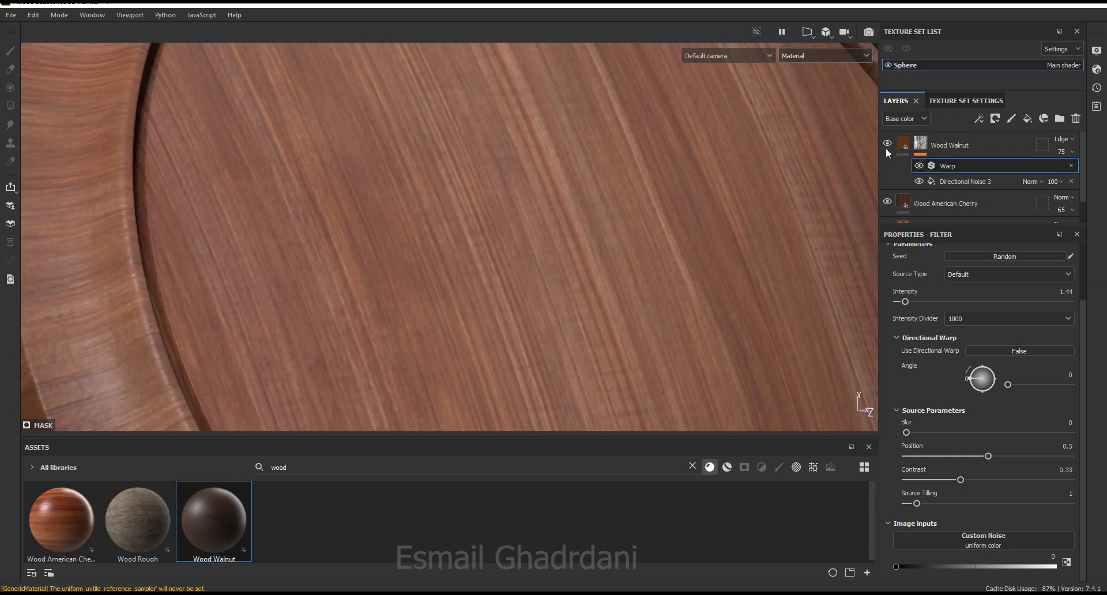
pyautogui.click(887, 144)
pyautogui.scroll(-5, 548, 202)
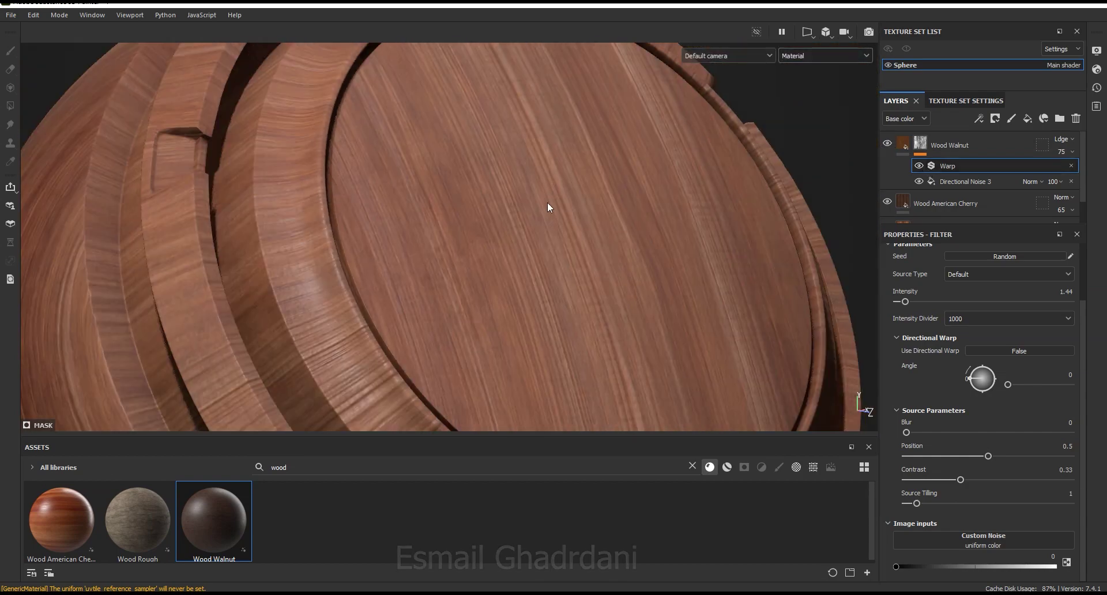
pyautogui.scroll(-5, 547, 202)
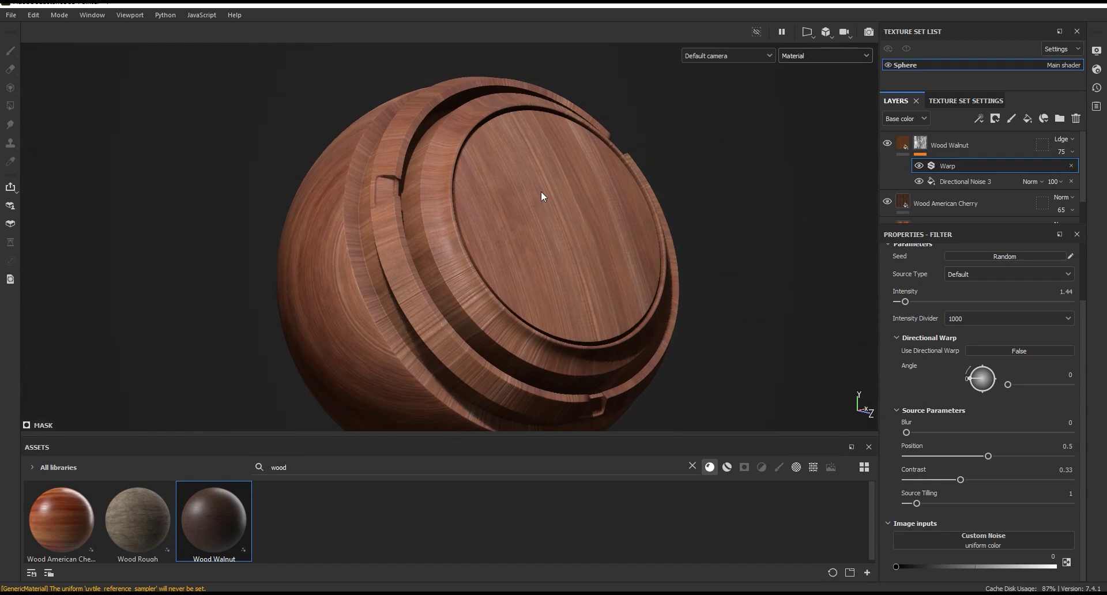
pyautogui.scroll(2, 541, 191)
pyautogui.scroll(2, 541, 191)
pyautogui.scroll(1, 541, 196)
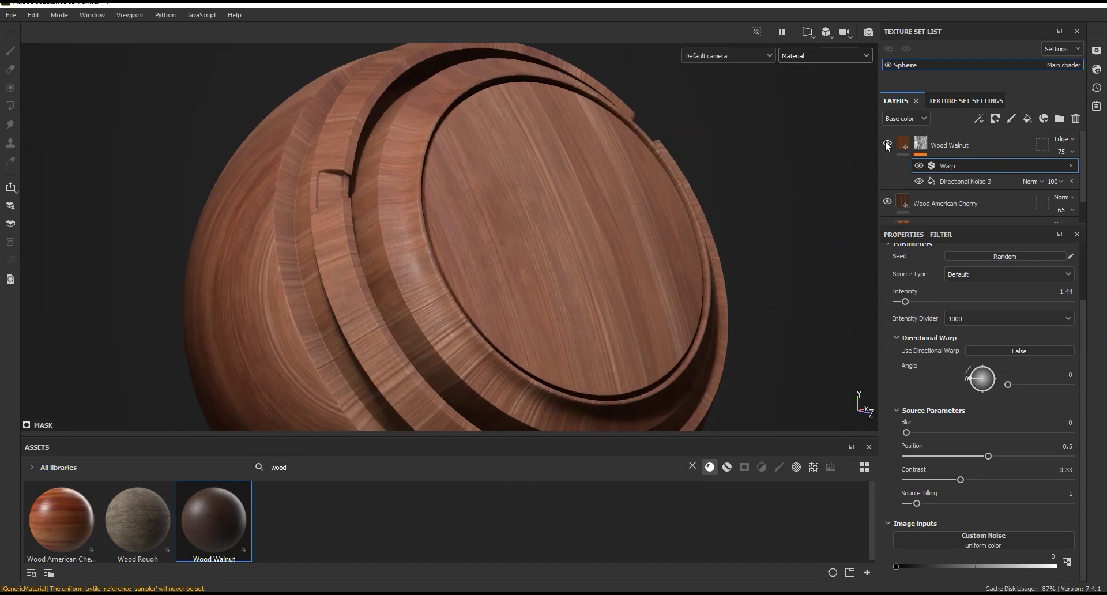
pyautogui.click(903, 146)
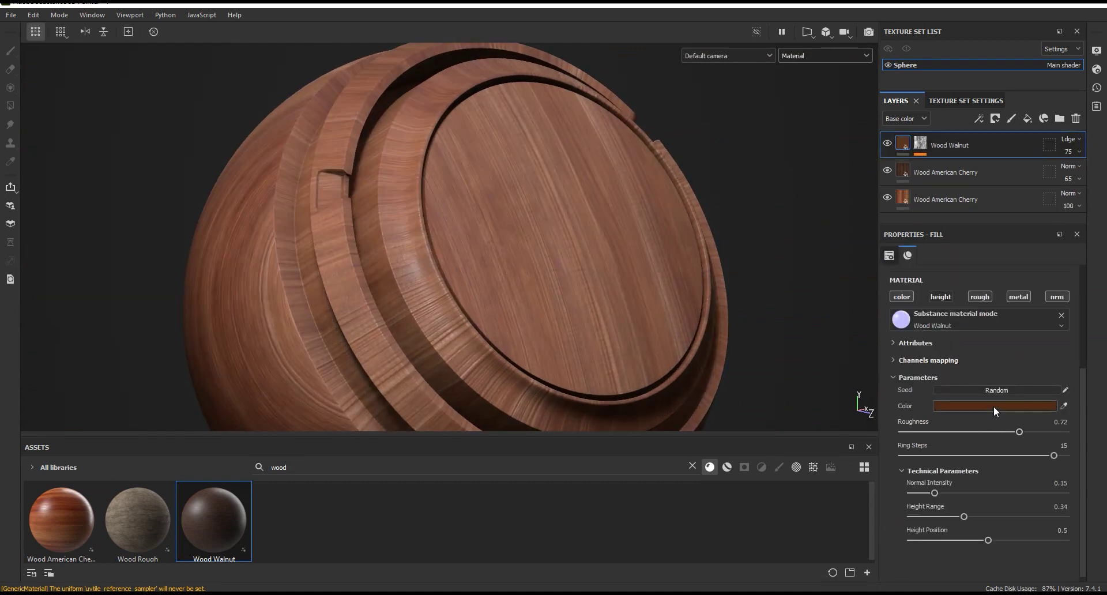
# - Duplicate the Wood Walnut fill layer with Ctrl+D and rename the copy 'Wood Walnut 2'
pyautogui.click(994, 406)
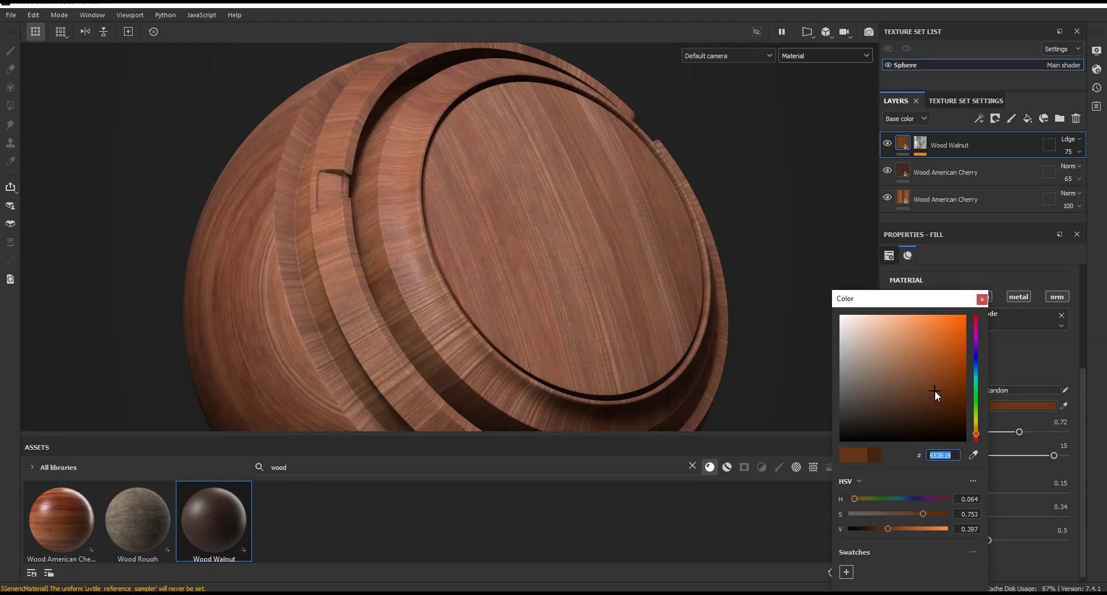
pyautogui.click(977, 302)
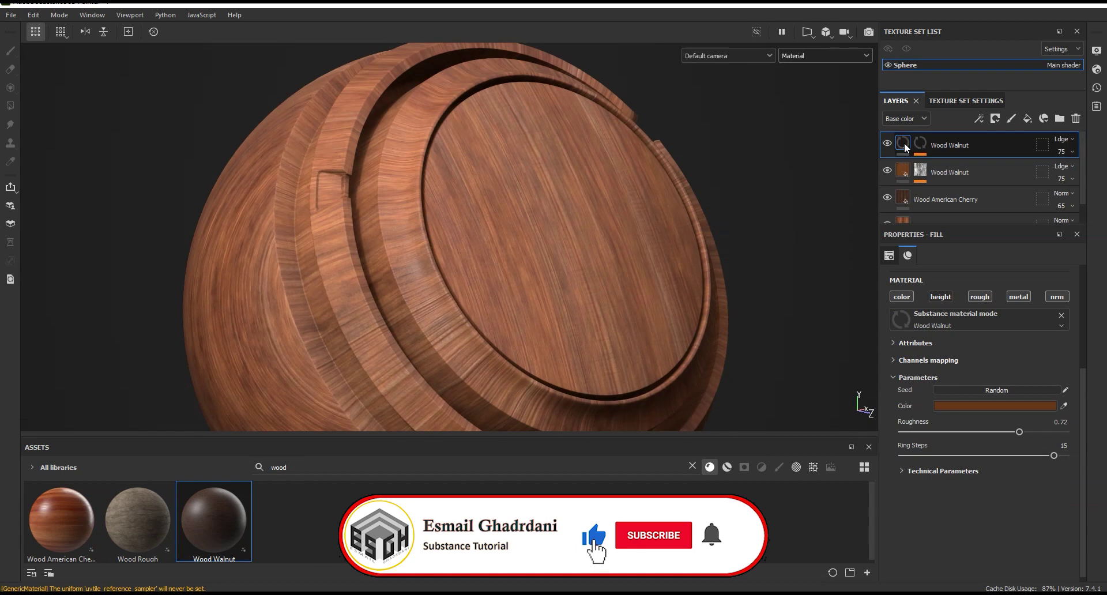
pyautogui.hotkey('ctrl', 'd')
pyautogui.doubleClick(951, 146)
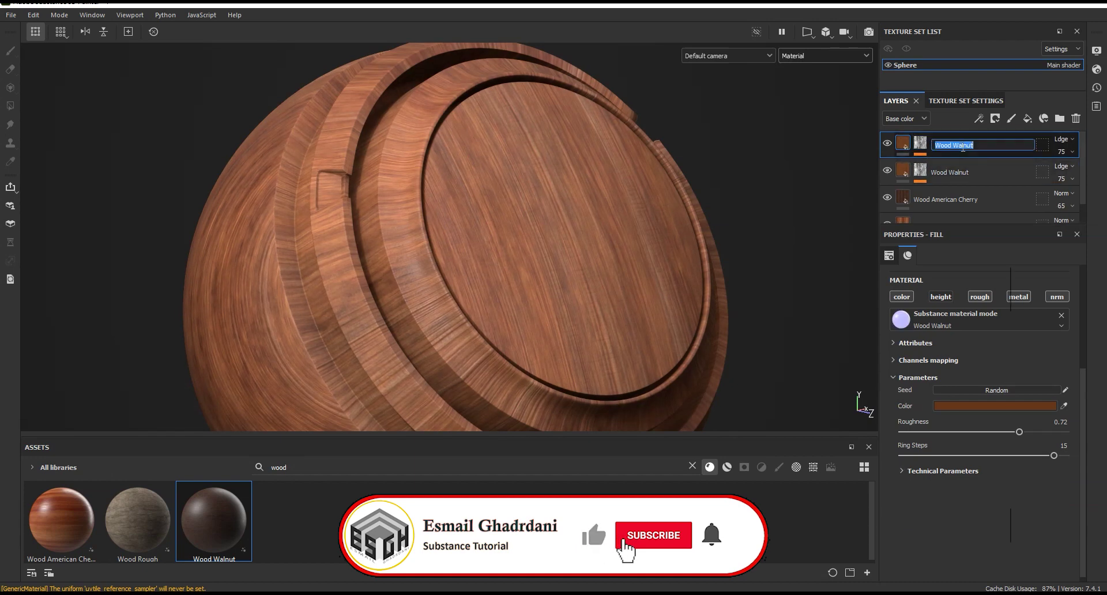
pyautogui.write(' 2')
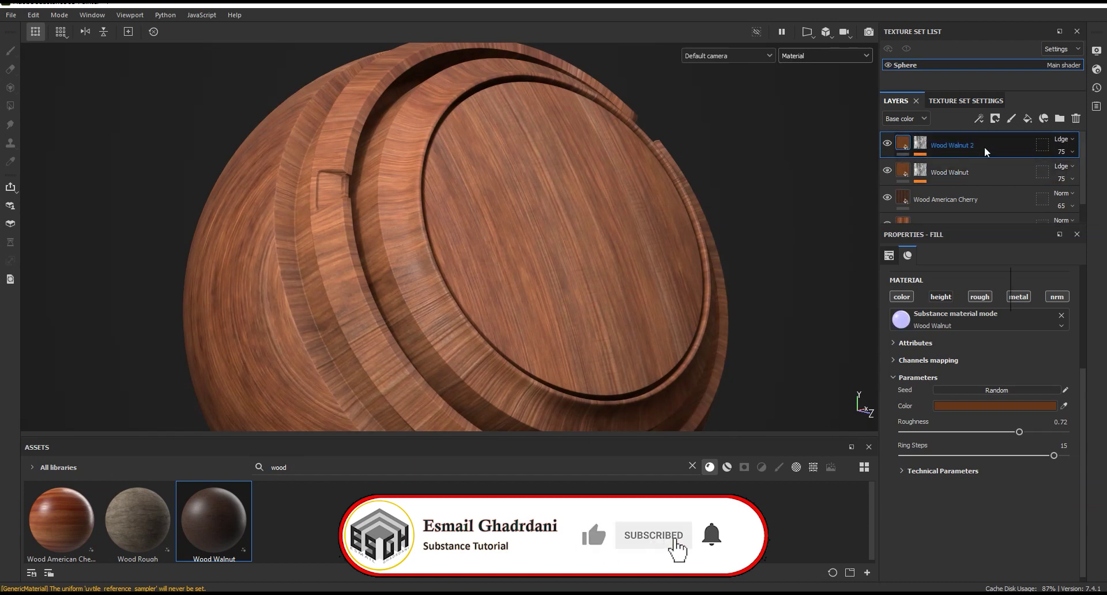
pyautogui.press('Return')
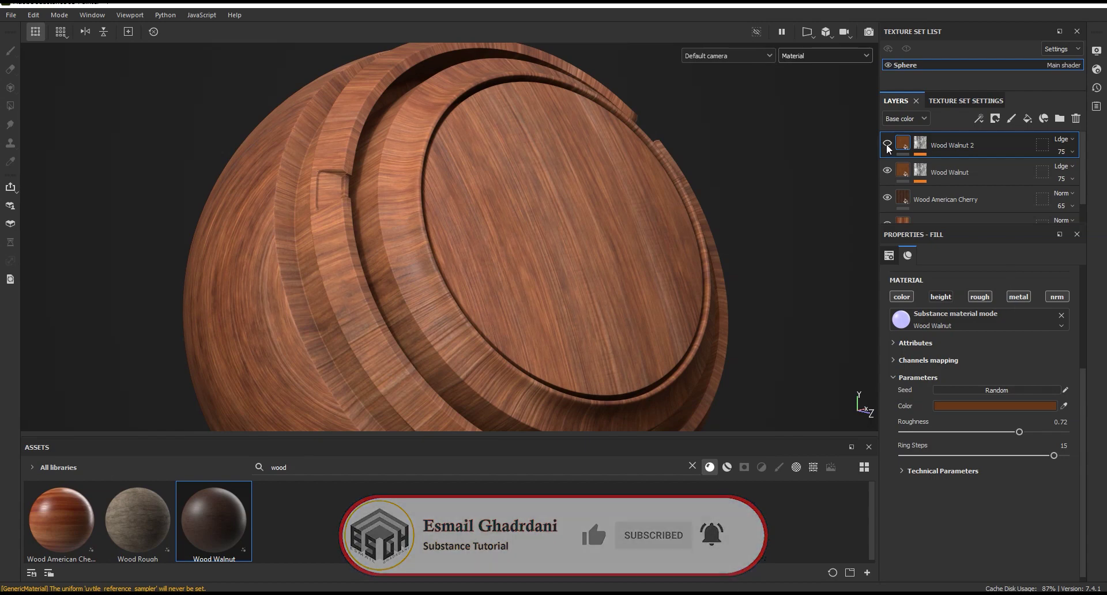
# - Change Wood Walnut 2's base colour to a near-black dark brown
pyautogui.keyDown('alt'); pyautogui.moveTo(594, 163); pyautogui.dragTo(941, 354); pyautogui.keyUp('alt')
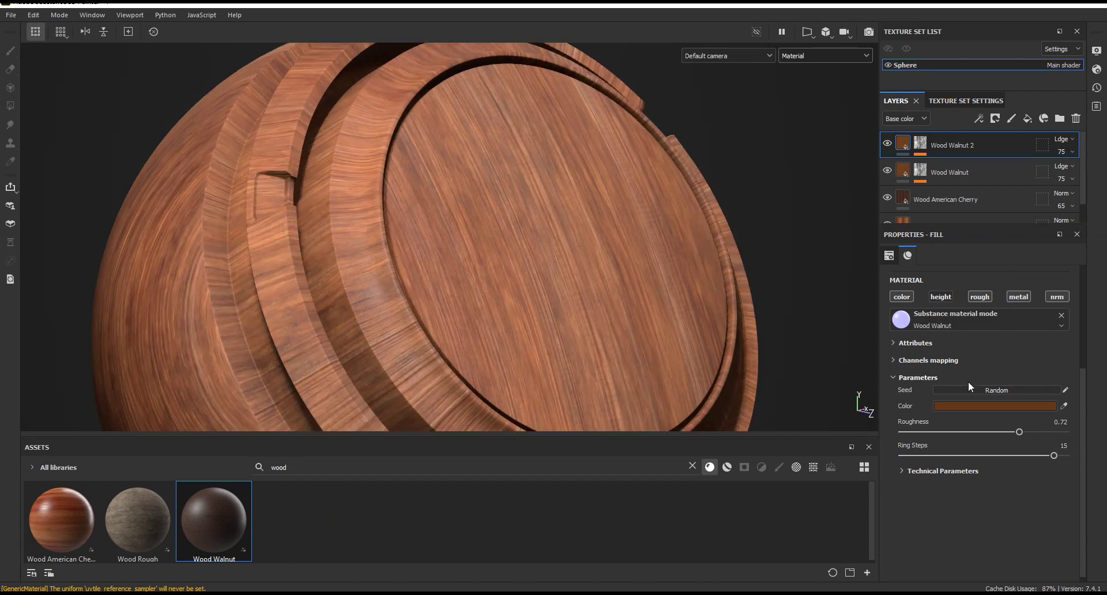
pyautogui.click(983, 406)
pyautogui.moveTo(832, 228); pyautogui.dragTo(828, 222)
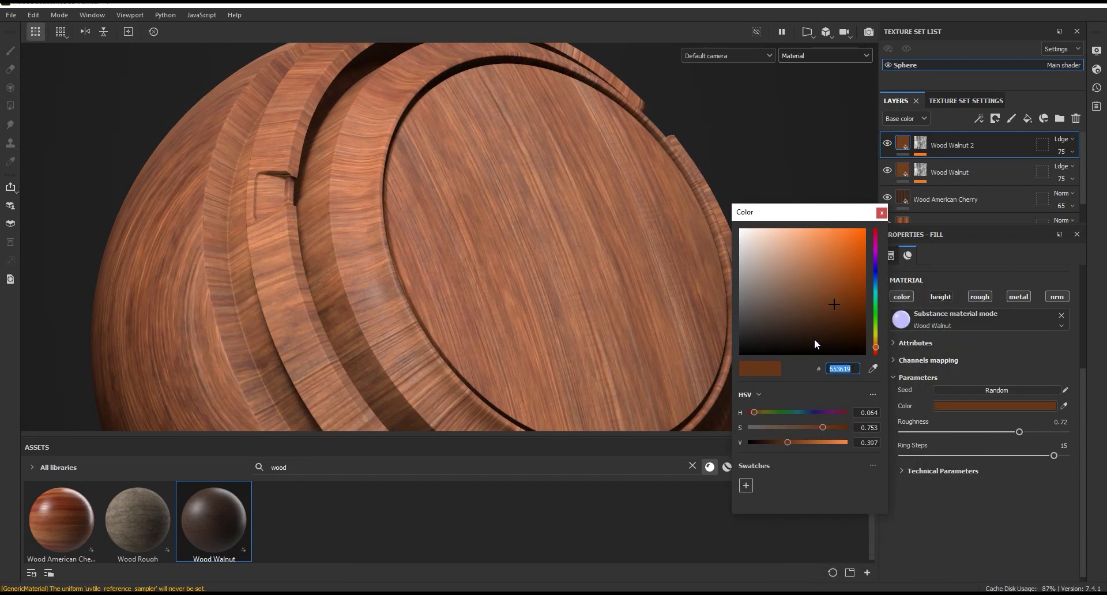
pyautogui.moveTo(768, 437); pyautogui.dragTo(754, 442)
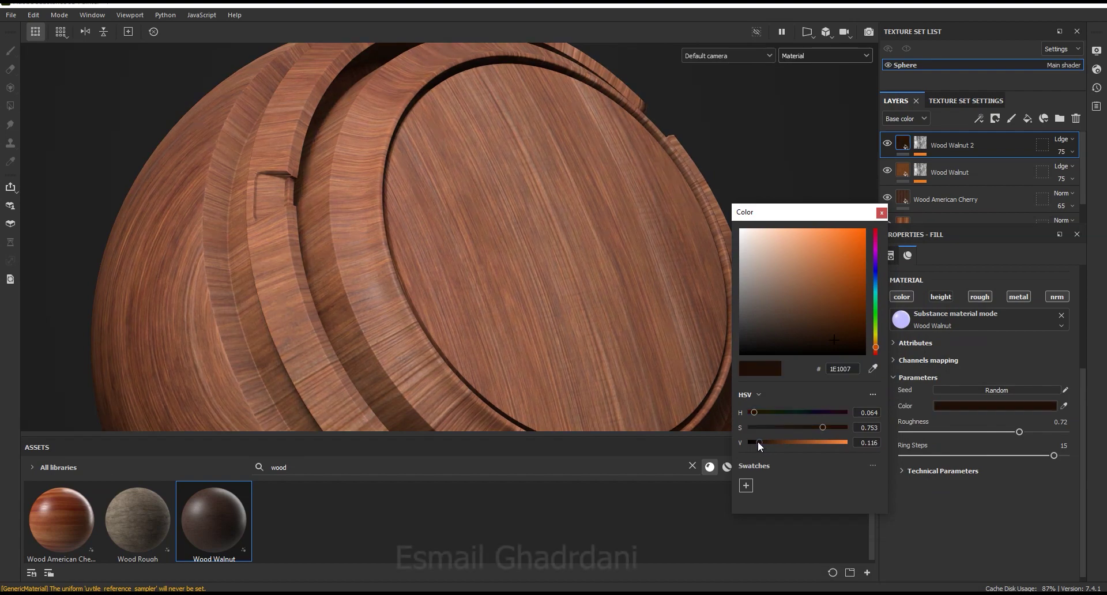
pyautogui.moveTo(756, 442); pyautogui.dragTo(759, 442)
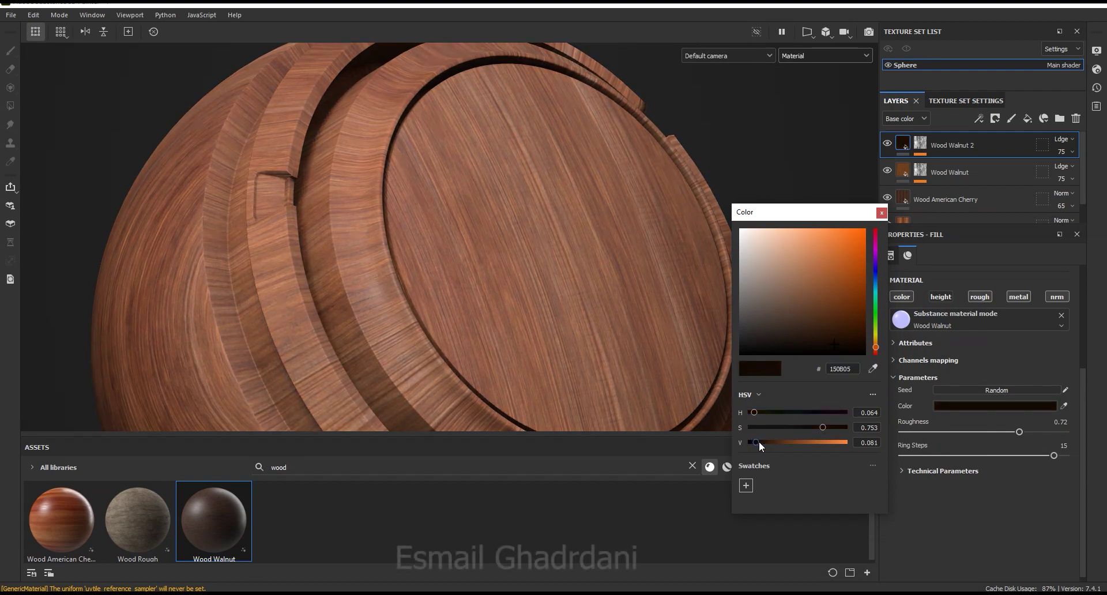
pyautogui.moveTo(844, 340); pyautogui.dragTo(844, 343)
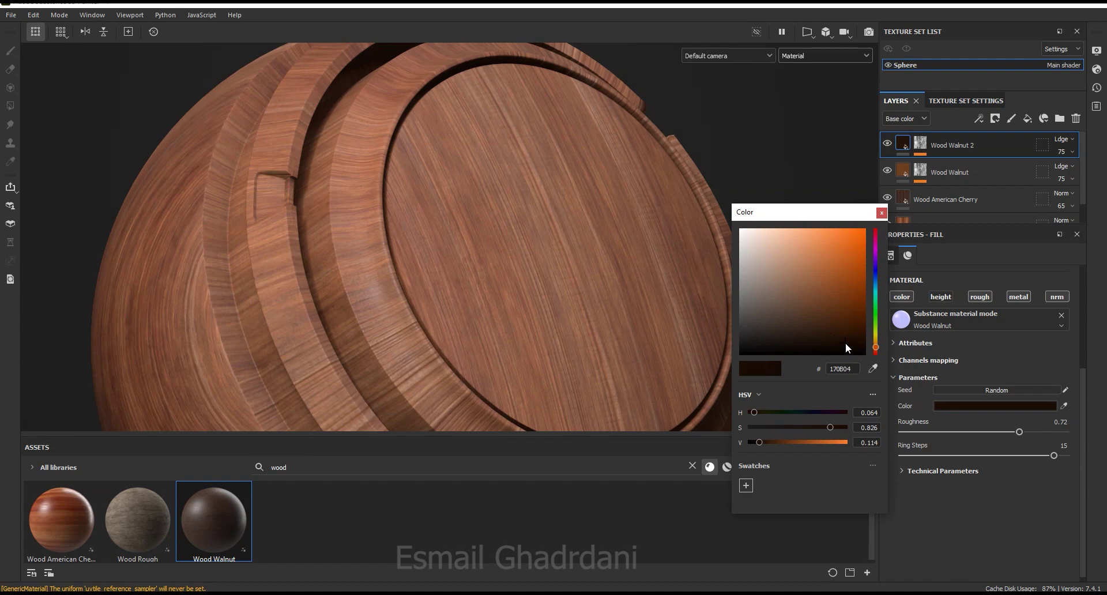
pyautogui.click(883, 215)
# - Set Wood Walnut 2 roughness 0.94, ring steps 13, height range 0.52 and normal intensity 0.31
pyautogui.moveTo(549, 266)
pyautogui.keyDown('alt'); pyautogui.mouseDown()
pyautogui.moveTo(541, 259)
pyautogui.moveTo(541, 294)
pyautogui.mouseUp(); pyautogui.keyUp('alt')
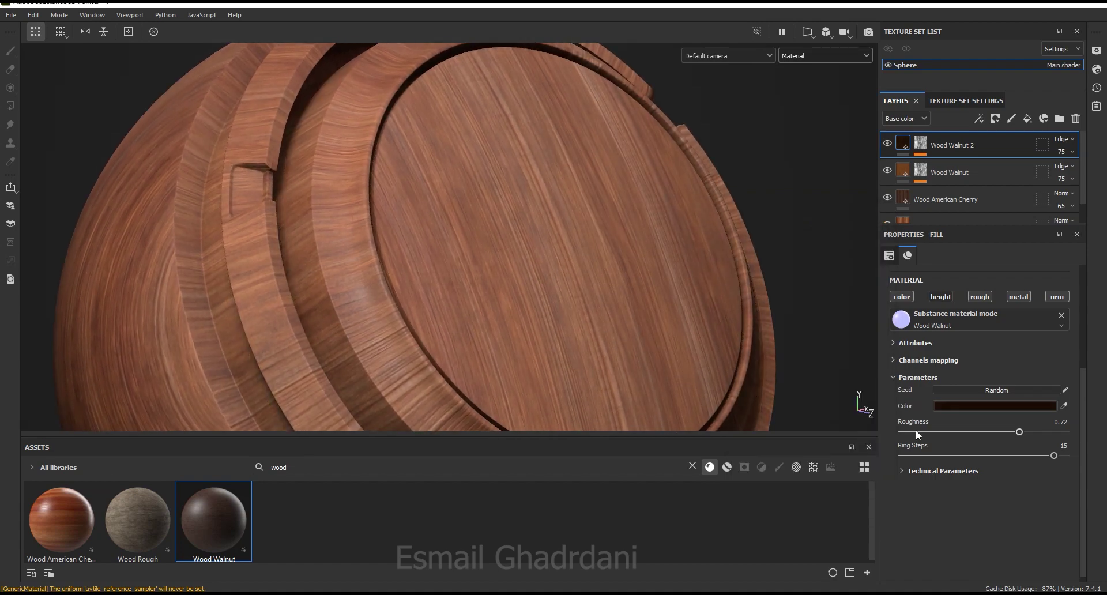
pyautogui.click(1055, 432)
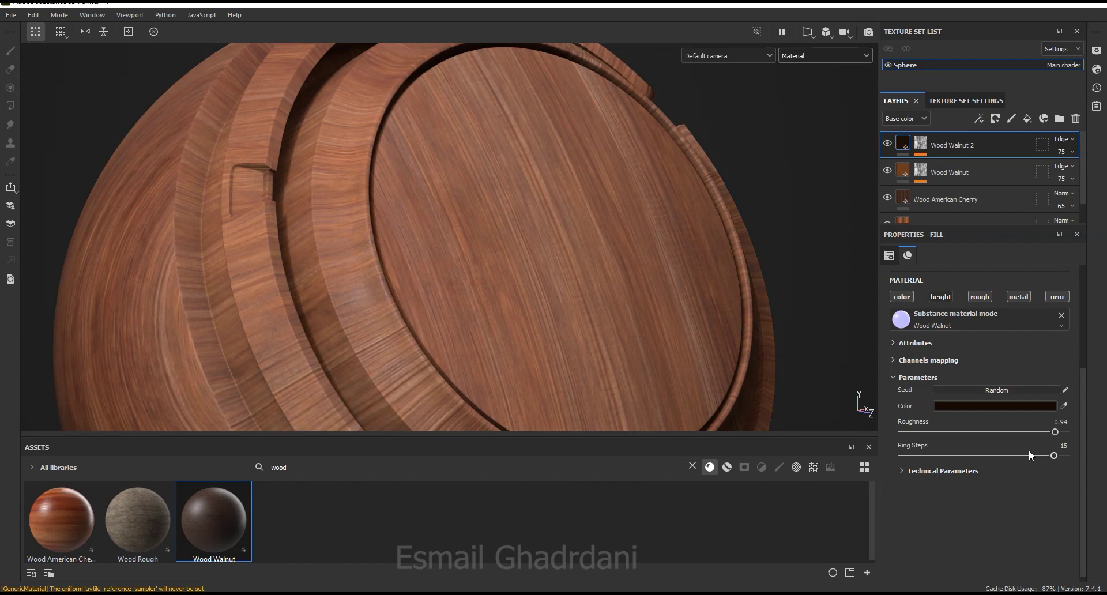
pyautogui.click(929, 472)
pyautogui.moveTo(1082, 390); pyautogui.dragTo(1084, 396)
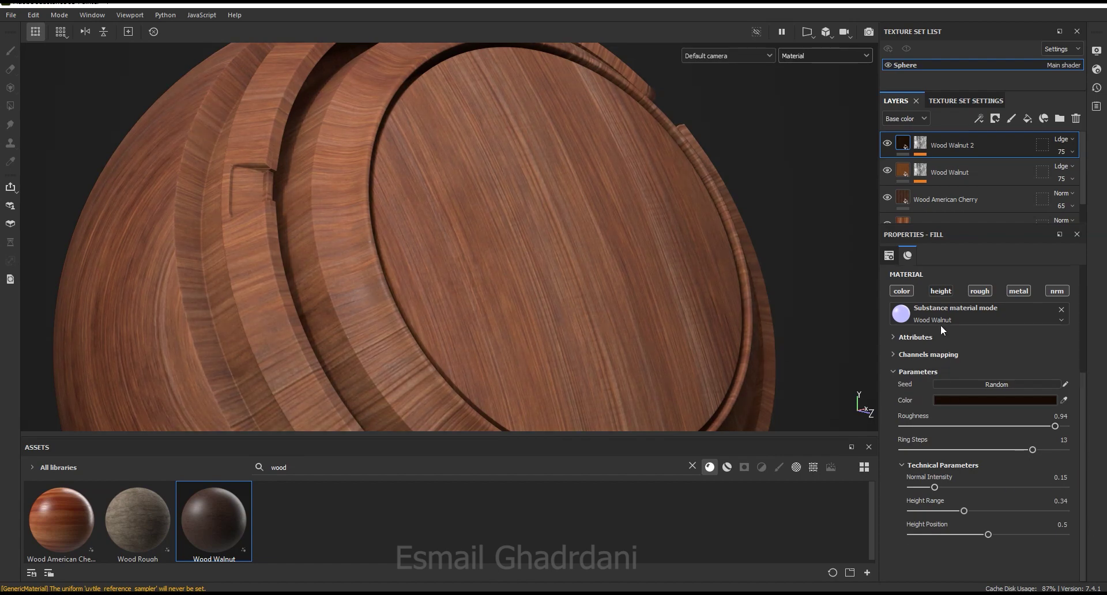
pyautogui.moveTo(445, 310)
pyautogui.keyDown('alt'); pyautogui.mouseDown(button='right')
pyautogui.moveTo(628, 299)
pyautogui.moveTo(555, 292)
pyautogui.mouseUp(button='right'); pyautogui.keyUp('alt')
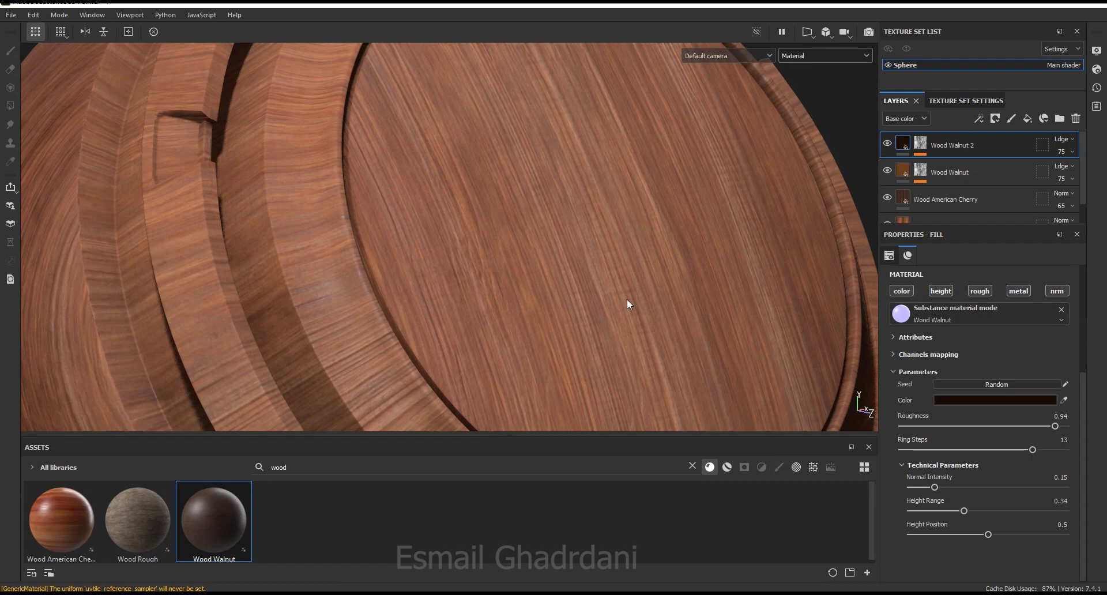
pyautogui.click(976, 511)
pyautogui.click(991, 511)
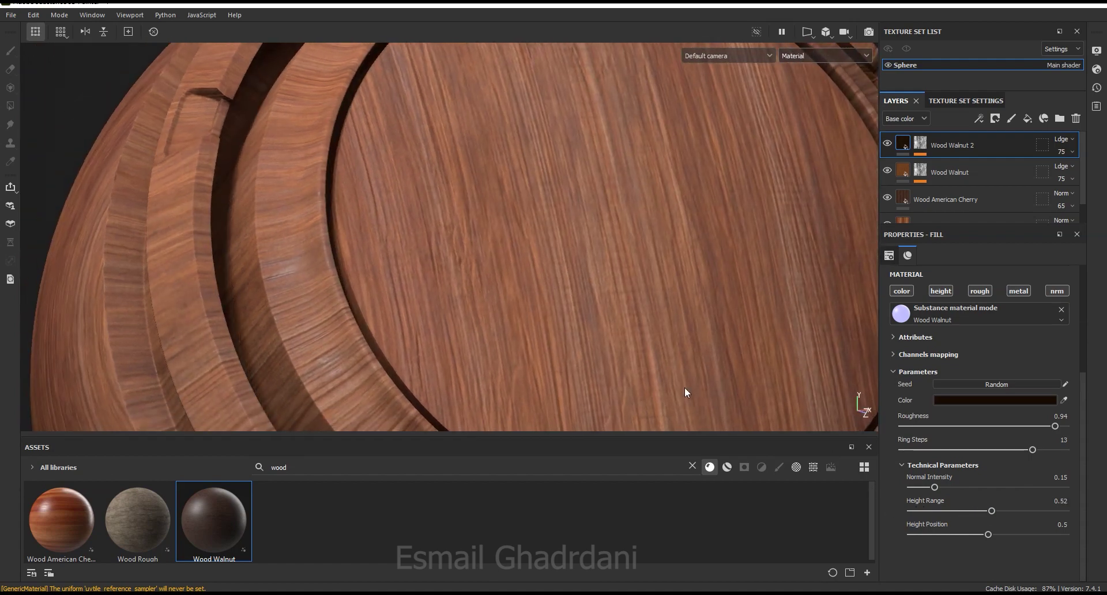
pyautogui.click(959, 487)
pyautogui.moveTo(631, 273)
pyautogui.keyDown('alt'); pyautogui.mouseDown()
pyautogui.moveTo(583, 259)
pyautogui.moveTo(642, 272)
pyautogui.mouseUp(); pyautogui.keyUp('alt')
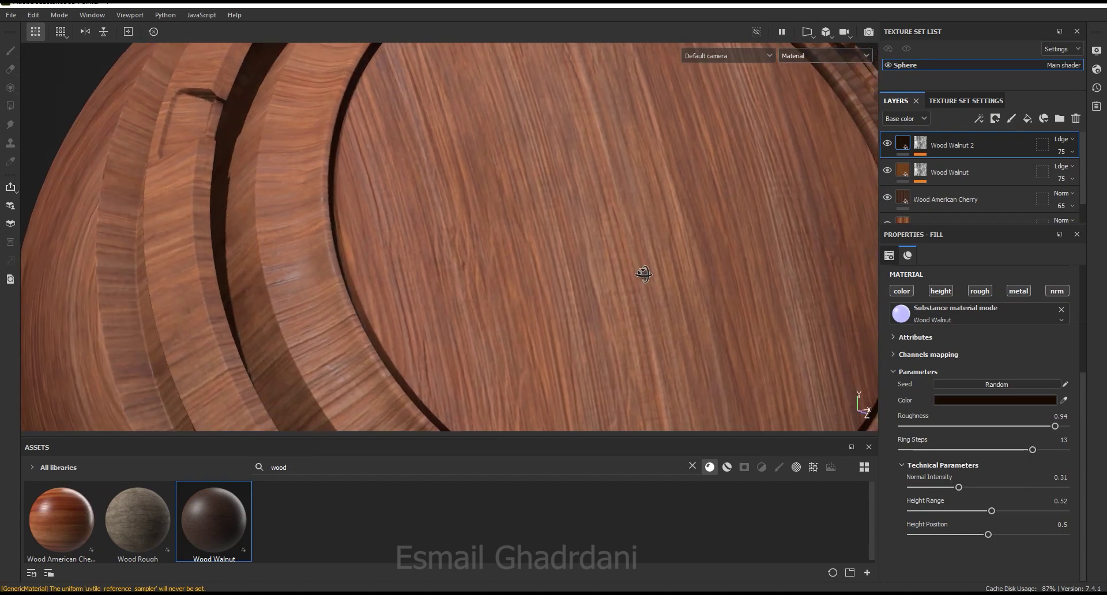
pyautogui.click(889, 146)
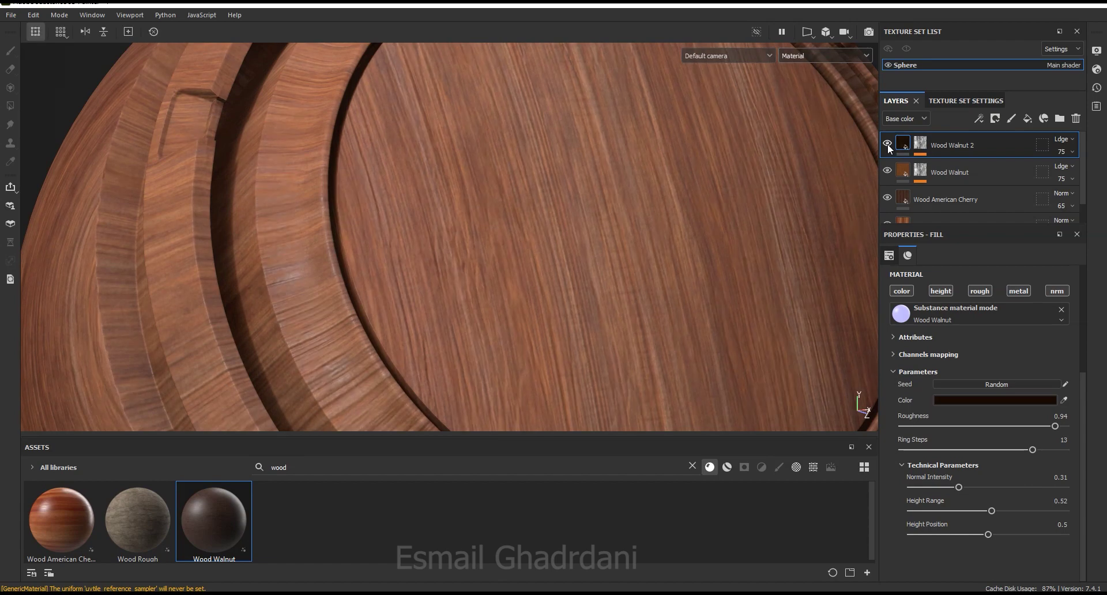
# - Switch Wood Walnut 2's blend mode to Soft light and compare it on and off
pyautogui.click(1065, 142)
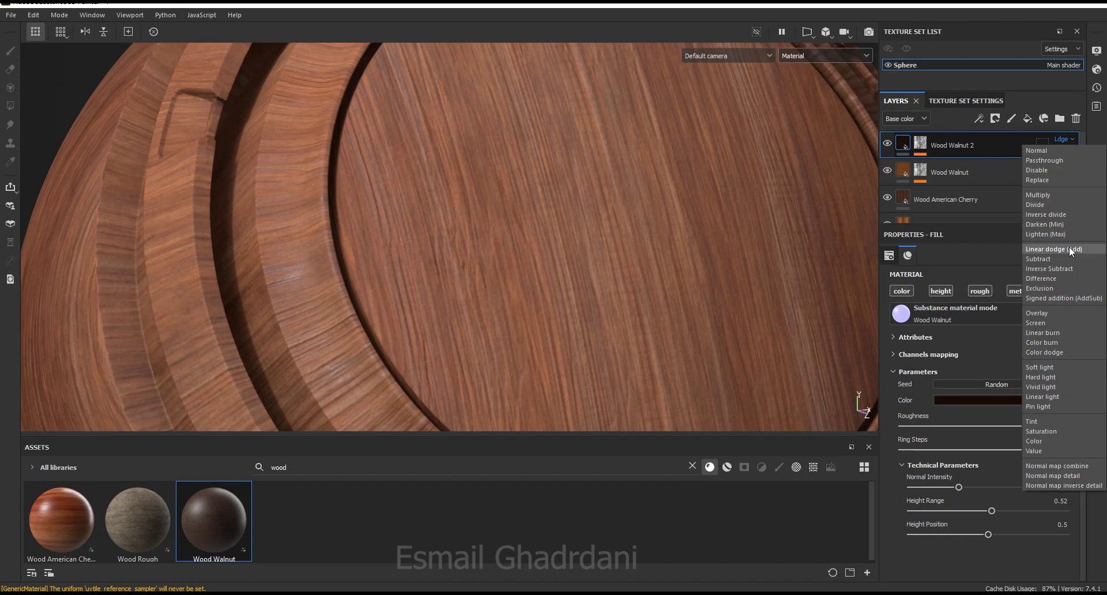
pyautogui.click(1050, 367)
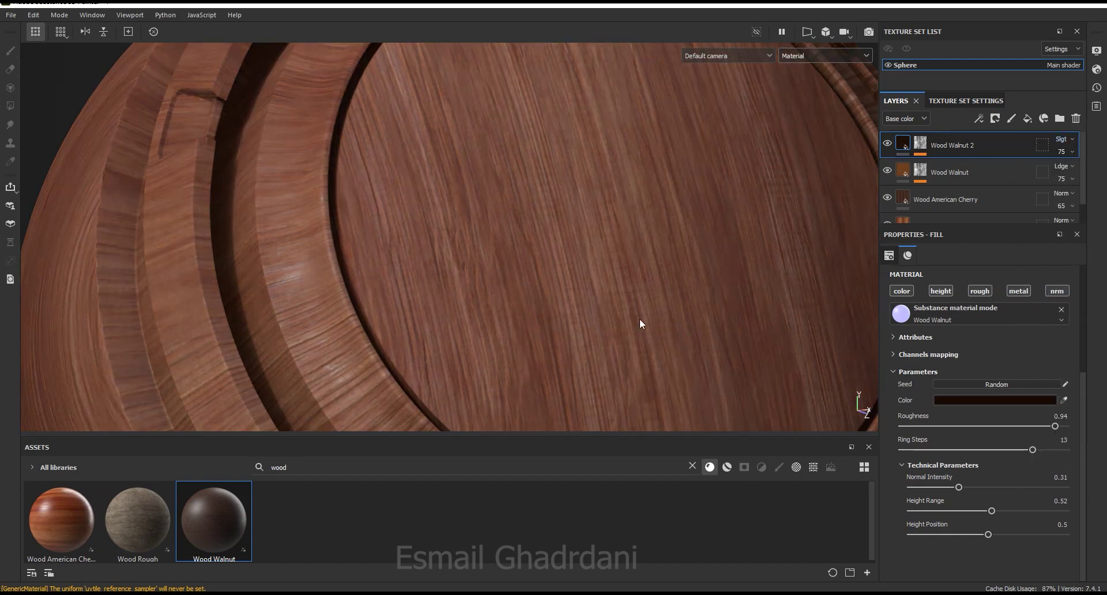
pyautogui.click(887, 143)
pyautogui.click(887, 143)
pyautogui.scroll(-5, 416, 161)
pyautogui.keyDown('alt'); pyautogui.moveTo(416, 162); pyautogui.dragTo(354, 242); pyautogui.keyUp('alt')
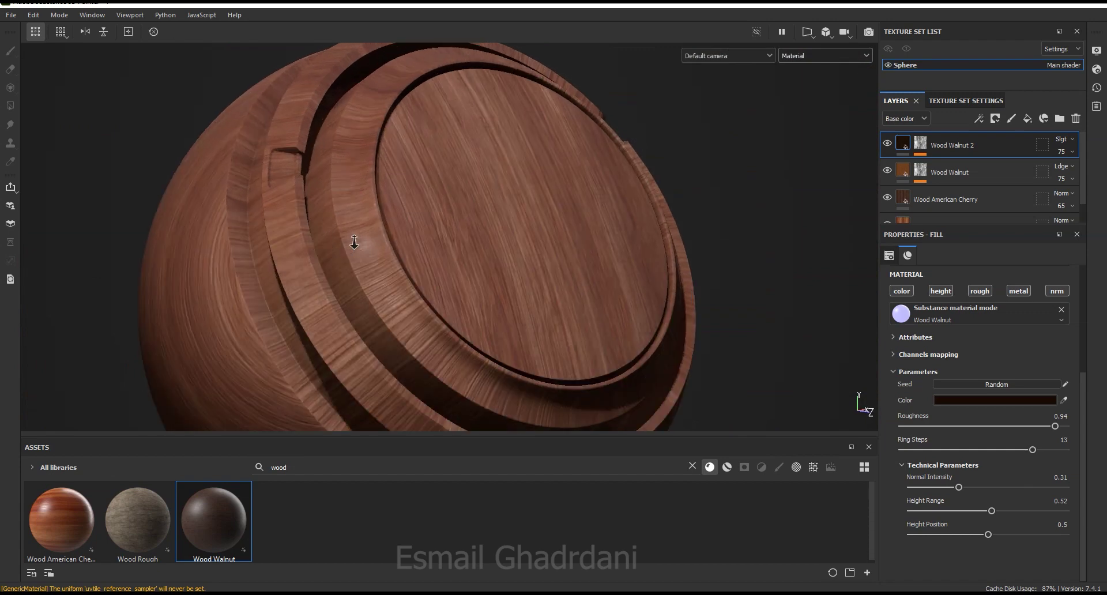
pyautogui.keyDown('alt'); pyautogui.moveTo(354, 242); pyautogui.dragTo(710, 224, button='right'); pyautogui.keyUp('alt')
pyautogui.click(887, 143)
pyautogui.click(887, 143)
pyautogui.click(921, 143)
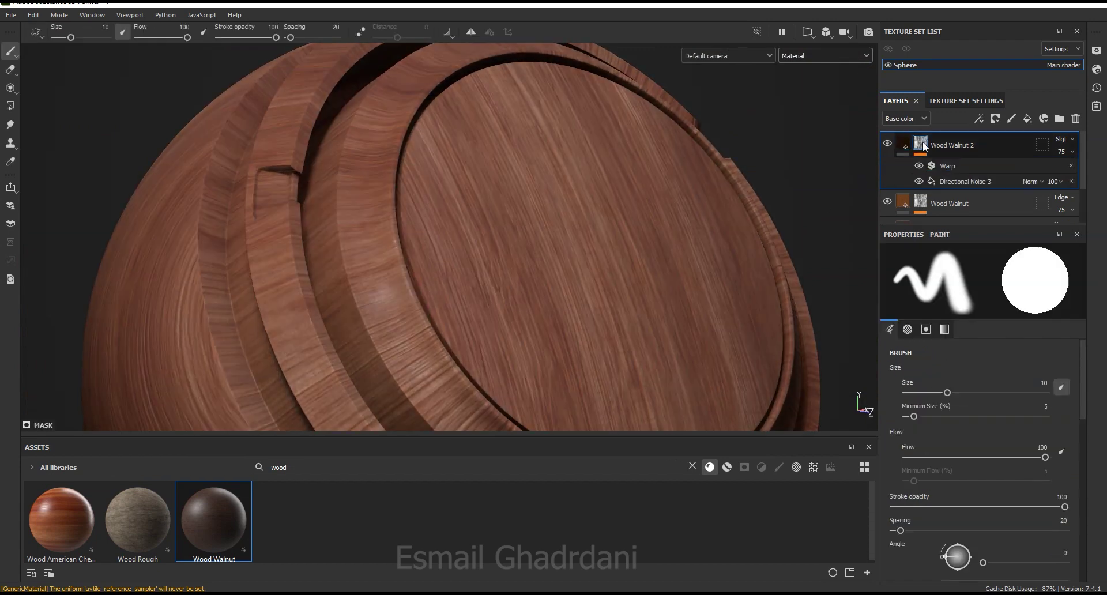
# - Replace Wood Walnut 2's mask noise with Directional Noise 2
pyautogui.click(961, 183)
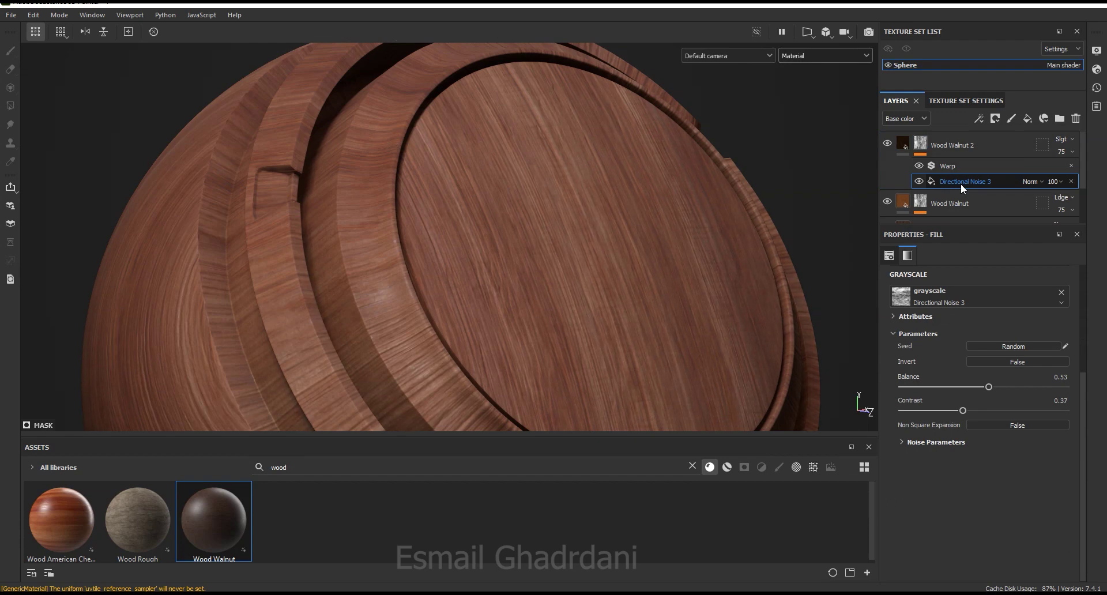
pyautogui.click(930, 295)
pyautogui.scroll(-3, 1018, 397)
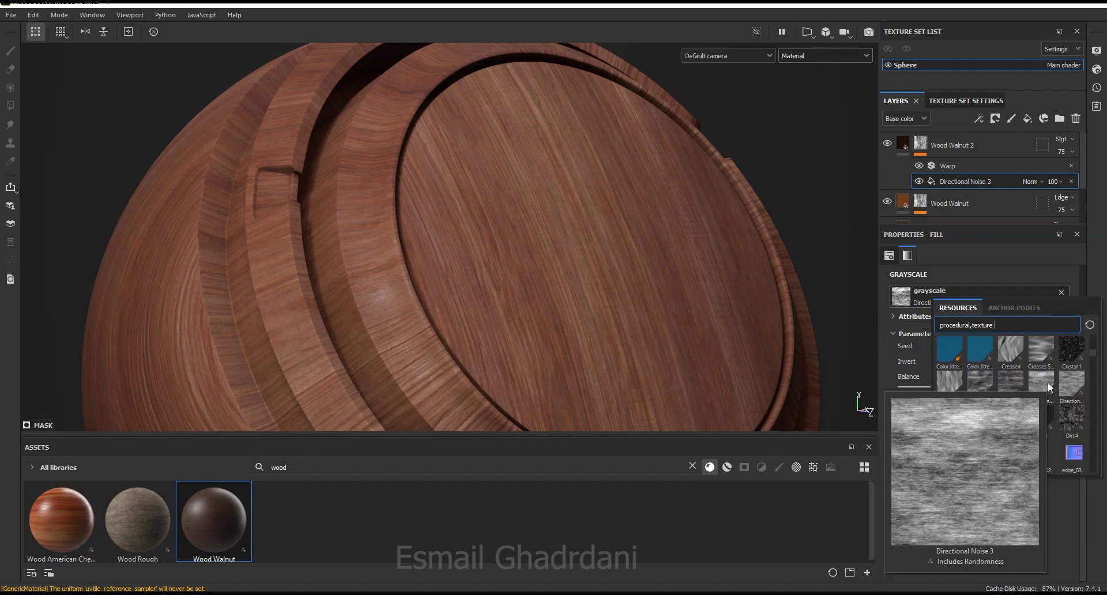
pyautogui.click(1016, 380)
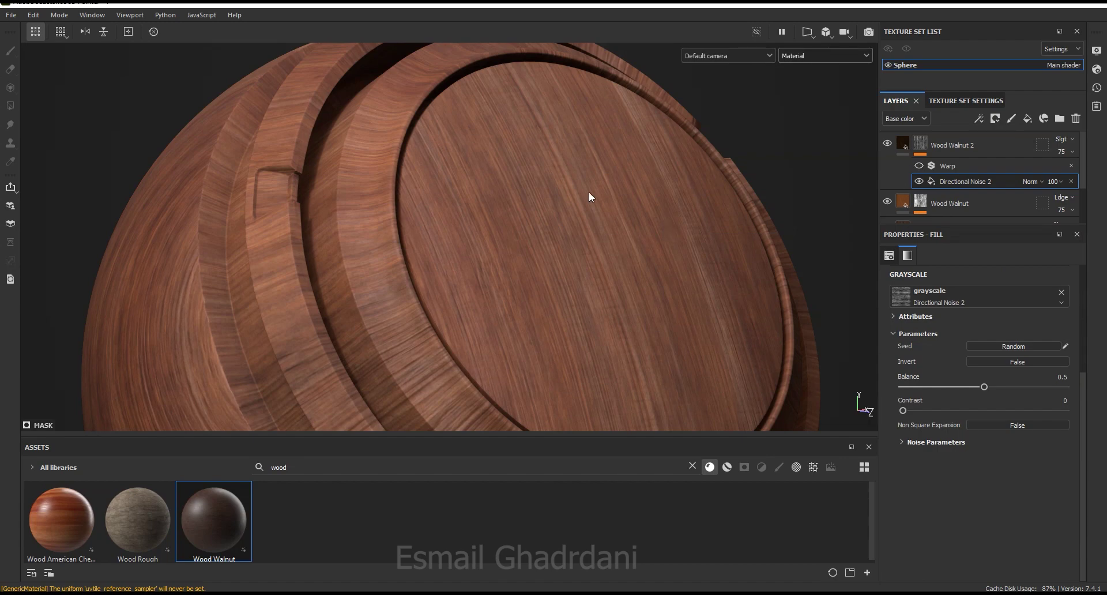
# - Show the mask in the viewport and set the noise UV scale to 3
pyautogui.click(826, 55)
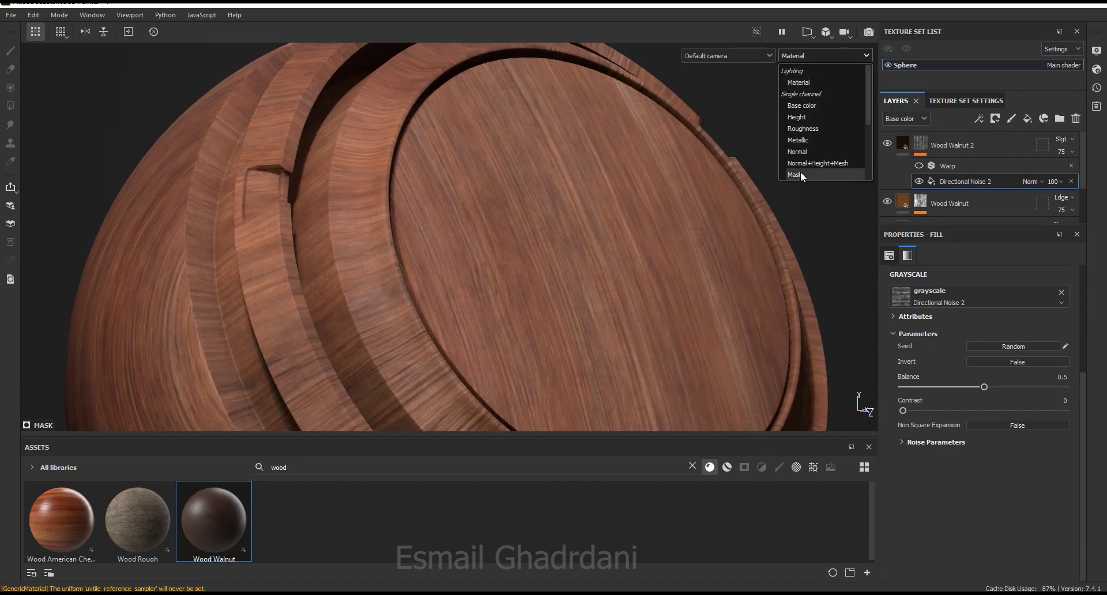
pyautogui.click(801, 173)
pyautogui.keyDown('alt'); pyautogui.moveTo(628, 143); pyautogui.dragTo(647, 181); pyautogui.keyUp('alt')
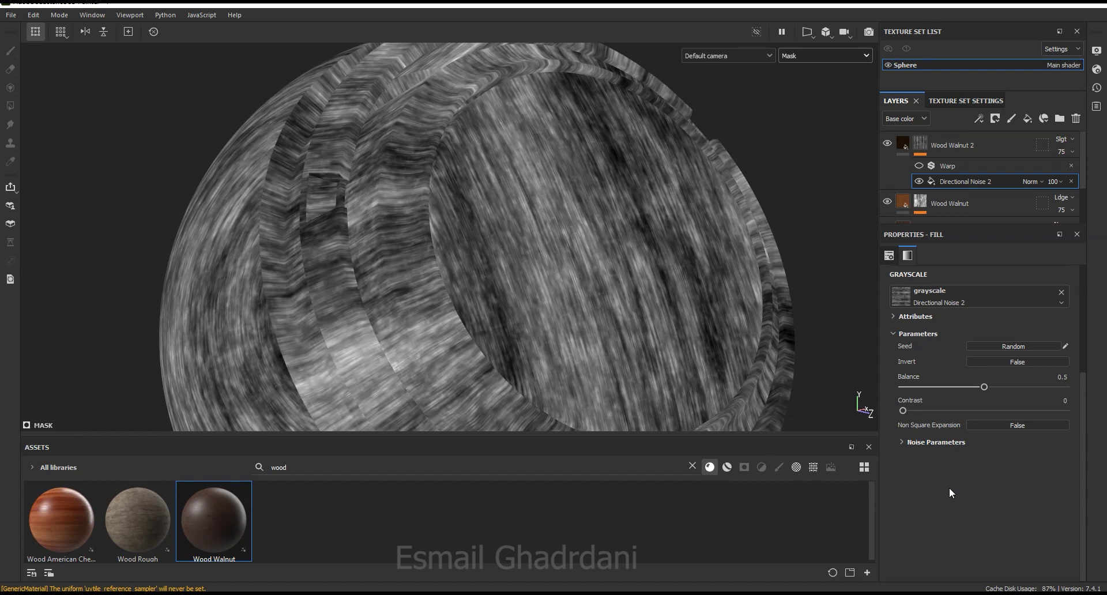
pyautogui.moveTo(1085, 448); pyautogui.dragTo(1088, 352)
pyautogui.doubleClick(983, 337)
pyautogui.write('2')
pyautogui.press('Return')
pyautogui.doubleClick(984, 336)
pyautogui.write('3')
pyautogui.press('Return')
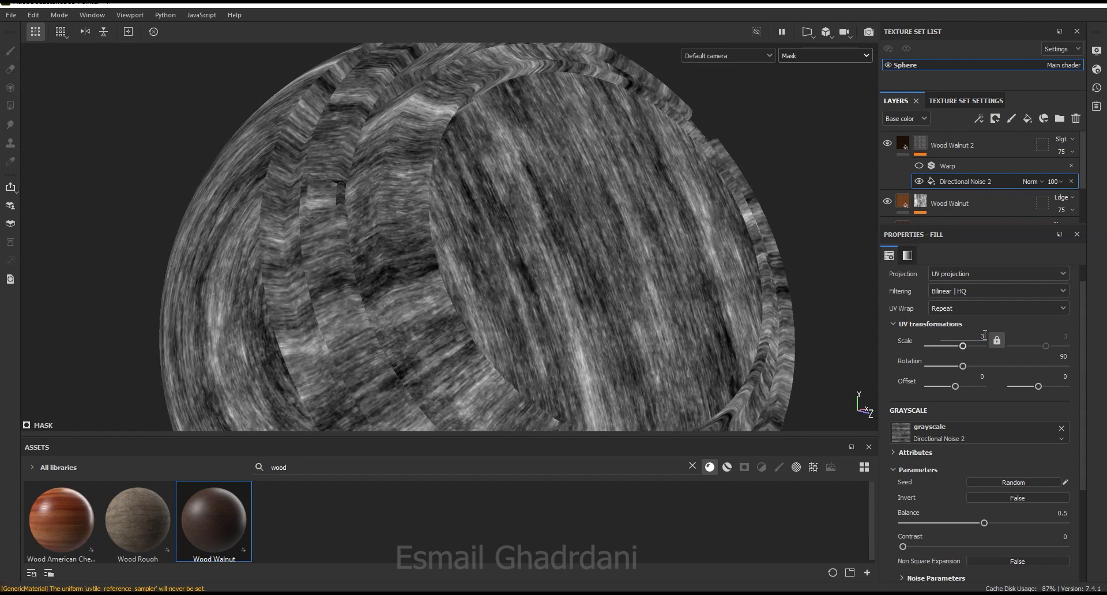
# - Delete the Warp filter from Wood Walnut 2's mask
pyautogui.scroll(-3, 1078, 362)
pyautogui.scroll(-2, 1084, 424)
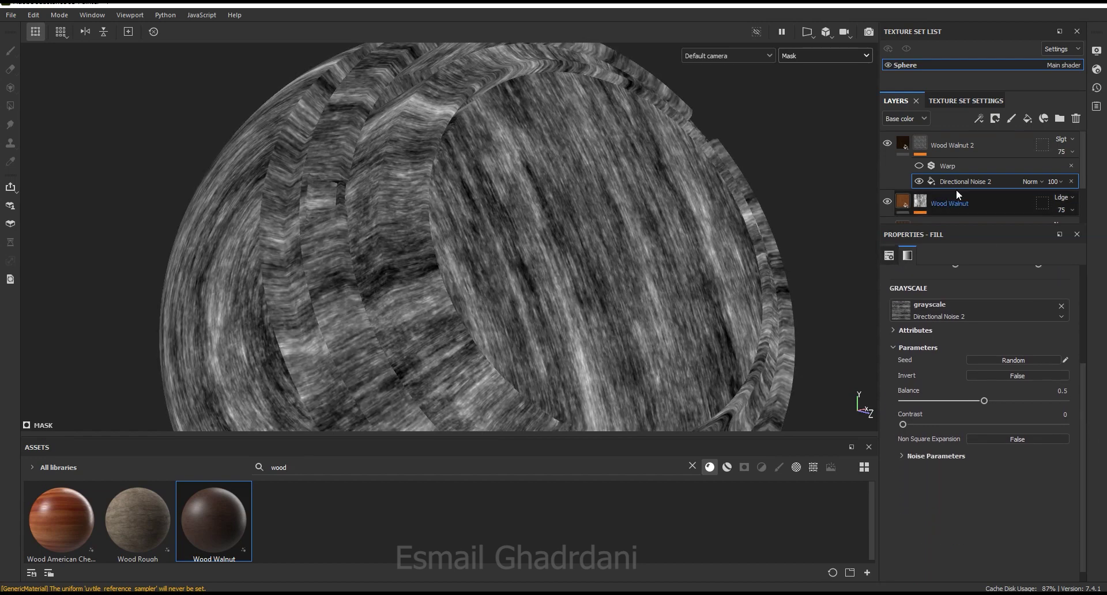
pyautogui.click(1044, 167)
pyautogui.click(1071, 165)
pyautogui.click(981, 119)
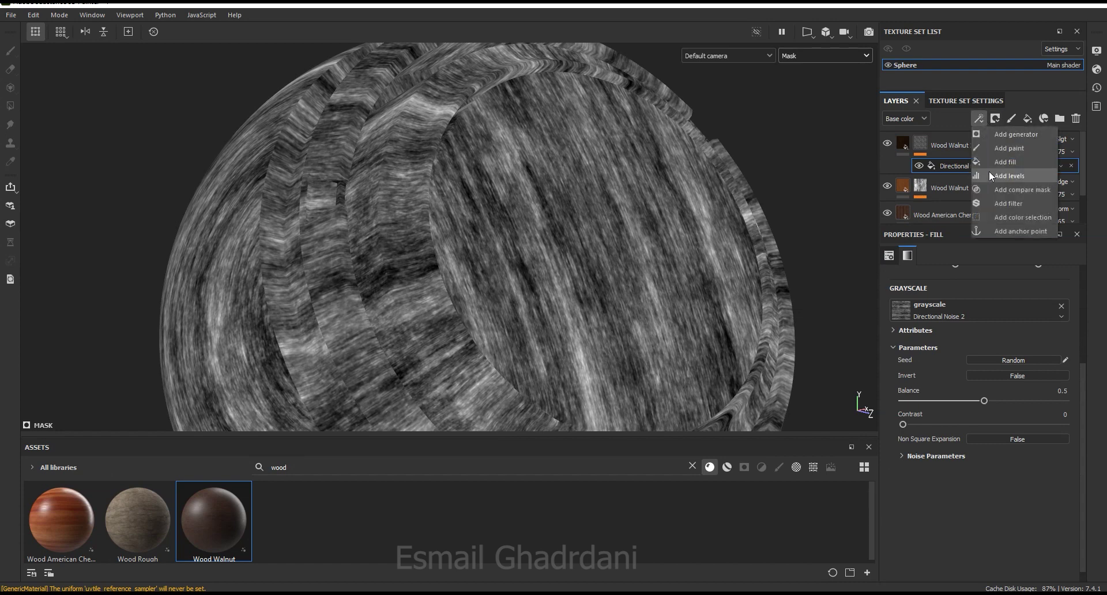
# - Add a Levels effect to the mask with black point about 0.13 and white point 0.525
pyautogui.click(988, 173)
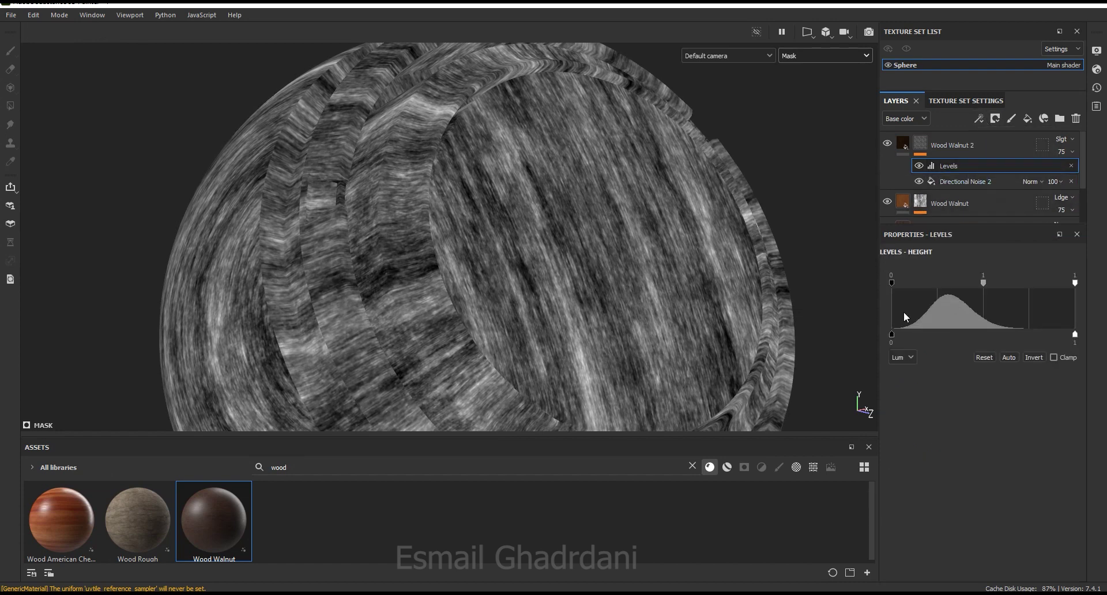
pyautogui.moveTo(892, 282); pyautogui.dragTo(916, 282)
pyautogui.moveTo(1076, 284); pyautogui.dragTo(1012, 283)
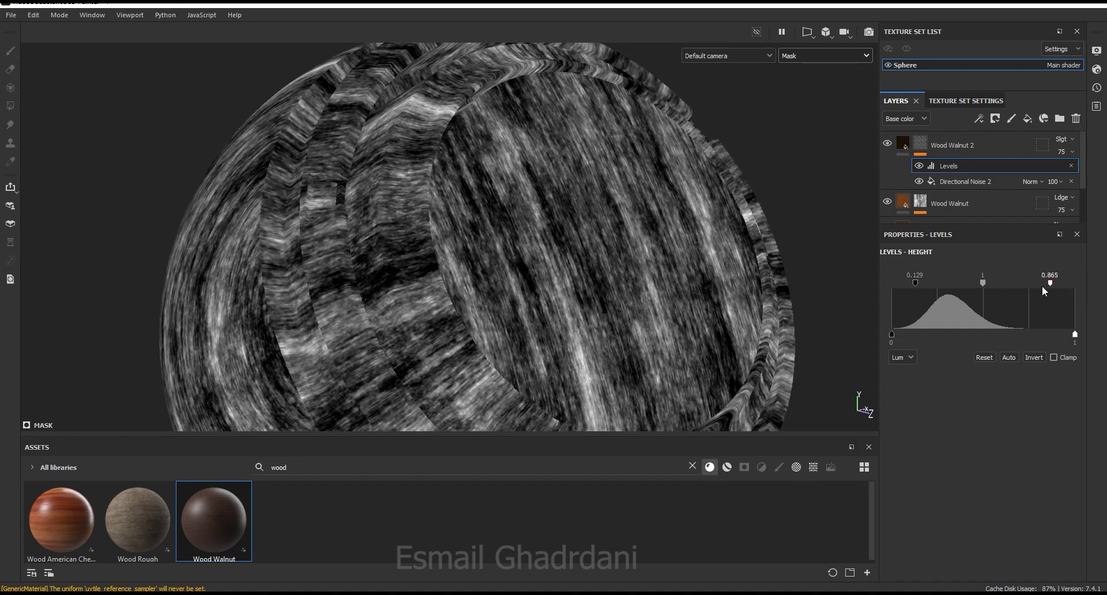
pyautogui.moveTo(1011, 283); pyautogui.dragTo(985, 286)
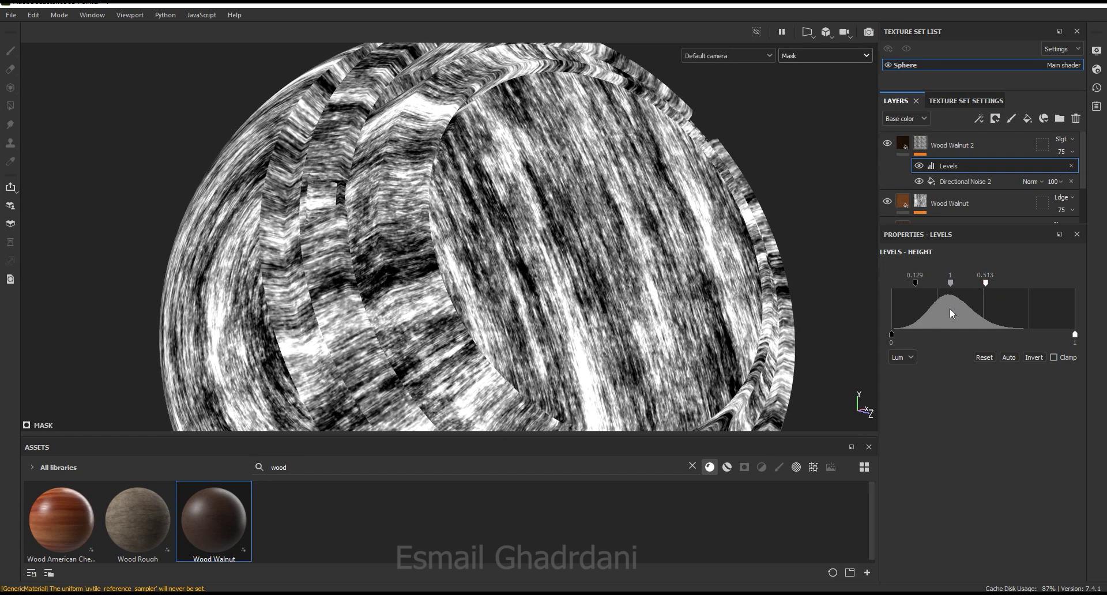
pyautogui.moveTo(987, 285); pyautogui.dragTo(989, 287)
pyautogui.moveTo(916, 284); pyautogui.dragTo(916, 283)
# - Return to Material view and set Wood Walnut 2's opacity to 60
pyautogui.click(810, 58)
pyautogui.click(800, 79)
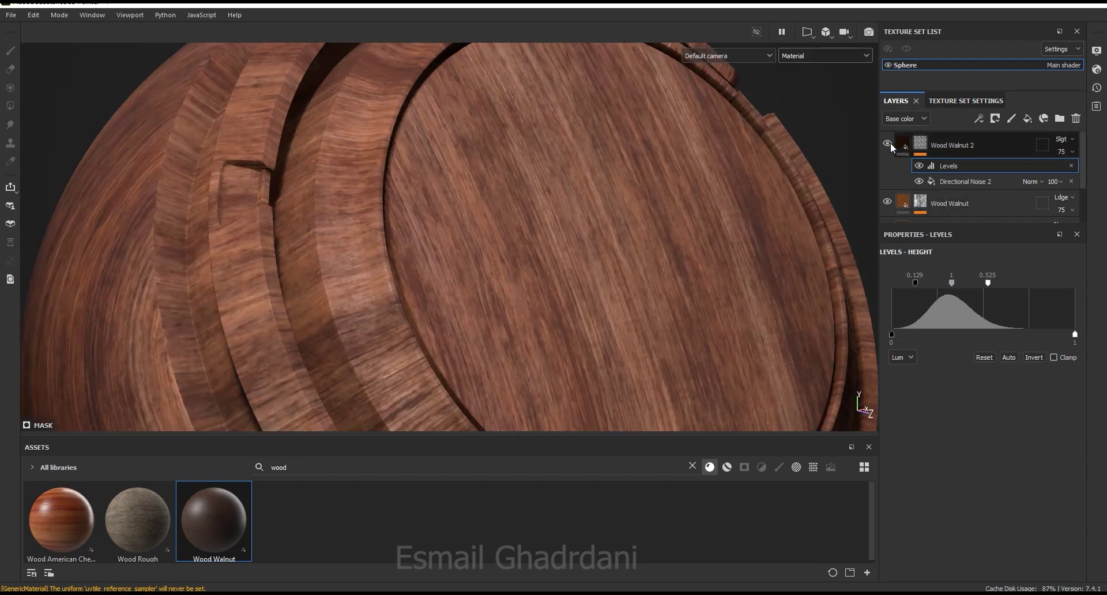
pyautogui.click(888, 144)
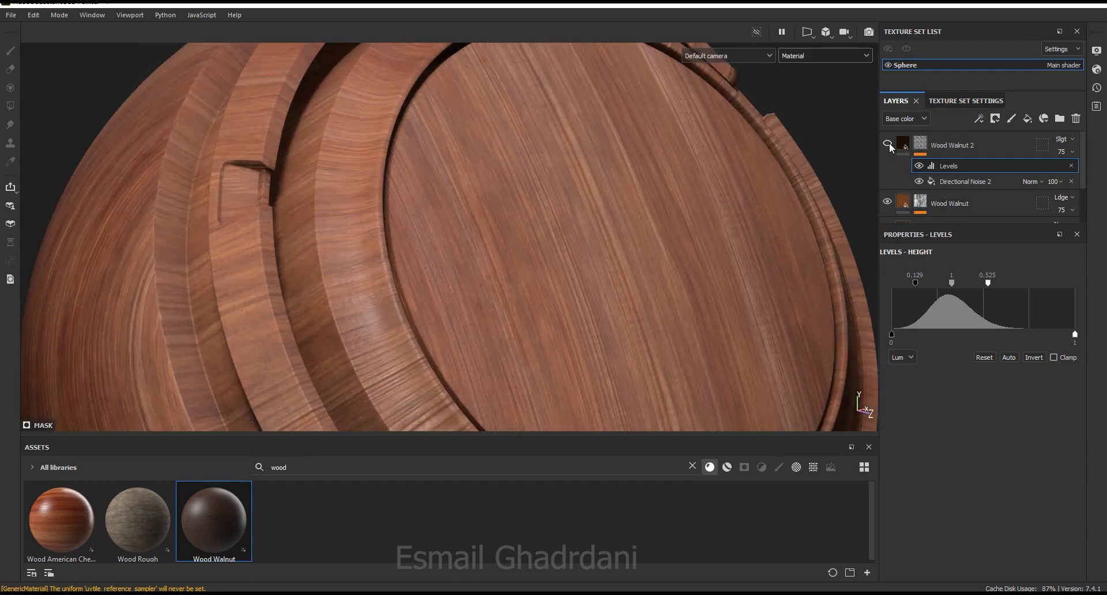
pyautogui.click(888, 144)
pyautogui.click(1072, 151)
pyautogui.moveTo(1090, 173); pyautogui.dragTo(1077, 173)
pyautogui.moveTo(557, 252)
pyautogui.keyDown('alt'); pyautogui.mouseDown()
pyautogui.moveTo(418, 225)
pyautogui.moveTo(363, 247)
pyautogui.mouseUp(); pyautogui.keyUp('alt')
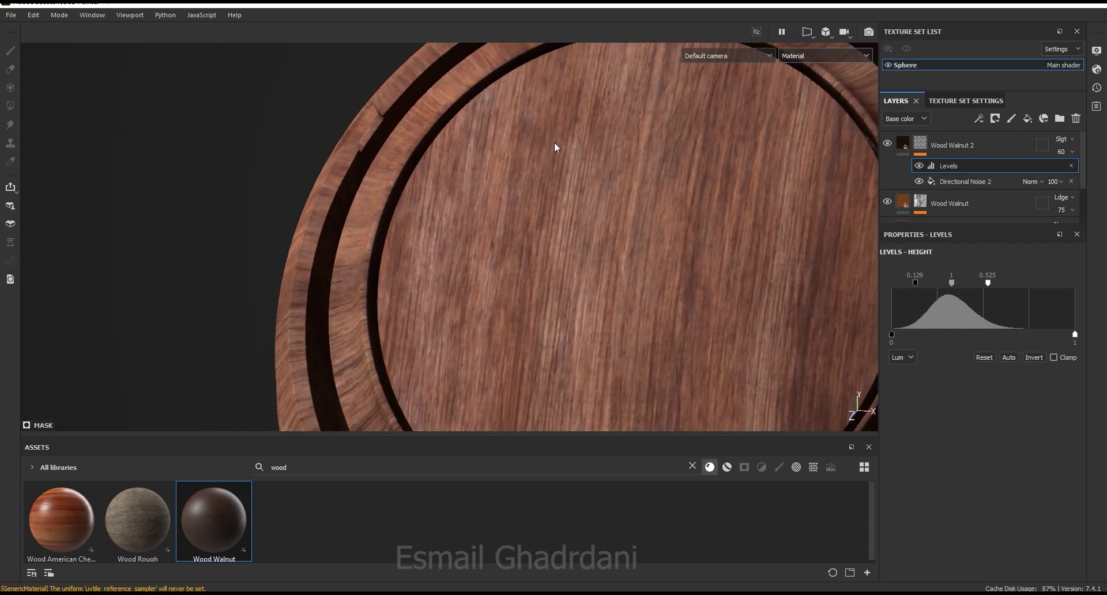
# - Raise Wood Walnut 2's Height Range to 0.63 and add a new fill layer on top
pyautogui.scroll(3, 559, 284)
pyautogui.click(903, 143)
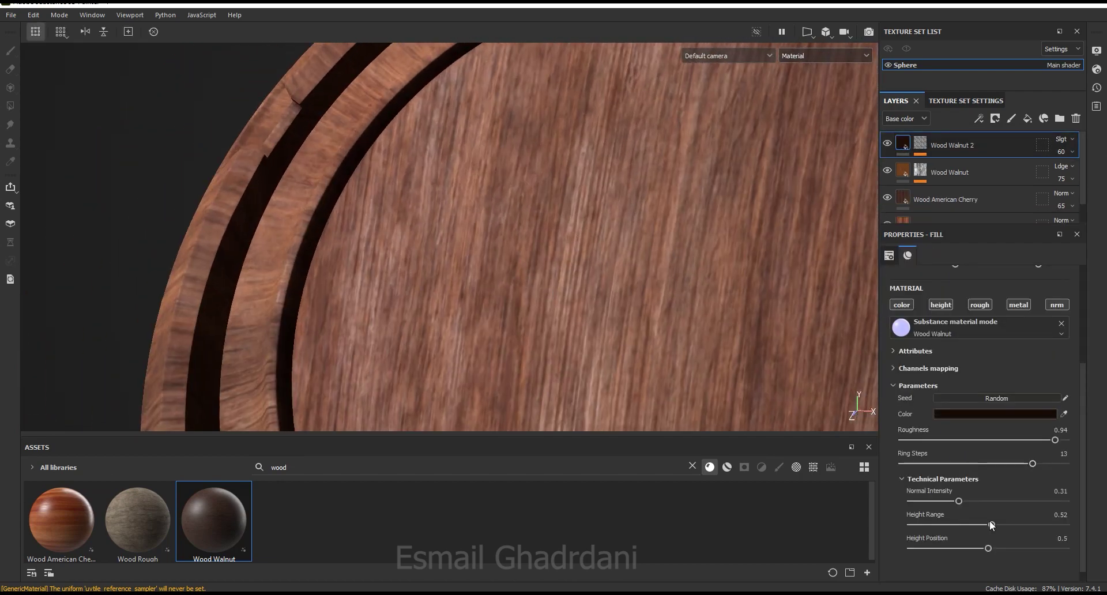
pyautogui.moveTo(1001, 524); pyautogui.dragTo(1008, 526)
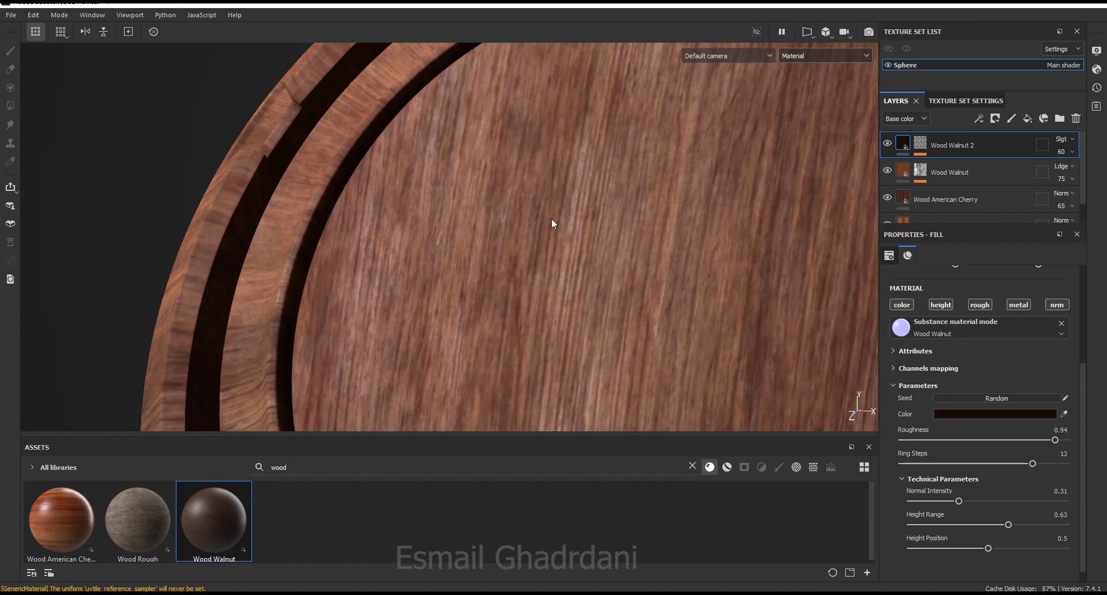
pyautogui.scroll(-5, 551, 218)
pyautogui.scroll(-2, 483, 165)
pyautogui.moveTo(529, 235)
pyautogui.keyDown('alt'); pyautogui.mouseDown()
pyautogui.moveTo(781, 223)
pyautogui.moveTo(497, 153)
pyautogui.mouseUp(); pyautogui.keyUp('alt')
pyautogui.moveTo(496, 153)
pyautogui.keyDown('alt'); pyautogui.mouseDown(button='right')
pyautogui.moveTo(485, 241)
pyautogui.moveTo(635, 184)
pyautogui.mouseUp(button='right'); pyautogui.keyUp('alt')
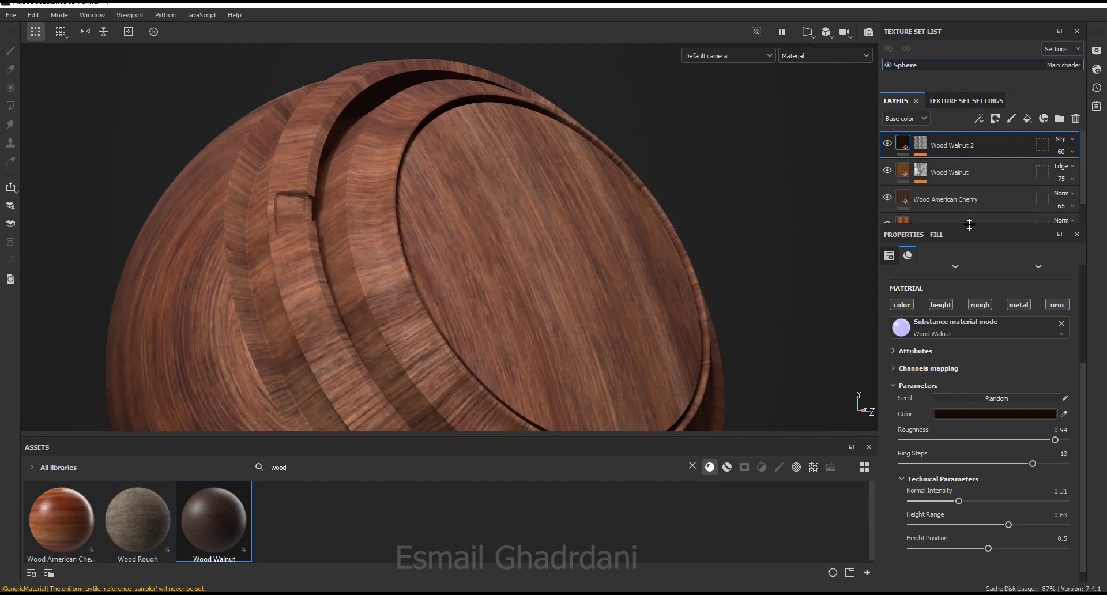
pyautogui.click(1027, 118)
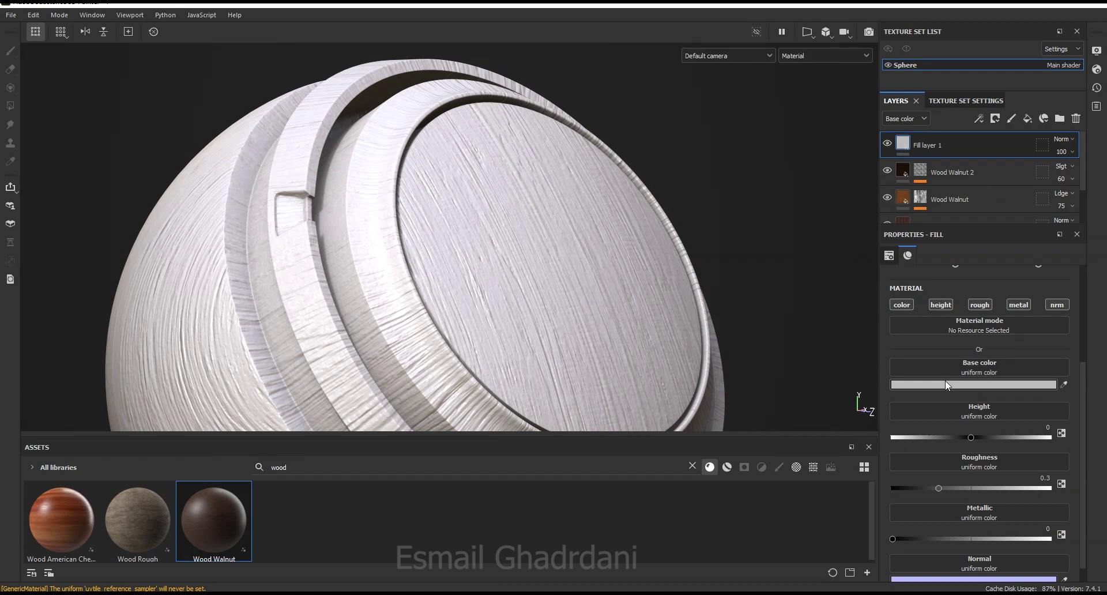
# - Turn off the metal, normal, height and colour channels of Fill layer 1
pyautogui.click(1019, 304)
pyautogui.click(1055, 304)
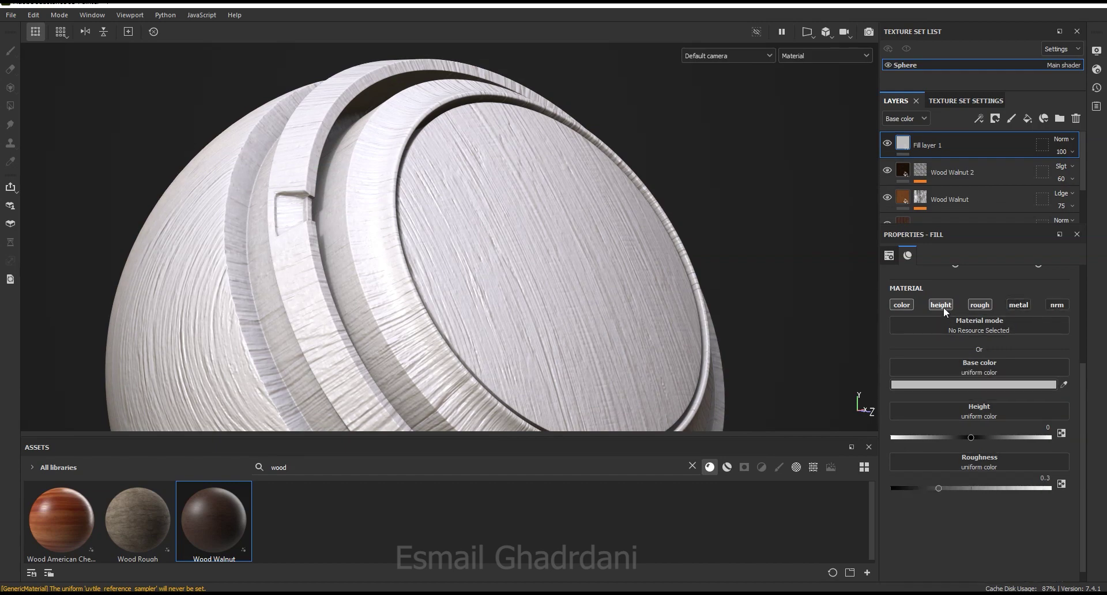
pyautogui.click(942, 307)
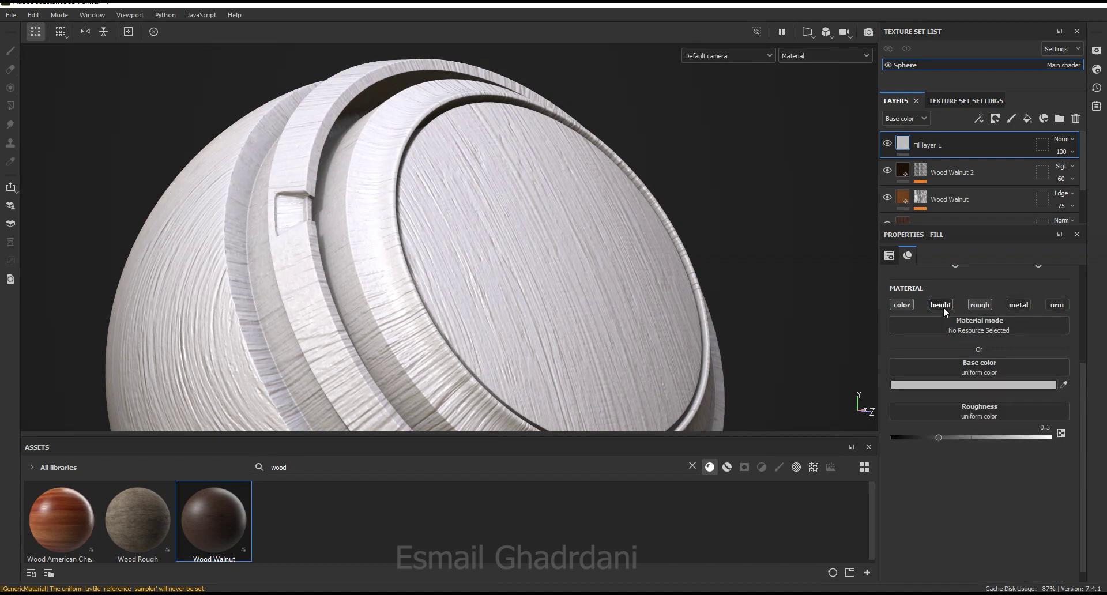
pyautogui.click(902, 305)
pyautogui.moveTo(602, 329)
pyautogui.mouseDown(button='middle')
pyautogui.moveTo(613, 250)
pyautogui.moveTo(596, 256)
pyautogui.mouseUp(button='middle')
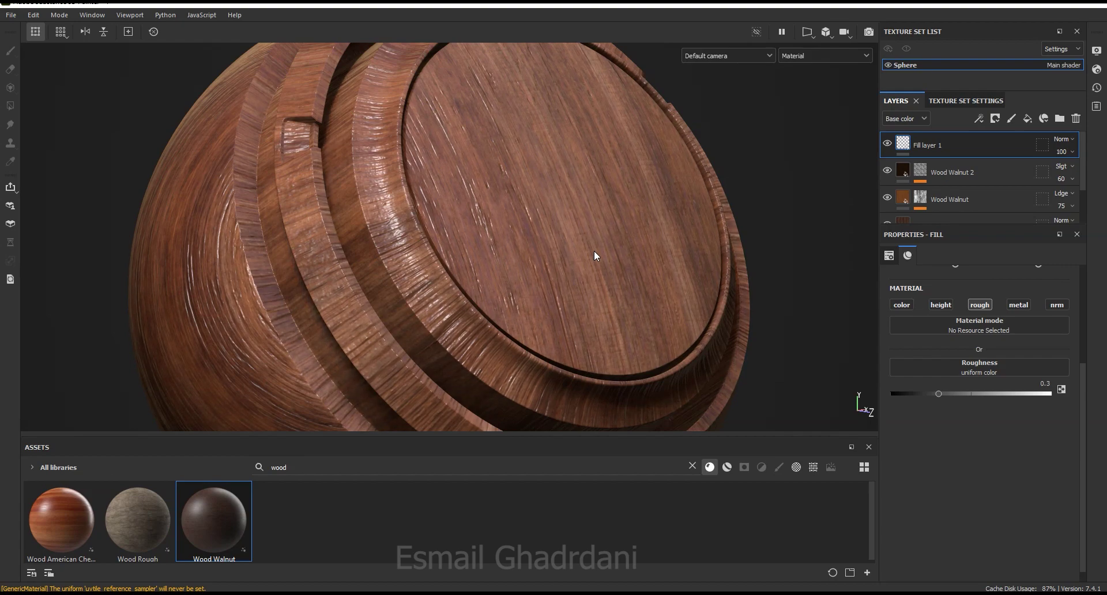
# - Set Fill layer 1's roughness to 0.7599 and its blend mode to Passthrough
pyautogui.click(1012, 394)
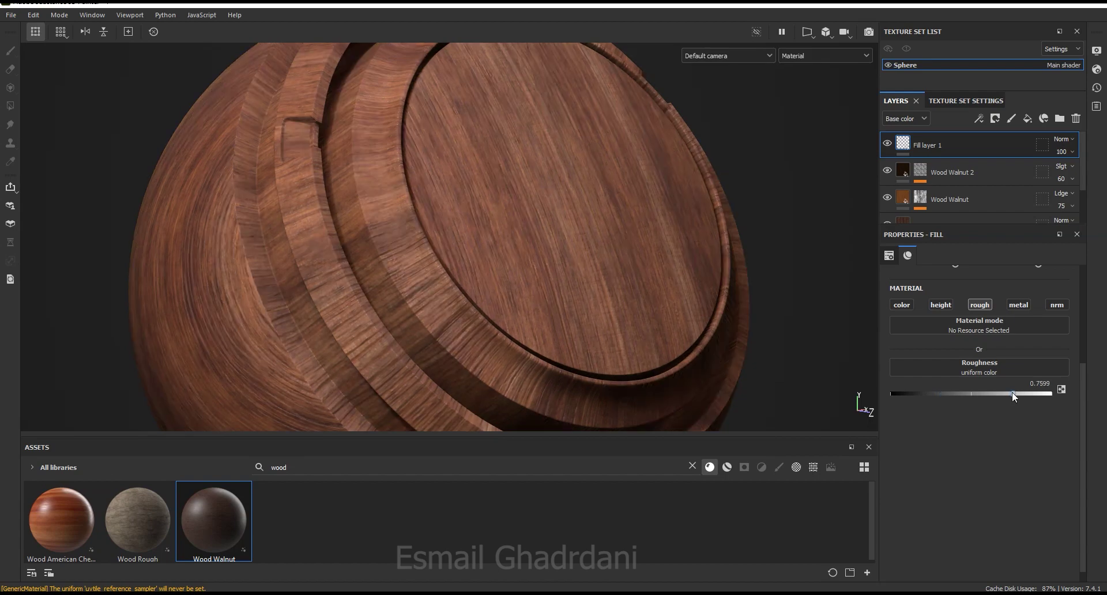
pyautogui.moveTo(536, 205); pyautogui.dragTo(866, 170, button='middle')
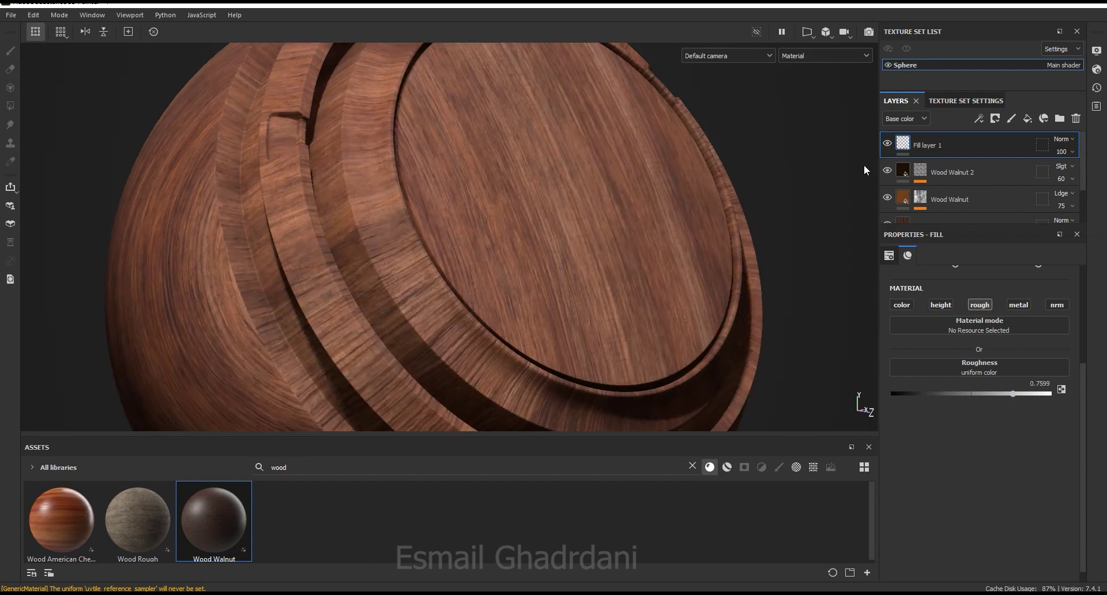
pyautogui.keyDown('alt'); pyautogui.moveTo(601, 160); pyautogui.dragTo(604, 182); pyautogui.keyUp('alt')
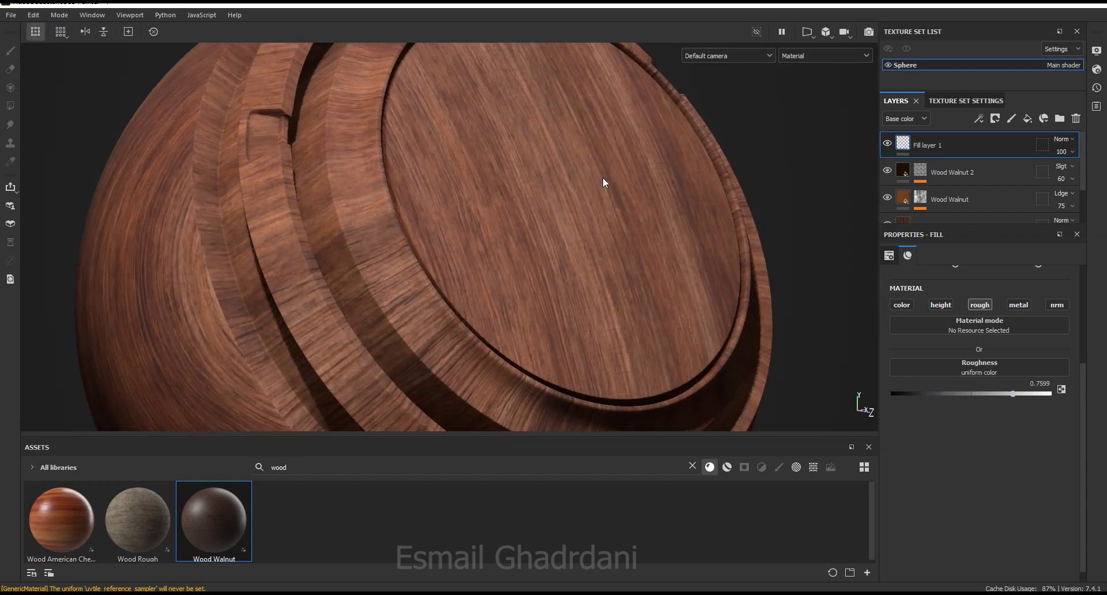
pyautogui.click(1064, 140)
pyautogui.click(1061, 159)
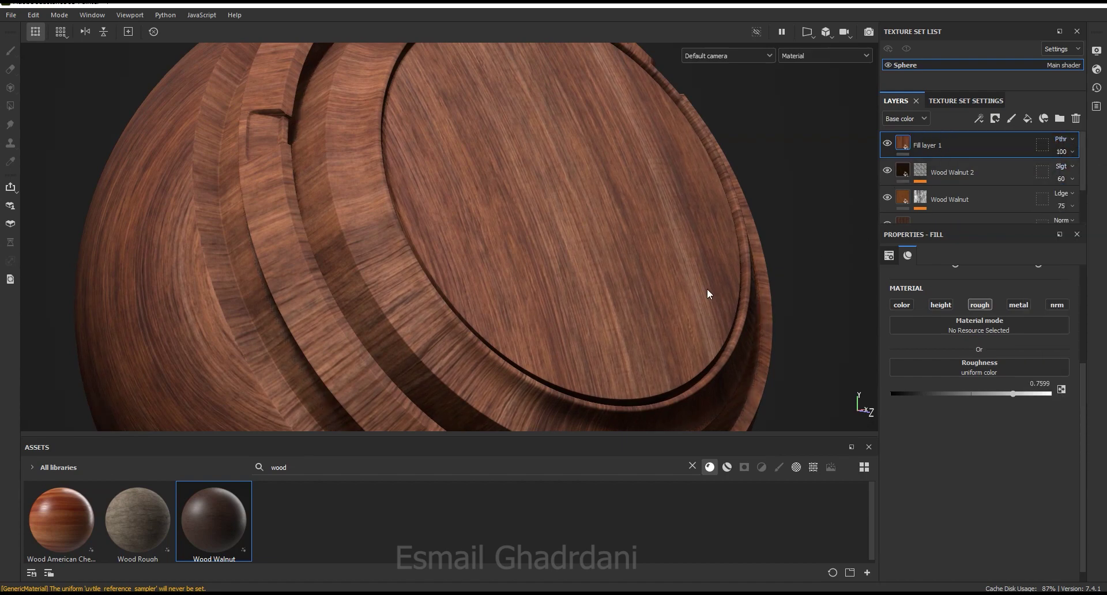
pyautogui.click(978, 118)
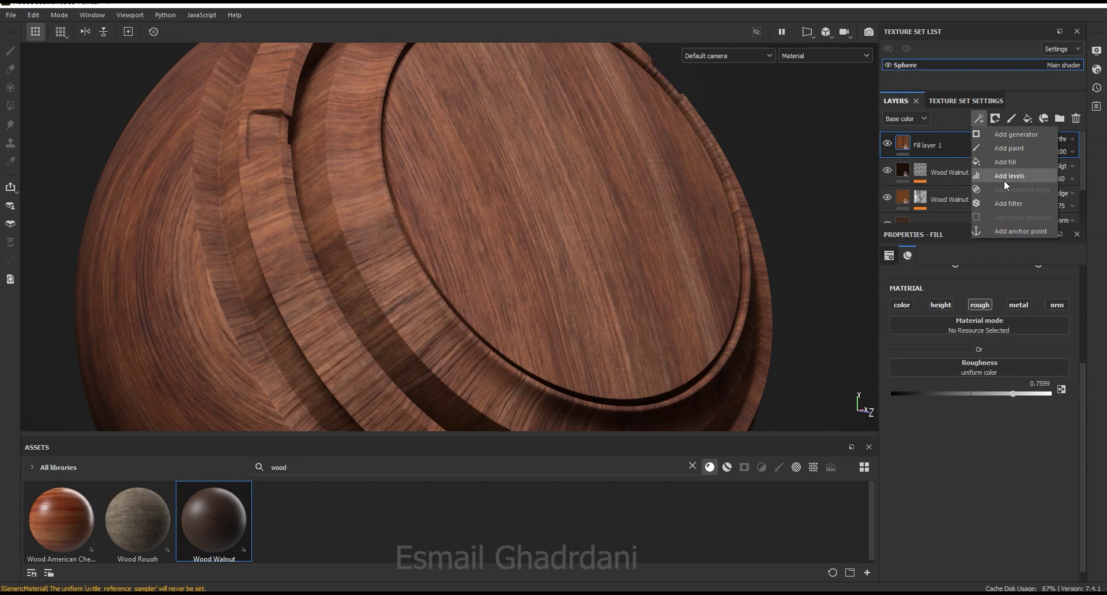
# - Add an HSL Perceptive filter to Fill layer 1 with Lightness 0.543
pyautogui.click(1005, 202)
pyautogui.click(988, 295)
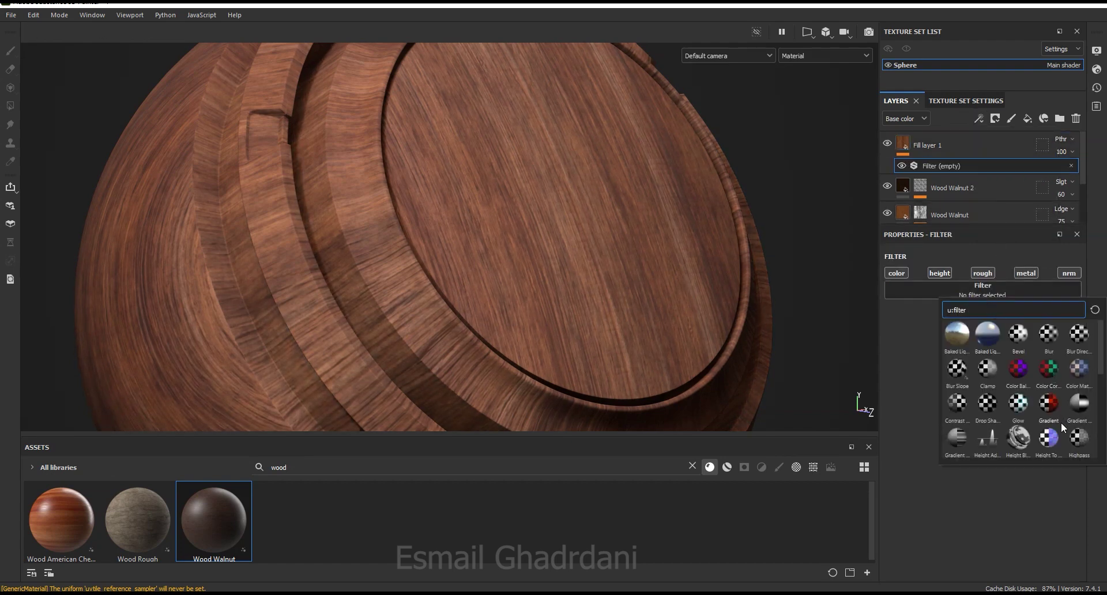
pyautogui.scroll(-2, 1061, 421)
pyautogui.click(1022, 368)
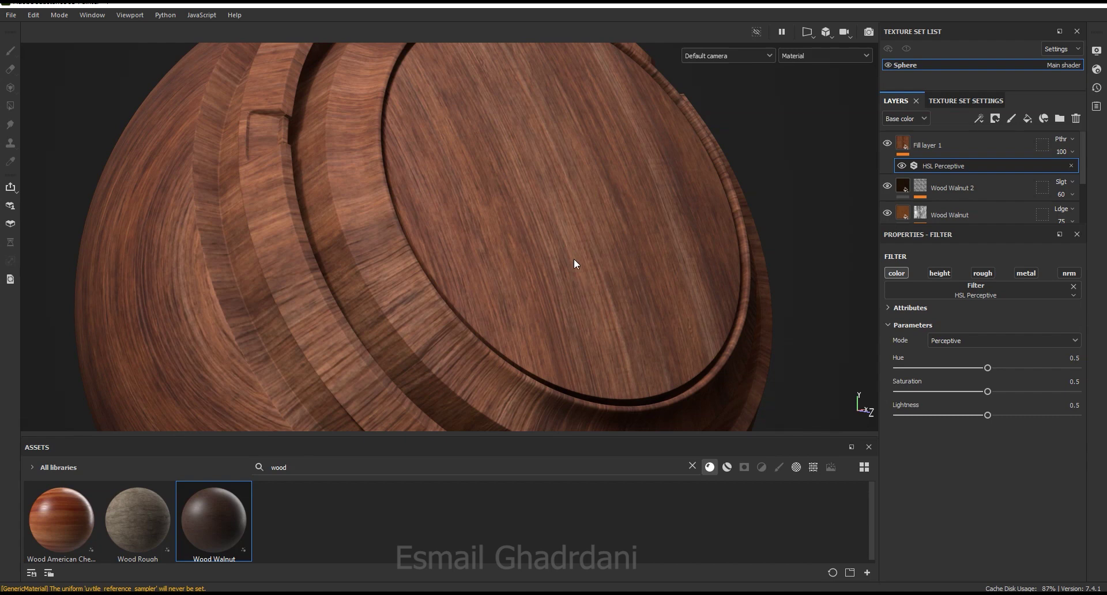
pyautogui.click(996, 416)
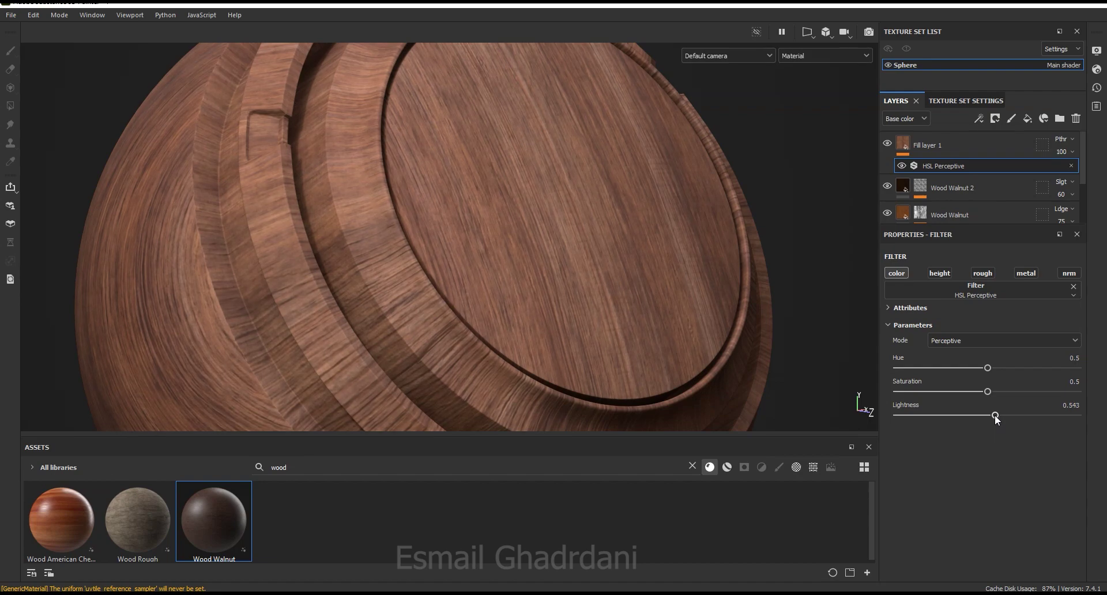
pyautogui.keyDown('alt'); pyautogui.moveTo(508, 247); pyautogui.dragTo(508, 269); pyautogui.keyUp('alt')
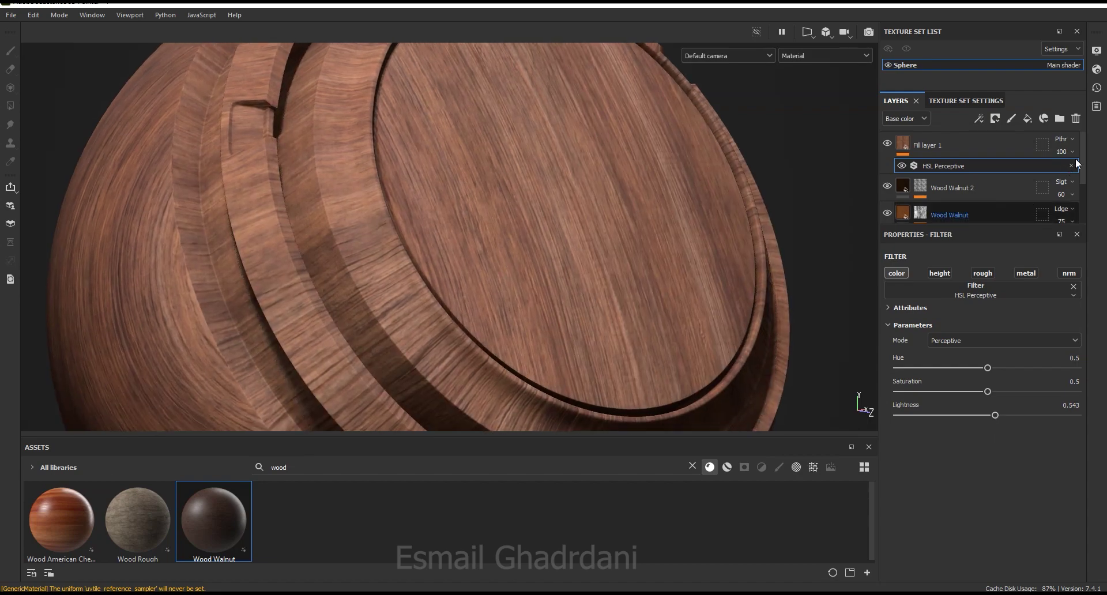
# - Switch Fill layer 1's blend mode to Normal and back to Passthrough
pyautogui.click(1063, 139)
pyautogui.click(1058, 150)
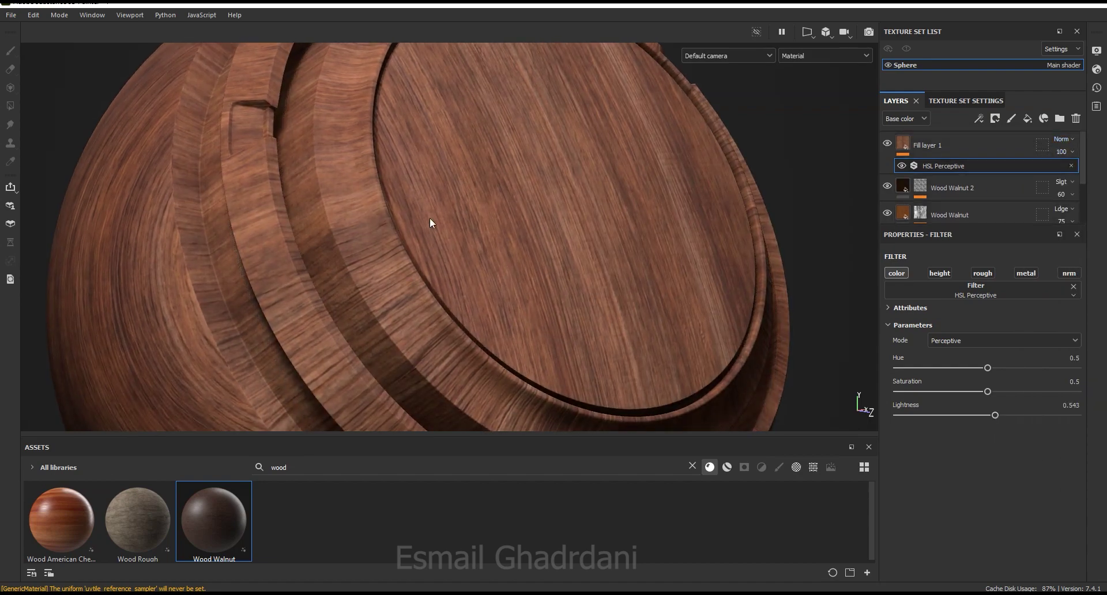
pyautogui.click(1062, 139)
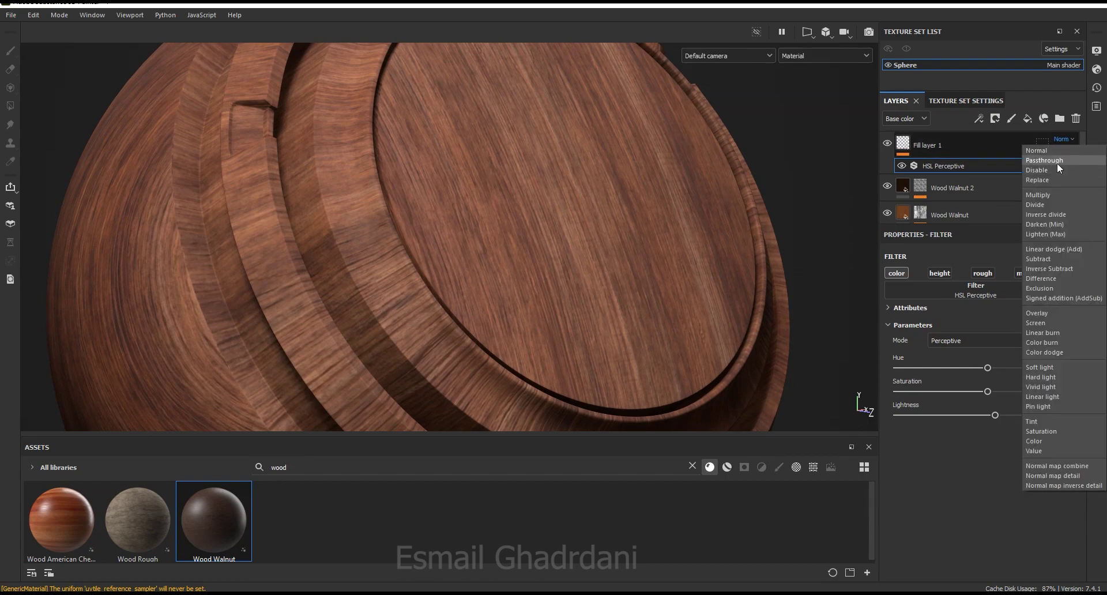
pyautogui.click(1057, 161)
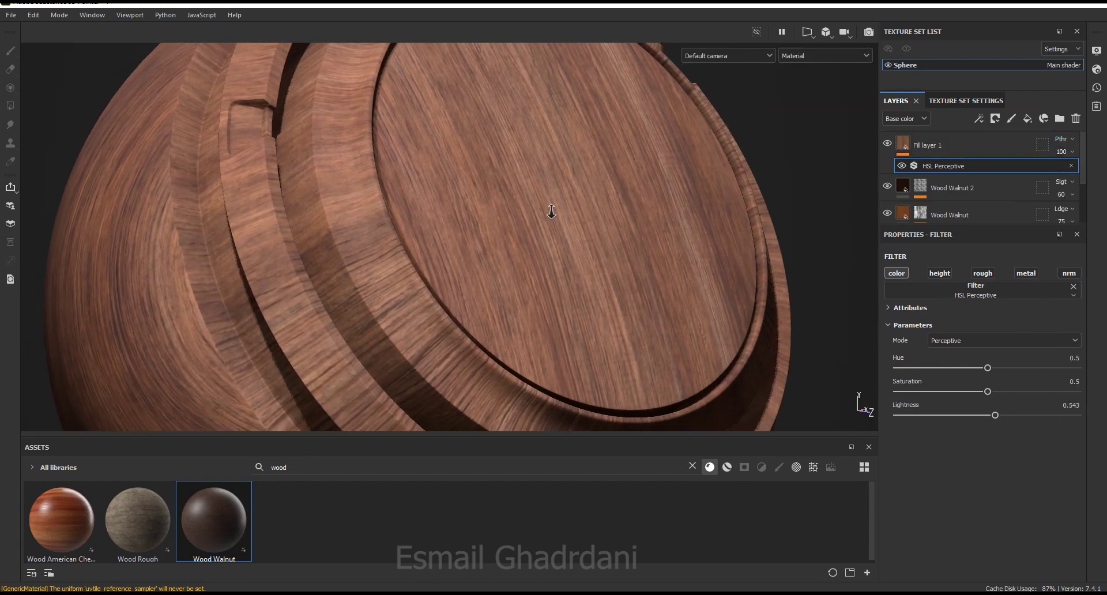
pyautogui.click(926, 144)
pyautogui.click(979, 116)
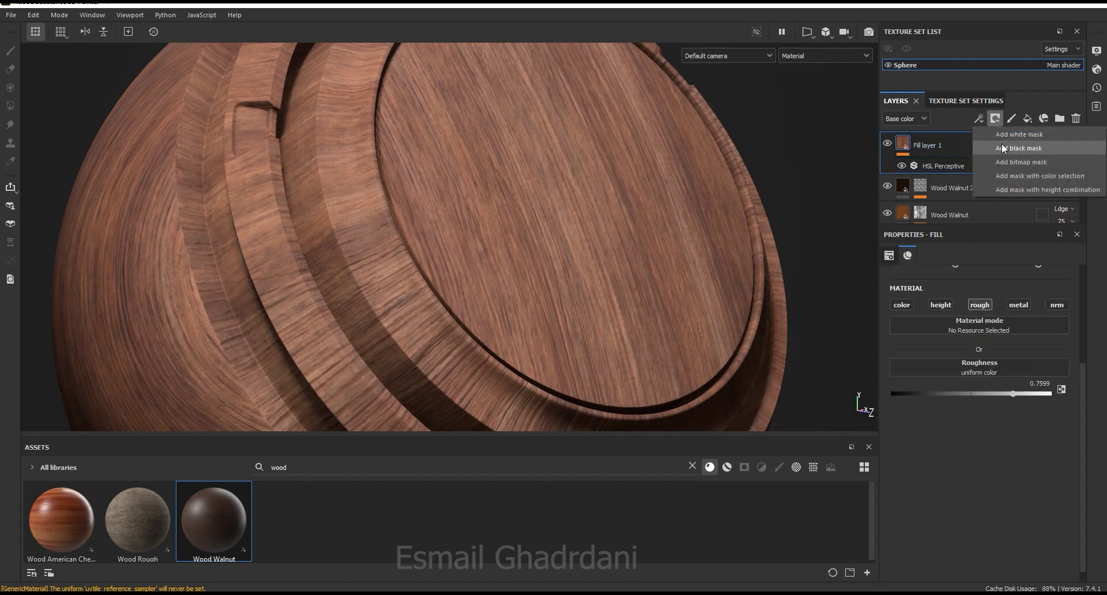
# - Add a black mask to Fill layer 1 with a fill effect, searching 'nois' to pick Moisture Noise
pyautogui.click(1002, 143)
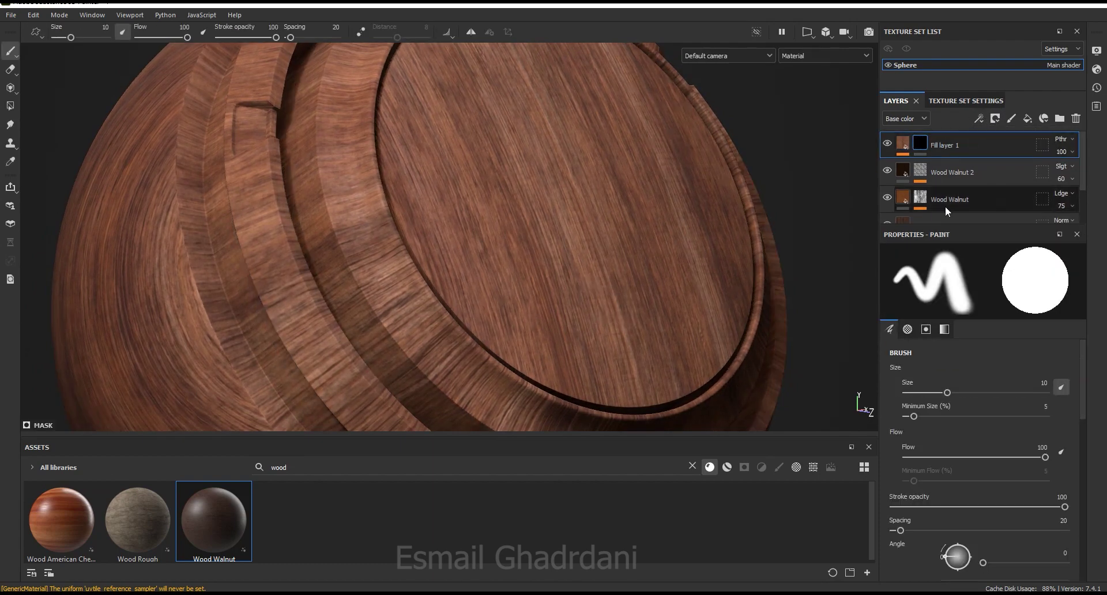
pyautogui.click(979, 117)
pyautogui.click(992, 162)
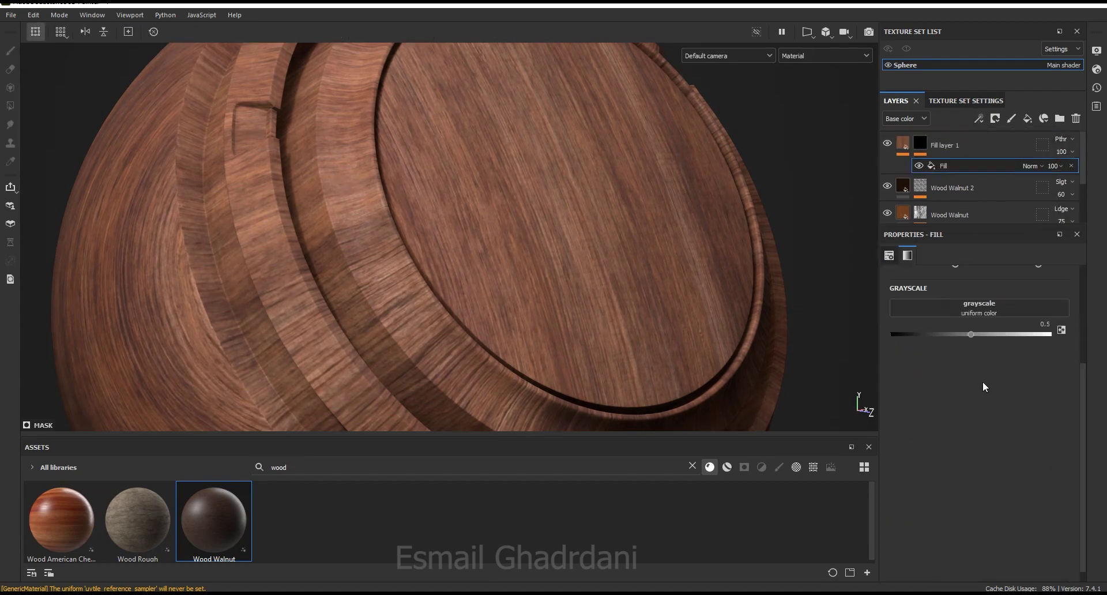
pyautogui.click(984, 306)
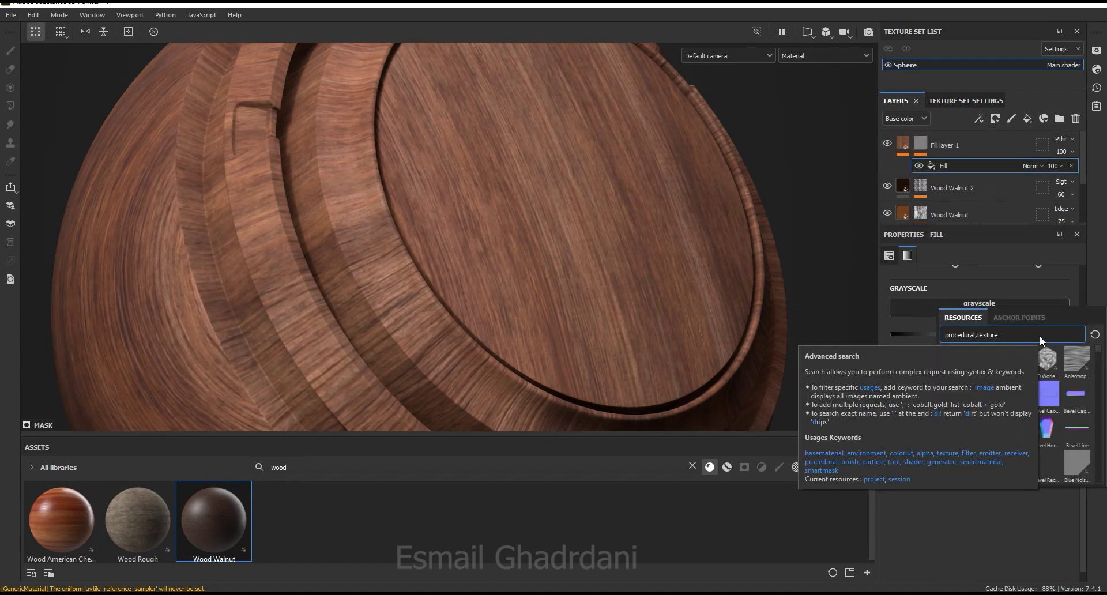
pyautogui.write(' n')
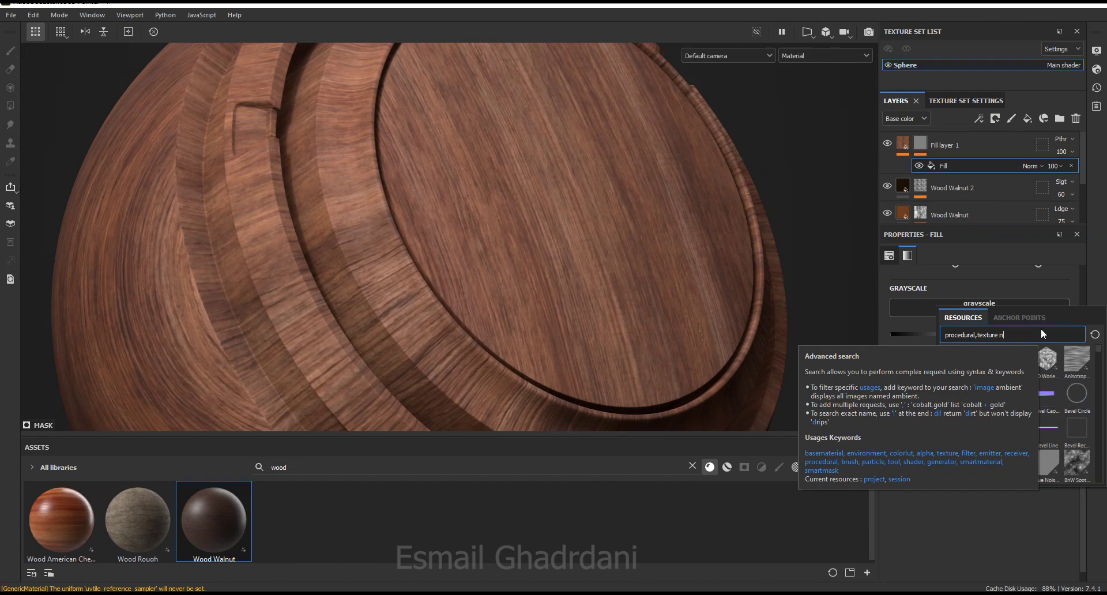
pyautogui.write('o')
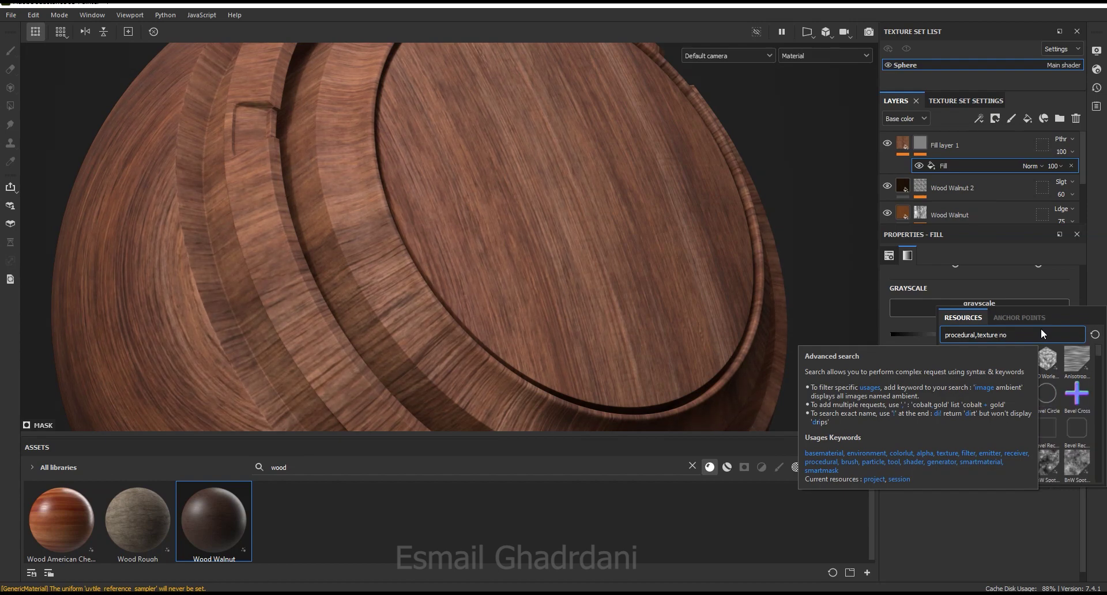
pyautogui.write('is')
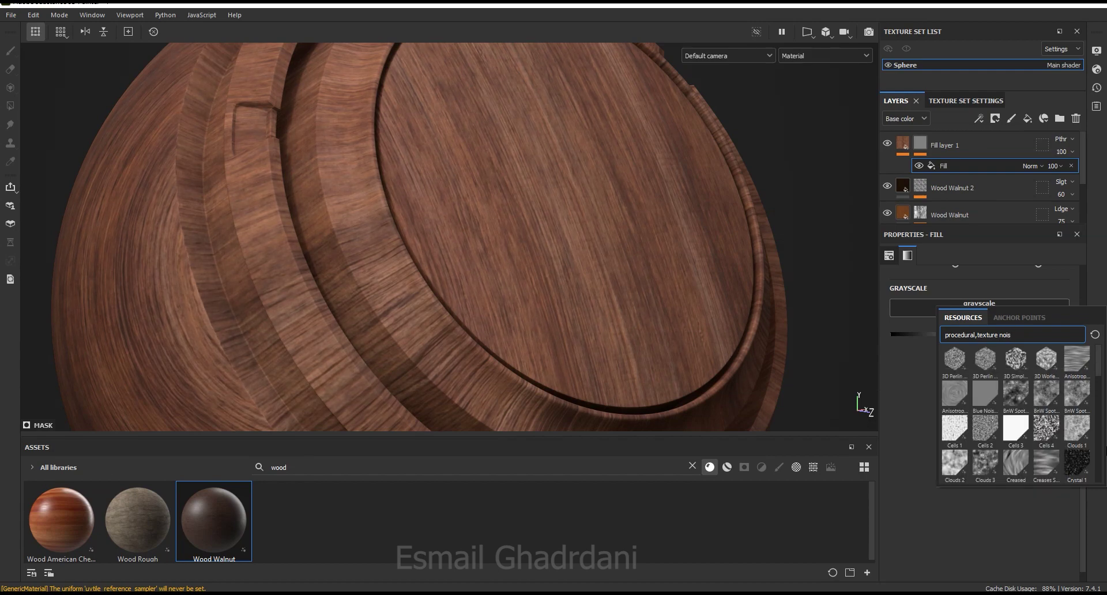
pyautogui.moveTo(1100, 363); pyautogui.dragTo(1102, 470)
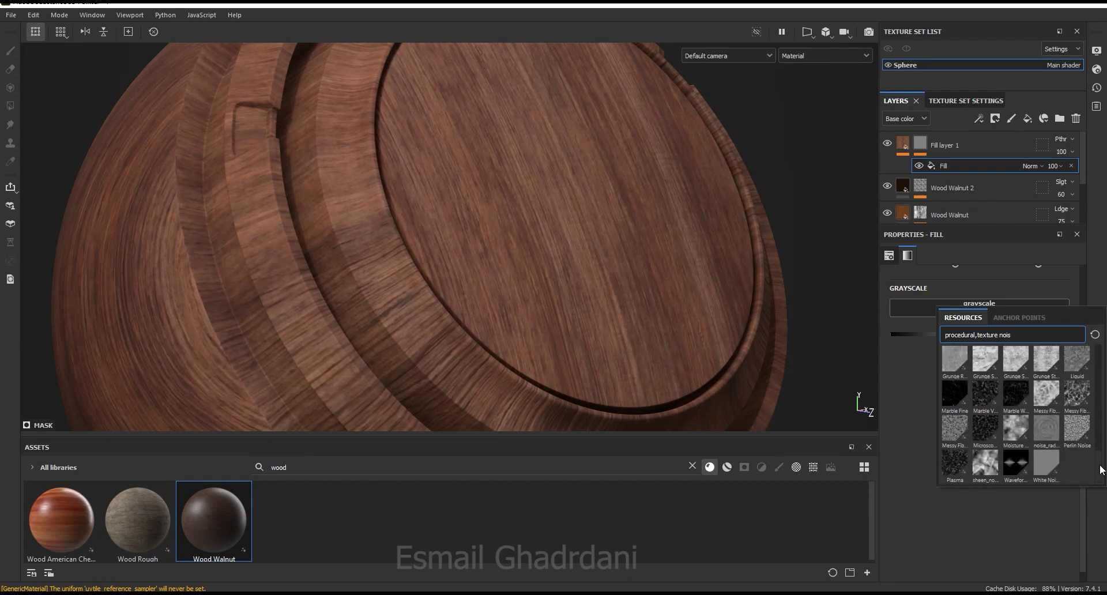
pyautogui.moveTo(984, 431)
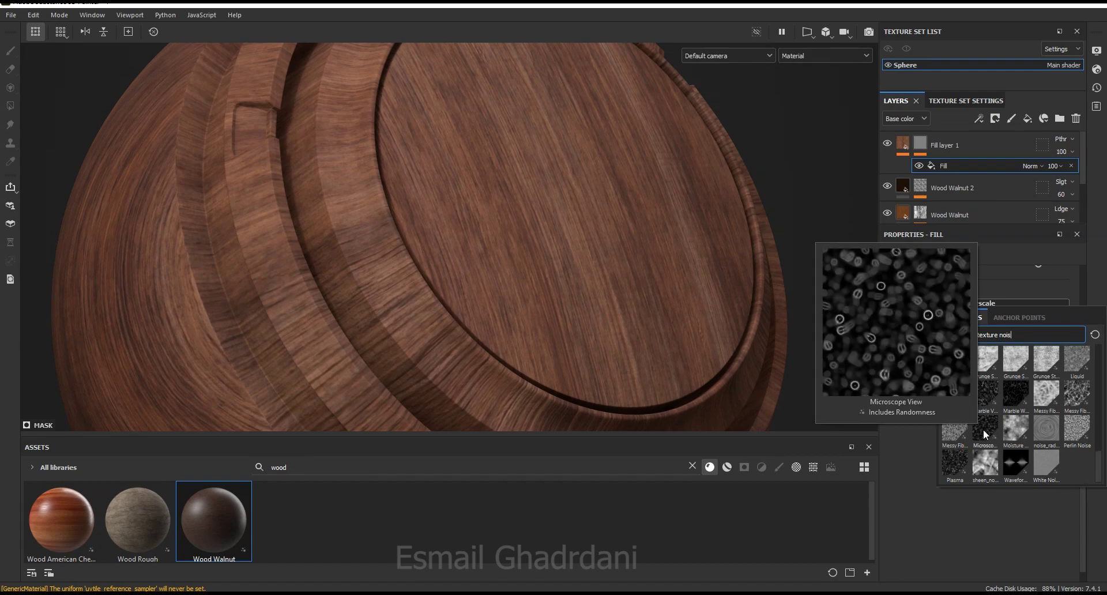
pyautogui.click(1020, 436)
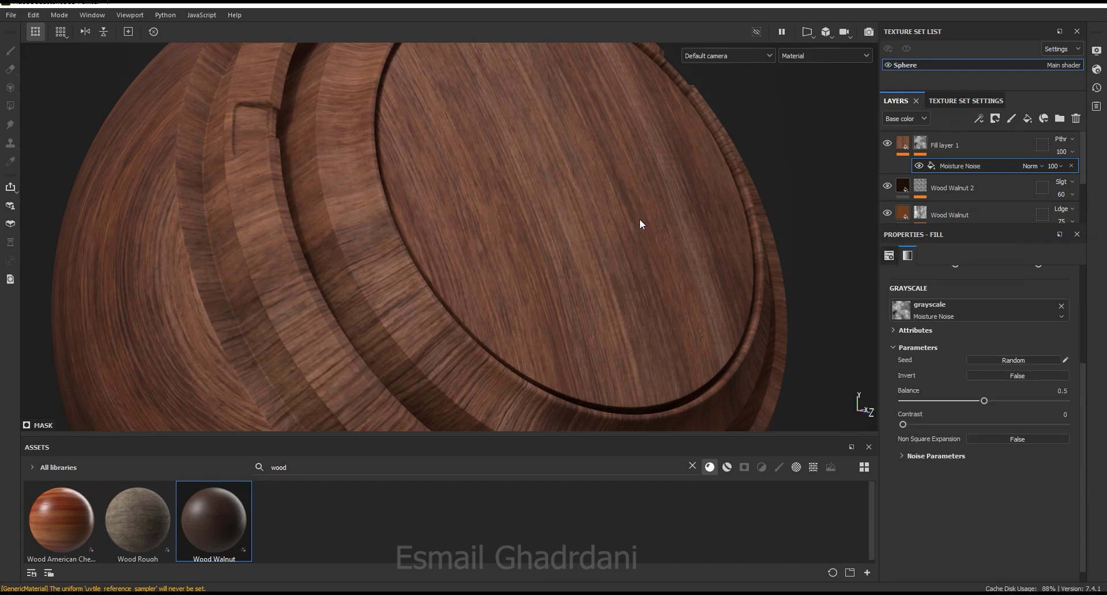
# - Set the Moisture Noise to Tri-planar projection with Bilinear | Sharp filtering
pyautogui.keyDown('alt'); pyautogui.moveTo(641, 225); pyautogui.dragTo(639, 248); pyautogui.keyUp('alt')
pyautogui.click(888, 144)
pyautogui.click(888, 144)
pyautogui.click(888, 144)
pyautogui.click(887, 144)
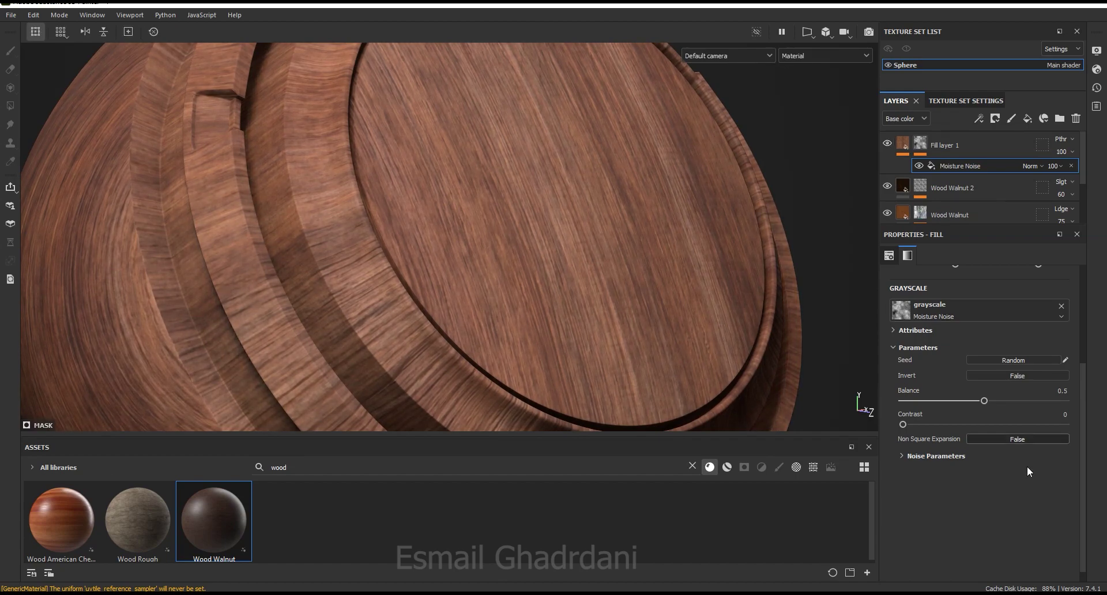
pyautogui.scroll(3, 1028, 519)
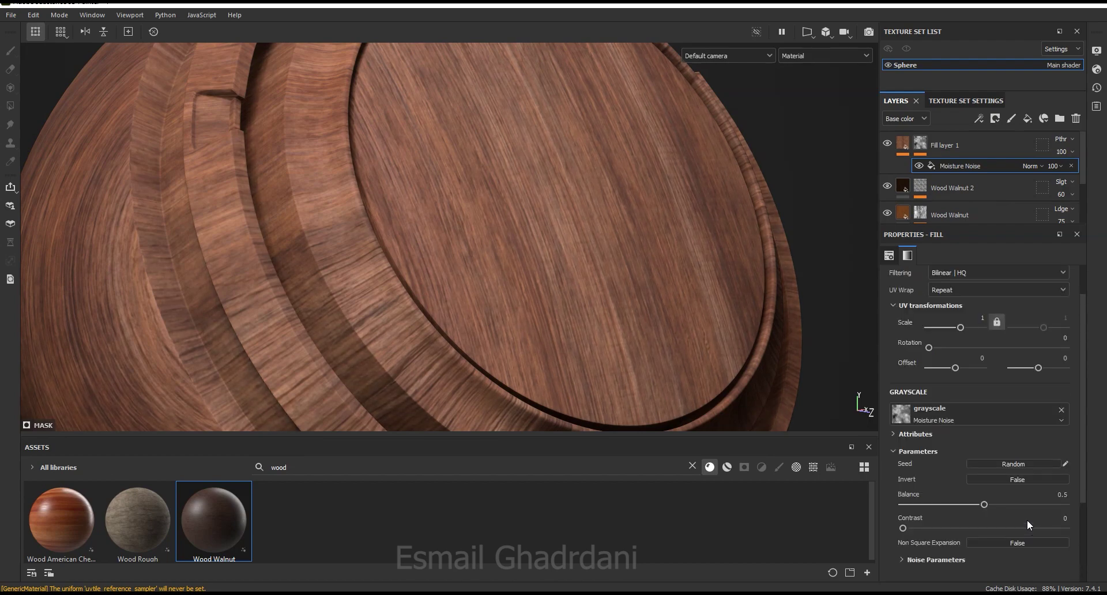
pyautogui.scroll(2, 974, 296)
pyautogui.click(974, 296)
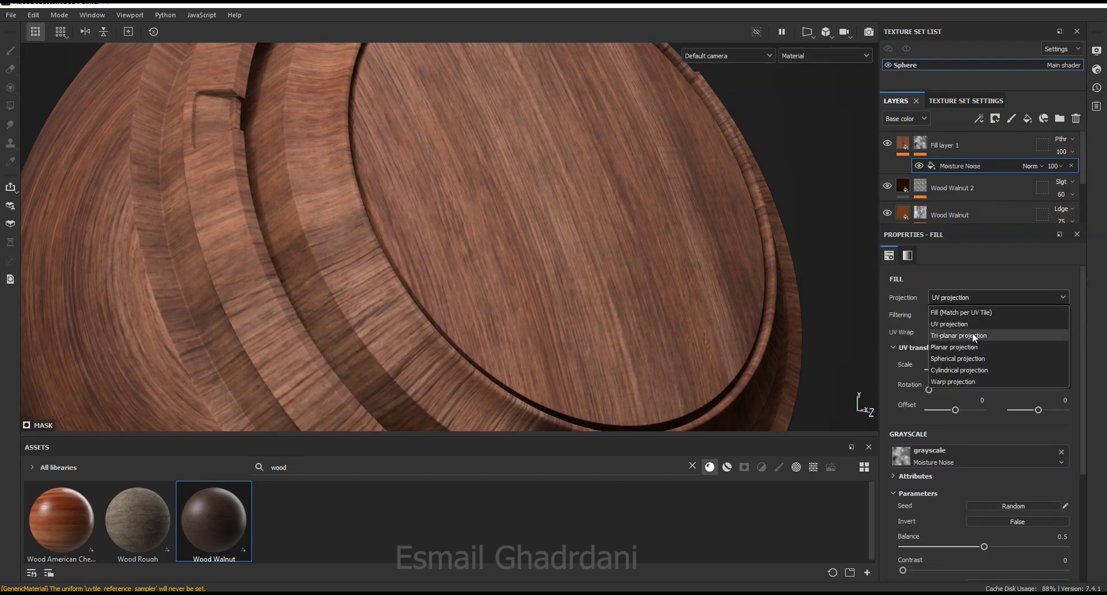
pyautogui.click(973, 334)
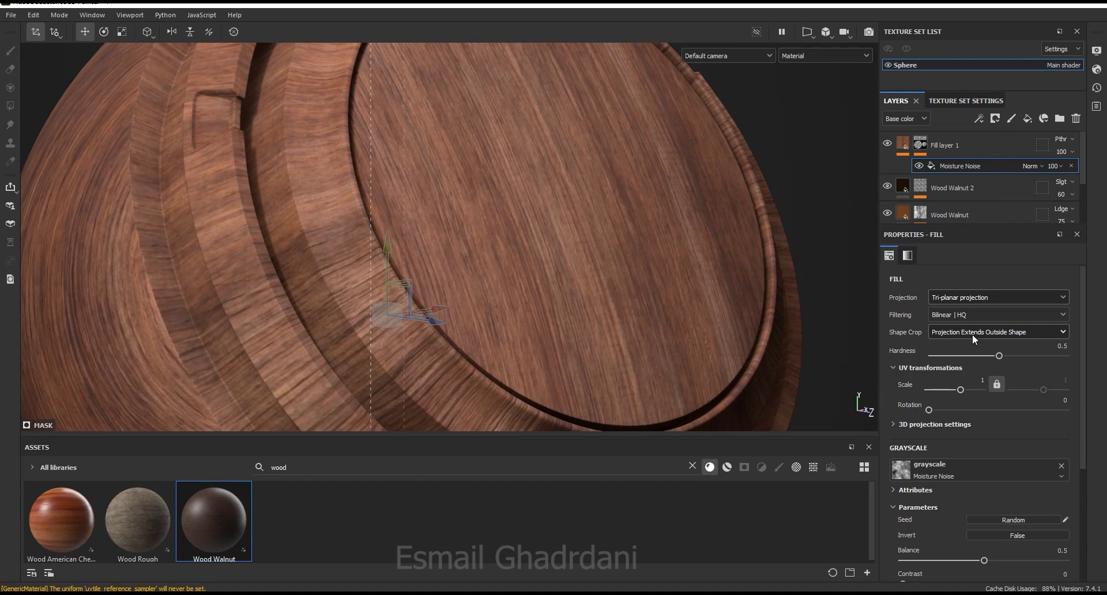
pyautogui.click(961, 320)
pyautogui.click(958, 339)
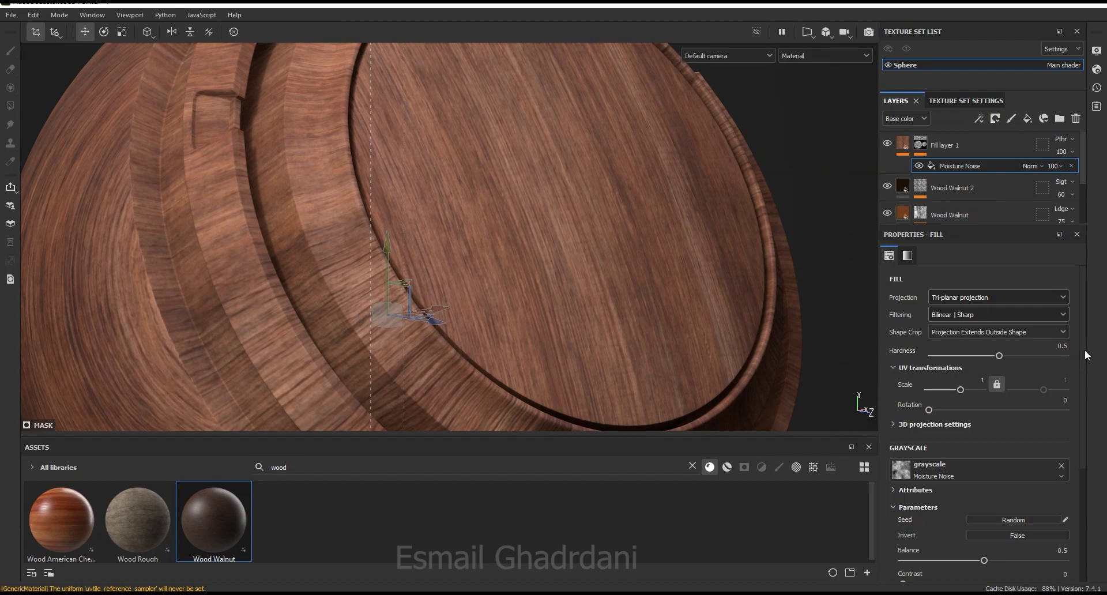
# - Set the noise balance to 0.64 and contrast to 0.57, leaving invert off
pyautogui.moveTo(1085, 353)
pyautogui.mouseDown()
pyautogui.moveTo(1085, 423)
pyautogui.moveTo(1085, 406)
pyautogui.mouseUp()
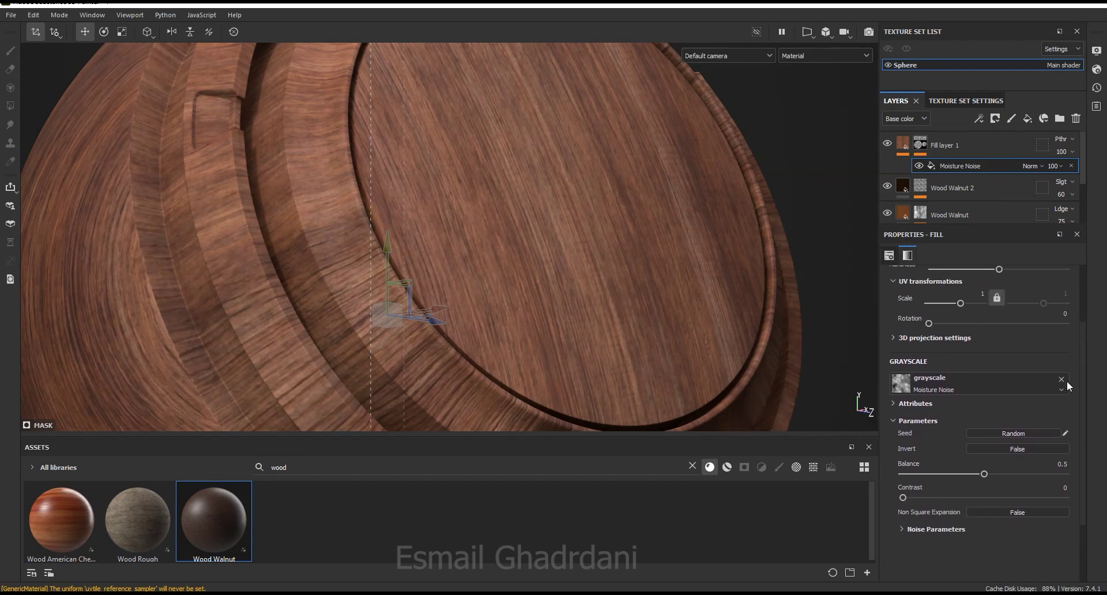
pyautogui.click(883, 142)
pyautogui.click(883, 142)
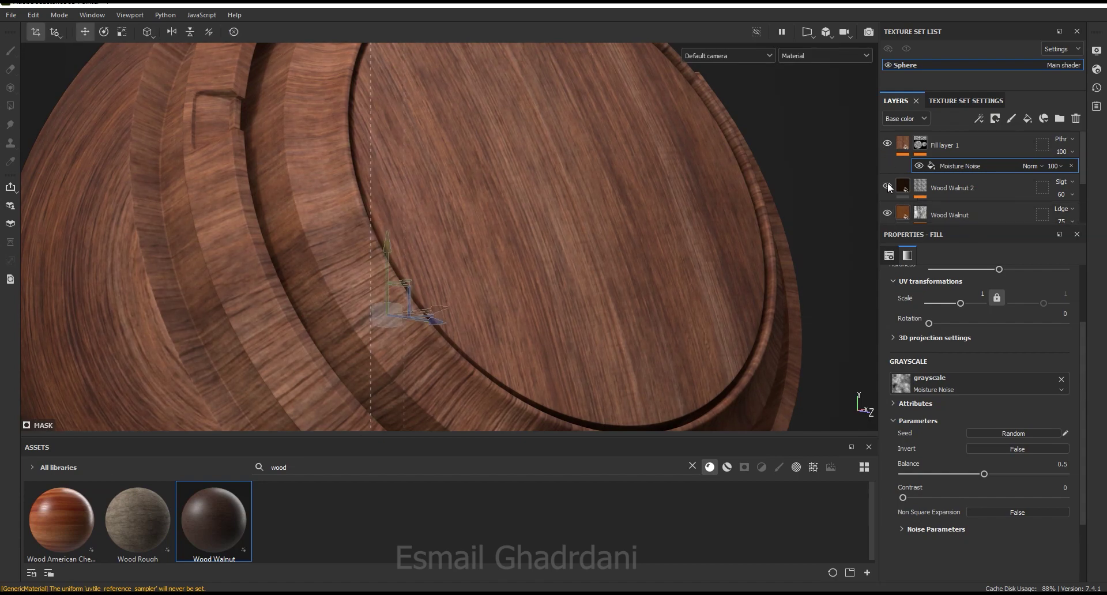
pyautogui.click(1007, 473)
pyautogui.click(1005, 446)
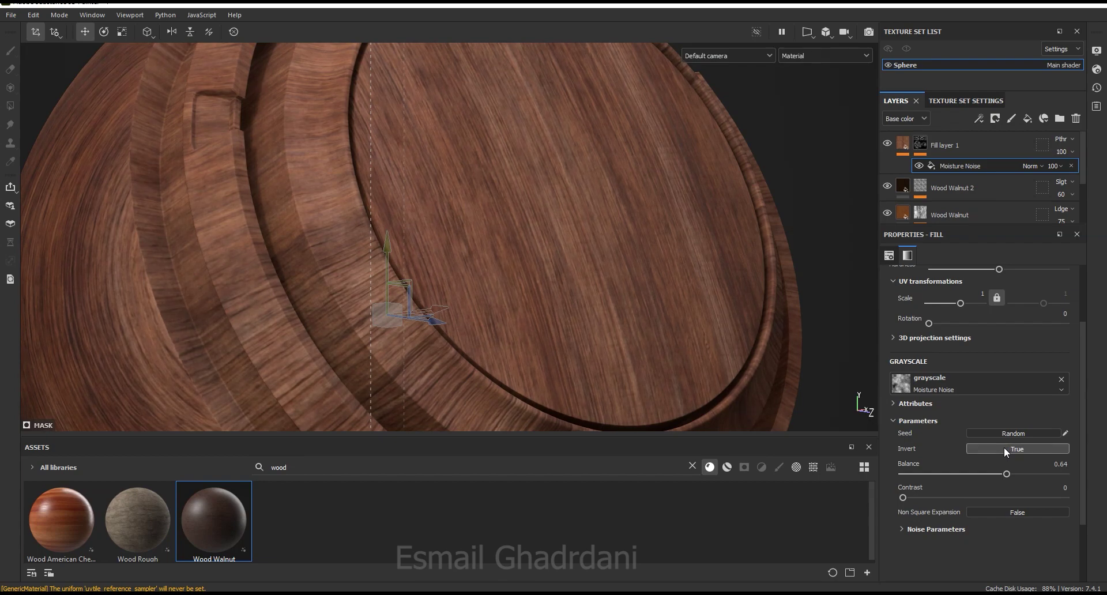
pyautogui.click(887, 144)
pyautogui.click(887, 144)
pyautogui.click(887, 144)
pyautogui.click(887, 145)
pyautogui.click(963, 497)
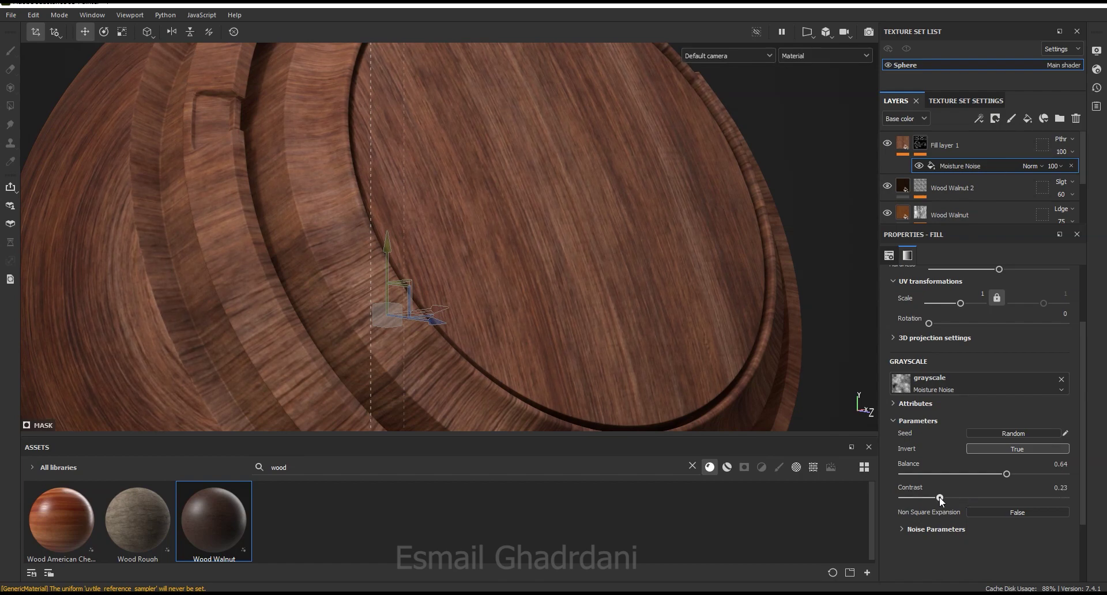
pyautogui.click(1017, 449)
pyautogui.click(995, 498)
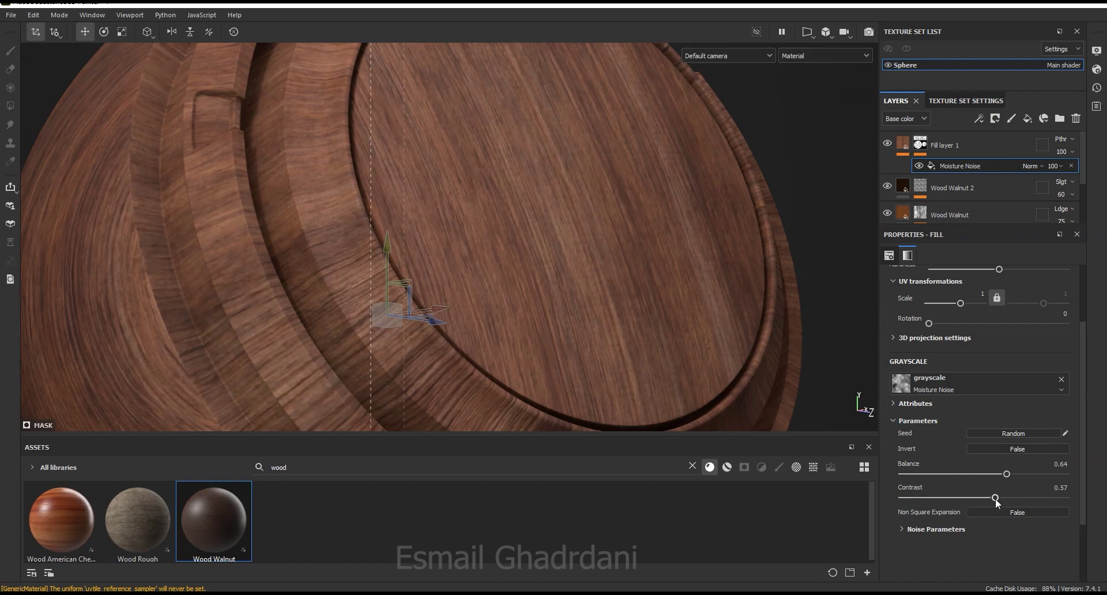
pyautogui.click(812, 56)
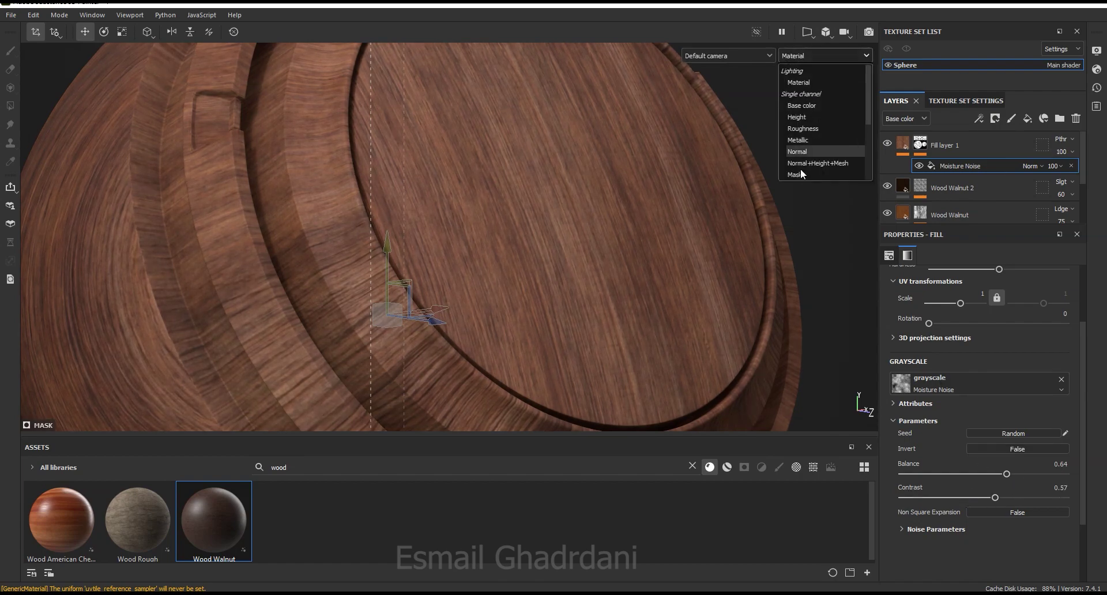
# - In the Mask view, invert the Moisture Noise with balance 0.54 and contrast 0.73
pyautogui.click(799, 174)
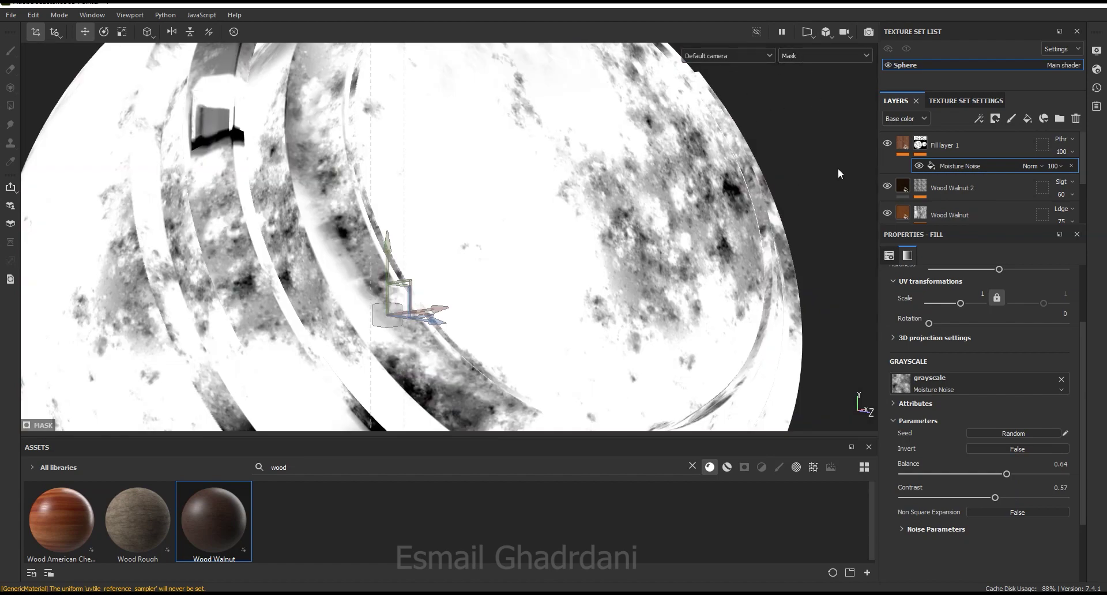
pyautogui.click(1015, 450)
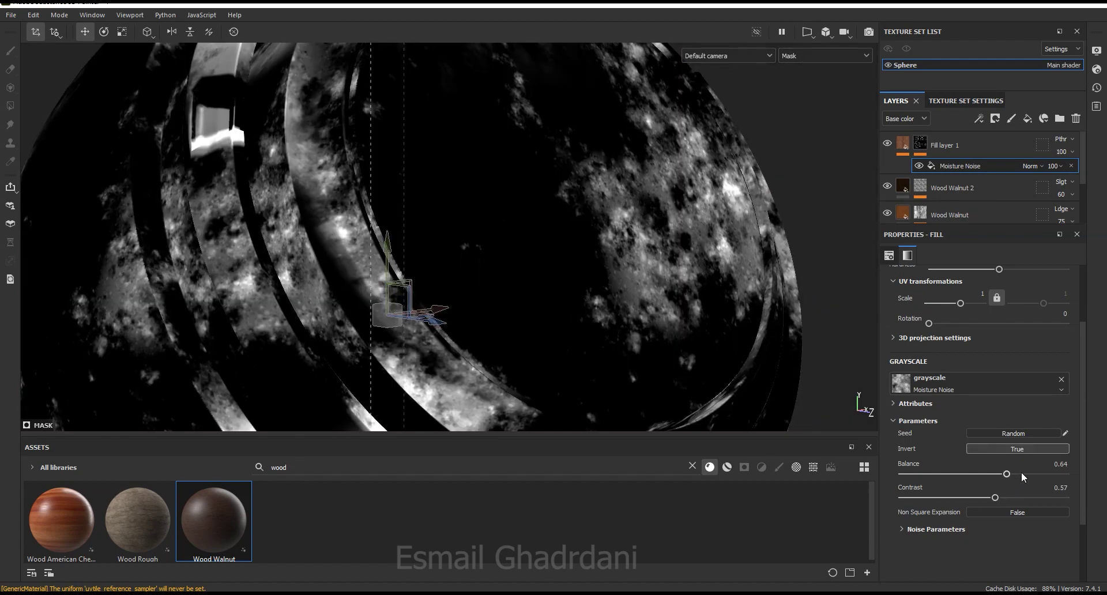
pyautogui.moveTo(1022, 472)
pyautogui.mouseDown()
pyautogui.moveTo(998, 476)
pyautogui.moveTo(1022, 498)
pyautogui.mouseUp()
pyautogui.click(991, 474)
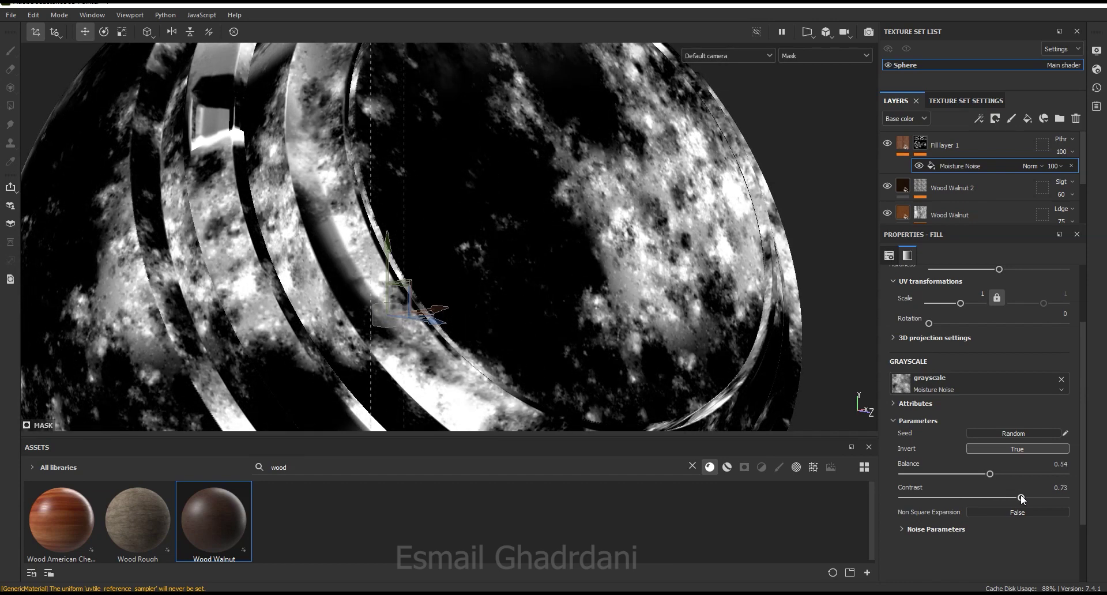
pyautogui.click(826, 55)
pyautogui.click(801, 83)
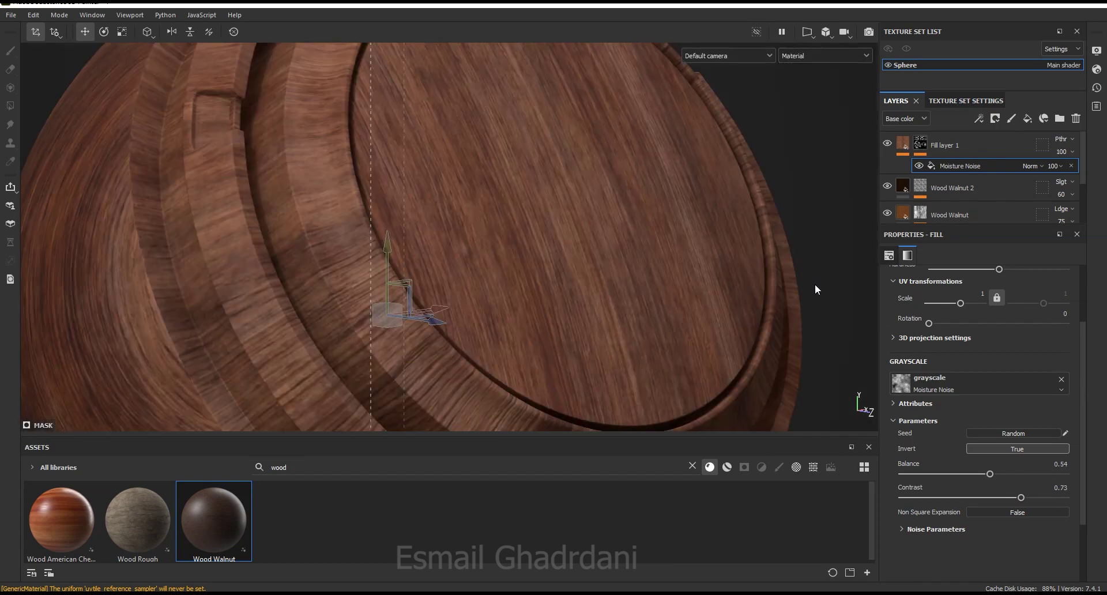
pyautogui.click(888, 144)
pyautogui.click(888, 144)
# - Add a Levels effect over the noise with handles at 0.123, 0.943 and 0.953
pyautogui.click(979, 118)
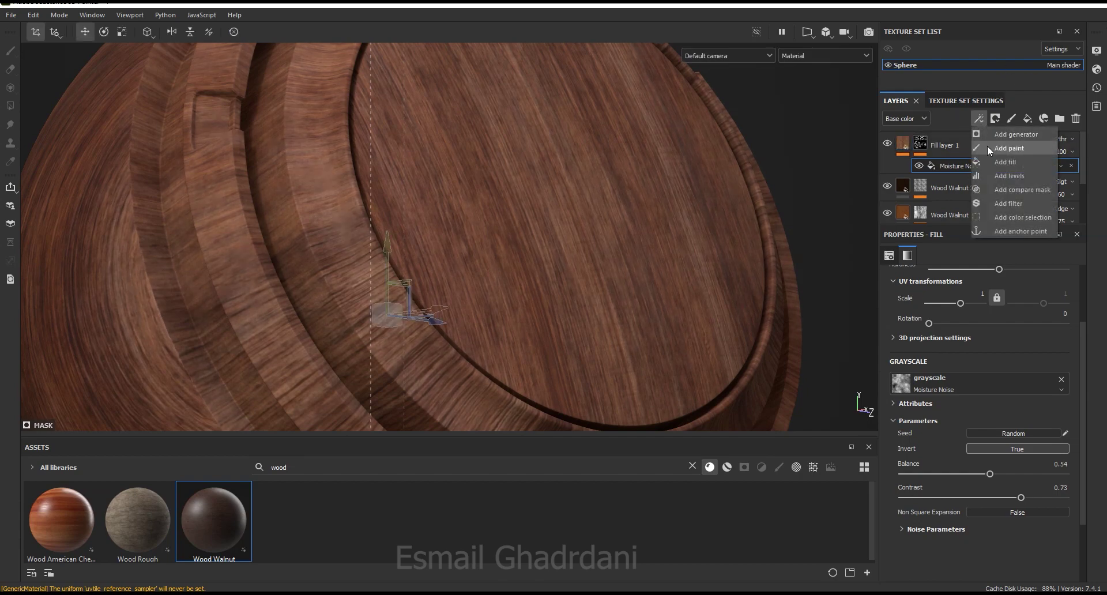
pyautogui.click(998, 177)
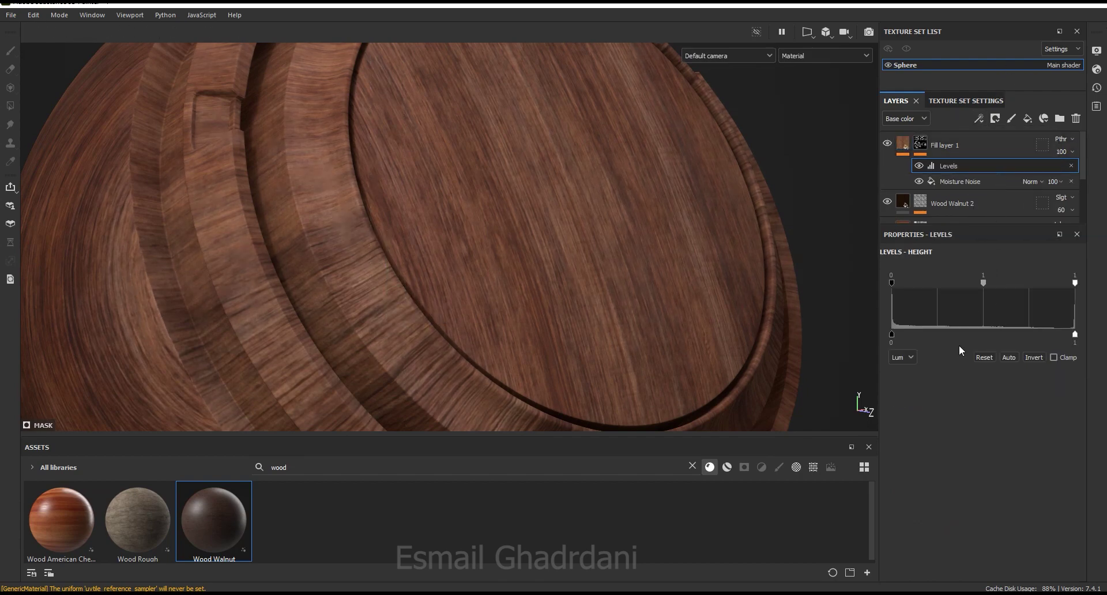
pyautogui.moveTo(1075, 283); pyautogui.dragTo(1067, 282)
pyautogui.click(803, 56)
pyautogui.click(797, 173)
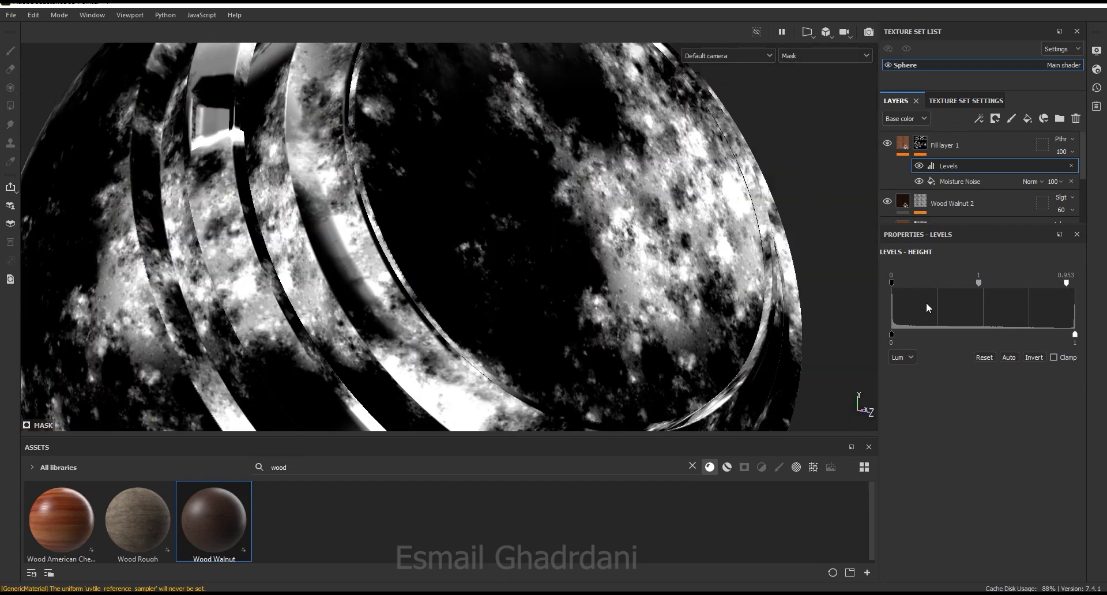
pyautogui.moveTo(892, 283); pyautogui.dragTo(923, 284)
pyautogui.moveTo(990, 283); pyautogui.dragTo(984, 285)
pyautogui.click(801, 54)
pyautogui.click(804, 78)
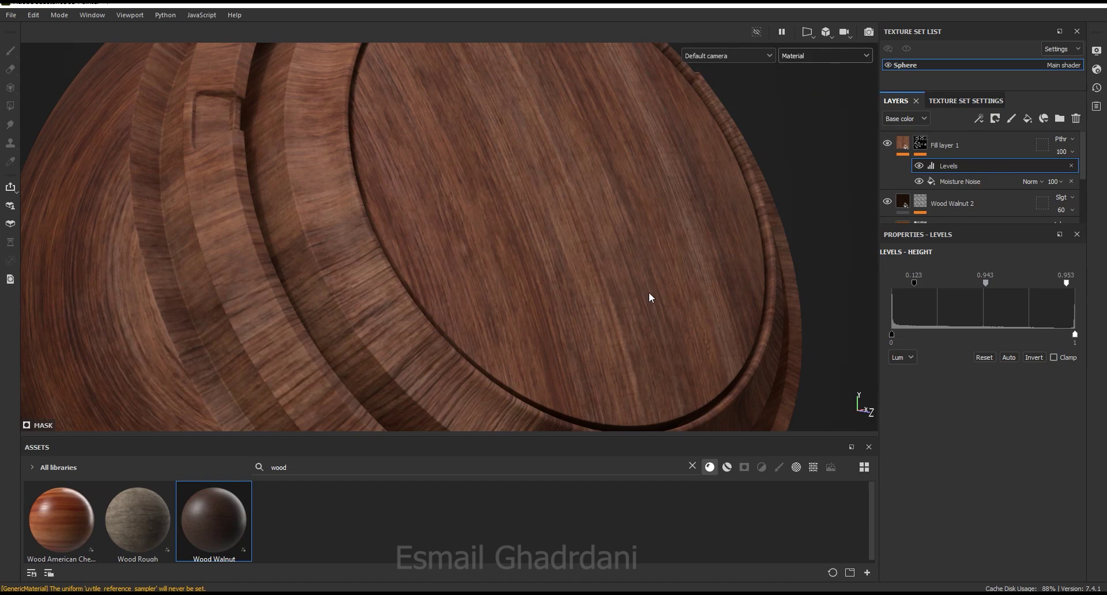
pyautogui.scroll(-4, 647, 292)
pyautogui.click(888, 144)
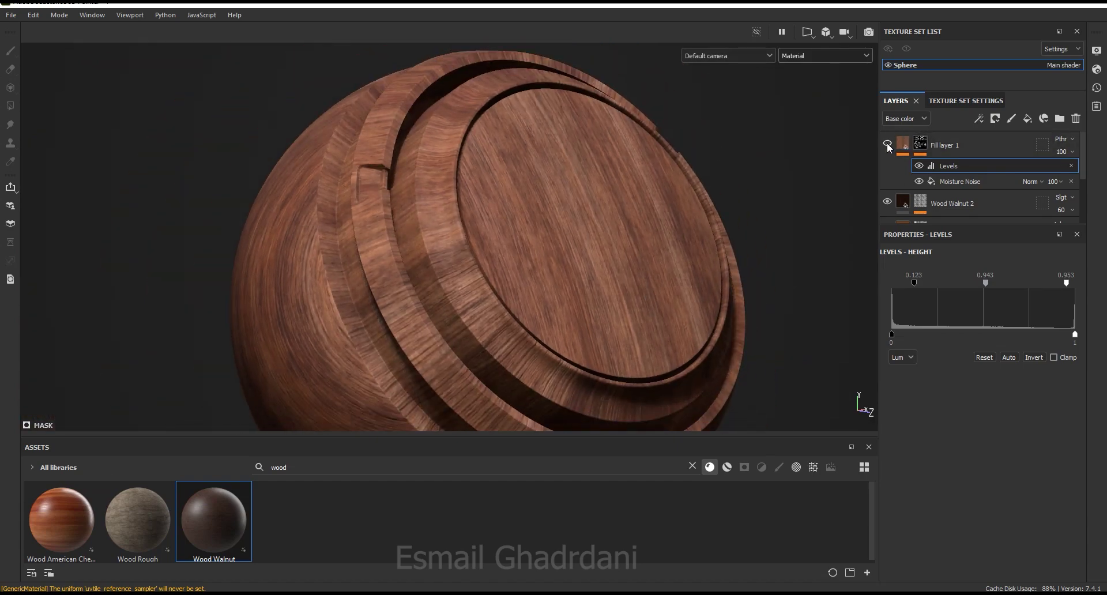
pyautogui.click(903, 143)
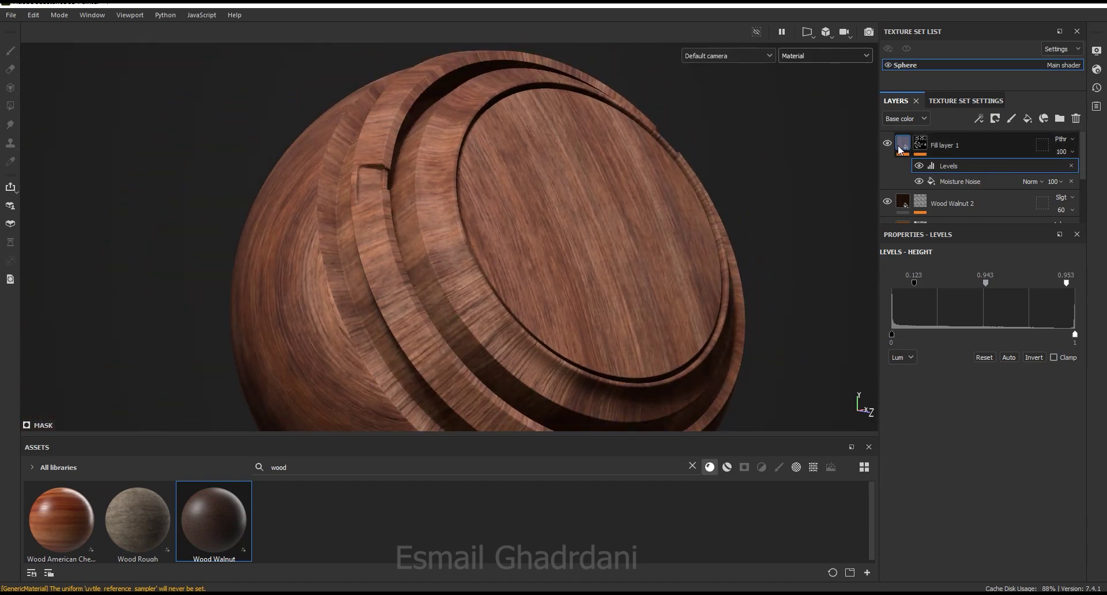
# - Raise the HSL Perceptive Lightness to 0.572, then show Fill layer 1's fill settings
pyautogui.click(946, 167)
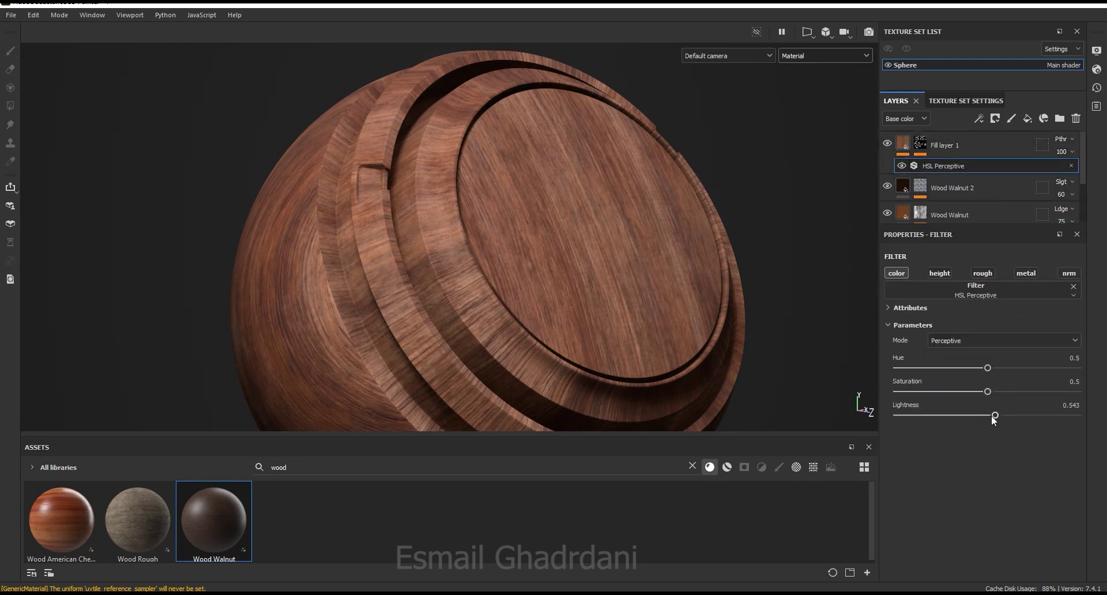
pyautogui.moveTo(998, 416); pyautogui.dragTo(1000, 415)
pyautogui.click(888, 143)
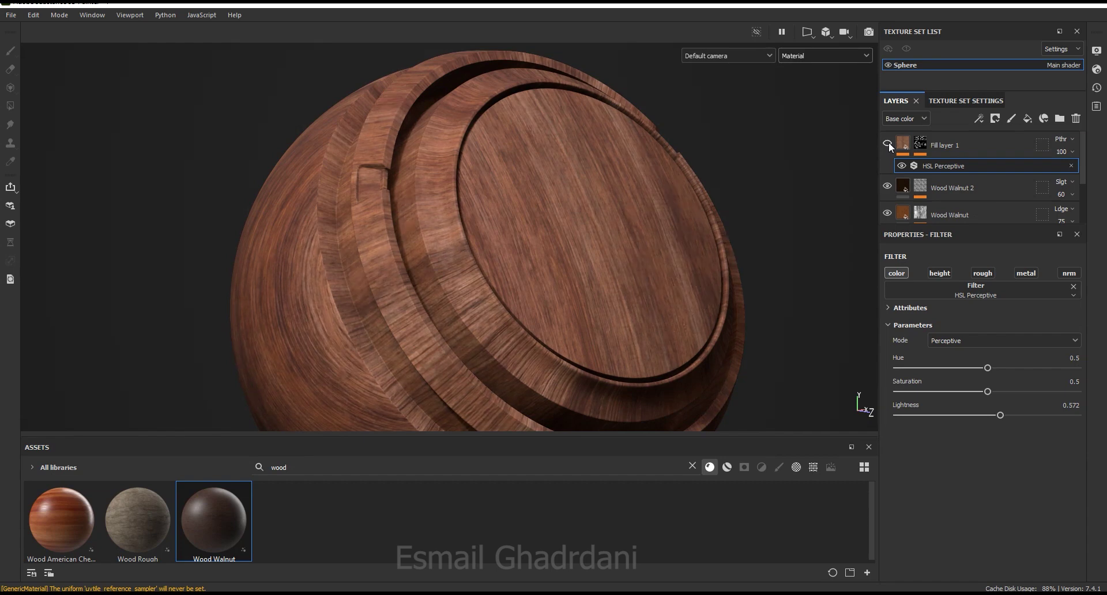
pyautogui.click(888, 143)
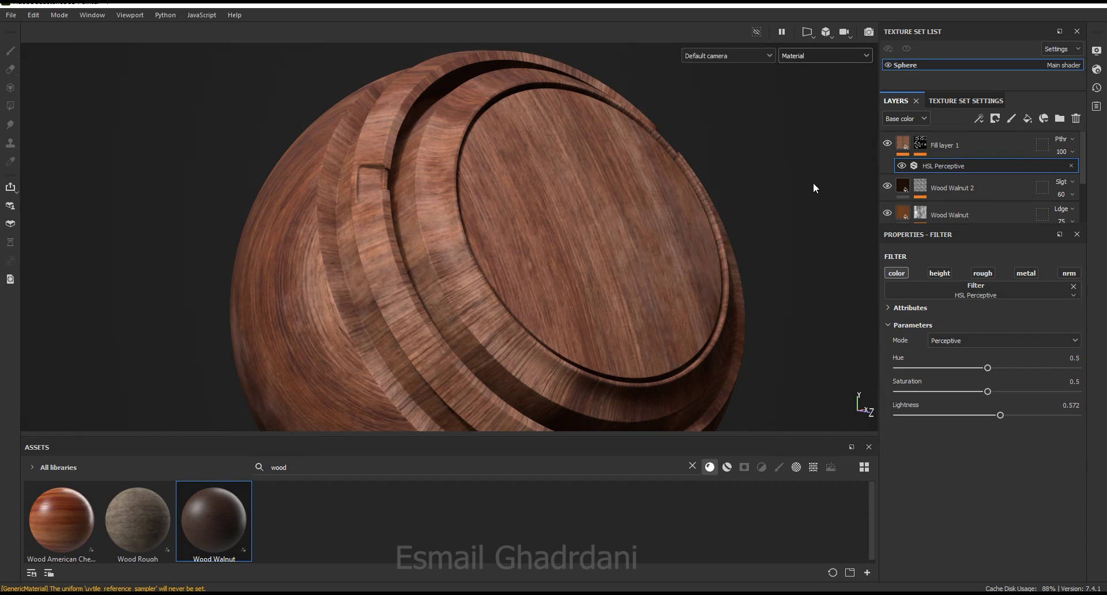
pyautogui.keyDown('alt'); pyautogui.moveTo(685, 196); pyautogui.dragTo(683, 243, button='right'); pyautogui.keyUp('alt')
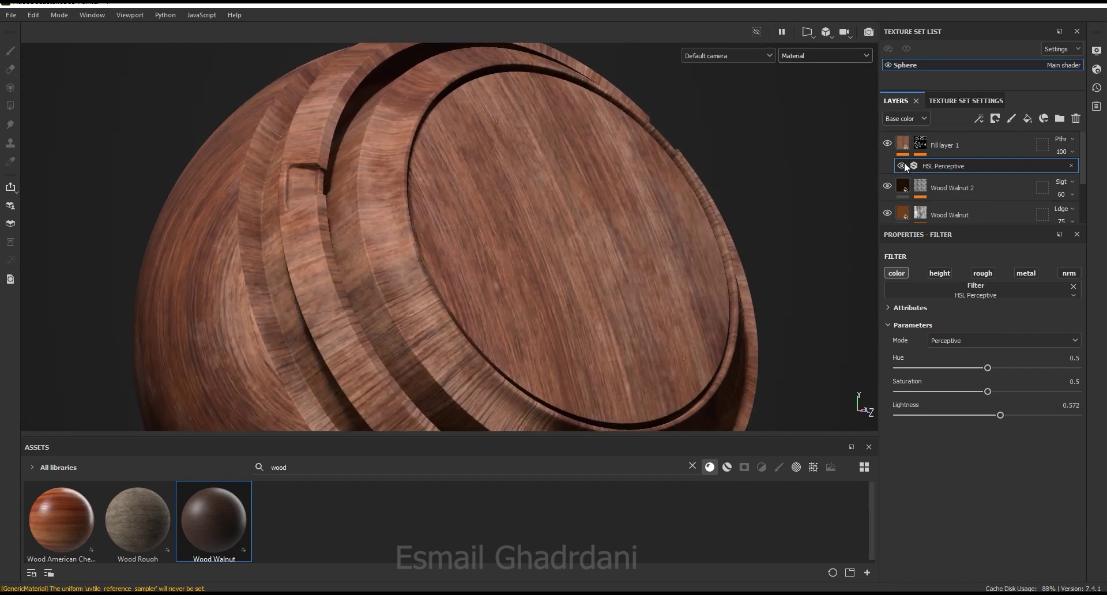
pyautogui.click(904, 144)
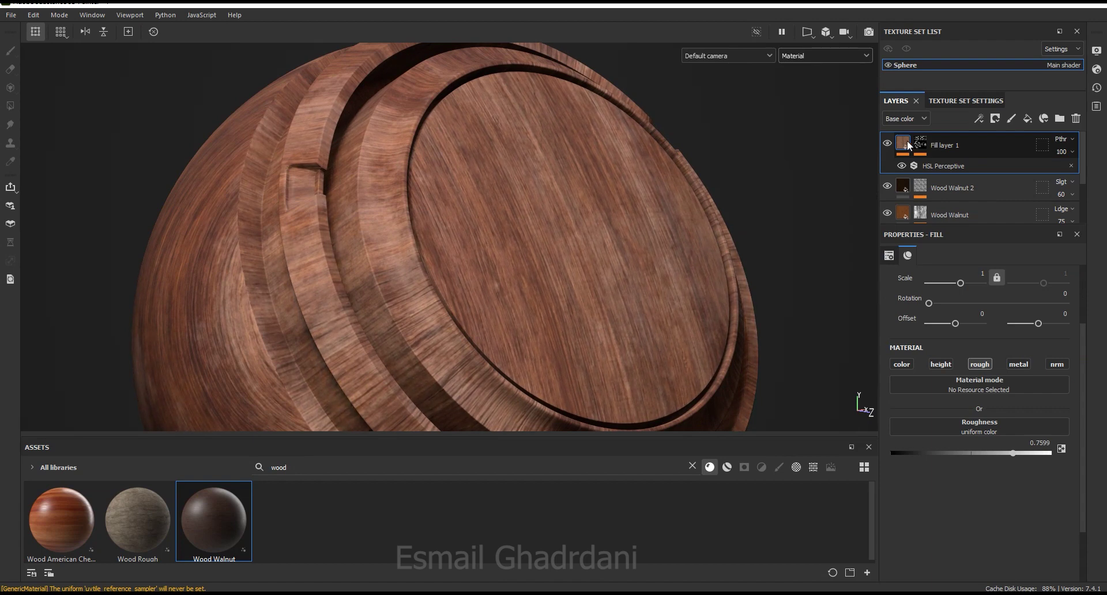
# - Add a new fill layer with its normal and metal channels disabled
pyautogui.click(1028, 119)
pyautogui.scroll(-1, 1084, 346)
pyautogui.scroll(-1, 1084, 360)
pyautogui.click(1057, 317)
pyautogui.click(1019, 317)
# - Give the new fill base colour 252424, roughness 0.9749 and height -0.3118
pyautogui.click(975, 399)
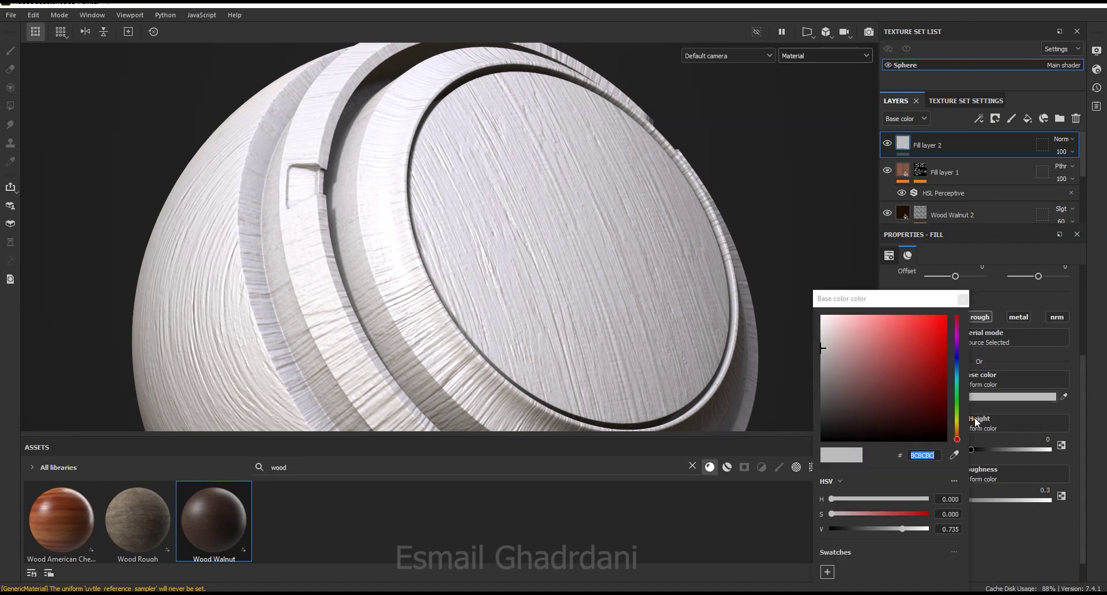
pyautogui.click(844, 421)
pyautogui.click(831, 418)
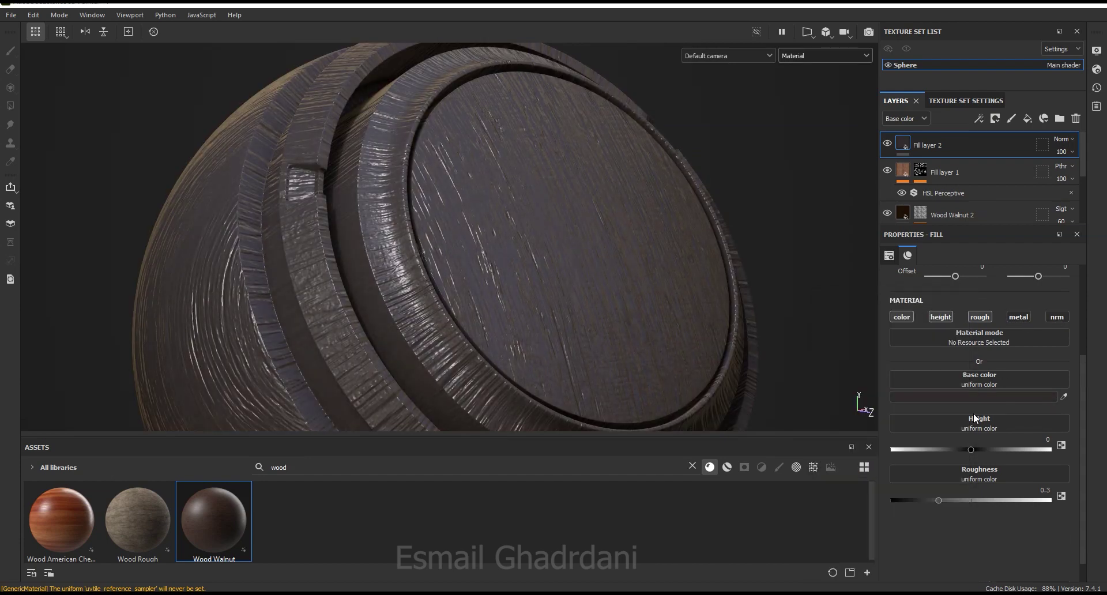
pyautogui.moveTo(837, 514); pyautogui.dragTo(843, 529)
pyautogui.click(961, 300)
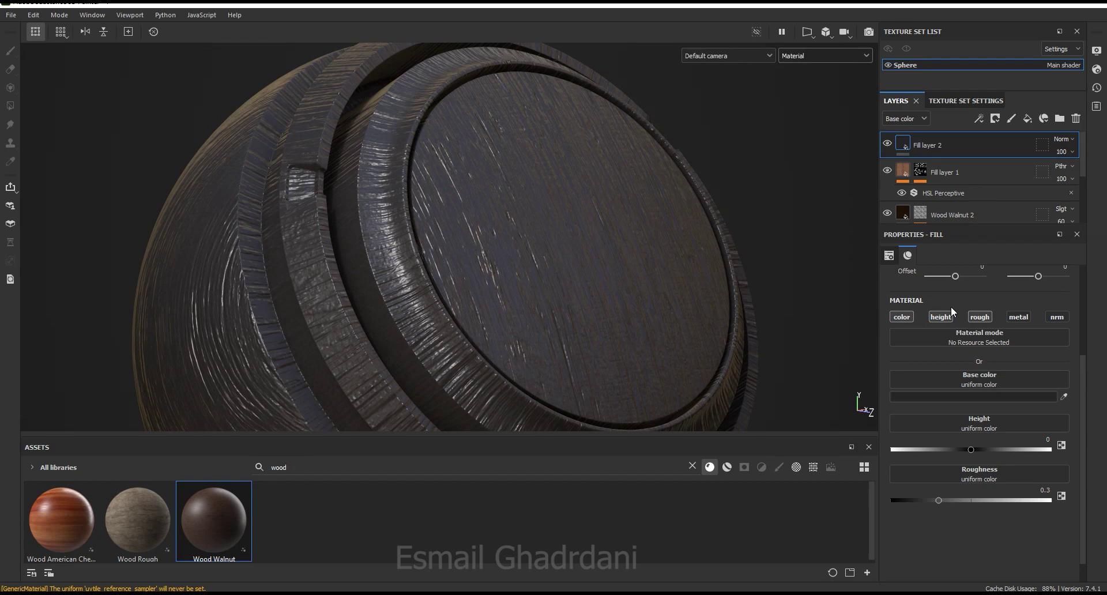
pyautogui.moveTo(939, 500); pyautogui.dragTo(1049, 500)
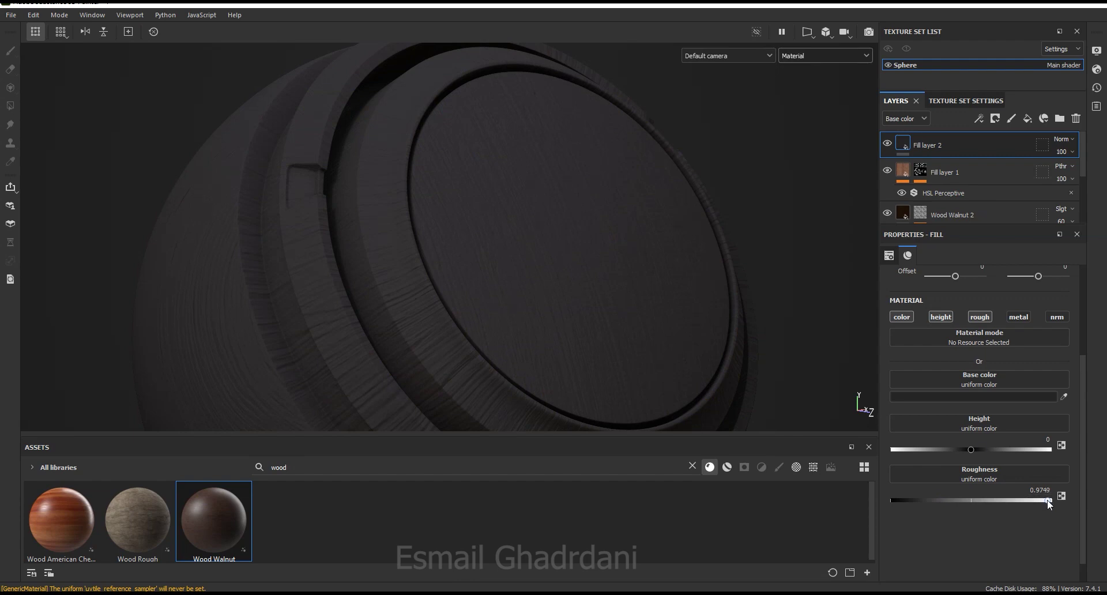
pyautogui.click(947, 450)
# - Add a black mask to Fill layer 2 with a fill effect using Directional Scratches
pyautogui.click(995, 118)
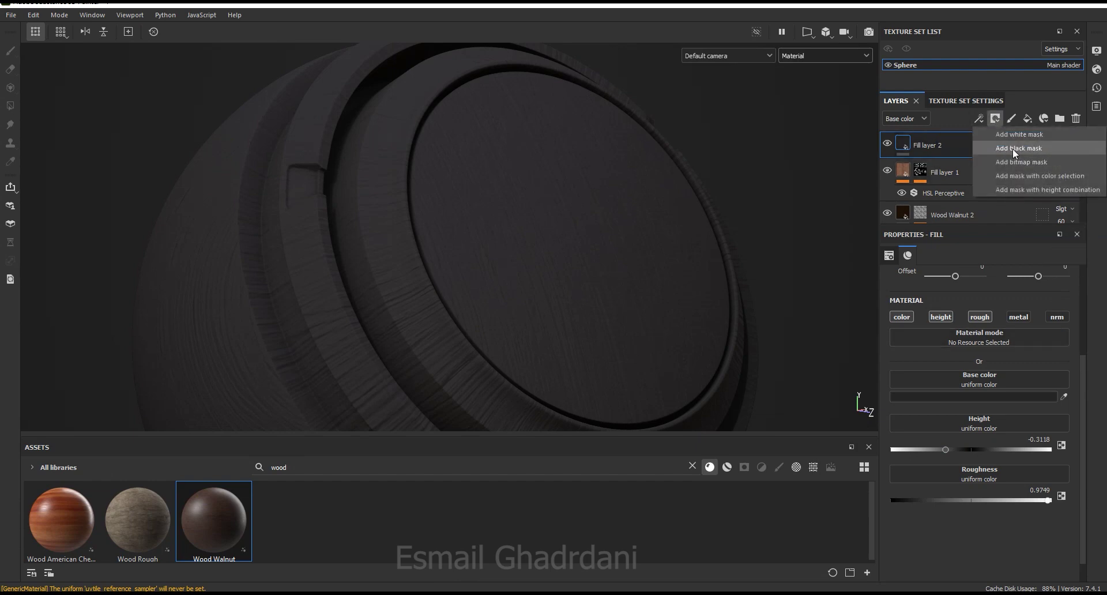
pyautogui.click(1013, 148)
pyautogui.click(979, 119)
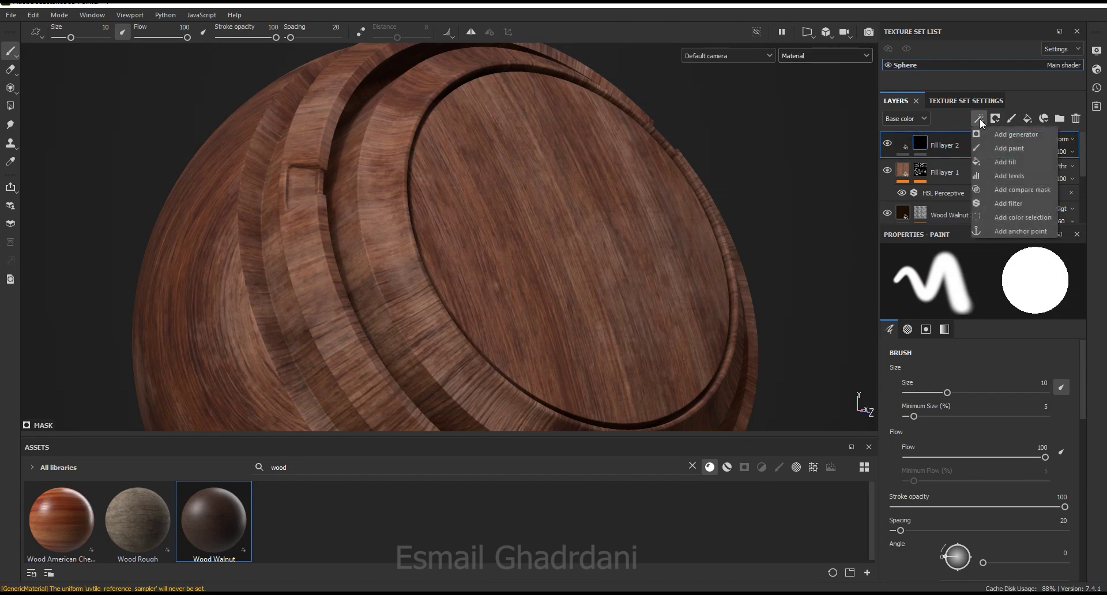
pyautogui.click(992, 161)
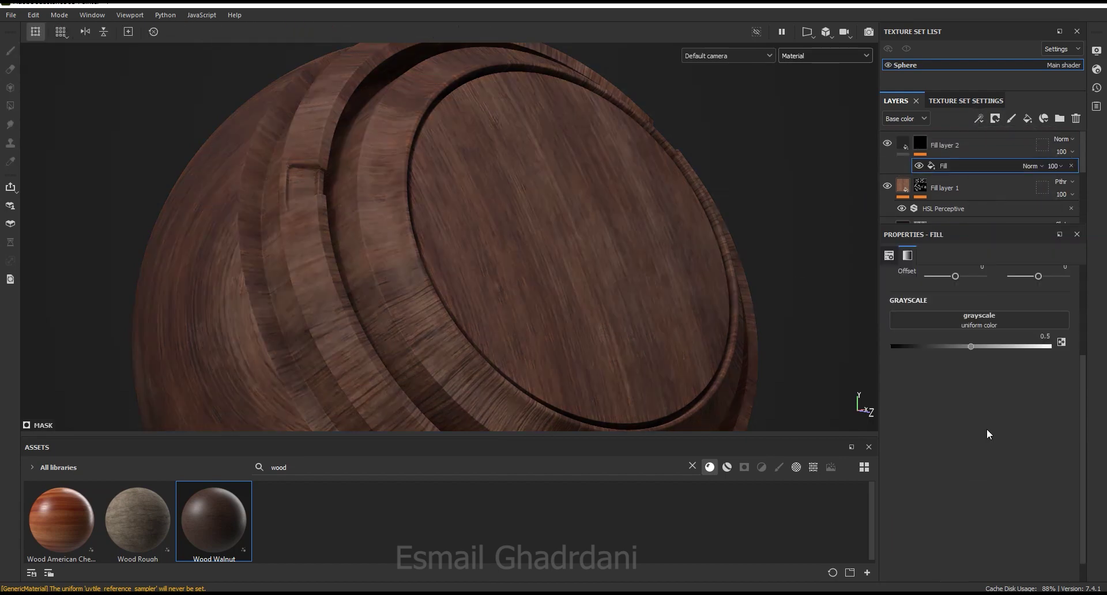
pyautogui.click(976, 321)
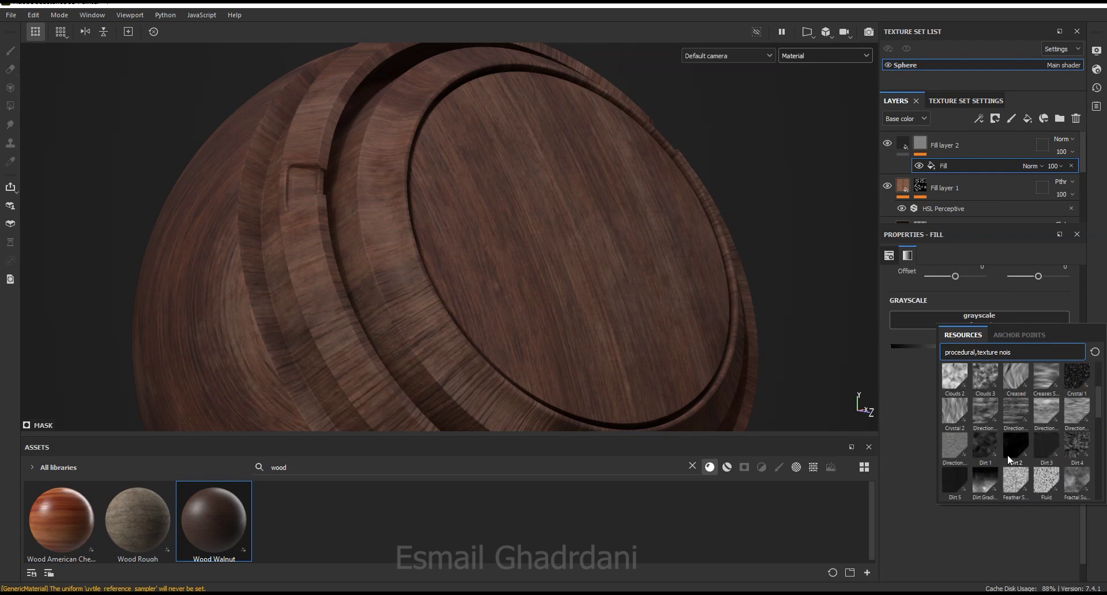
pyautogui.click(956, 451)
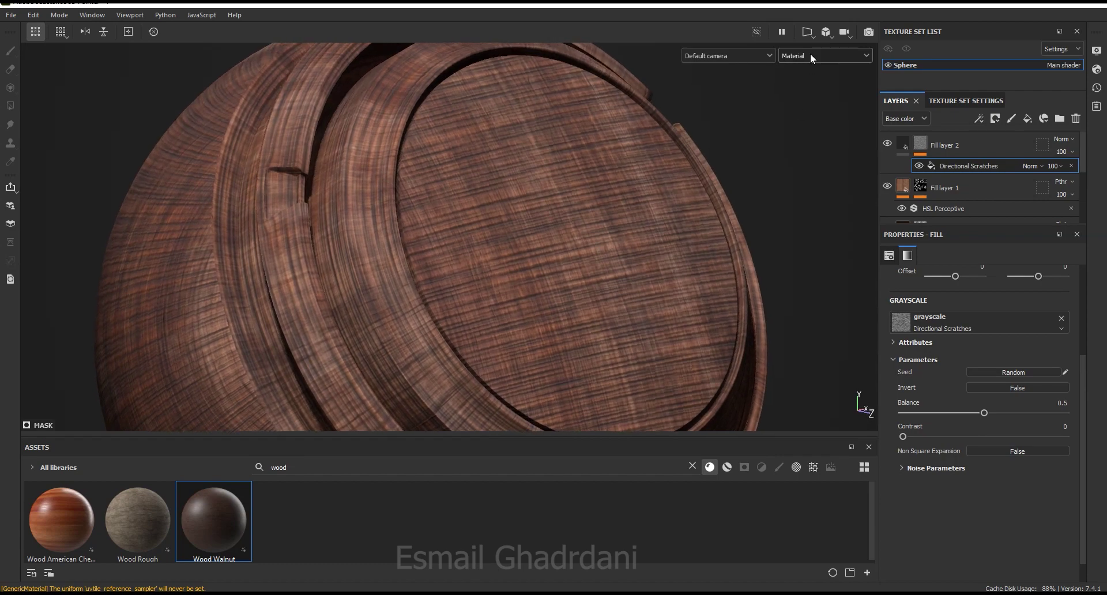
pyautogui.click(811, 56)
# - Preview the mask and set the scratches' UV rotation to 90 and scale to 3
pyautogui.click(796, 174)
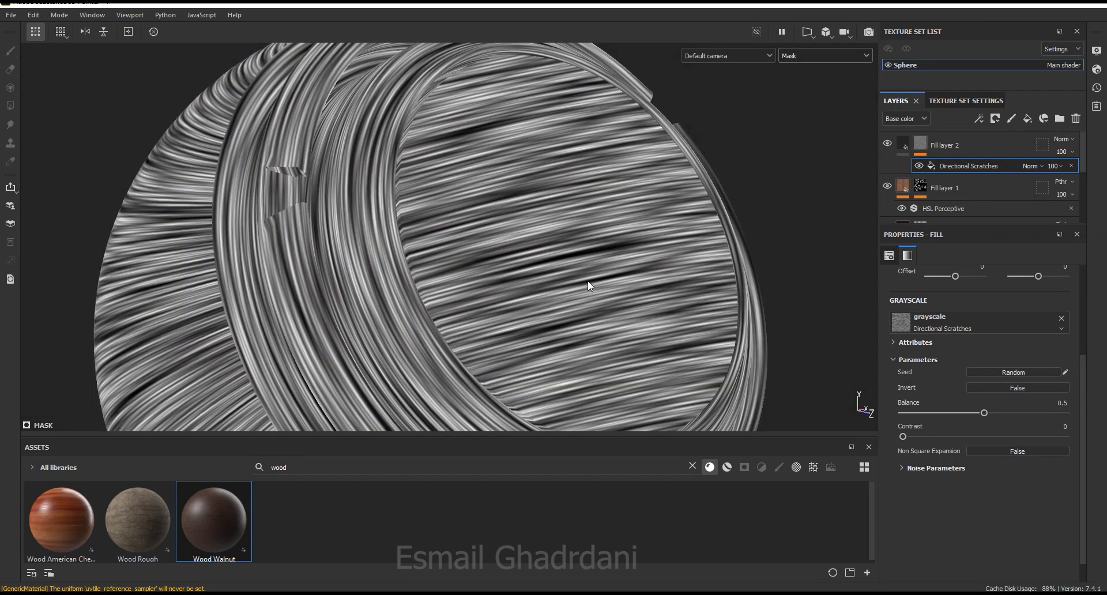
pyautogui.scroll(5, 1085, 296)
pyautogui.click(1065, 379)
pyautogui.write('90')
pyautogui.press('Return')
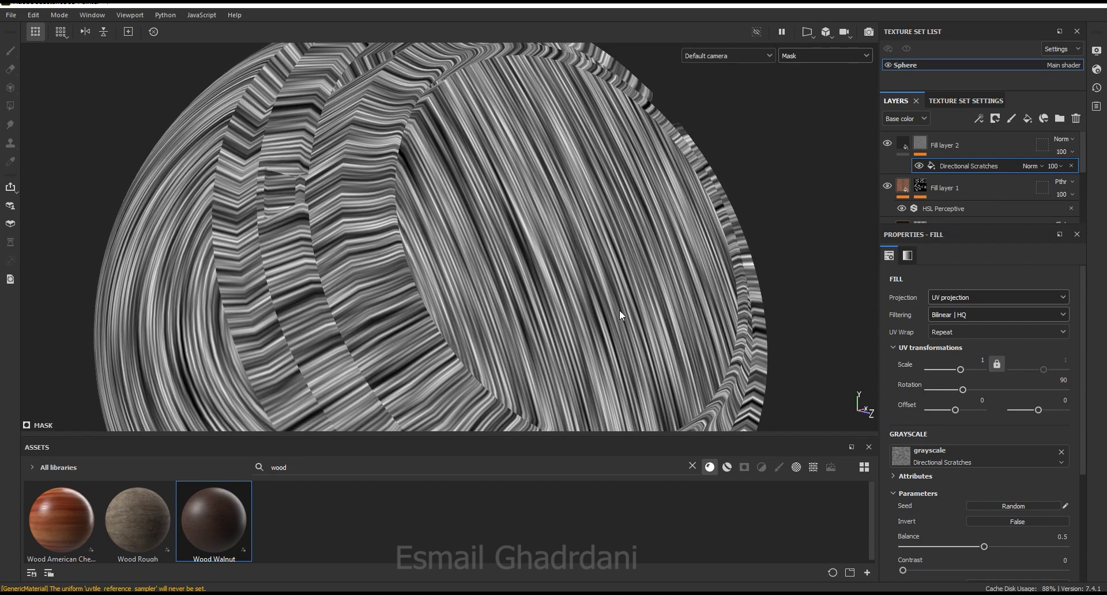
pyautogui.write('2')
pyautogui.press('Return')
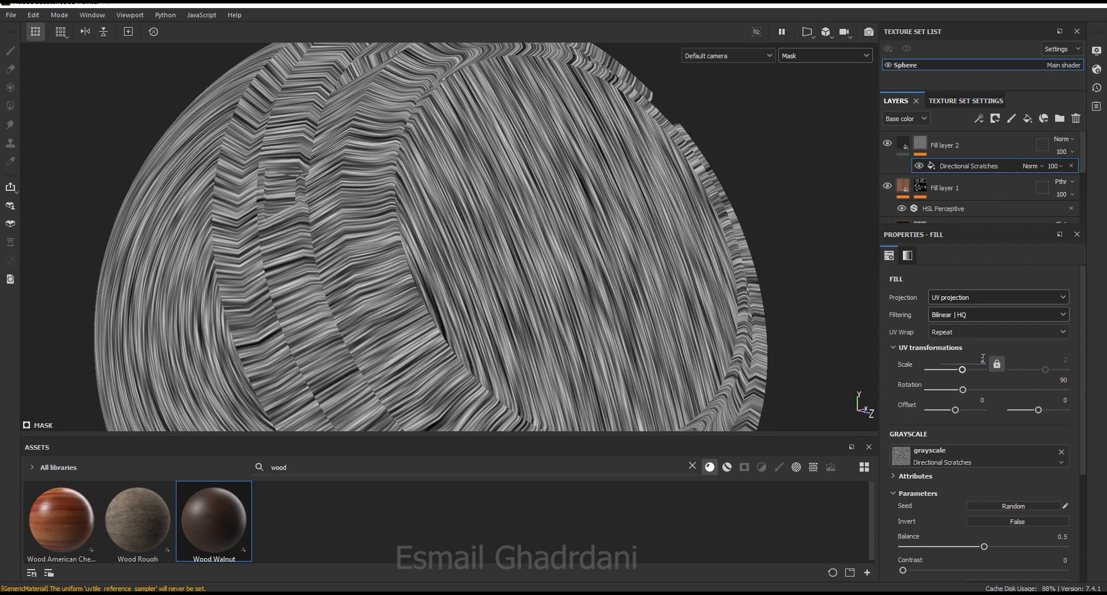
pyautogui.click(983, 359)
pyautogui.write('3')
pyautogui.press('Return')
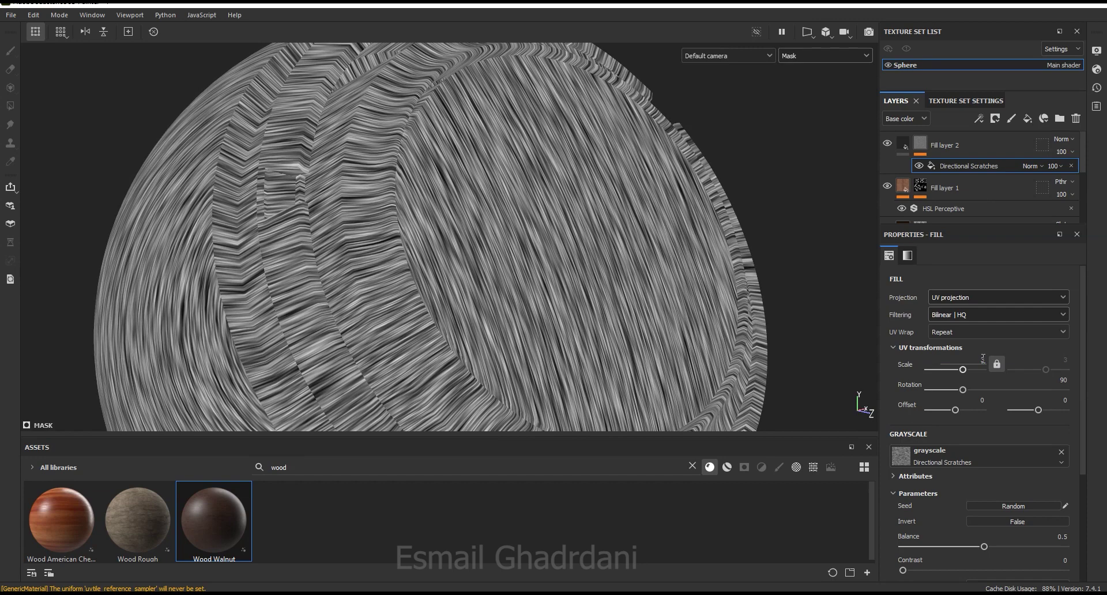
# - Raise the Directional Scratches contrast to 0.61
pyautogui.moveTo(1084, 361); pyautogui.dragTo(1096, 449)
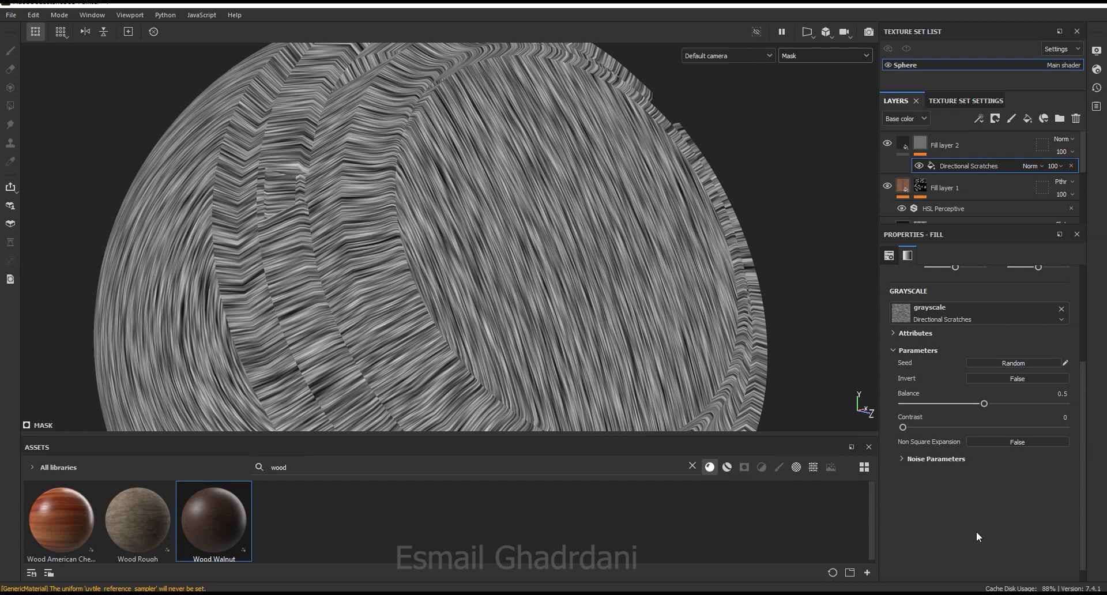
pyautogui.moveTo(903, 428); pyautogui.dragTo(984, 427)
pyautogui.click(1002, 426)
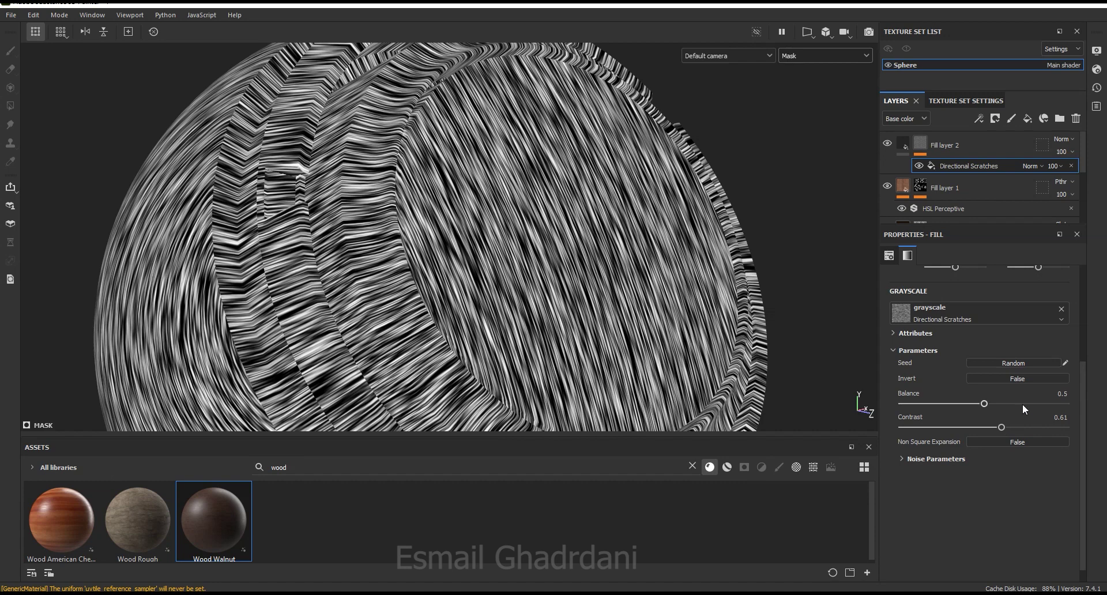
pyautogui.click(982, 122)
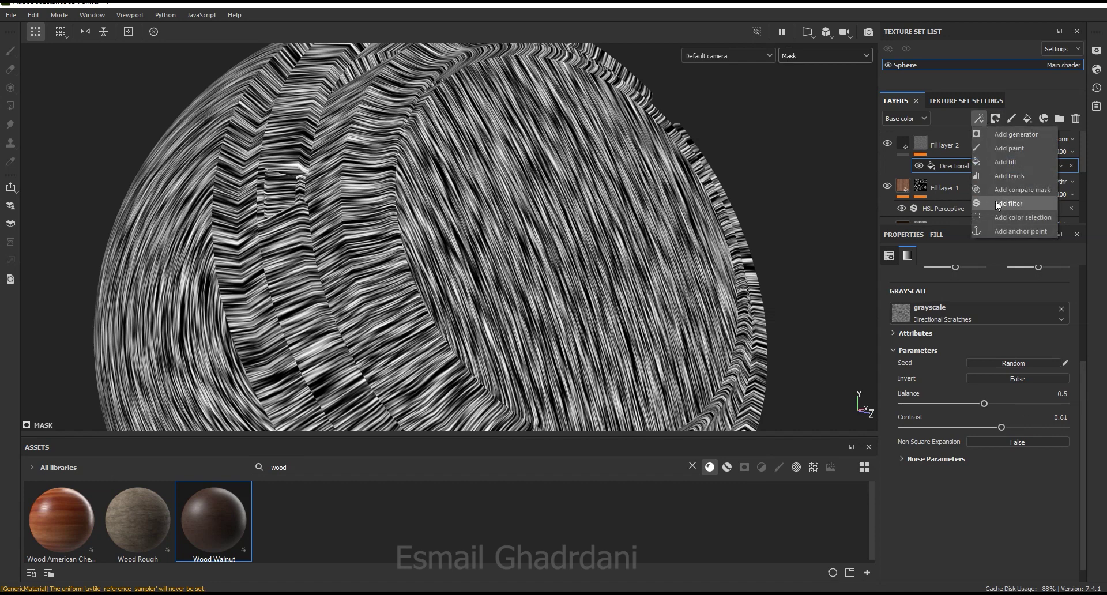
# - Add a Warp filter to Fill layer 2's mask at intensity 2.57
pyautogui.click(995, 200)
pyautogui.click(948, 276)
pyautogui.scroll(-5, 1063, 415)
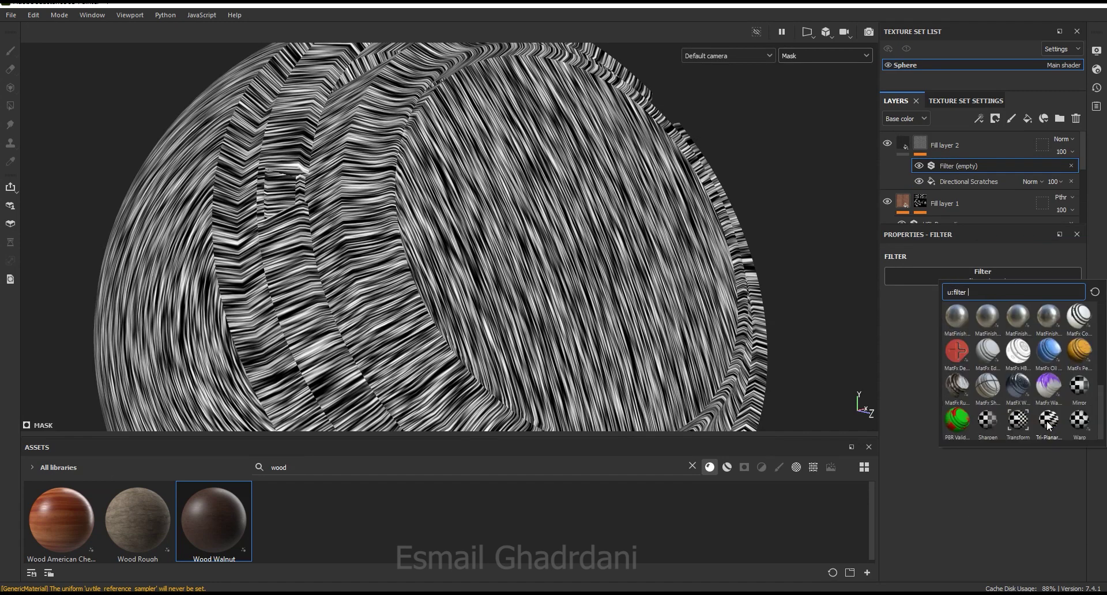
pyautogui.click(1079, 420)
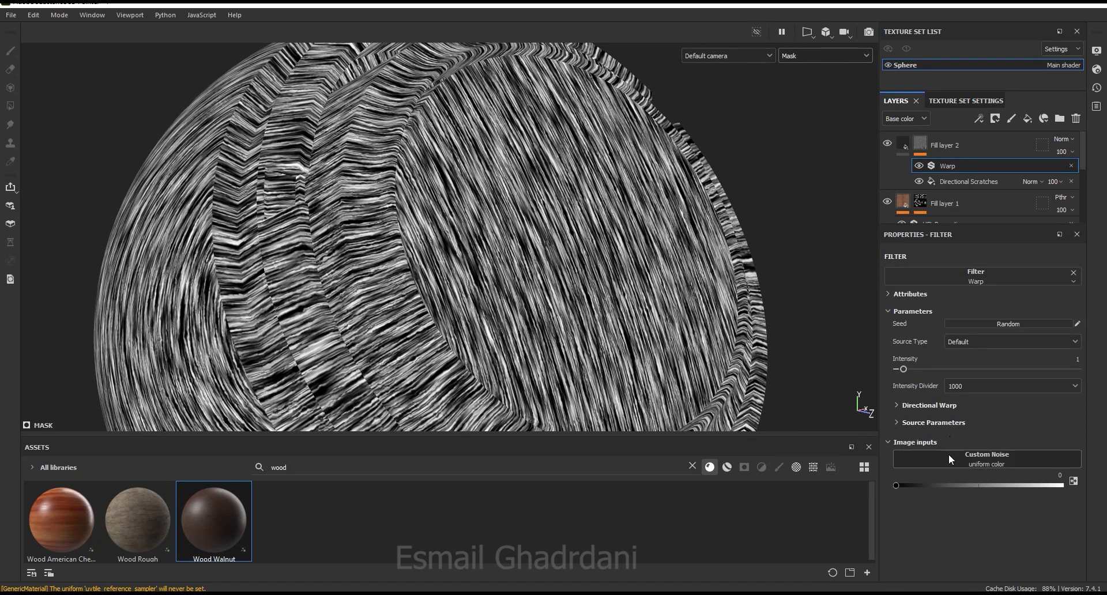
pyautogui.moveTo(918, 366); pyautogui.dragTo(912, 370)
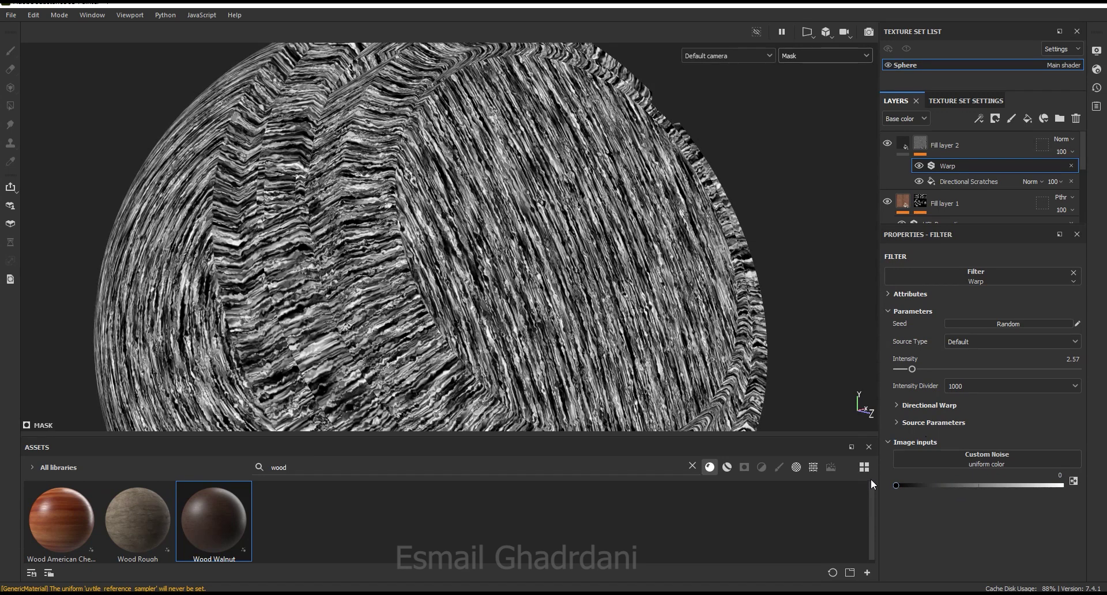
# - Try the Warp custom noise input at 1, reset it to 0, and return to Directional Scratches
pyautogui.scroll(2, 561, 192)
pyautogui.scroll(2, 577, 257)
pyautogui.click(1061, 485)
pyautogui.click(896, 486)
pyautogui.scroll(2, 556, 208)
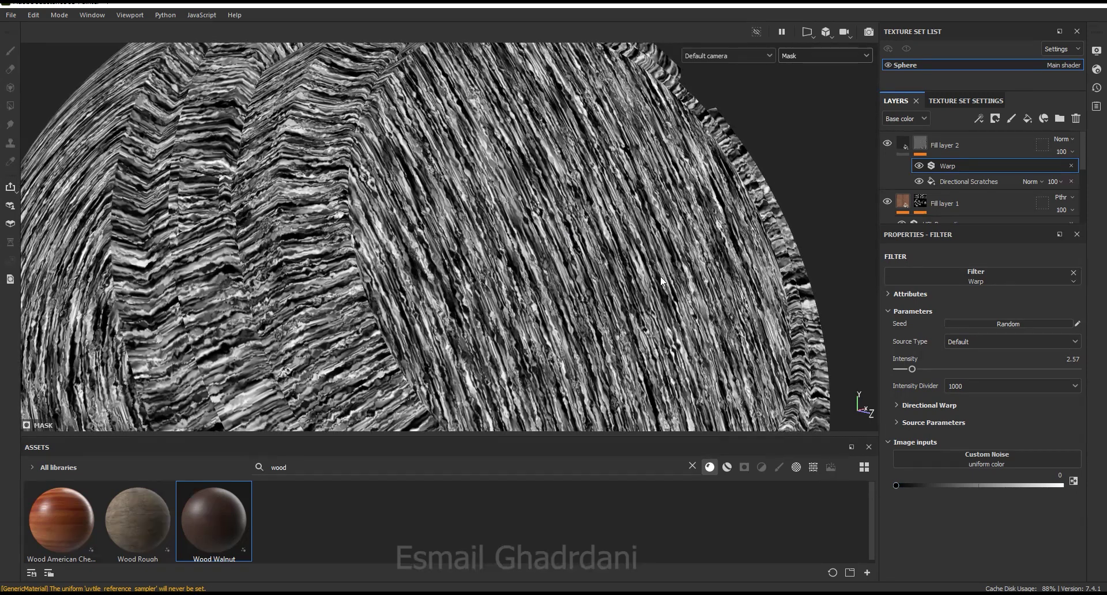
pyautogui.scroll(2, 663, 282)
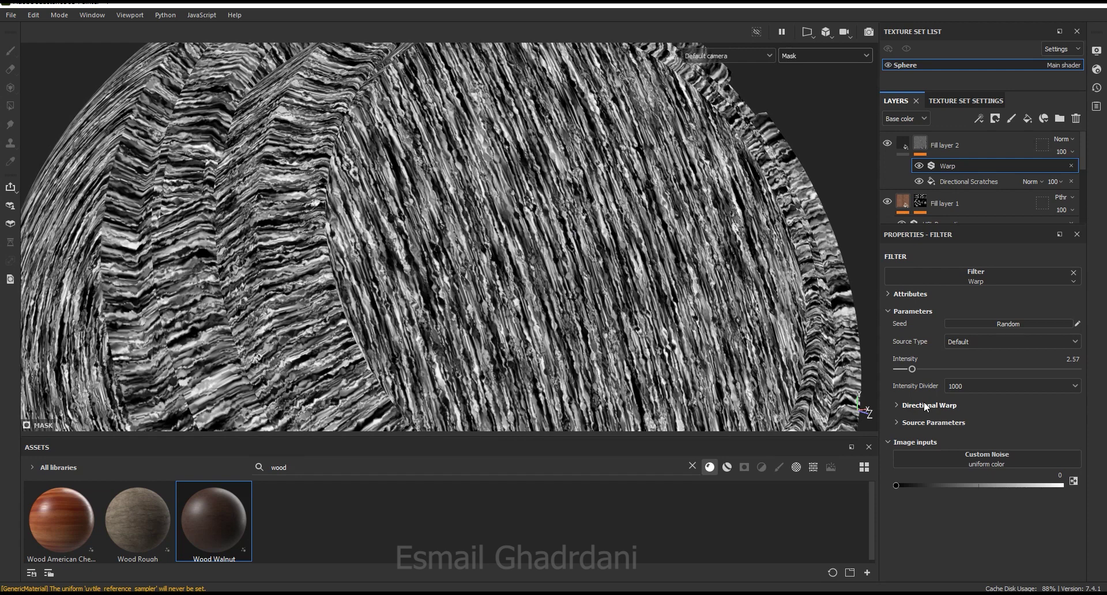
pyautogui.click(984, 182)
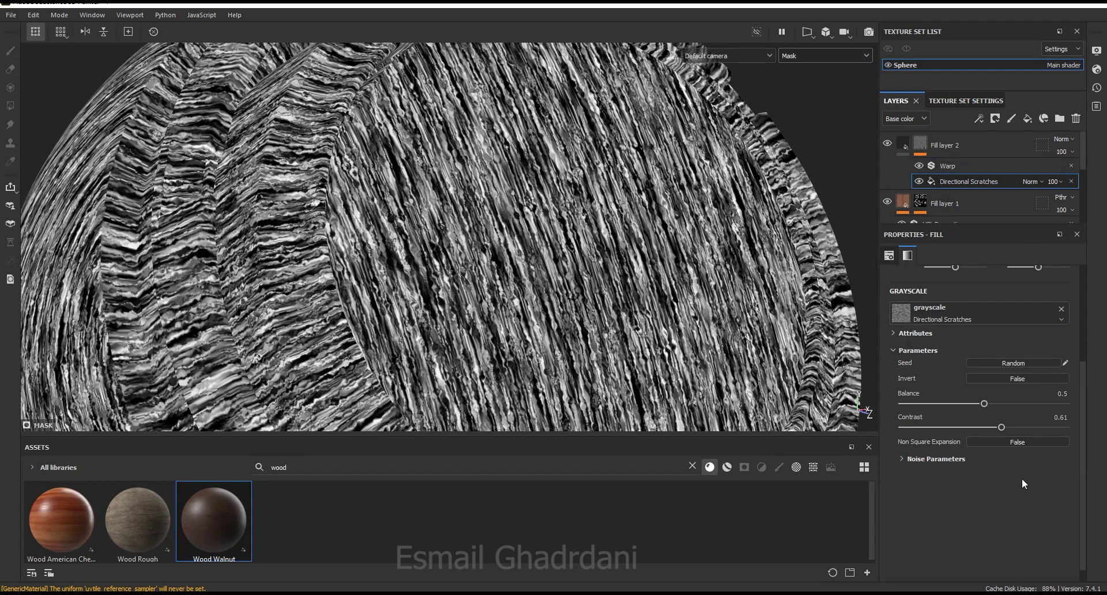
# - Set the Directional Scratches noise Scale to 3 and lower Pattern Amount to 0.05 for sparse streaks
pyautogui.click(1022, 459)
pyautogui.moveTo(1085, 449); pyautogui.dragTo(1094, 505)
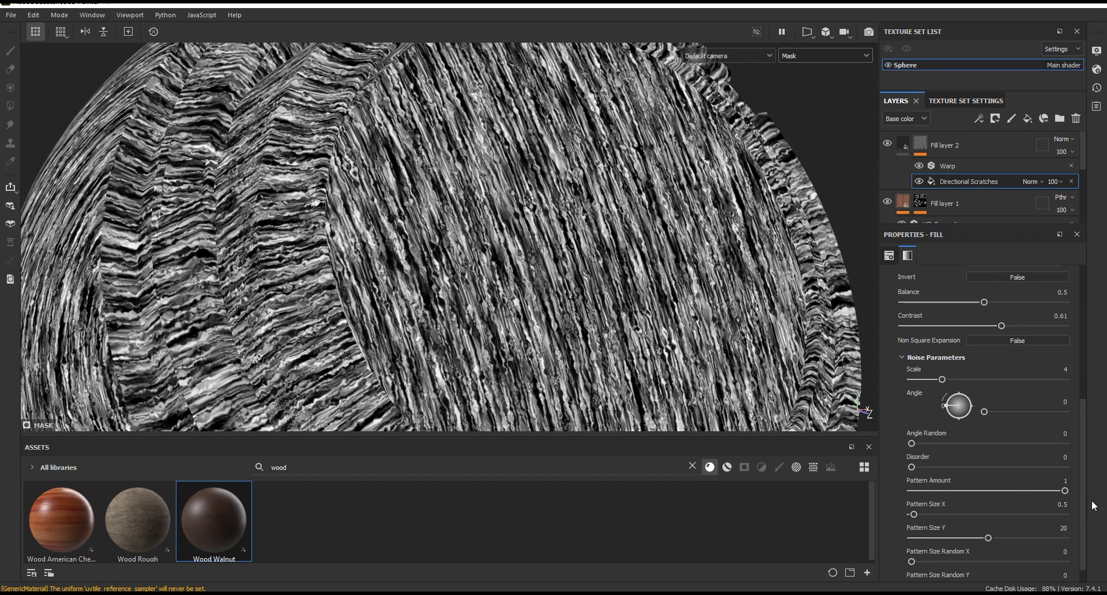
pyautogui.moveTo(936, 378); pyautogui.dragTo(933, 379)
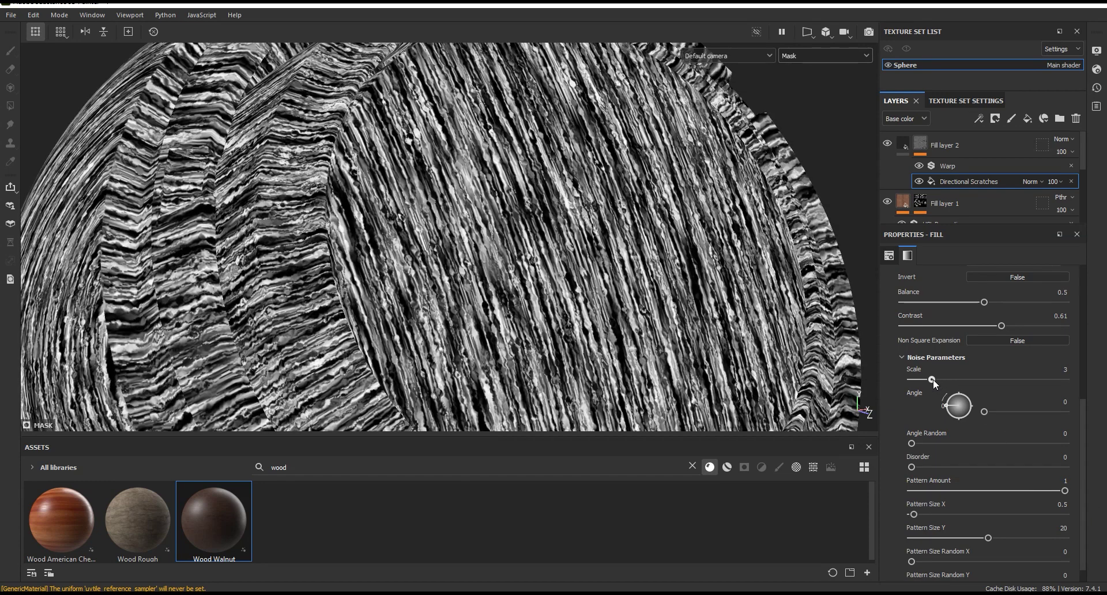
pyautogui.scroll(-1, 1082, 461)
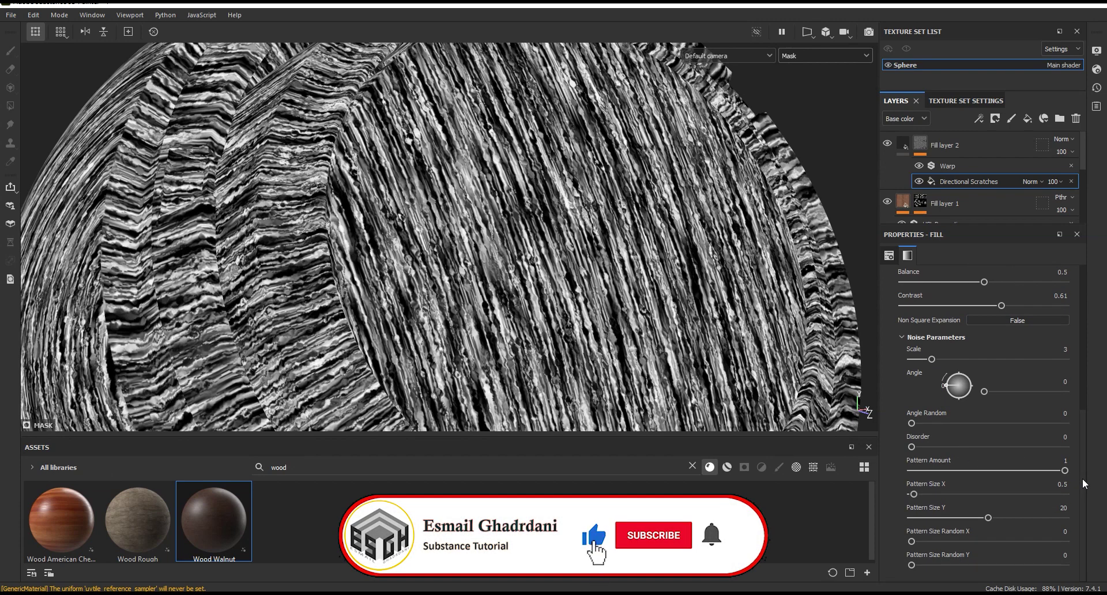
pyautogui.moveTo(1065, 471); pyautogui.dragTo(937, 478)
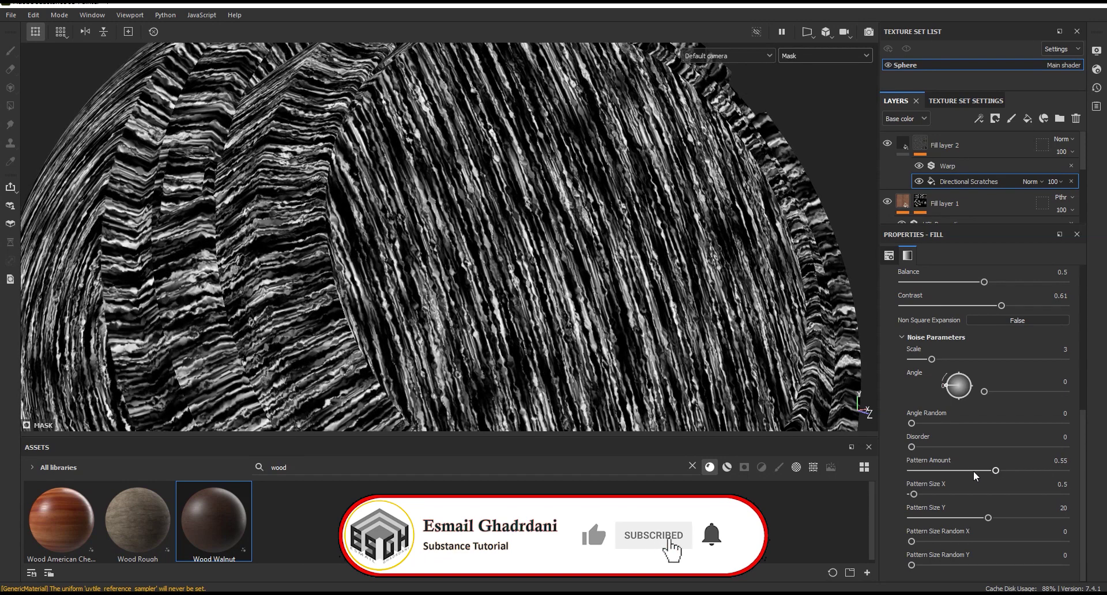
pyautogui.moveTo(936, 478); pyautogui.dragTo(920, 470)
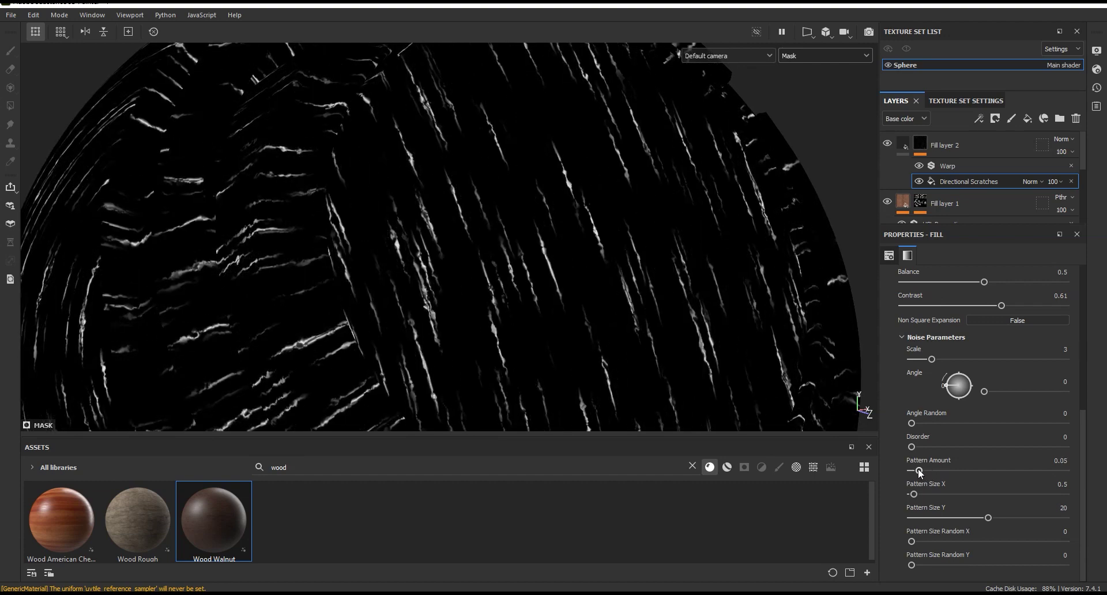
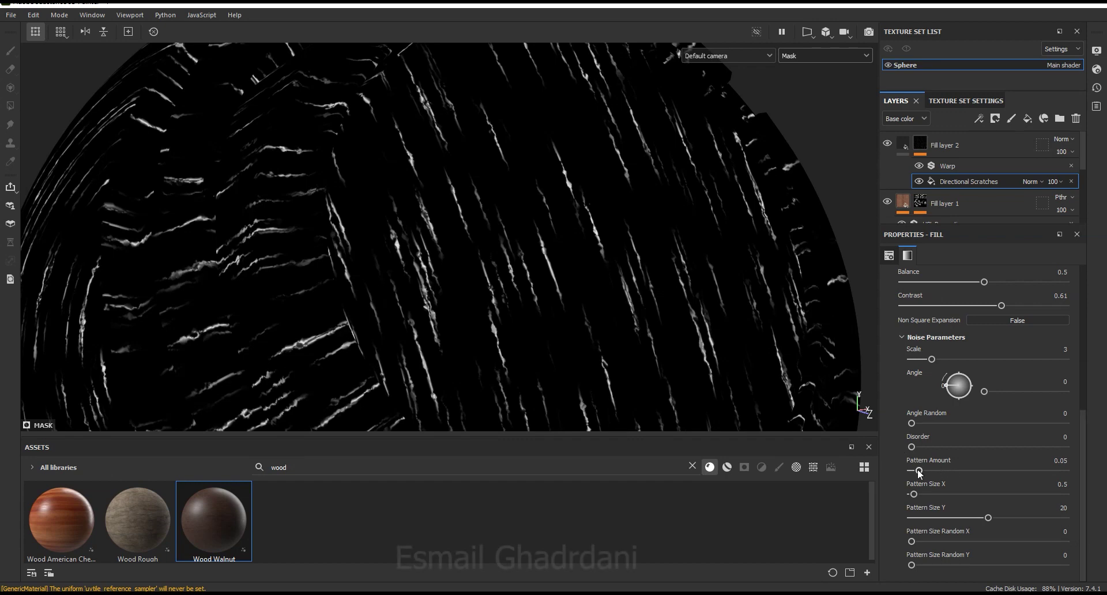
# - Reduce the directional scratch pattern amount to 0.04 and show the full wood material in the viewport
pyautogui.moveTo(920, 471); pyautogui.dragTo(917, 471)
pyautogui.moveTo(1081, 456); pyautogui.dragTo(1080, 326)
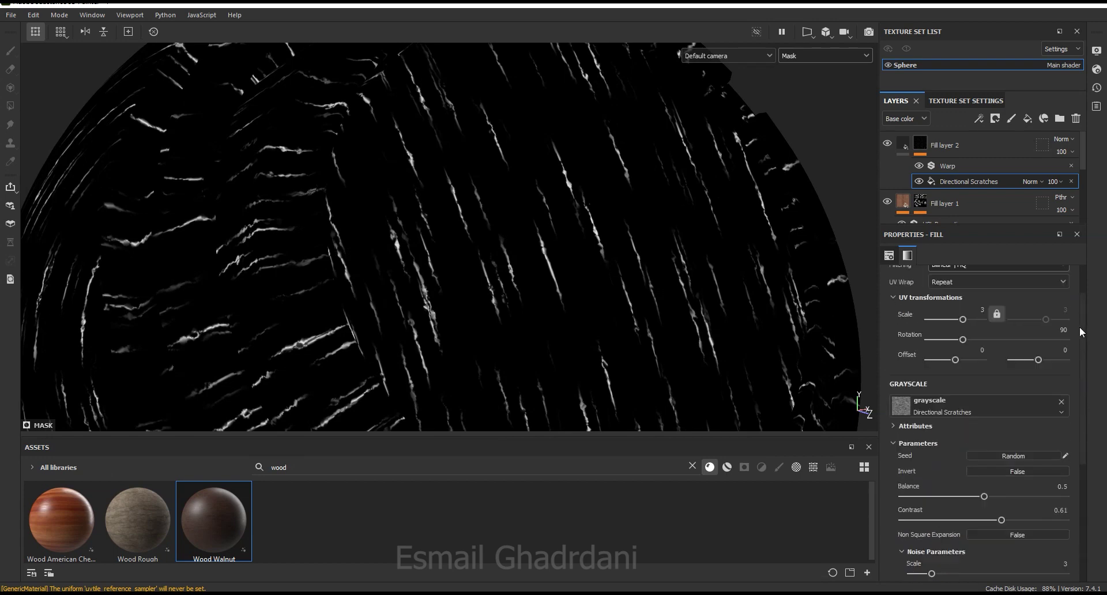
pyautogui.click(957, 167)
pyautogui.click(788, 58)
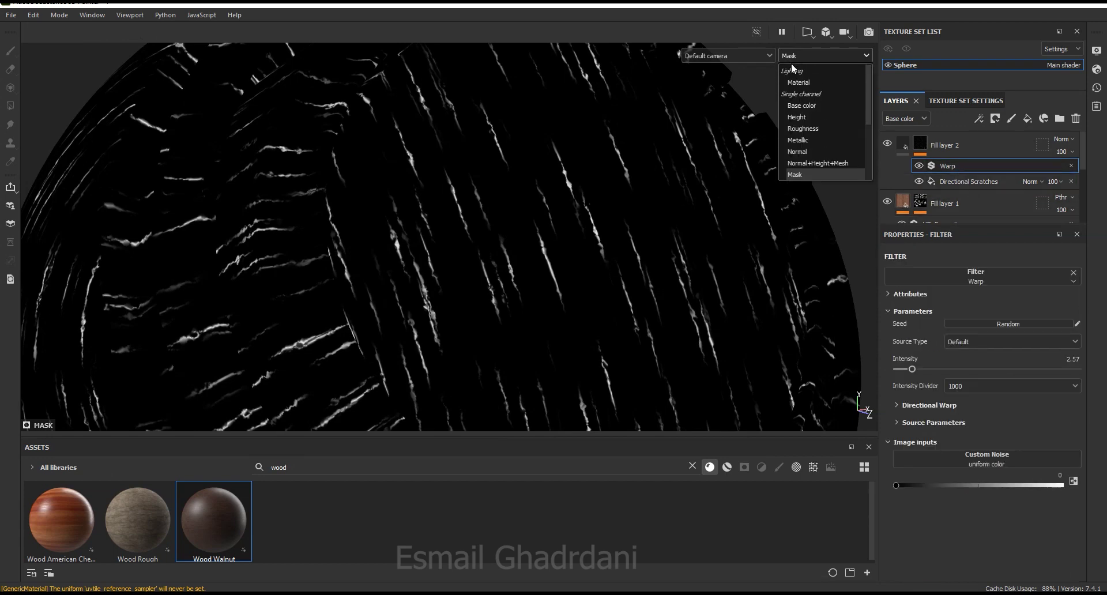
pyautogui.click(798, 81)
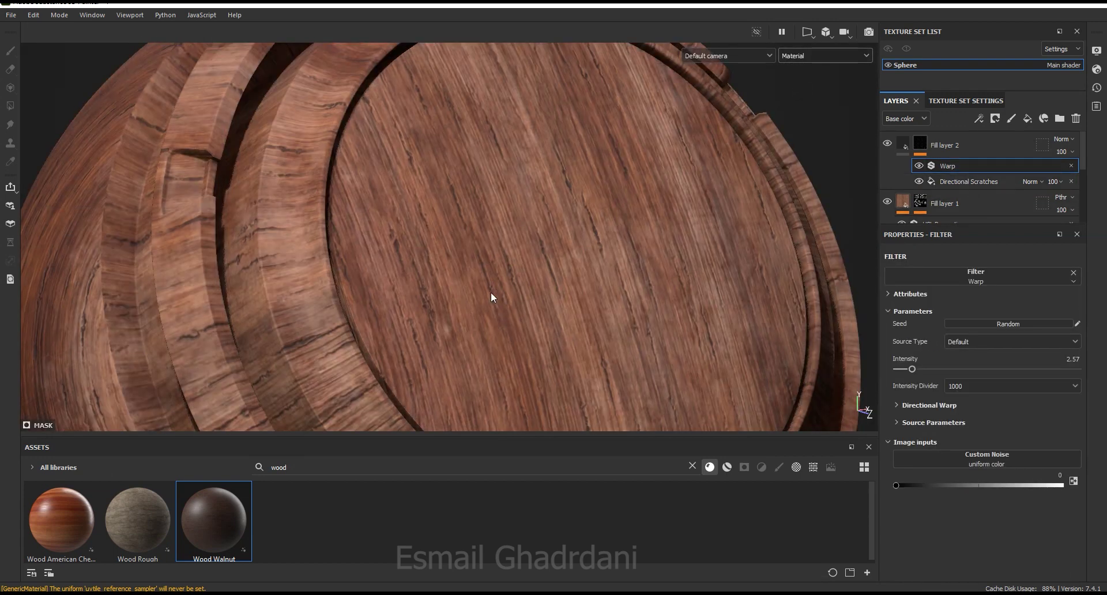
pyautogui.keyDown('alt'); pyautogui.moveTo(491, 292); pyautogui.dragTo(440, 185); pyautogui.keyUp('alt')
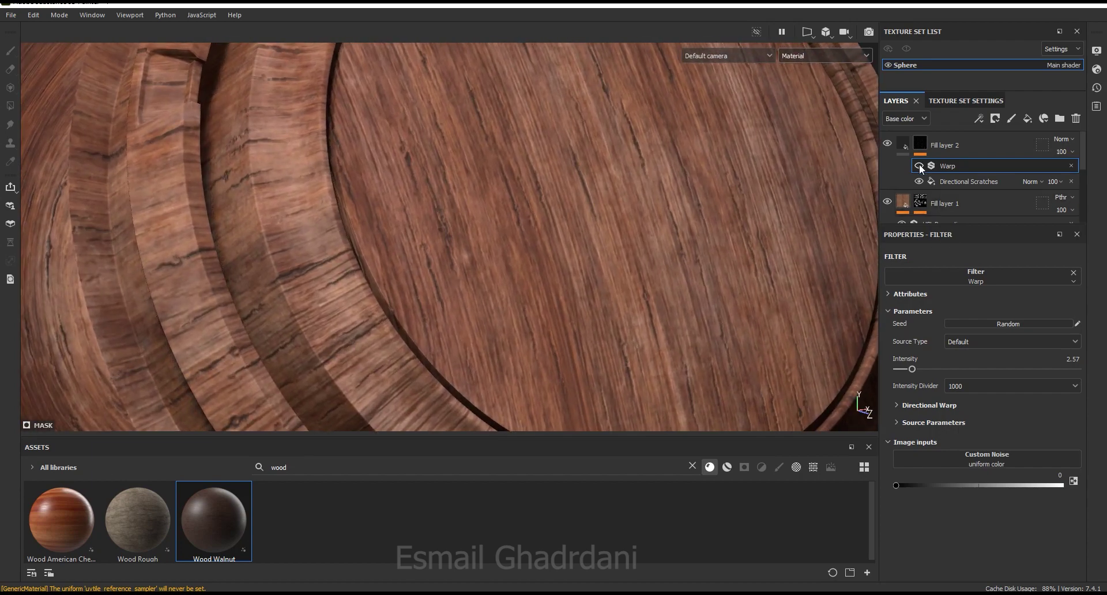
# - Compare the warp on and off, try a 0.1 pattern amount, then revert to 0.04
pyautogui.click(887, 143)
pyautogui.click(887, 144)
pyautogui.click(961, 182)
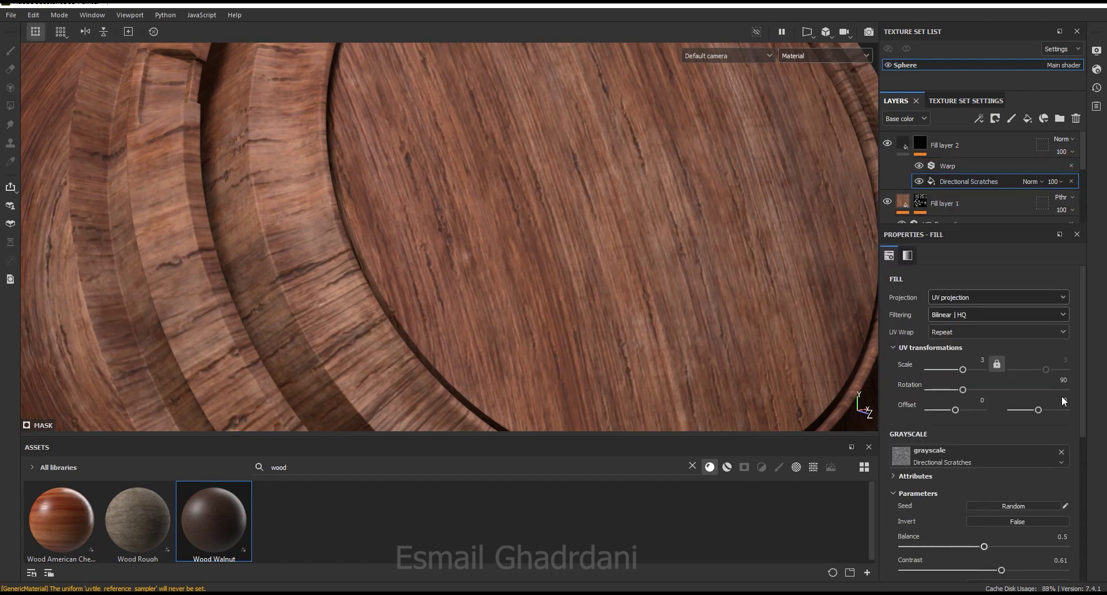
pyautogui.scroll(-3, 980, 449)
pyautogui.scroll(-2, 957, 473)
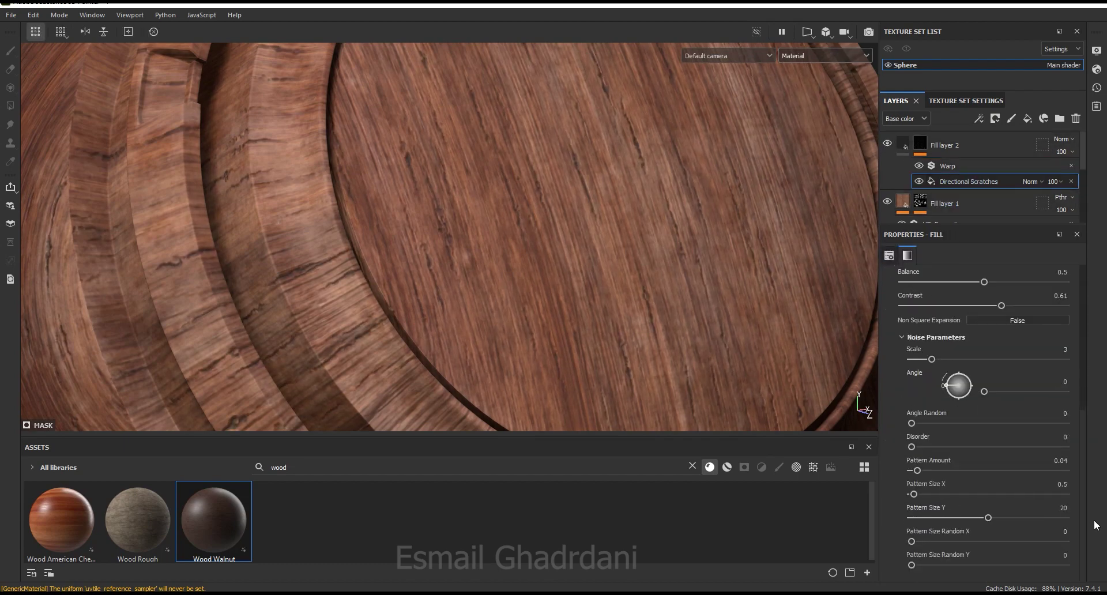
pyautogui.click(927, 471)
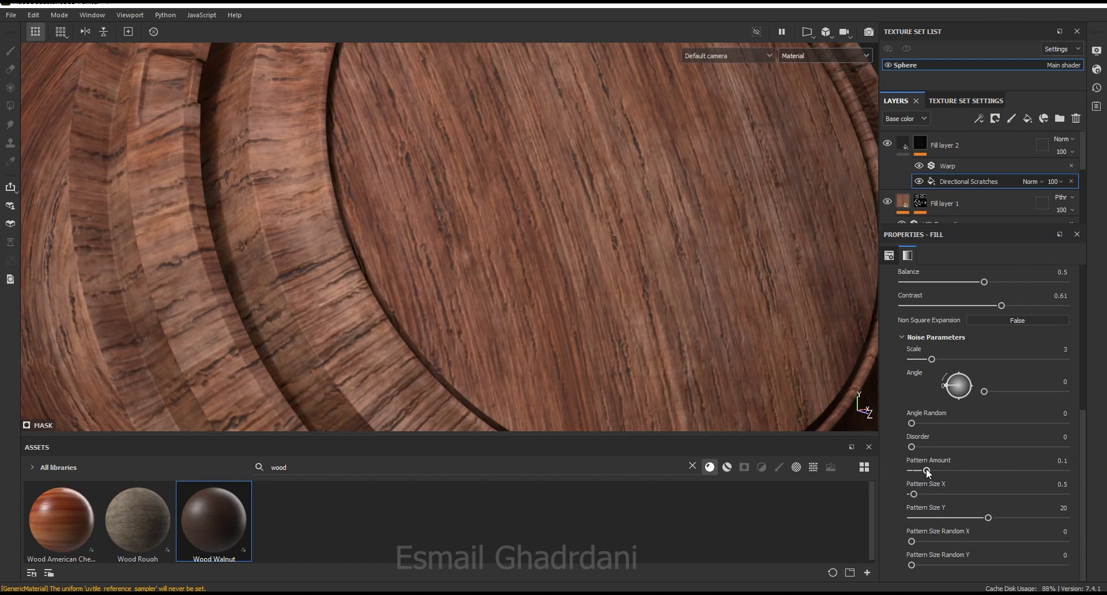
pyautogui.hotkey('ctrl', 'z')
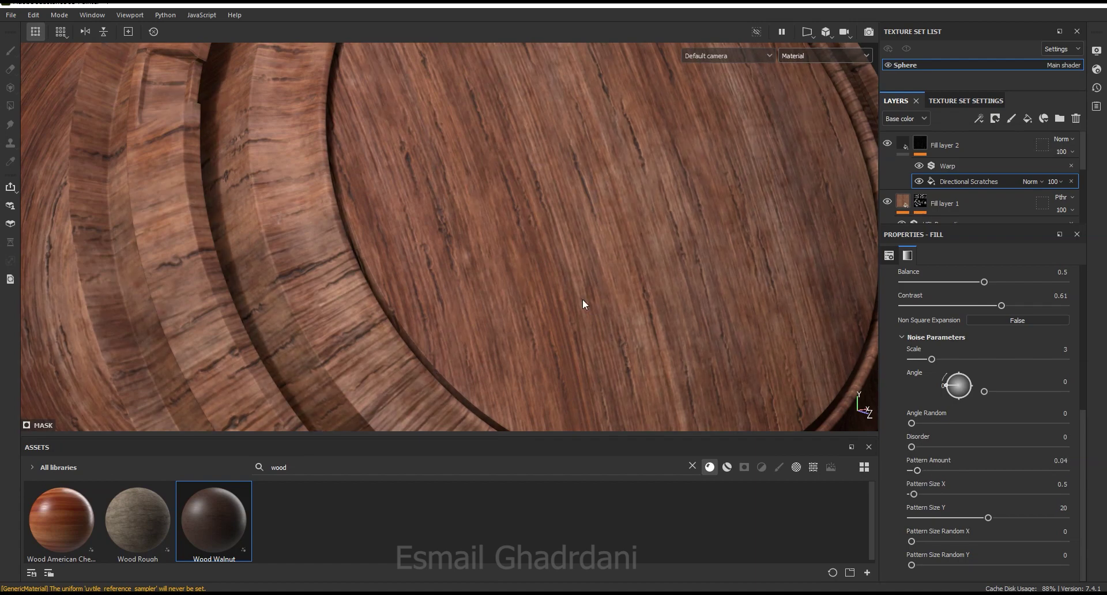
pyautogui.scroll(-5, 583, 299)
pyautogui.moveTo(509, 202)
pyautogui.keyDown('alt'); pyautogui.mouseDown()
pyautogui.moveTo(542, 197)
pyautogui.moveTo(578, 243)
pyautogui.mouseUp(); pyautogui.keyUp('alt')
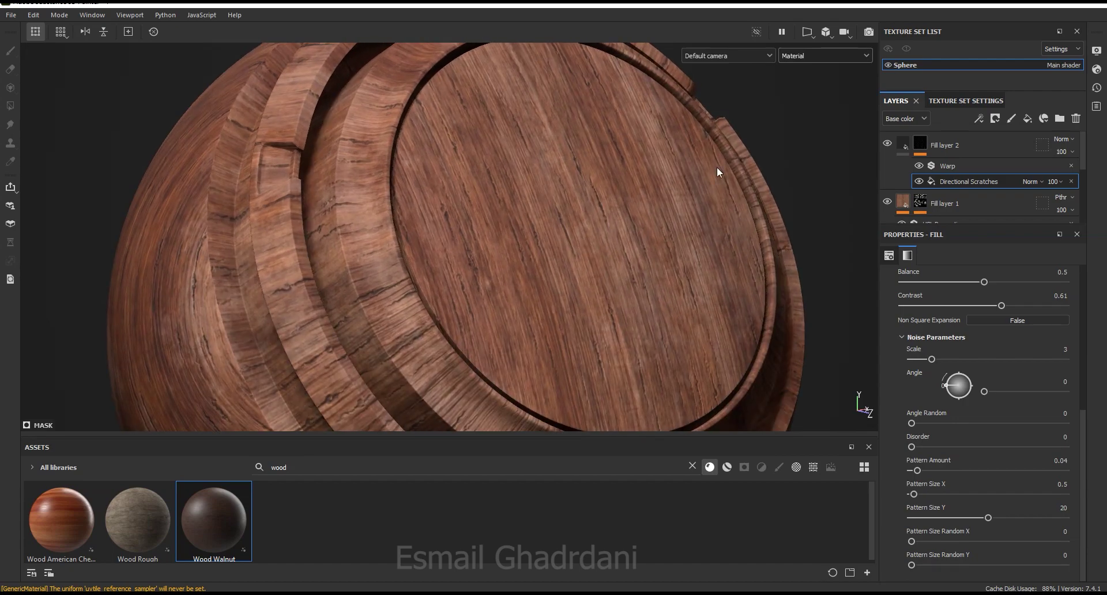
pyautogui.click(960, 168)
# - Add a fill effect above the Warp filter in Fill layer 2's mask
pyautogui.click(979, 118)
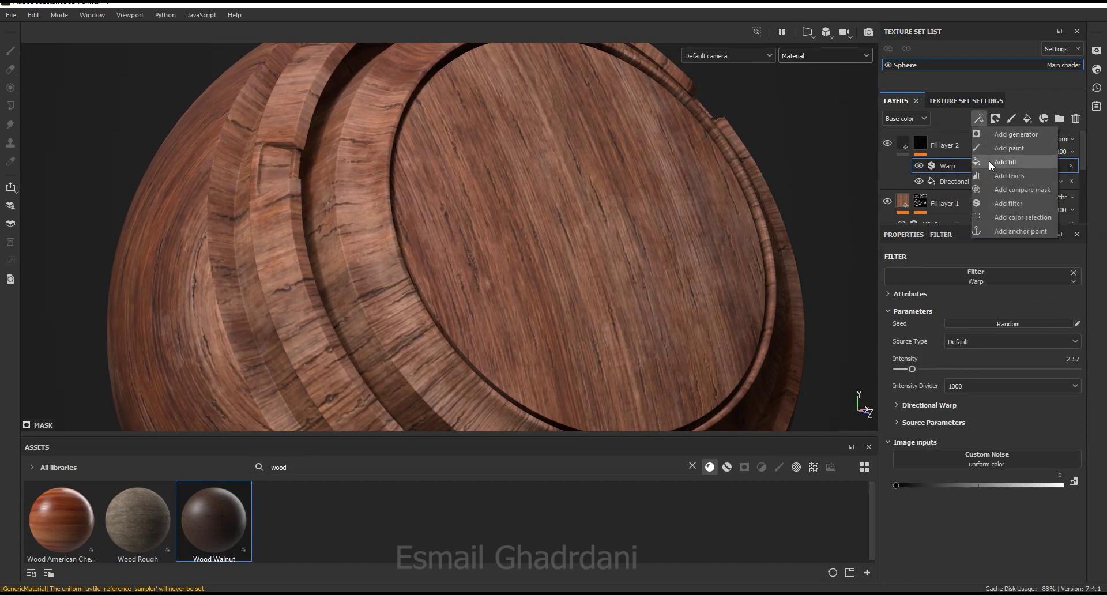
pyautogui.click(988, 160)
pyautogui.click(1002, 300)
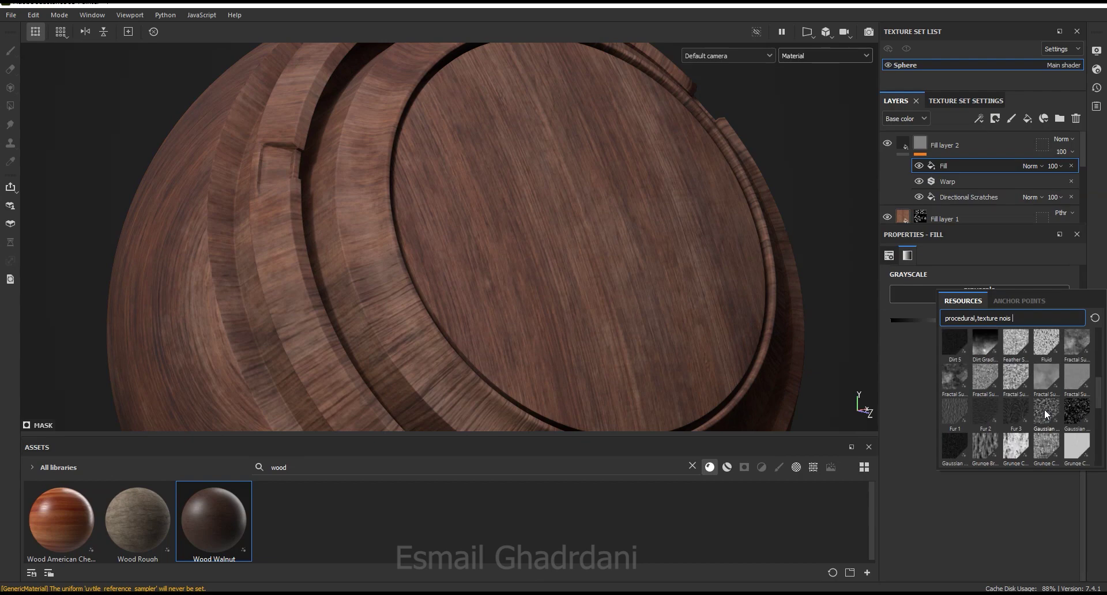
# - Replace the noise search in the grayscale resource picker with 'grun', then close the picker
pyautogui.scroll(-3, 1047, 414)
pyautogui.scroll(3, 1046, 414)
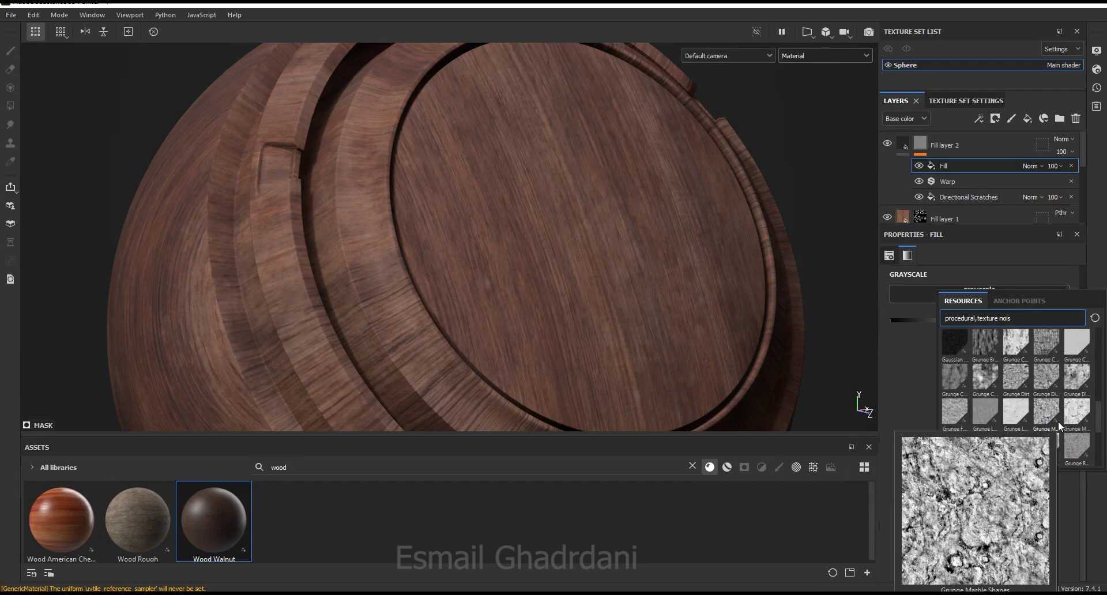
pyautogui.moveTo(1077, 443)
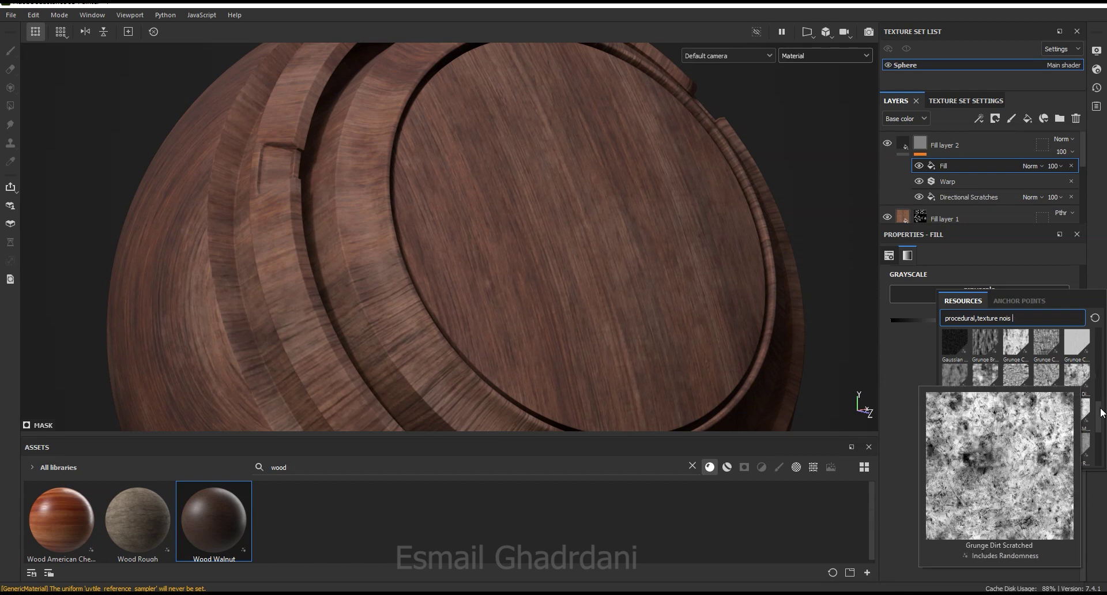
pyautogui.scroll(-2, 1101, 414)
pyautogui.scroll(-2, 1100, 418)
pyautogui.scroll(-2, 1100, 425)
pyautogui.scroll(1, 1100, 421)
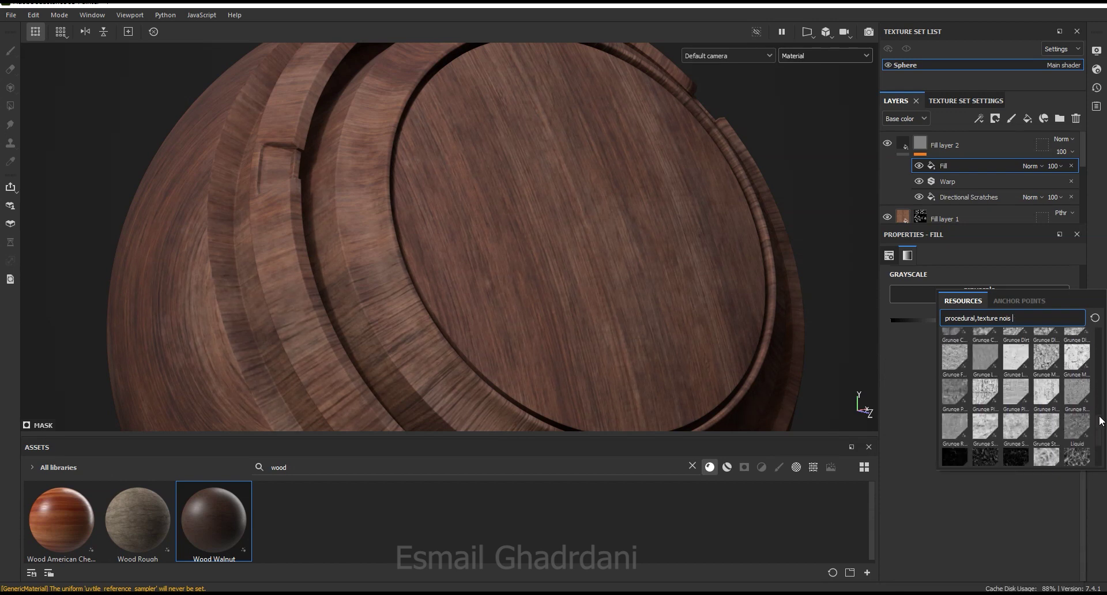
pyautogui.press('BackSpace')
pyautogui.press('BackSpace')
pyautogui.press('BackSpace')
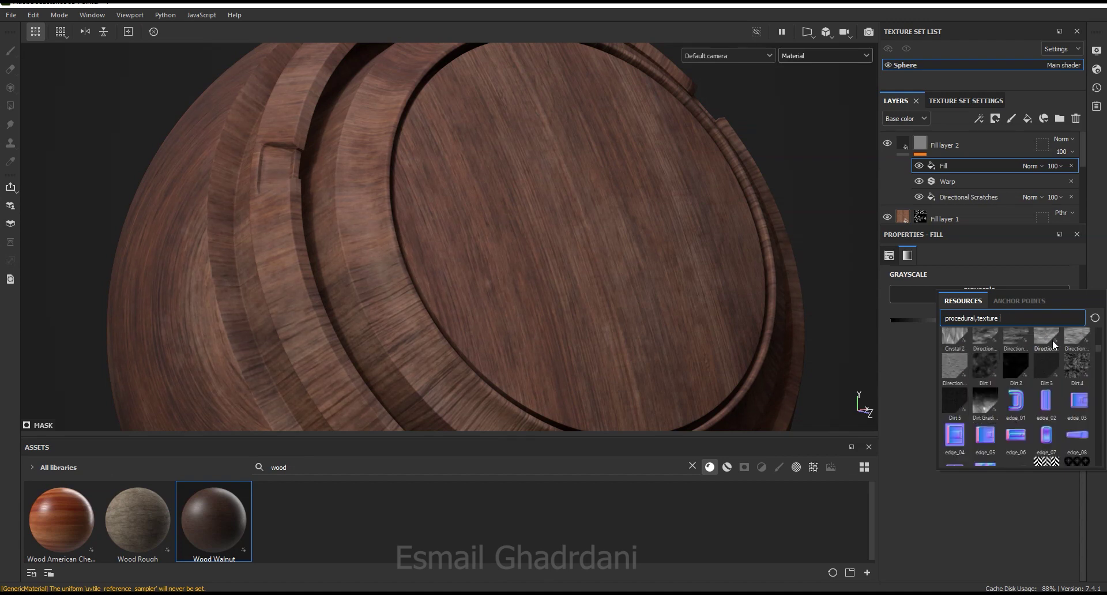
pyautogui.write('g')
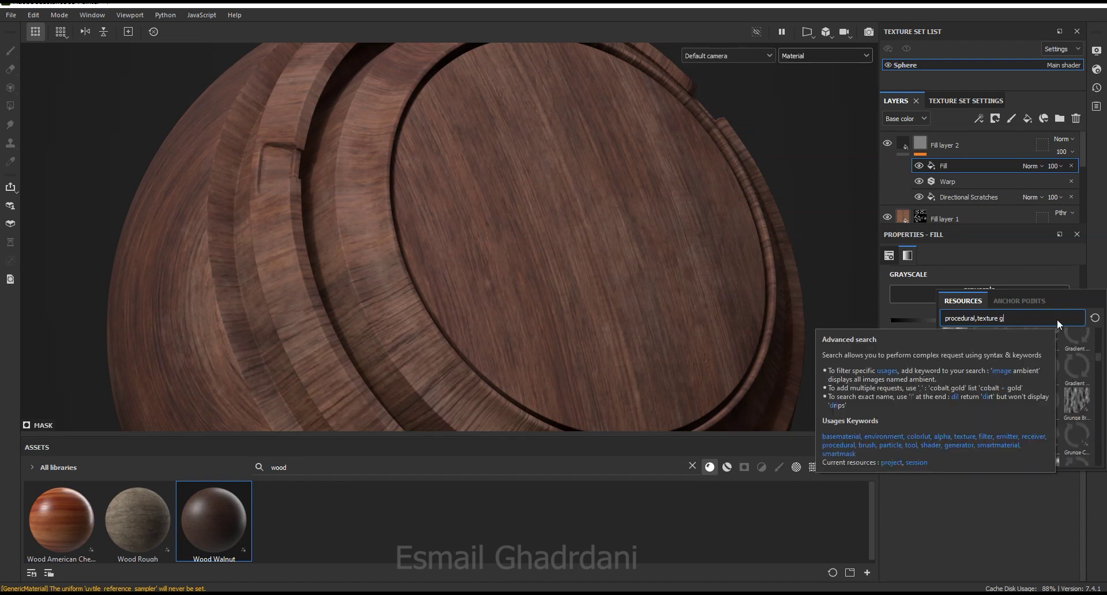
pyautogui.write('run')
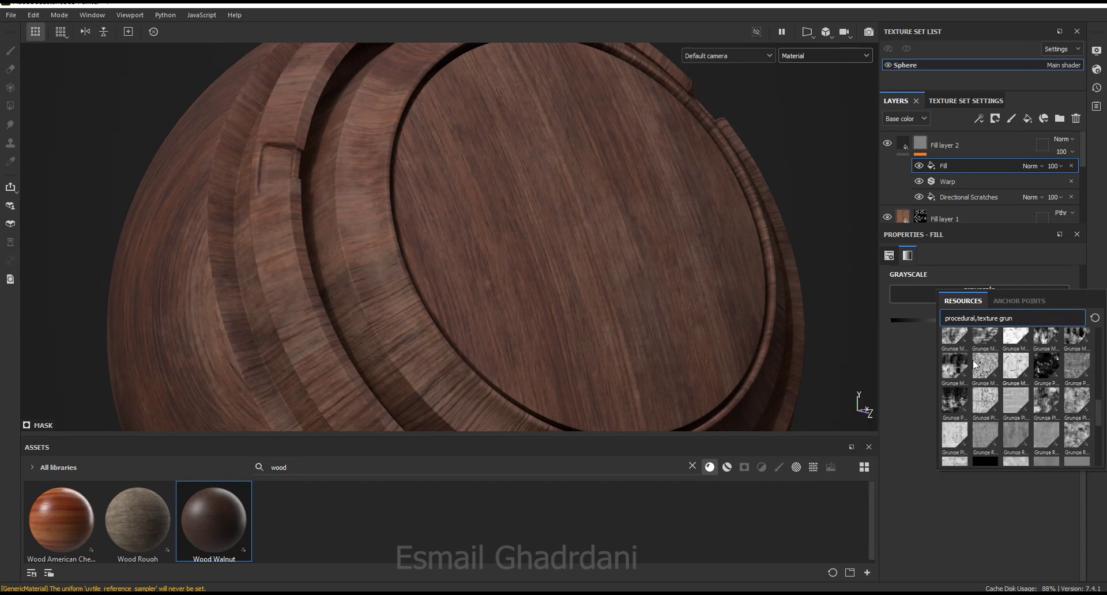
pyautogui.click(692, 466)
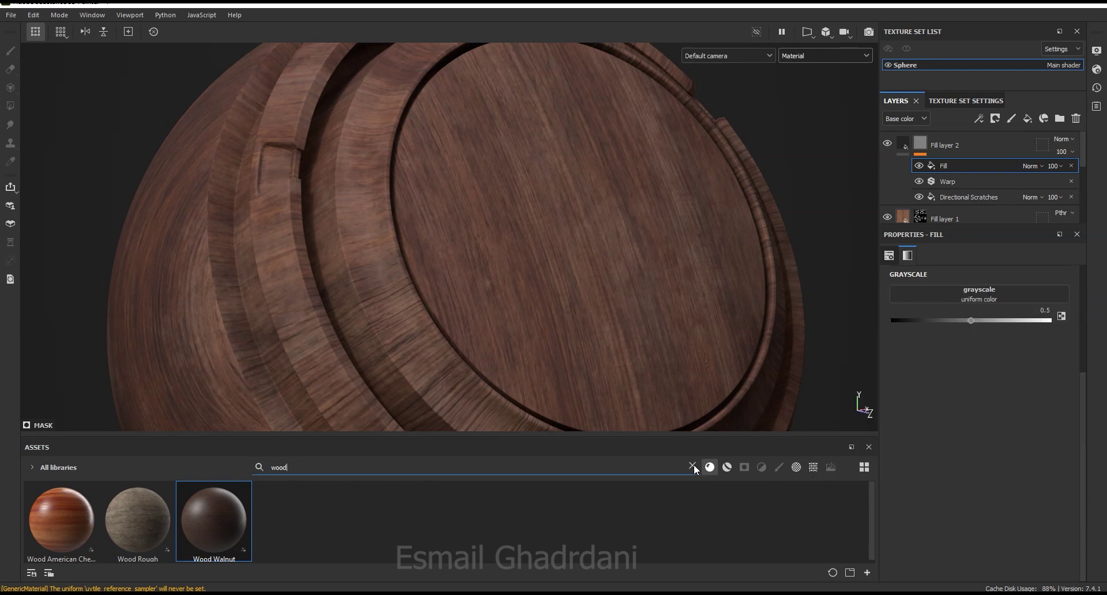
# - Filter the Assets to procedural textures and search for 'glrung' grunge maps
pyautogui.click(693, 466)
pyautogui.click(814, 467)
pyautogui.click(511, 467)
pyautogui.write('glrung')
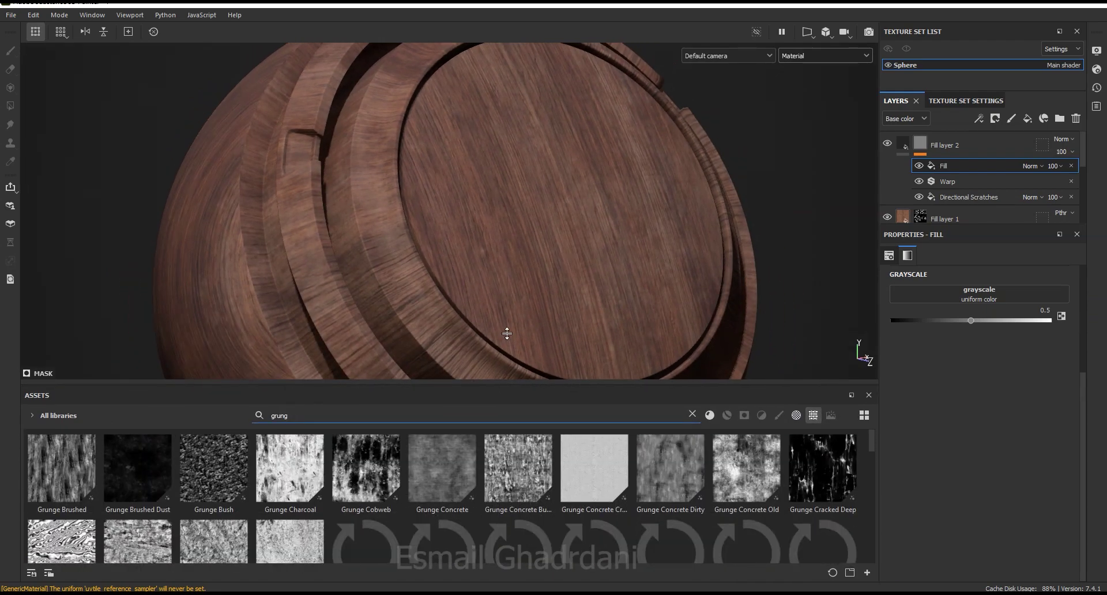
pyautogui.moveTo(508, 437); pyautogui.dragTo(558, 299)
pyautogui.moveTo(870, 366); pyautogui.dragTo(876, 435)
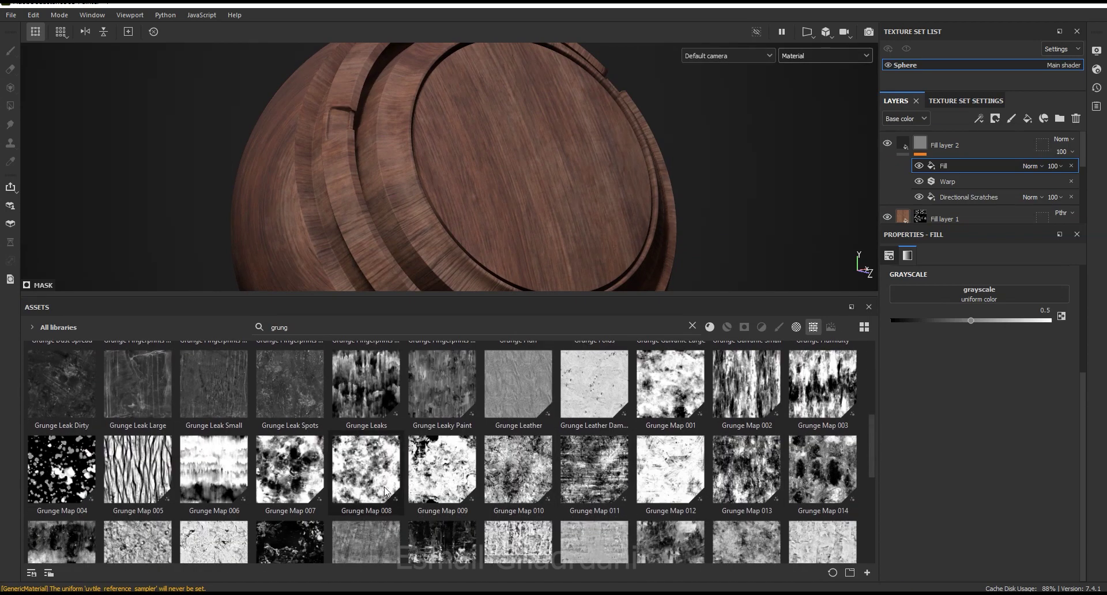
pyautogui.moveTo(594, 470)
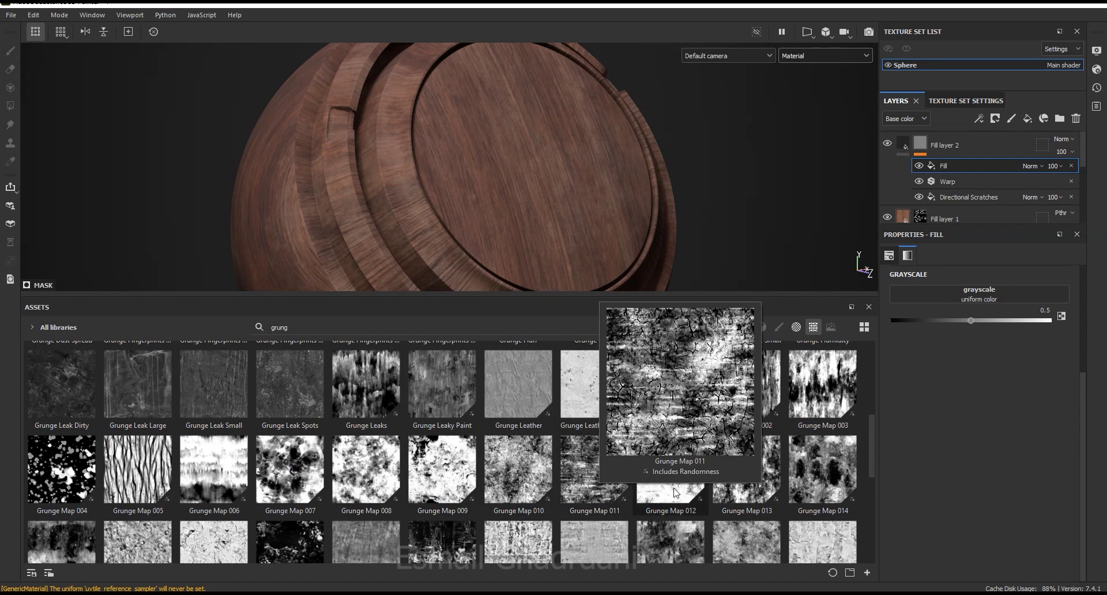
# - Drop Grunge Map 011 into the fill's grayscale slot and set its blend mode to Subtract
pyautogui.moveTo(563, 485); pyautogui.dragTo(977, 300)
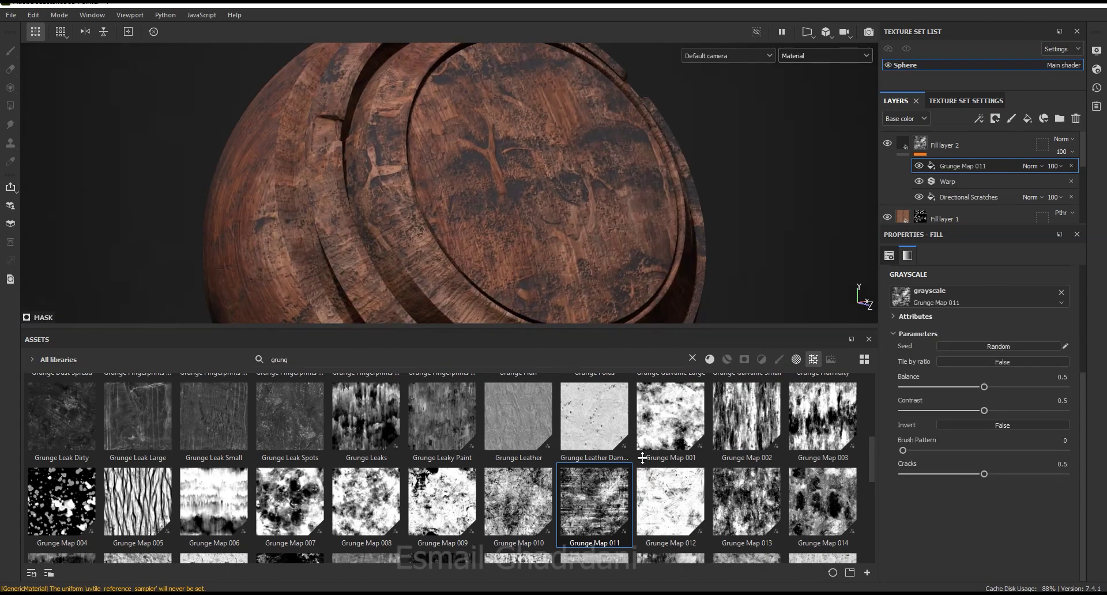
pyautogui.moveTo(639, 297); pyautogui.dragTo(639, 436)
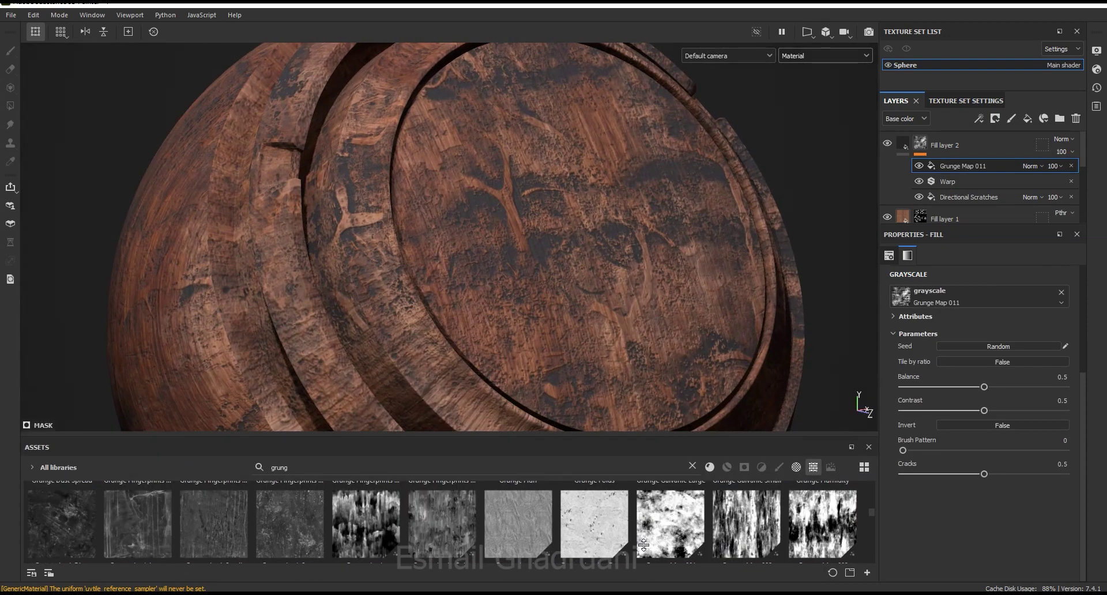
pyautogui.keyDown('alt'); pyautogui.moveTo(543, 173); pyautogui.dragTo(567, 299, button='right'); pyautogui.keyUp('alt')
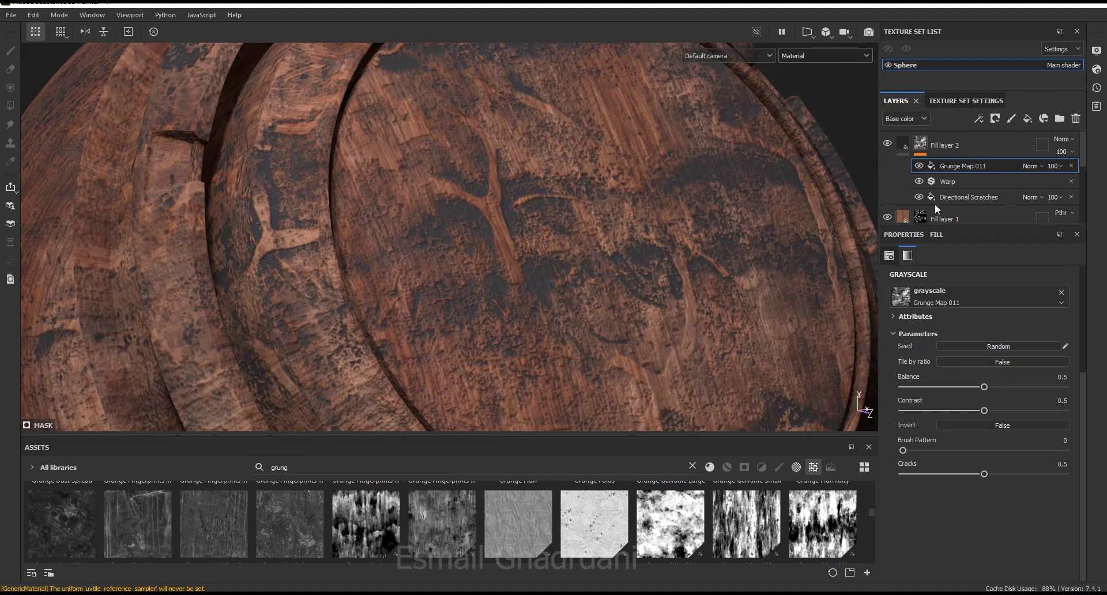
pyautogui.click(1029, 166)
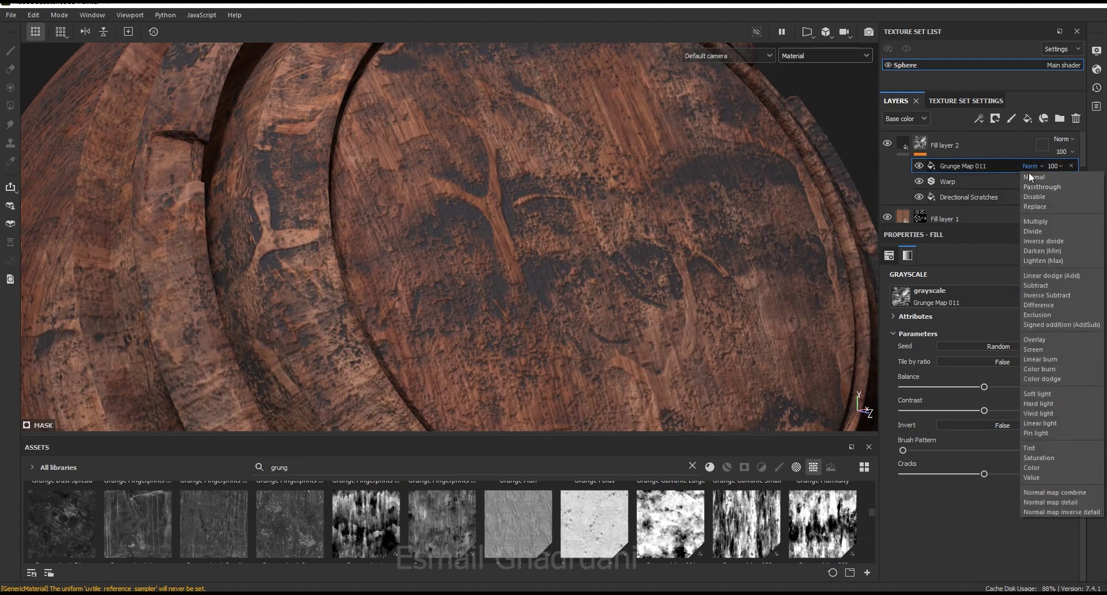
pyautogui.click(1045, 285)
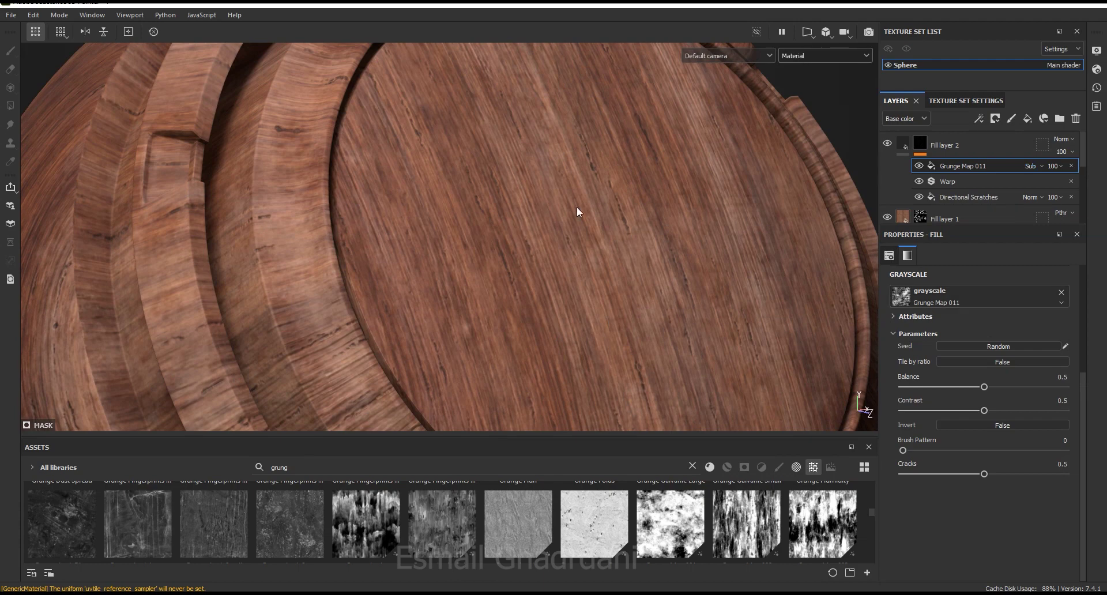
# - Switch the viewport to Mask view and compare Grunge Map 011 on and off
pyautogui.click(919, 166)
pyautogui.click(920, 166)
pyautogui.click(814, 56)
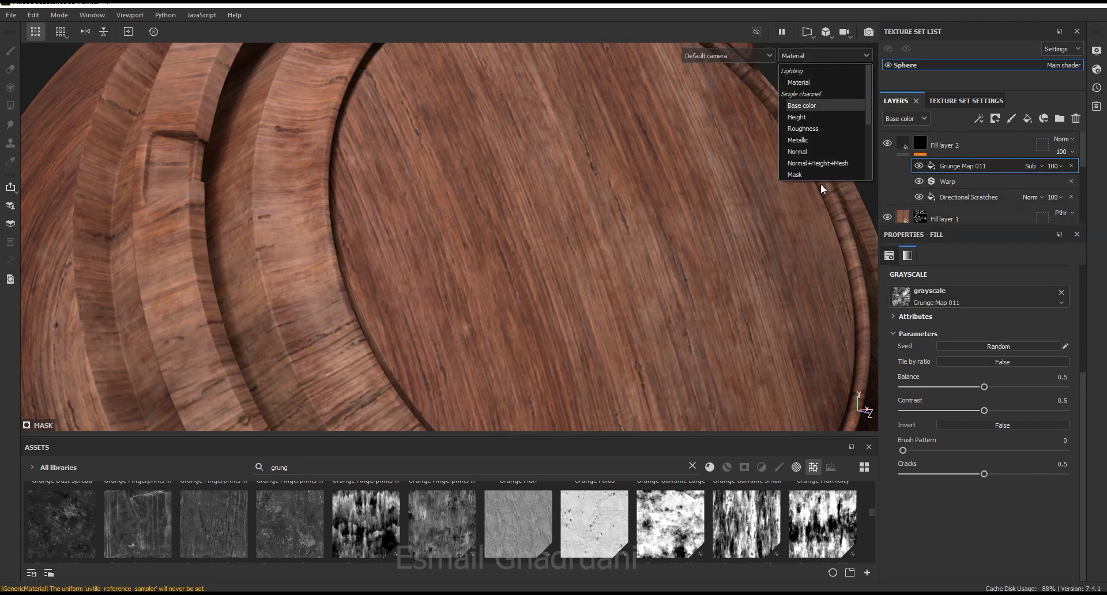
pyautogui.click(811, 176)
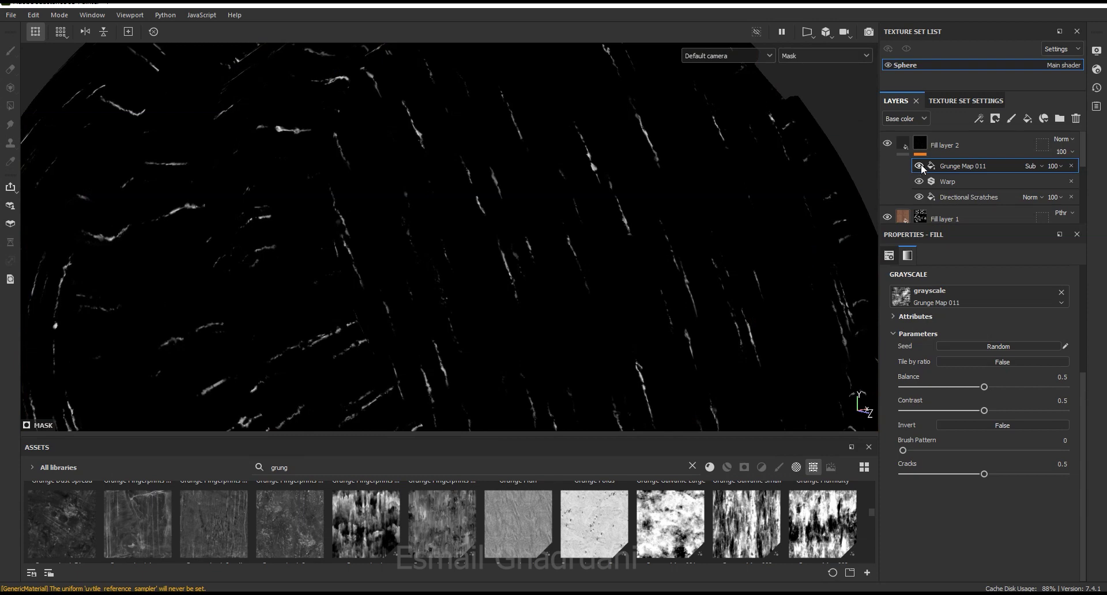
pyautogui.click(919, 166)
pyautogui.scroll(3, 1084, 312)
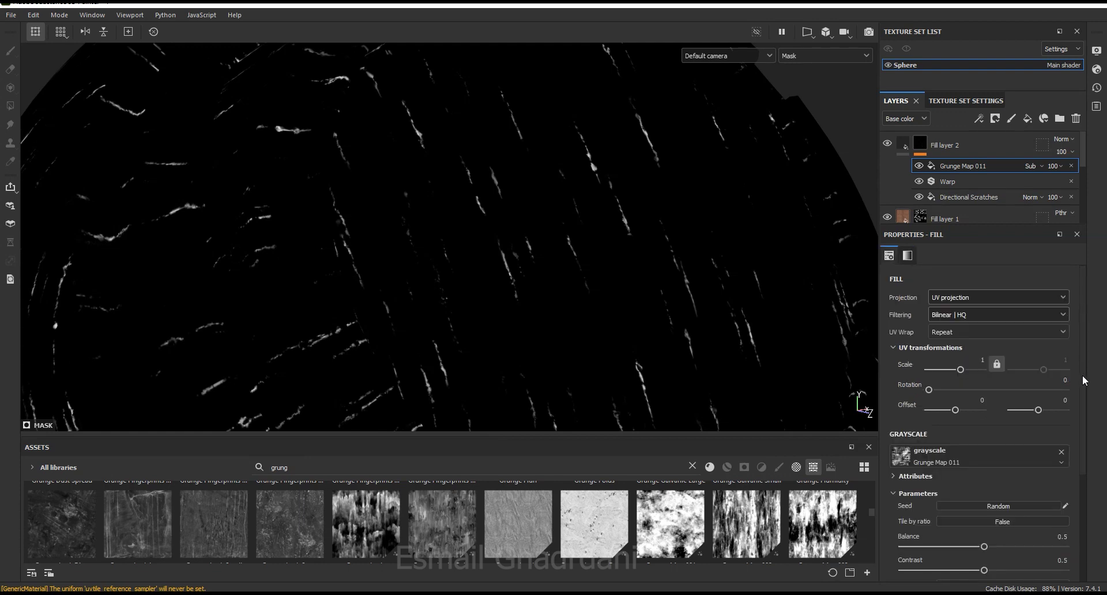
# - Set Grunge Map 011 to Tri-planar projection with a scale of 3
pyautogui.click(1006, 298)
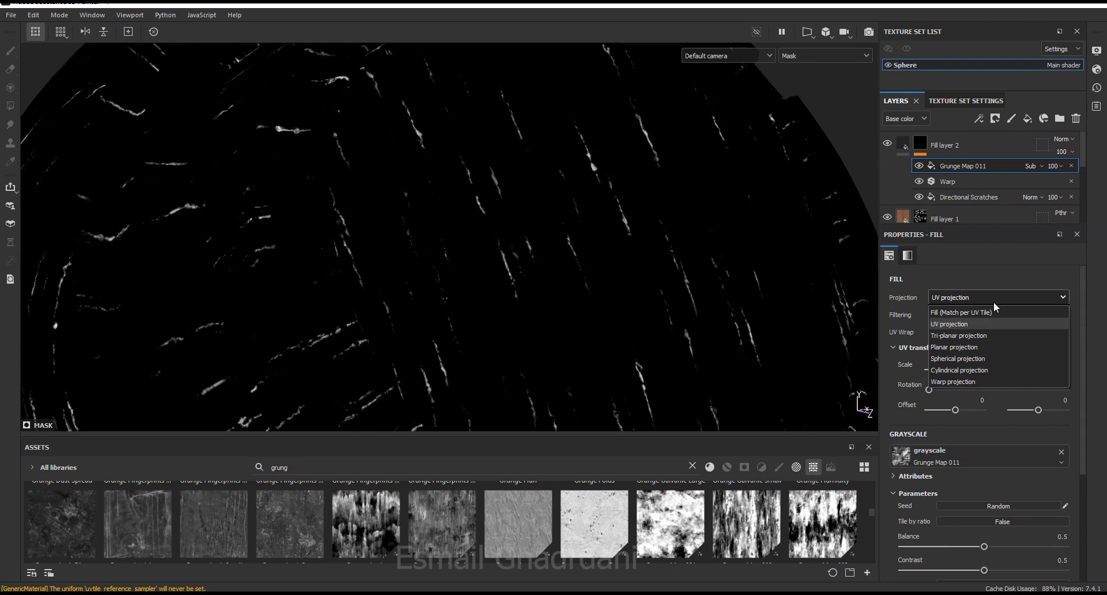
pyautogui.click(983, 332)
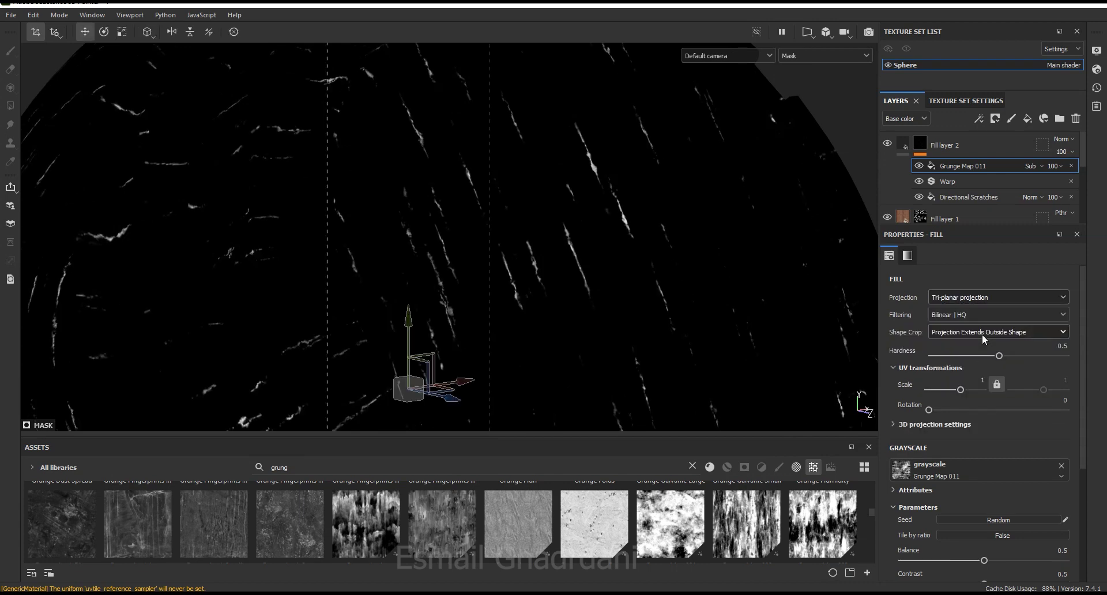
pyautogui.click(982, 380)
pyautogui.press('Return')
pyautogui.write('3')
pyautogui.press('Return')
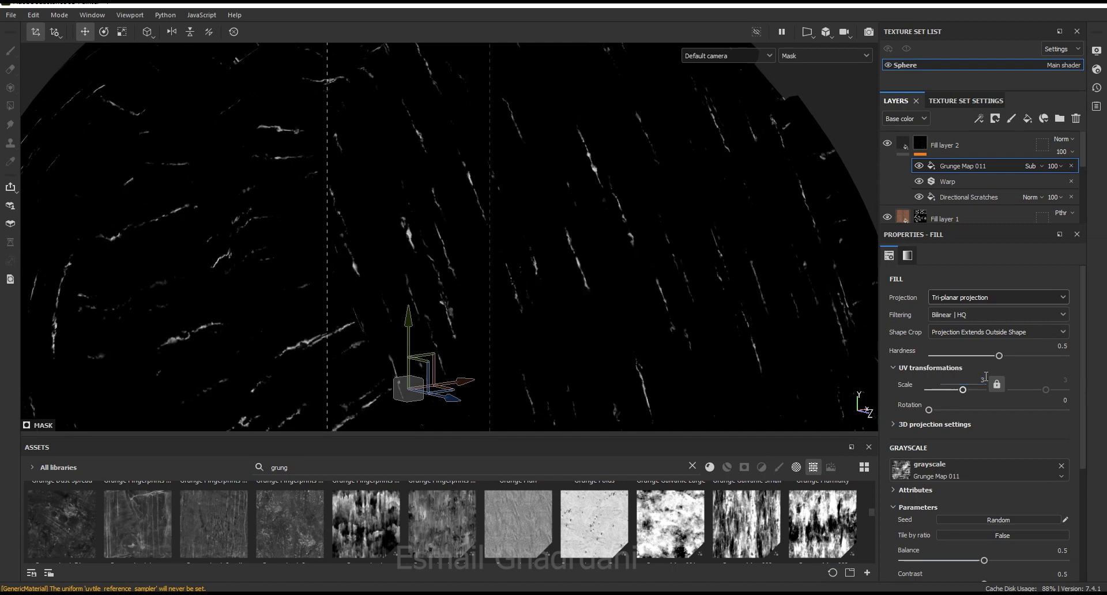
pyautogui.scroll(-5, 491, 105)
pyautogui.scroll(5, 540, 179)
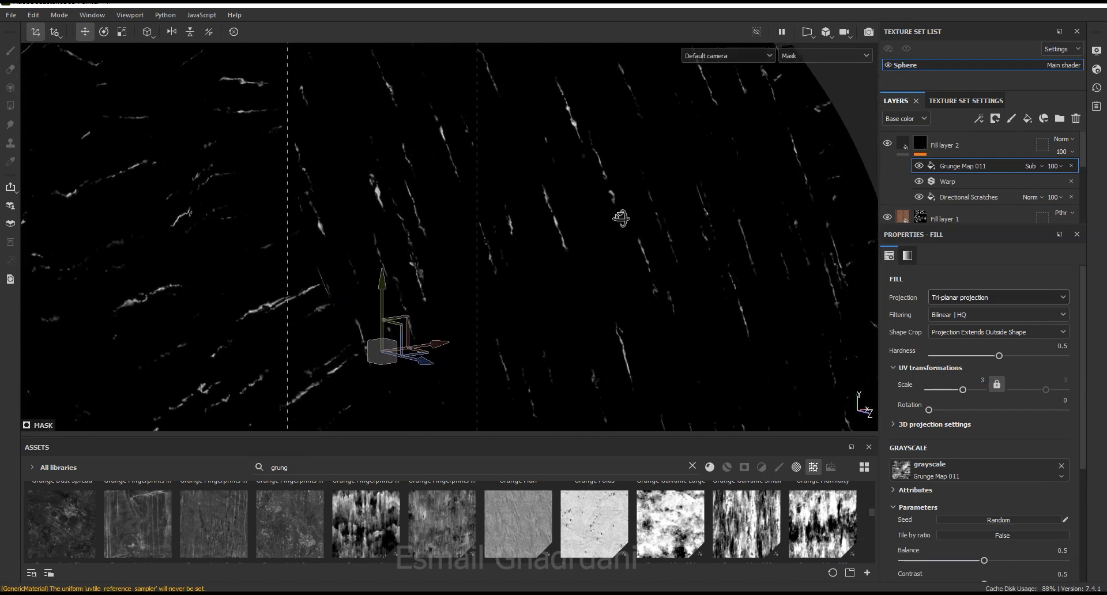
pyautogui.keyDown('alt'); pyautogui.moveTo(623, 217); pyautogui.dragTo(576, 219); pyautogui.keyUp('alt')
pyautogui.scroll(3, 577, 219)
# - Tune Grunge Map 011 to balance 0.42 and contrast 0.82
pyautogui.click(920, 166)
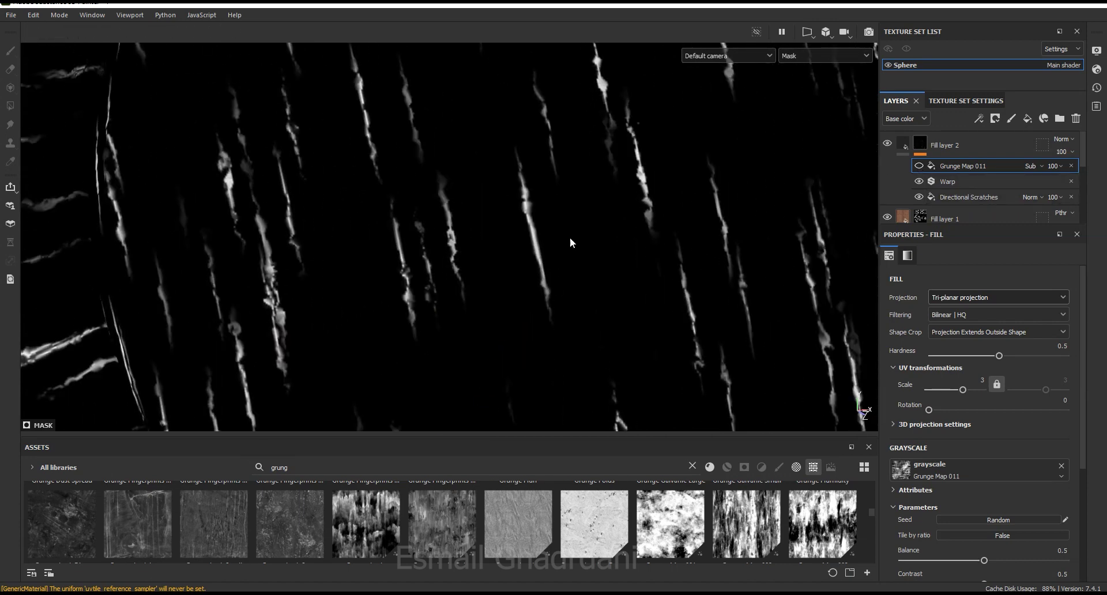
pyautogui.scroll(-3, 421, 155)
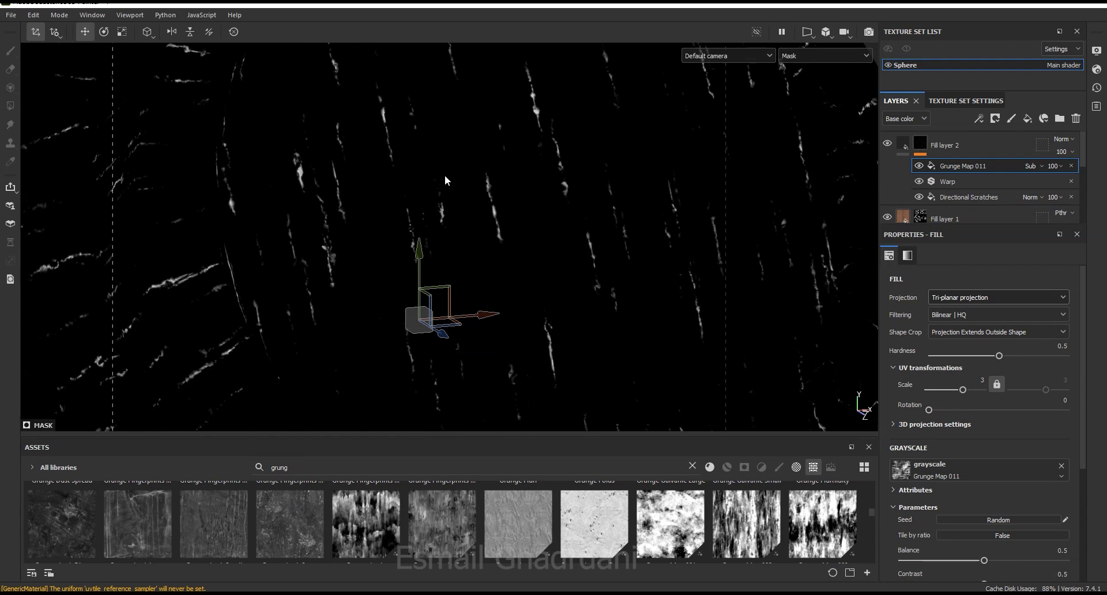
pyautogui.scroll(2, 468, 216)
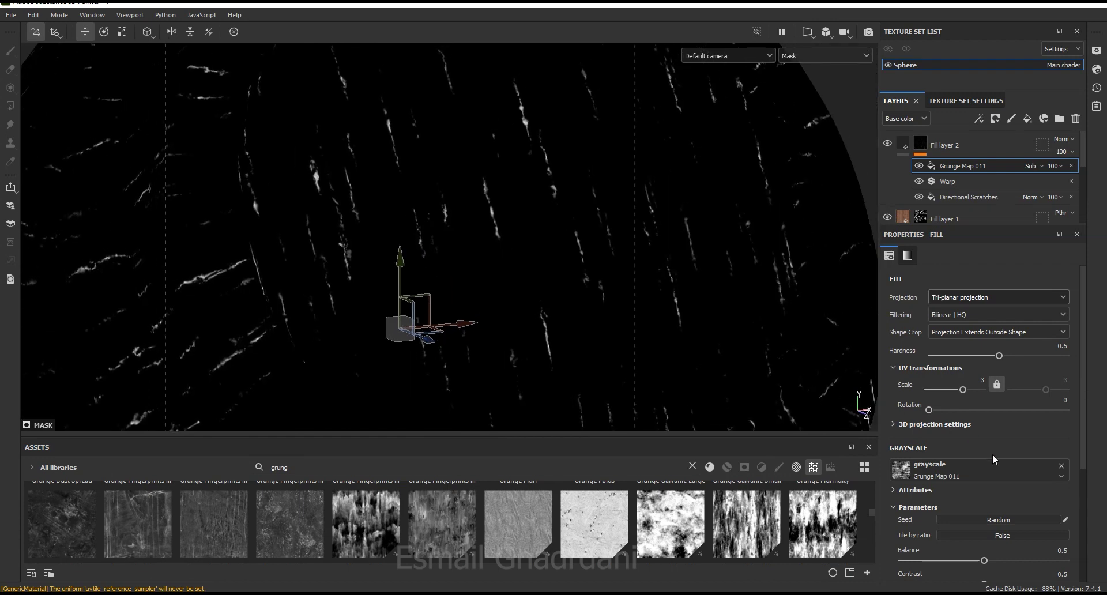
pyautogui.scroll(-3, 1080, 403)
pyautogui.scroll(-2, 1038, 403)
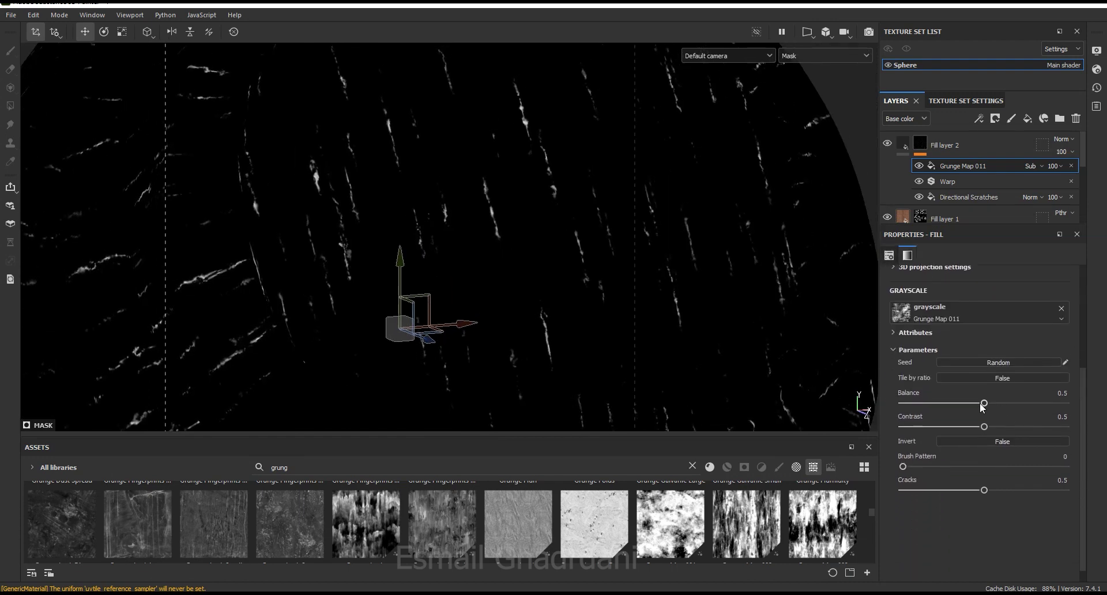
pyautogui.click(980, 405)
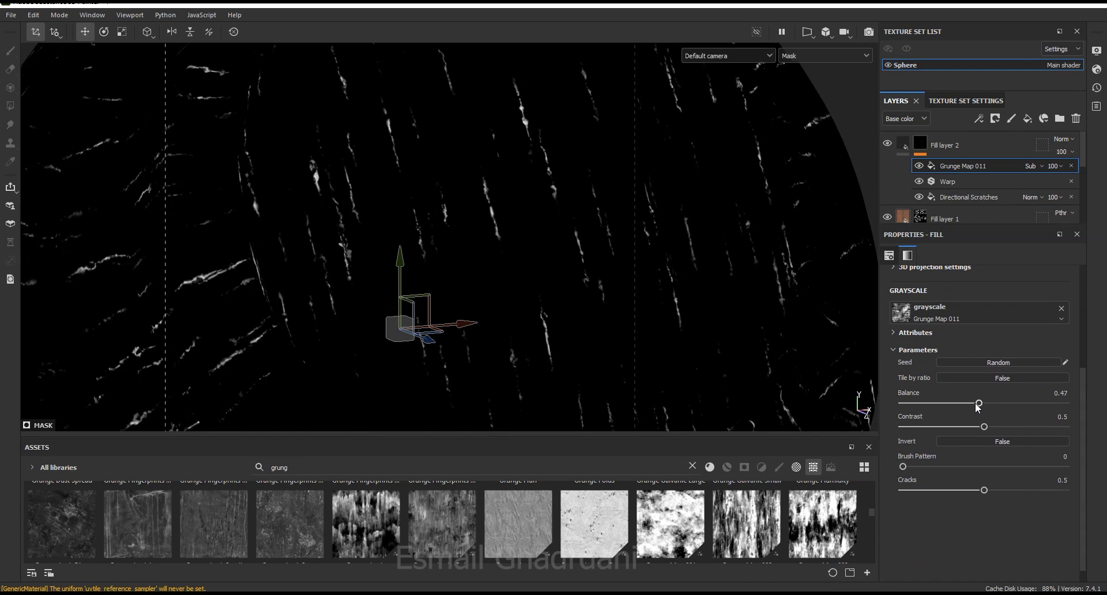
pyautogui.moveTo(979, 405); pyautogui.dragTo(976, 405)
pyautogui.click(1028, 427)
pyautogui.moveTo(1030, 430); pyautogui.dragTo(1036, 429)
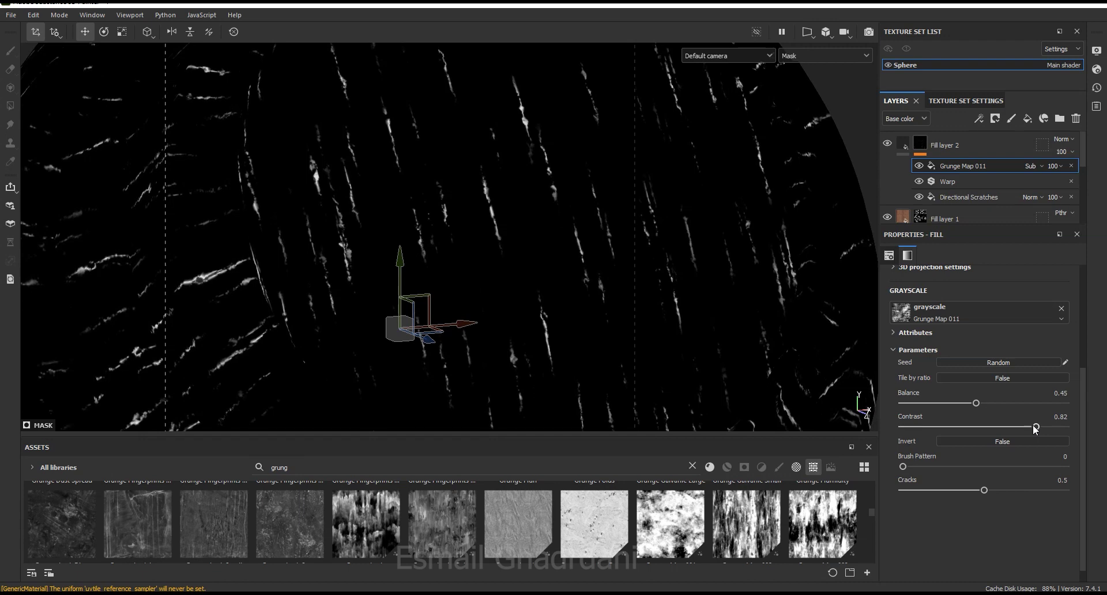
pyautogui.moveTo(973, 405); pyautogui.dragTo(971, 405)
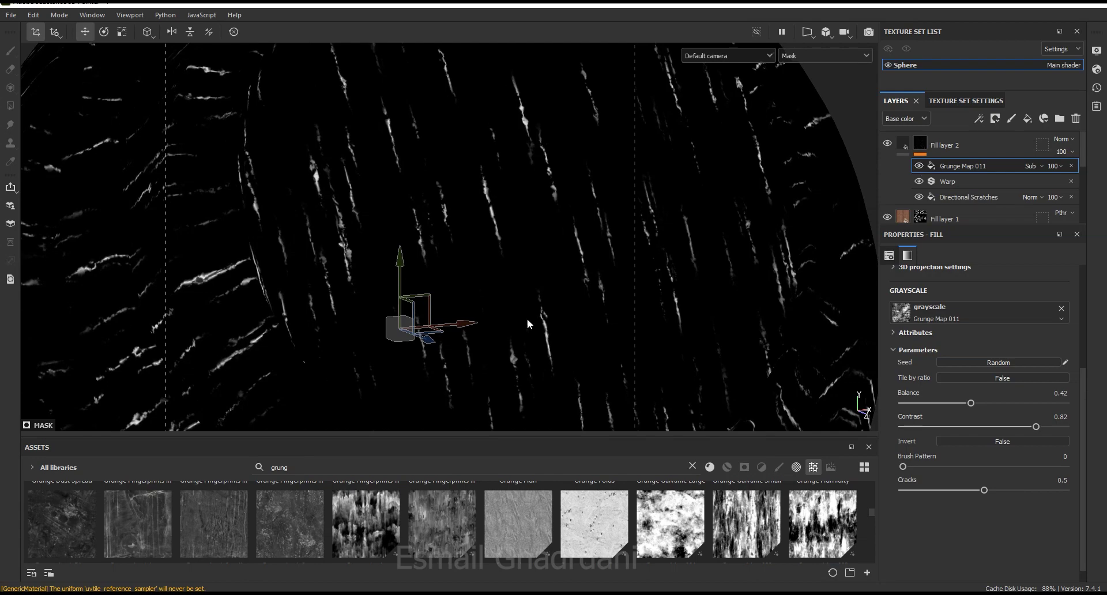
# - Switch the viewport back to Material view and compare the wood with Grunge Map 011 on and off
pyautogui.scroll(-5, 531, 236)
pyautogui.keyDown('alt'); pyautogui.moveTo(547, 245); pyautogui.dragTo(508, 254); pyautogui.keyUp('alt')
pyautogui.click(824, 55)
pyautogui.click(808, 71)
pyautogui.keyDown('alt'); pyautogui.moveTo(486, 254); pyautogui.dragTo(502, 252); pyautogui.keyUp('alt')
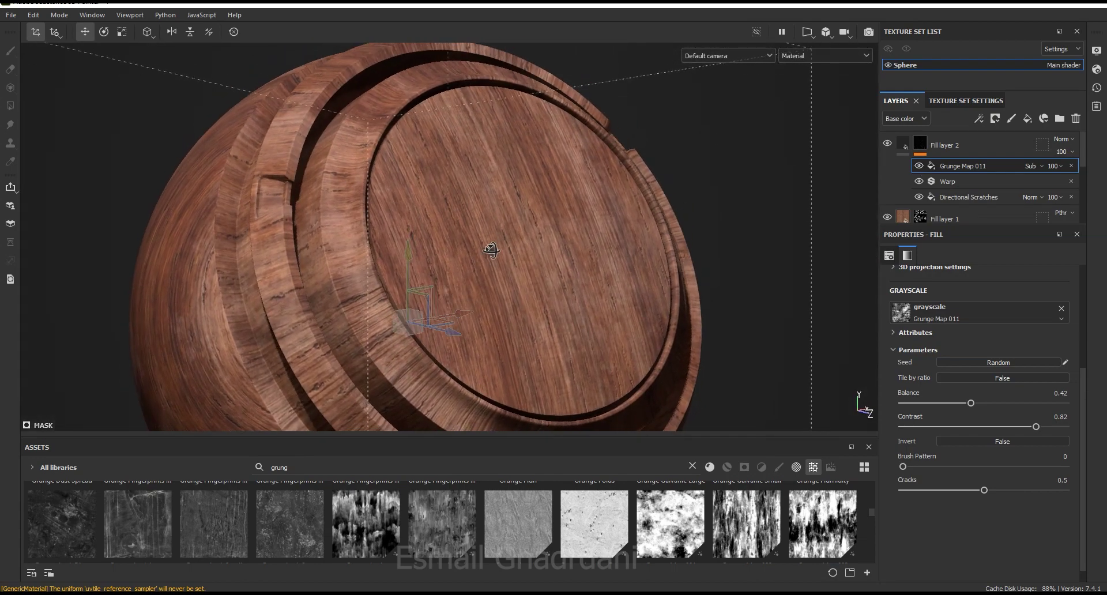
pyautogui.scroll(3, 572, 273)
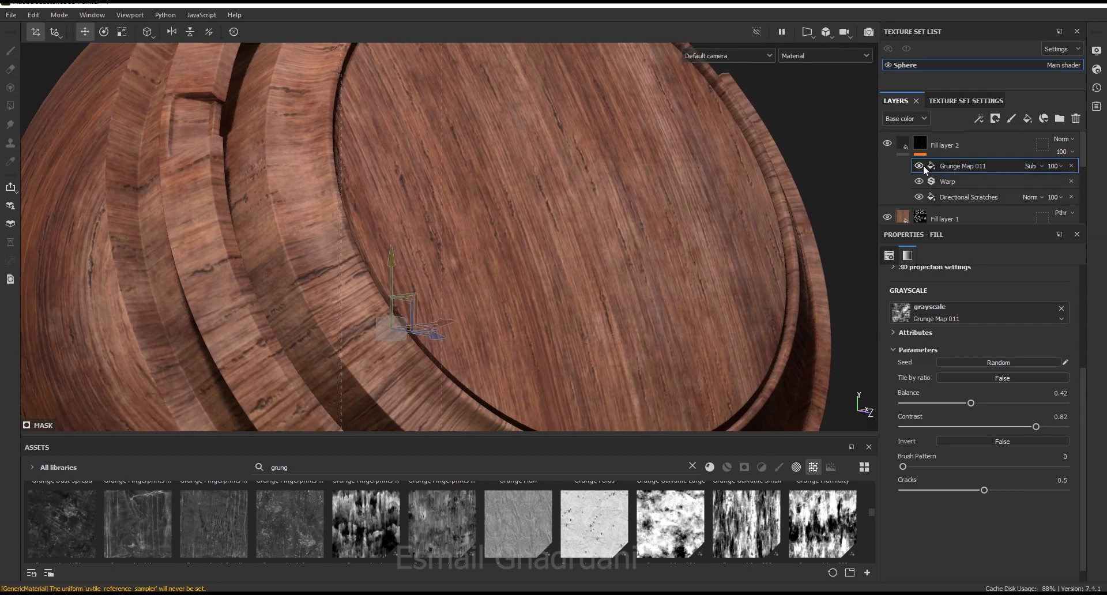
pyautogui.click(919, 165)
pyautogui.click(919, 165)
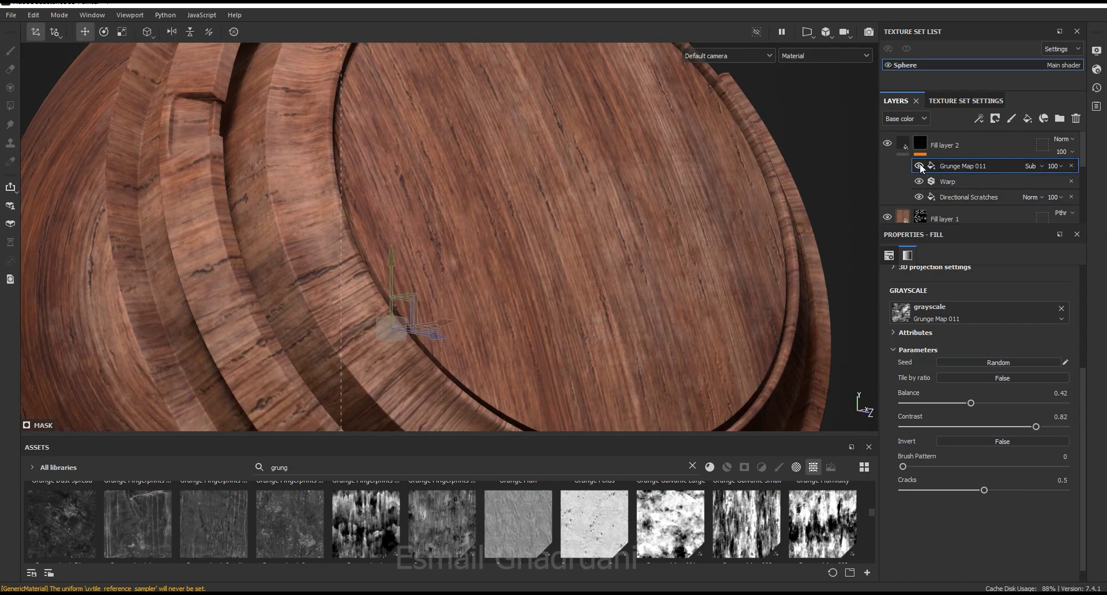
pyautogui.scroll(-4, 461, 317)
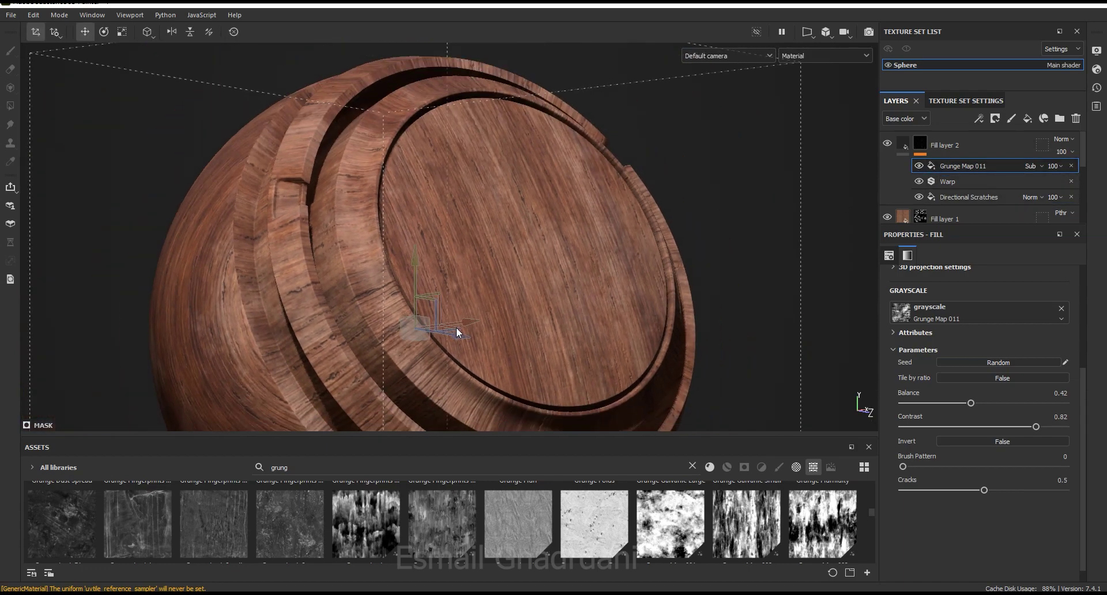
pyautogui.click(903, 145)
pyautogui.keyDown('alt'); pyautogui.moveTo(633, 316); pyautogui.dragTo(673, 271); pyautogui.keyUp('alt')
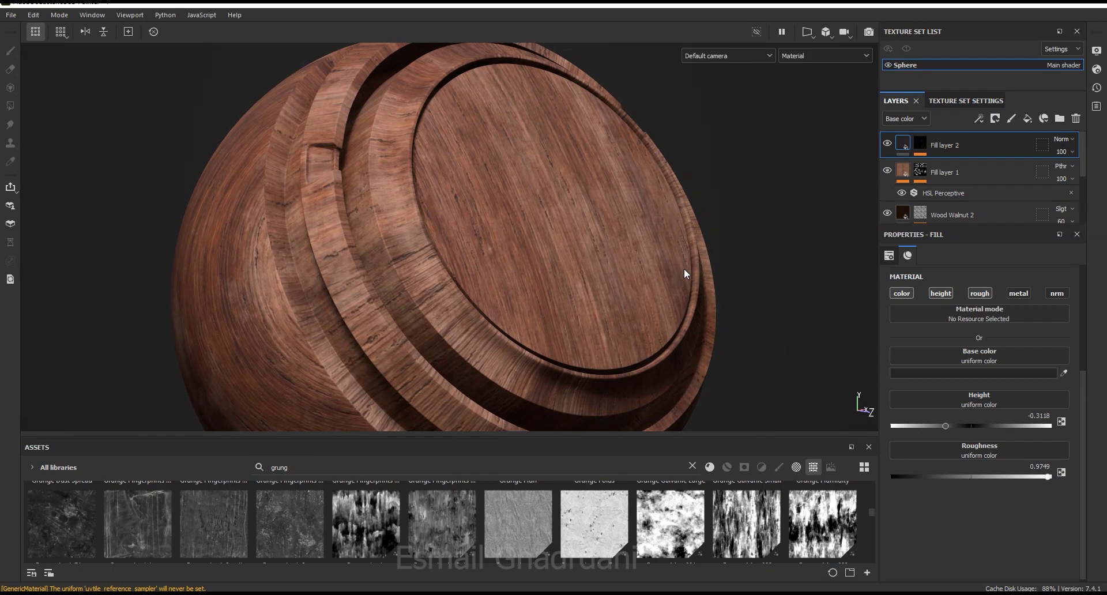
# - Add Fill layer 3 affecting height only, with base color and roughness disabled
pyautogui.click(1027, 119)
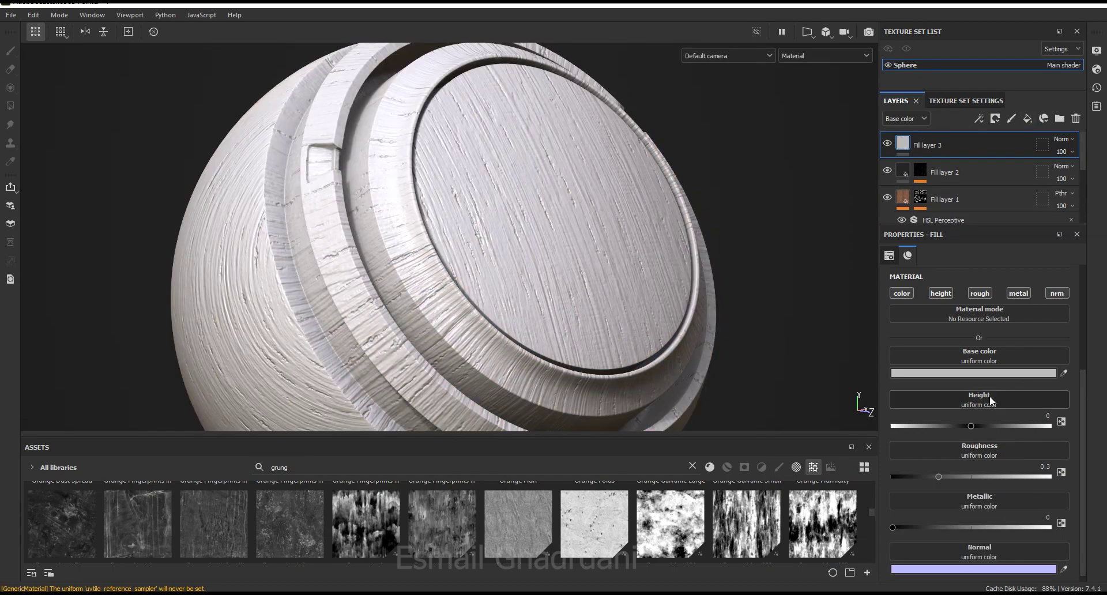
pyautogui.click(901, 293)
pyautogui.click(942, 293)
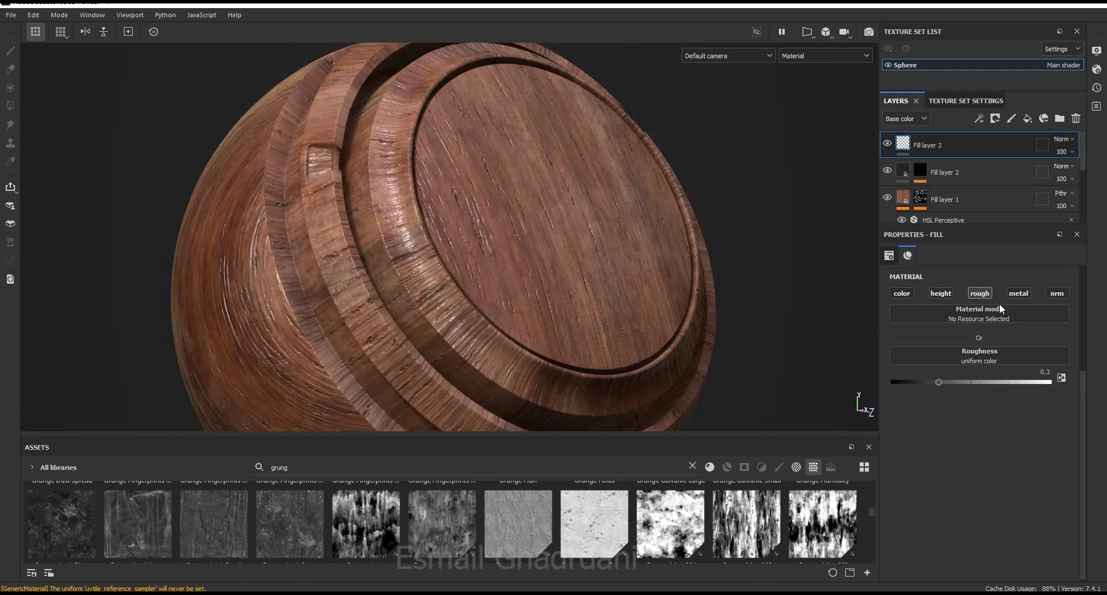
pyautogui.click(980, 293)
pyautogui.click(941, 293)
# - Set Fill layer 3 to Passthrough blending and give it a black mask
pyautogui.click(1067, 144)
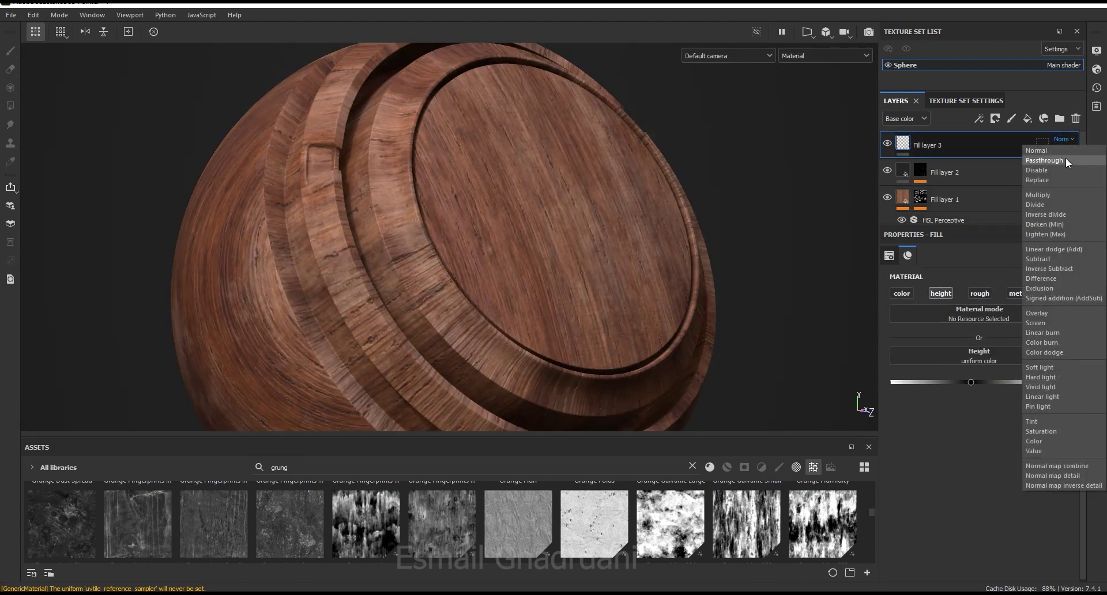
pyautogui.click(1066, 157)
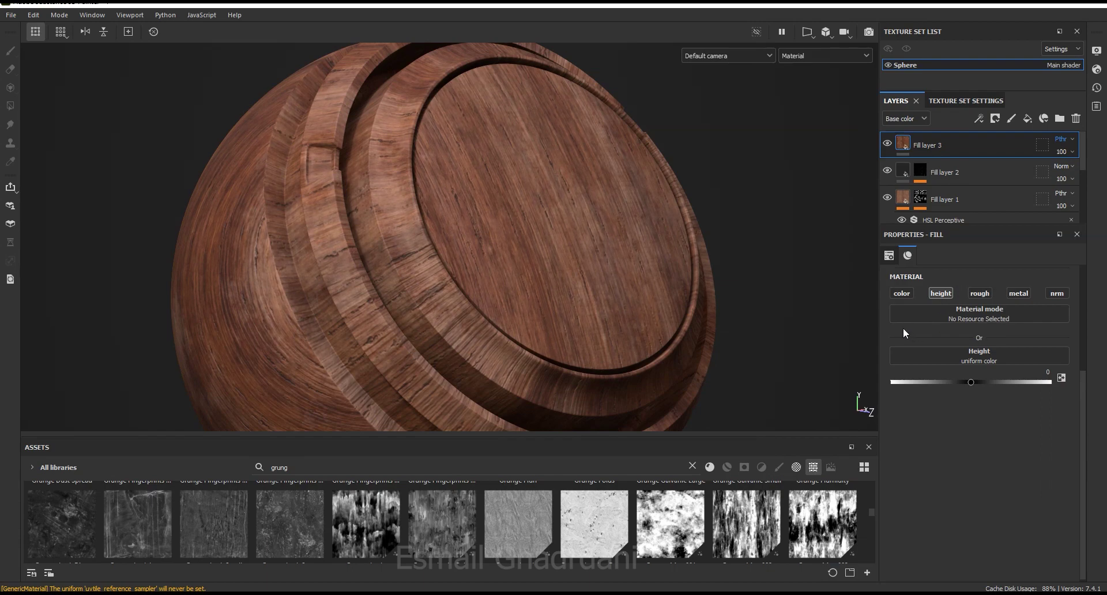
pyautogui.moveTo(1084, 382); pyautogui.dragTo(1084, 401)
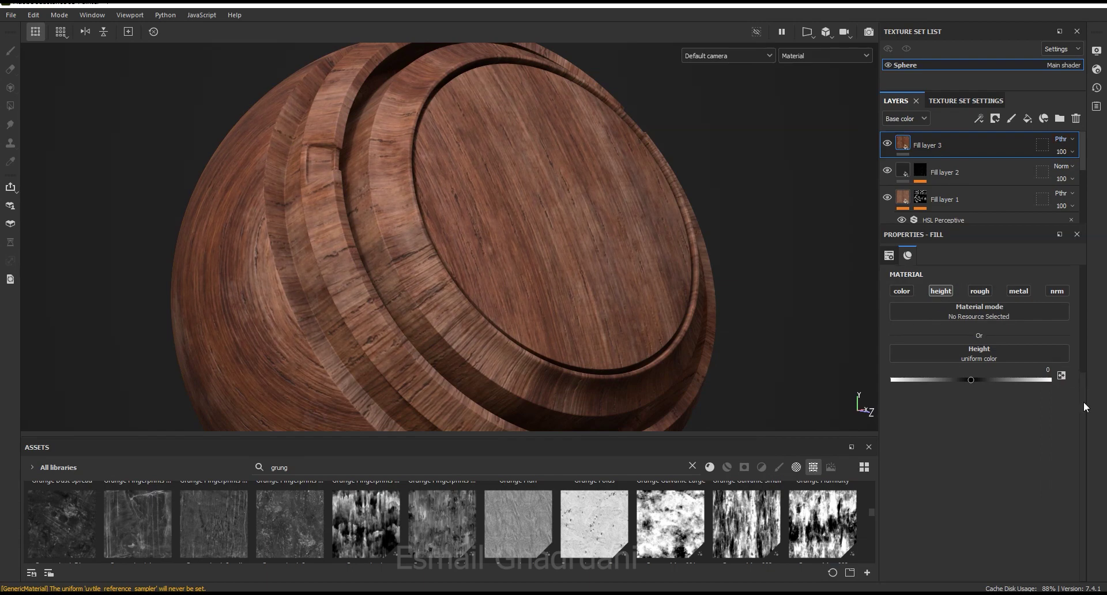
pyautogui.click(996, 119)
pyautogui.click(1006, 149)
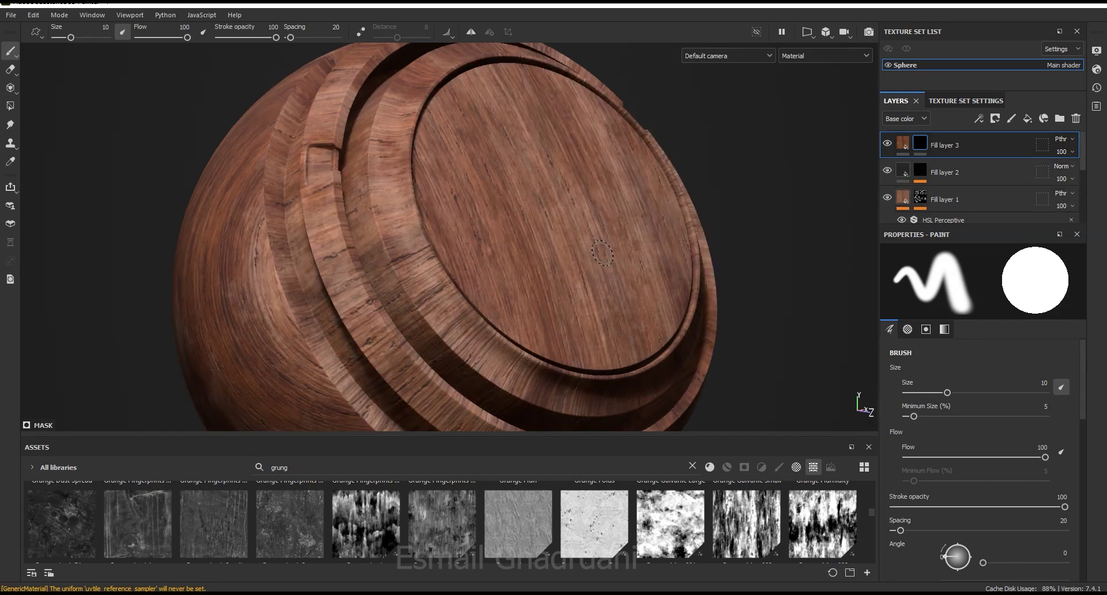
# - Add an HSL Perceptive filter to Fill layer 3's content
pyautogui.click(904, 143)
pyautogui.click(980, 122)
pyautogui.click(991, 205)
pyautogui.click(985, 292)
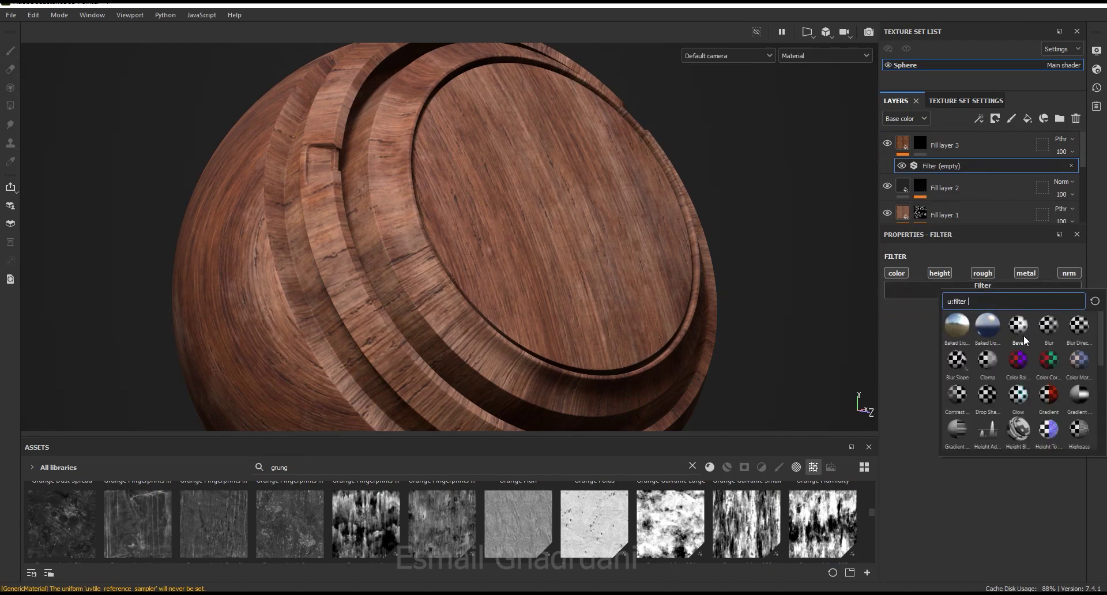
pyautogui.scroll(-10, 1053, 403)
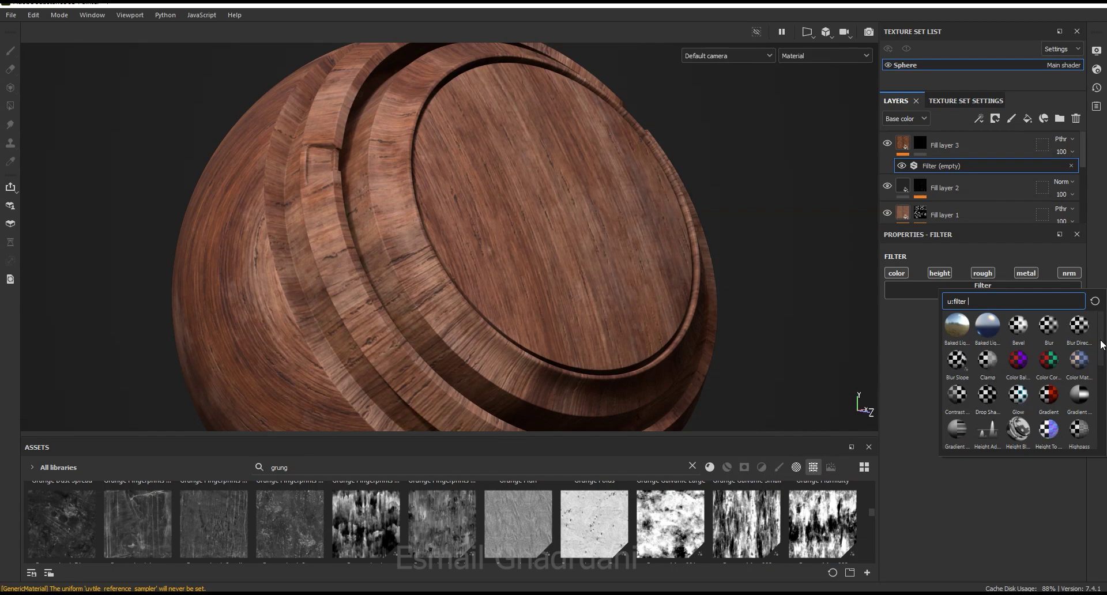
pyautogui.scroll(-3, 1018, 381)
pyautogui.scroll(-2, 1018, 381)
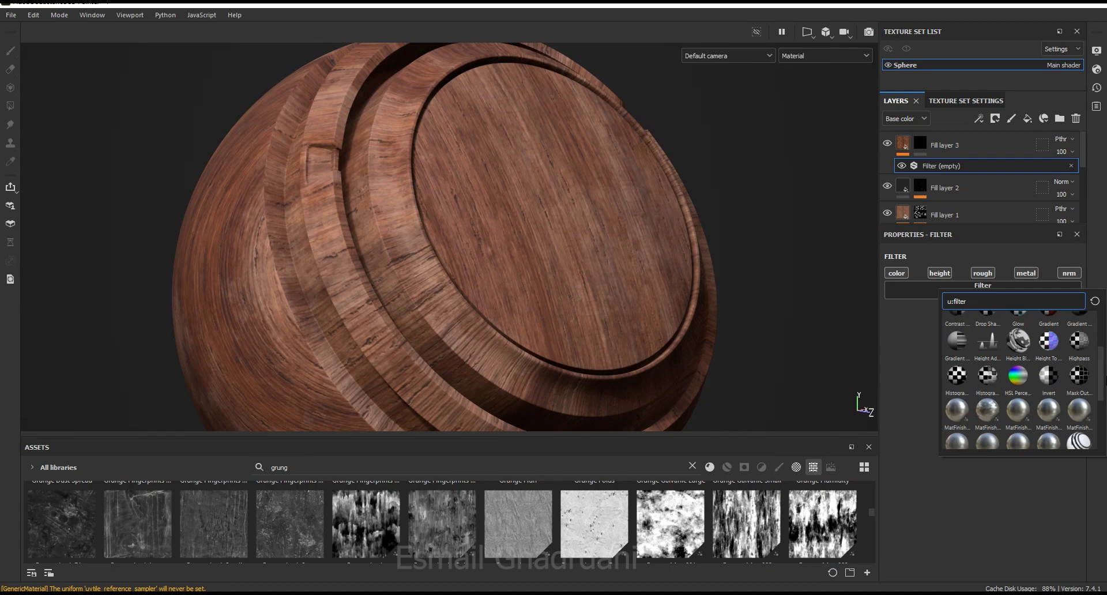
pyautogui.click(1026, 382)
# - Raise HSL saturation slightly above 0.5 and lower lightness to 0.453
pyautogui.moveTo(988, 391); pyautogui.dragTo(1014, 392)
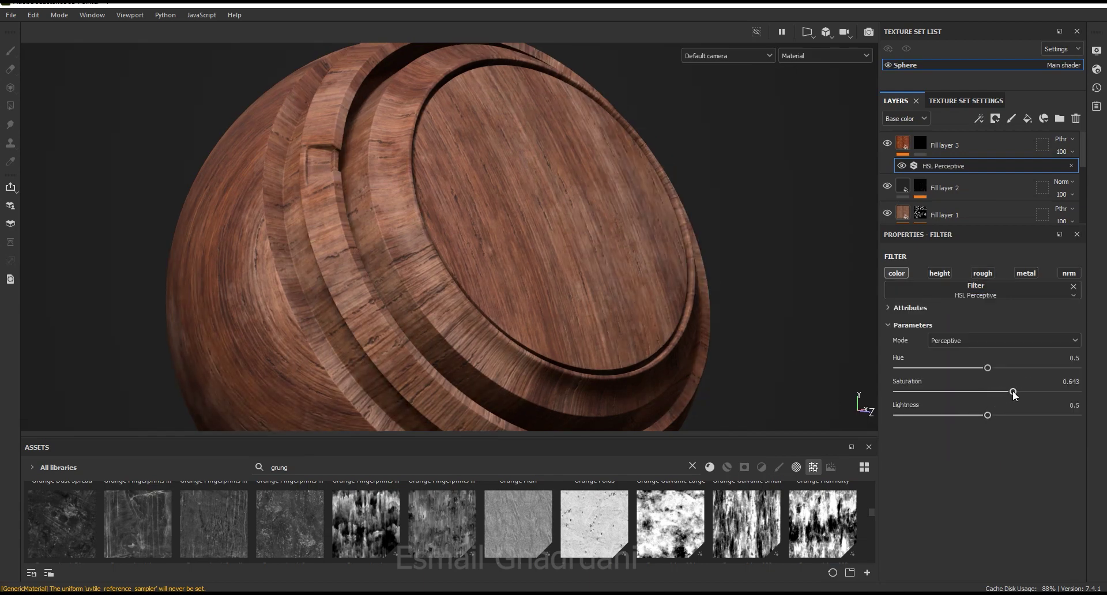
pyautogui.click(980, 415)
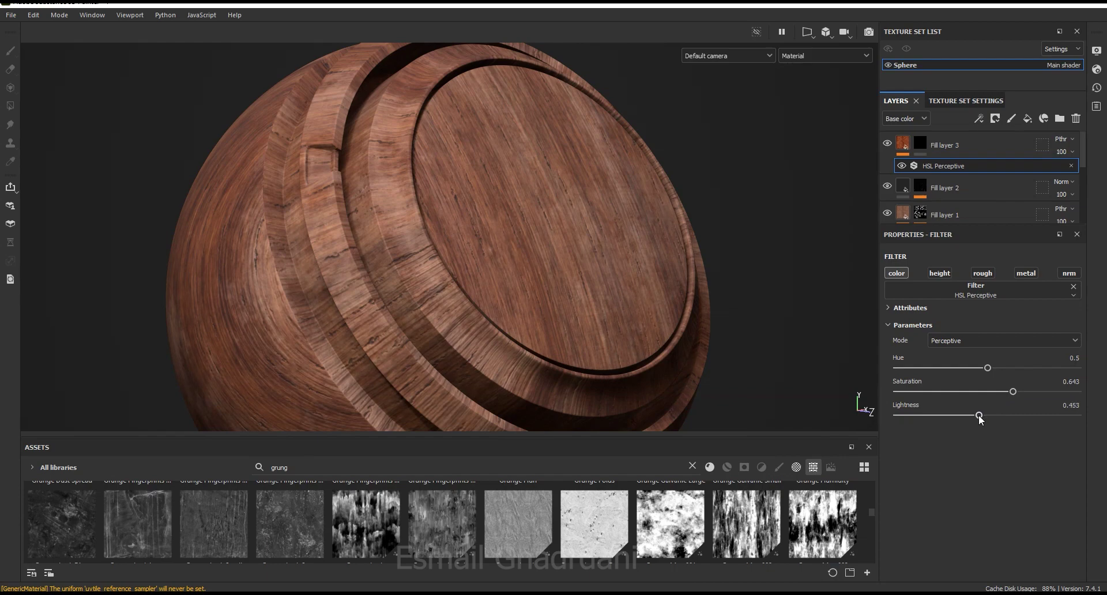
pyautogui.scroll(2, 463, 254)
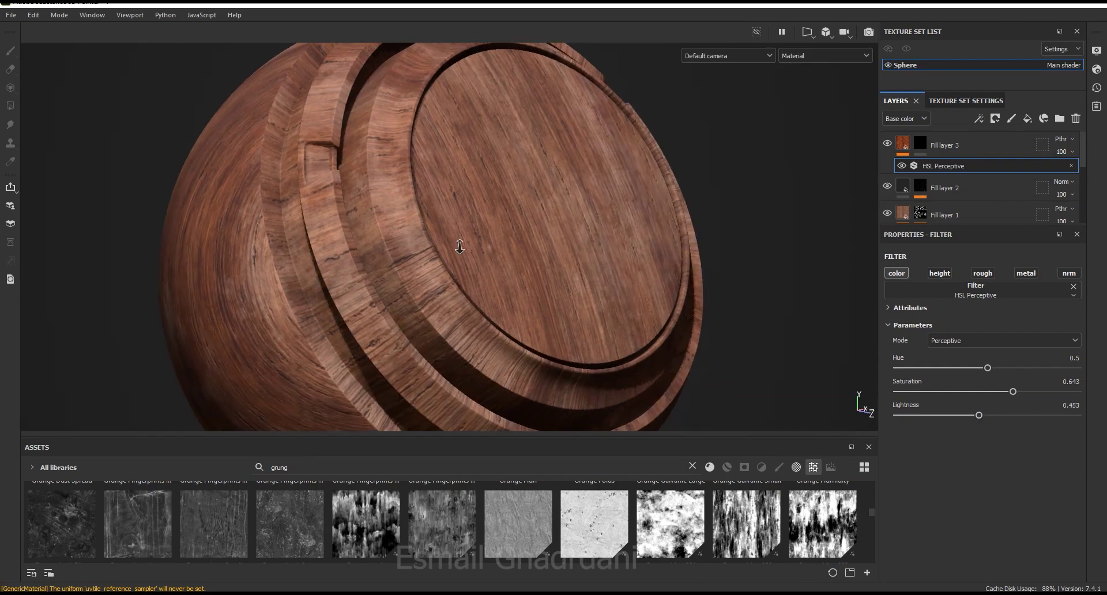
pyautogui.scroll(2, 462, 254)
pyautogui.click(919, 144)
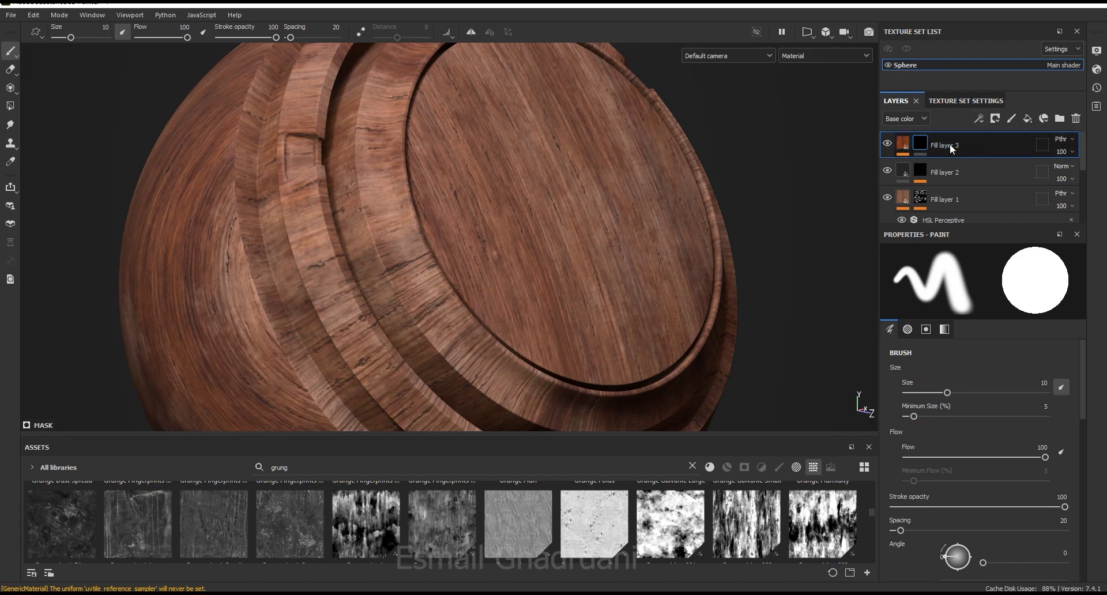
# - Add a Dirt generator to Fill layer 3's mask and inspect it on the sphere
pyautogui.click(980, 119)
pyautogui.click(1038, 134)
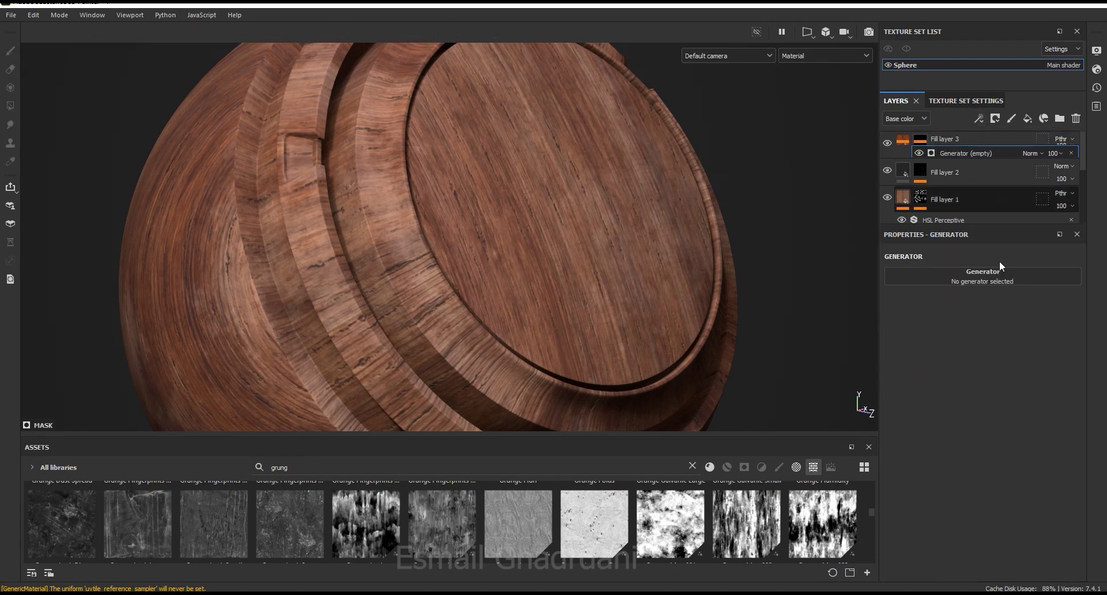
pyautogui.click(981, 275)
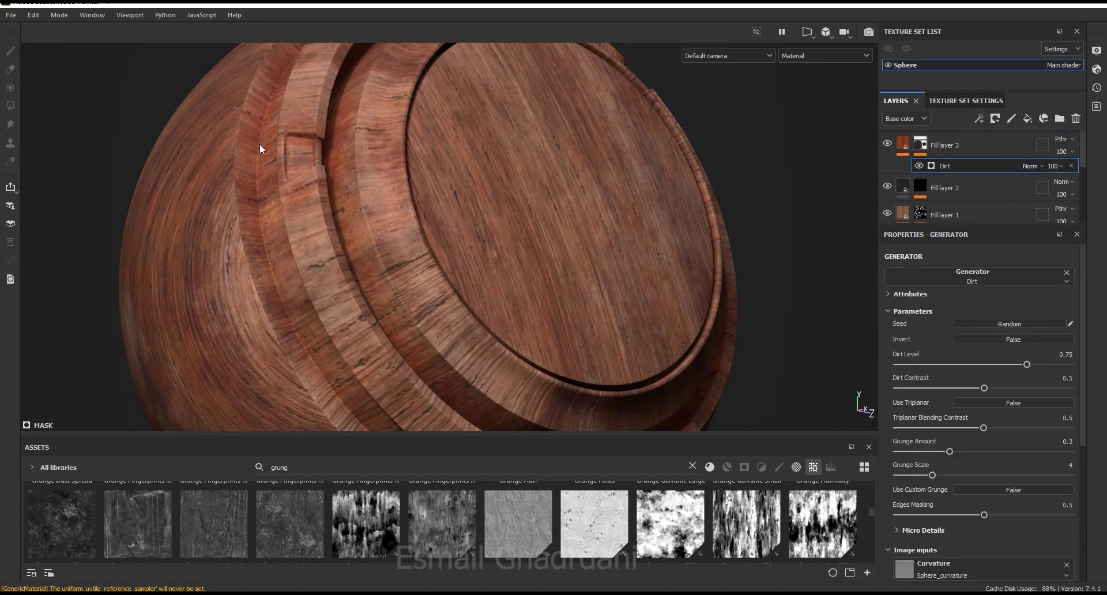
pyautogui.keyDown('alt'); pyautogui.moveTo(472, 194); pyautogui.dragTo(817, 178); pyautogui.keyUp('alt')
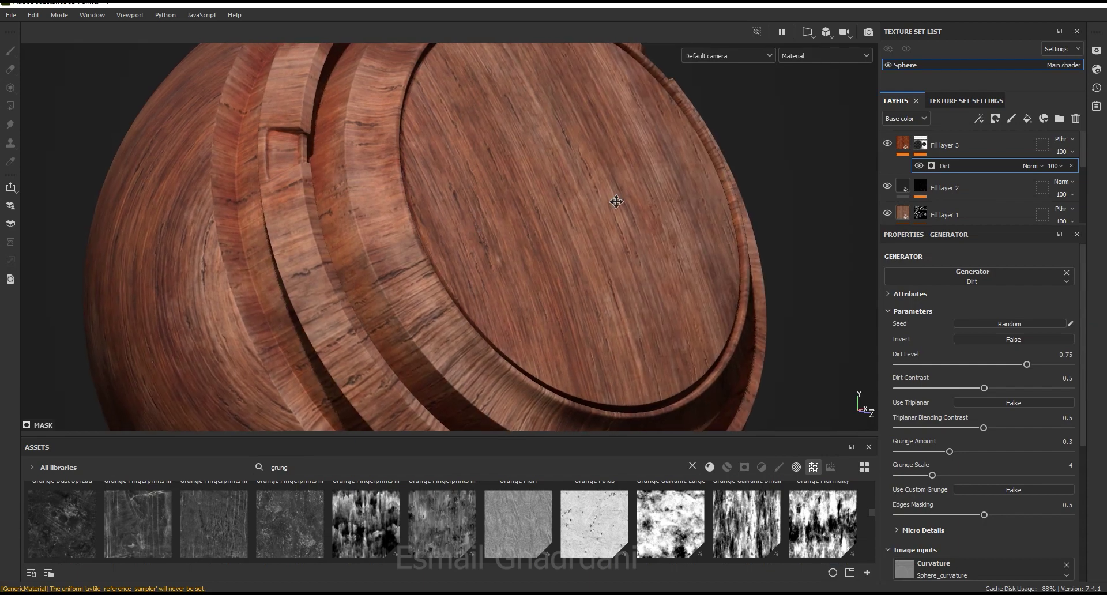
# - Reopen the HSL Perceptive filter and reduce saturation to 0.514
pyautogui.click(904, 143)
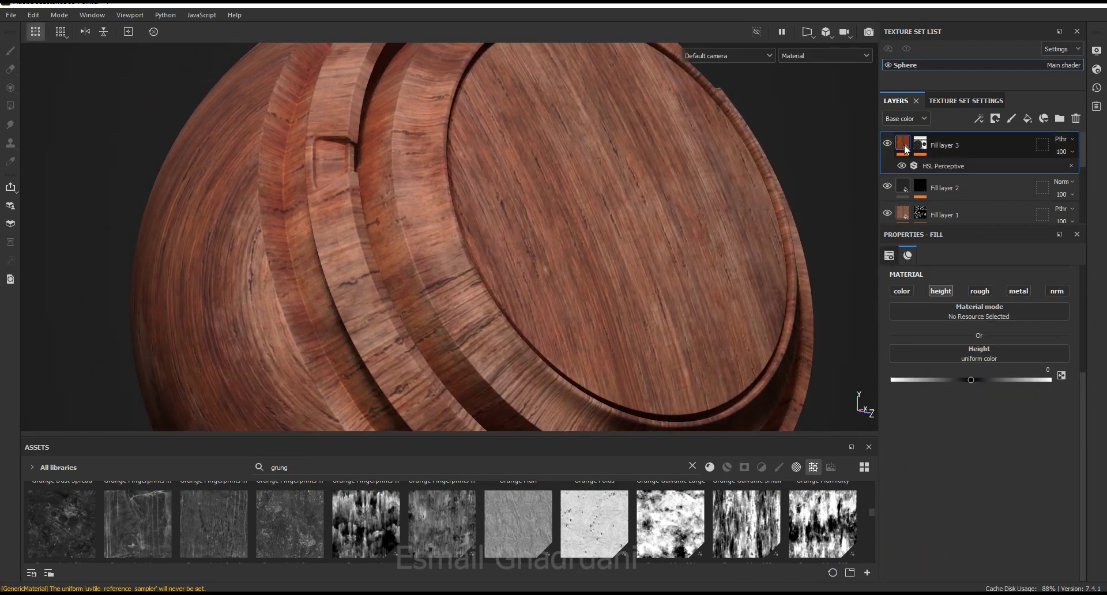
pyautogui.click(933, 168)
pyautogui.click(990, 391)
# - Set HSL Perceptive saturation to 0.479 and lightness to 0.334
pyautogui.moveTo(990, 391); pyautogui.dragTo(984, 392)
pyautogui.click(957, 414)
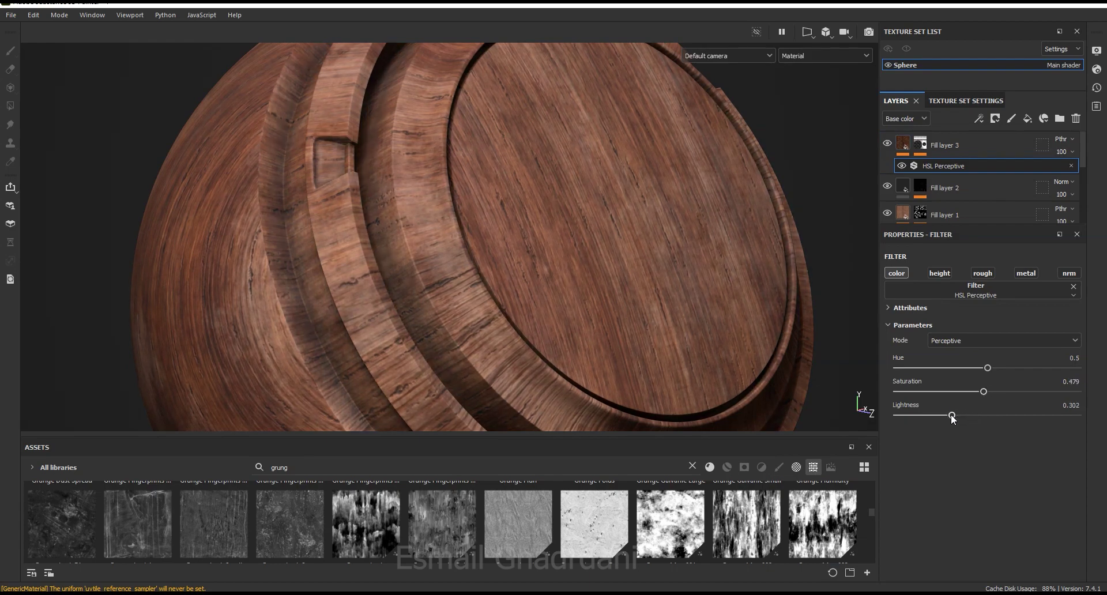
pyautogui.click(958, 146)
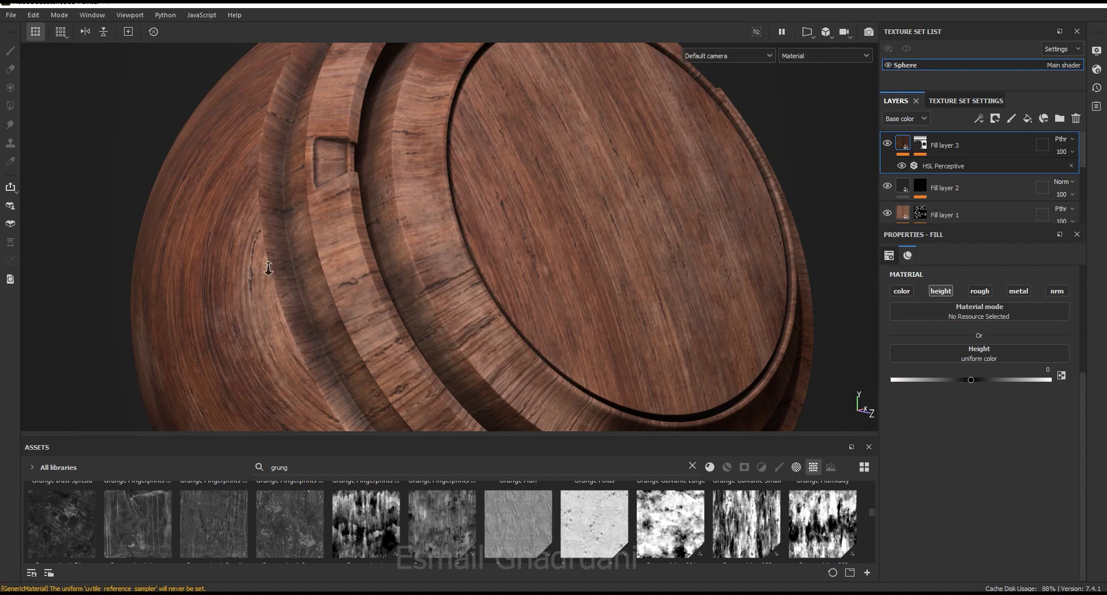
pyautogui.scroll(5, 267, 254)
# - Try several height values on Fill layer 3 and settle on -0.0323
pyautogui.click(967, 381)
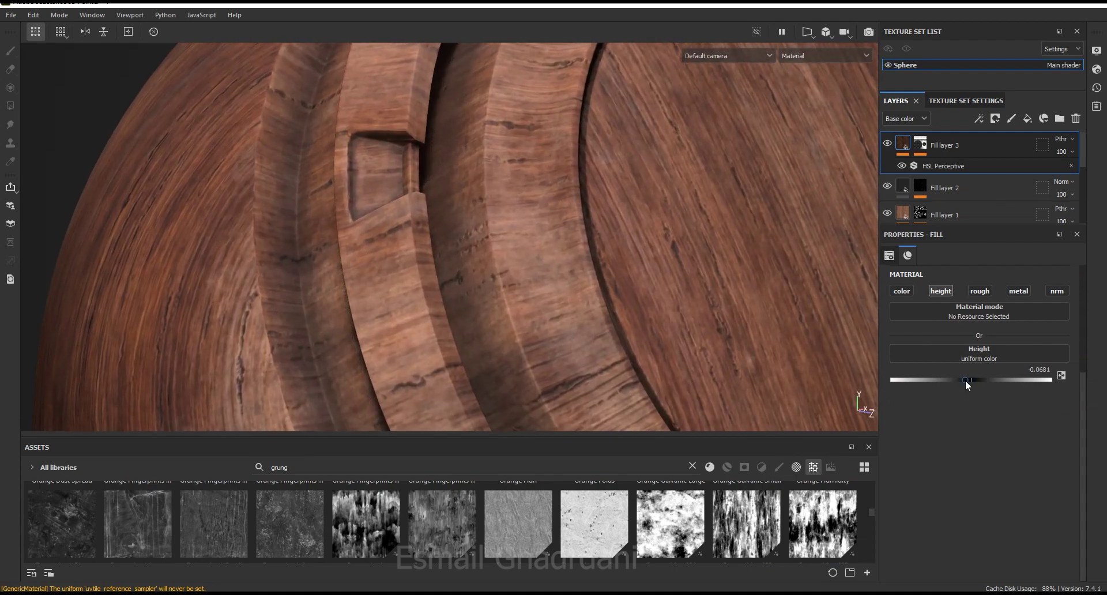
pyautogui.click(961, 380)
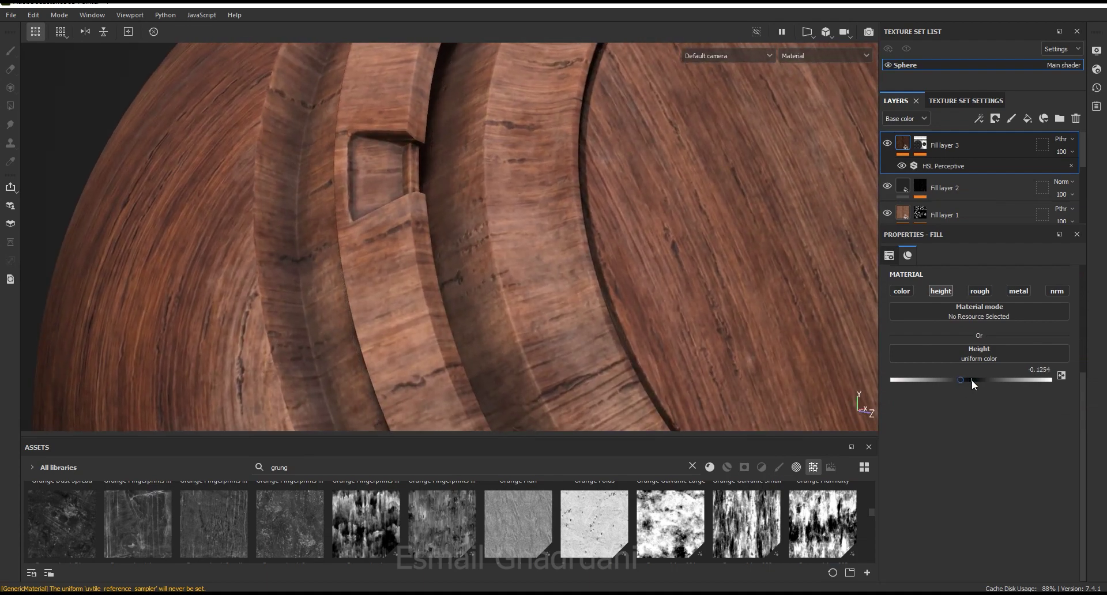
pyautogui.click(1010, 380)
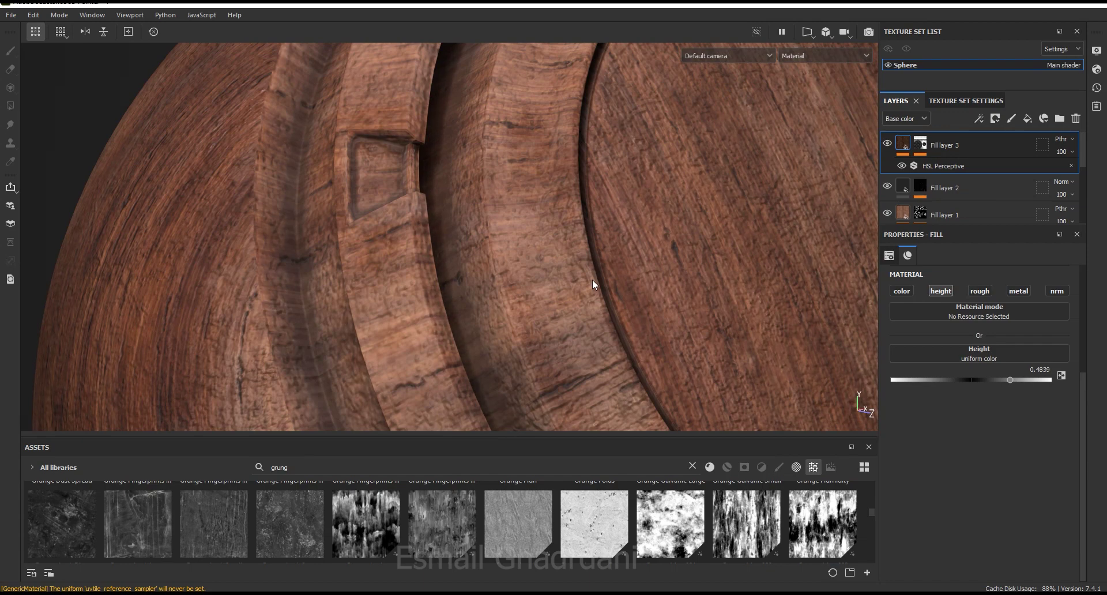
pyautogui.click(969, 380)
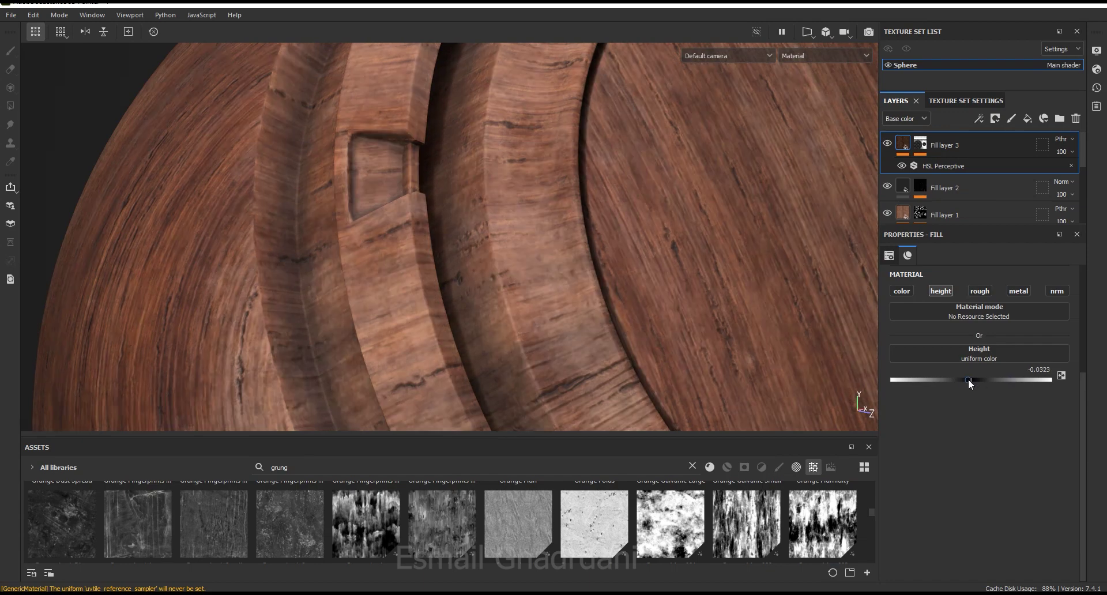
pyautogui.click(946, 380)
pyautogui.click(969, 380)
# - Toggle Fill layer 3 off and on to compare the dirt relief across the sphere
pyautogui.click(888, 144)
pyautogui.click(888, 144)
pyautogui.click(888, 143)
pyautogui.click(888, 144)
pyautogui.scroll(-5, 440, 316)
pyautogui.moveTo(487, 240)
pyautogui.keyDown('alt'); pyautogui.mouseDown()
pyautogui.moveTo(477, 208)
pyautogui.moveTo(508, 208)
pyautogui.mouseUp(); pyautogui.keyUp('alt')
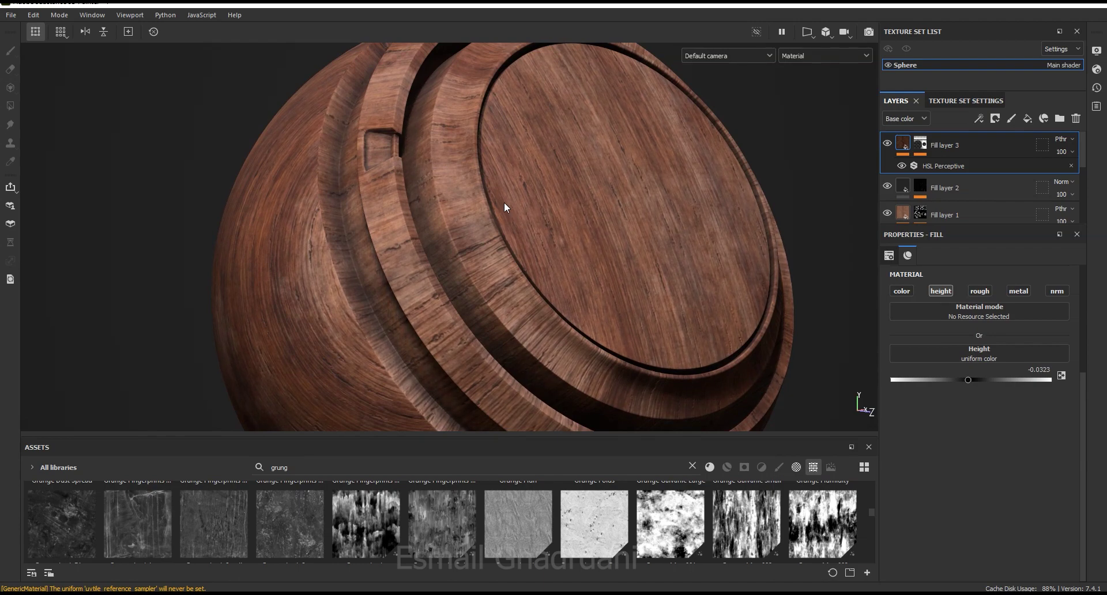
pyautogui.click(921, 143)
# - Tune the Dirt generator to Dirt Contrast 0.57, Grunge Amount 0.42 and Dirt Level 0.69, then compare
pyautogui.click(954, 165)
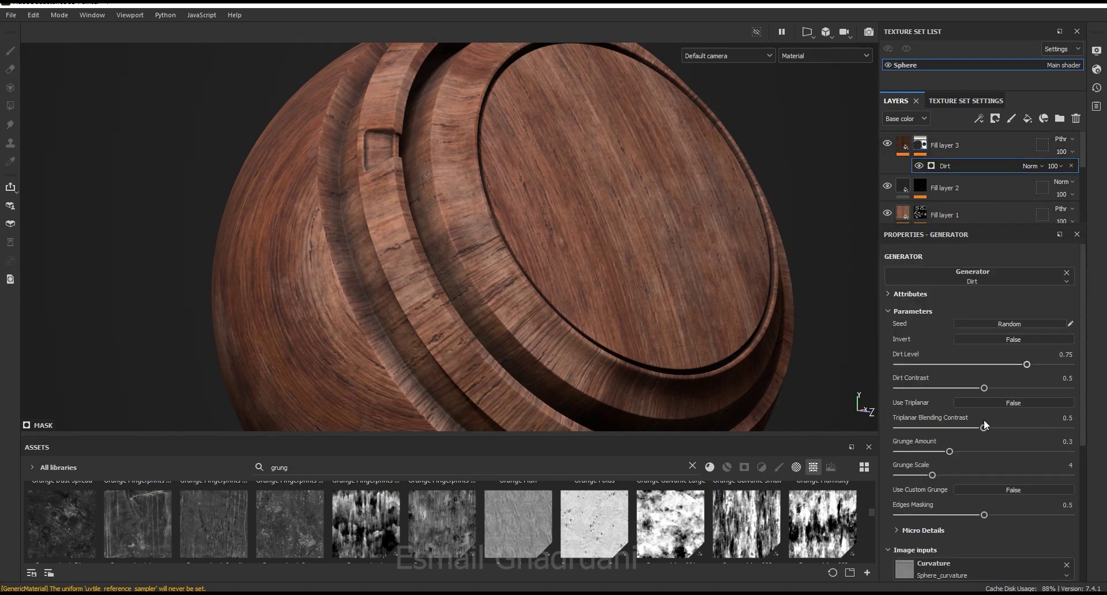
pyautogui.scroll(-1, 1084, 334)
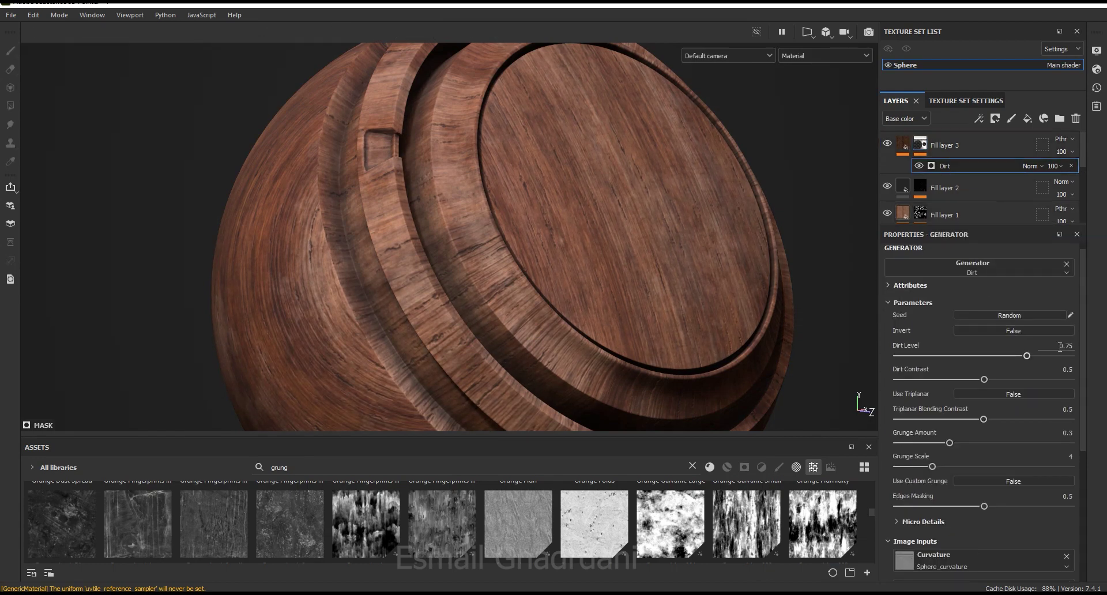
pyautogui.moveTo(1010, 356); pyautogui.dragTo(1018, 355)
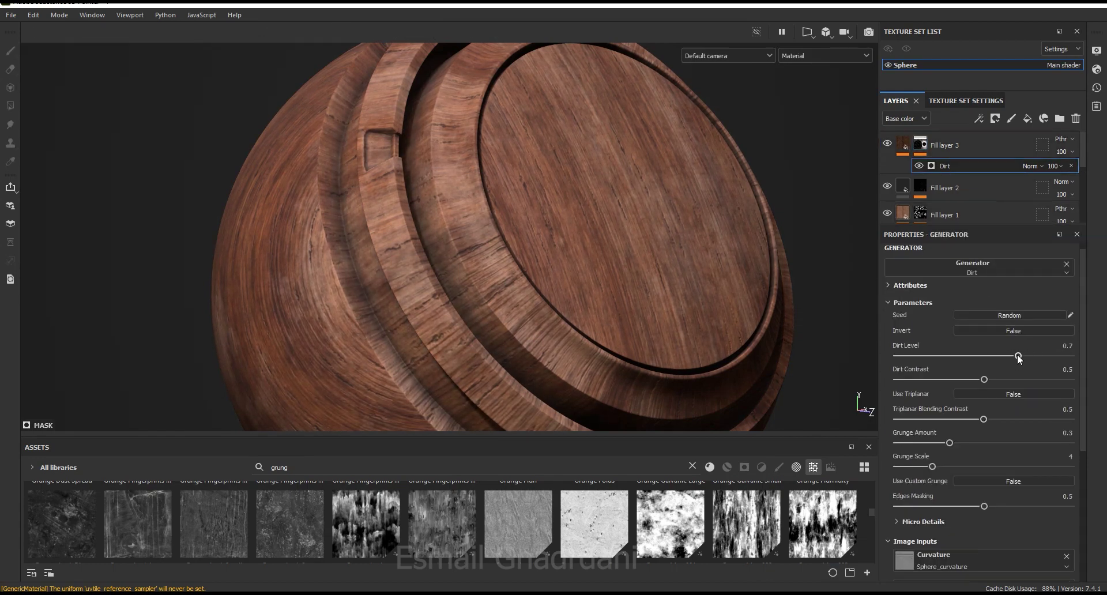
pyautogui.moveTo(984, 379); pyautogui.dragTo(996, 379)
pyautogui.scroll(1, 1084, 380)
pyautogui.scroll(-3, 1085, 378)
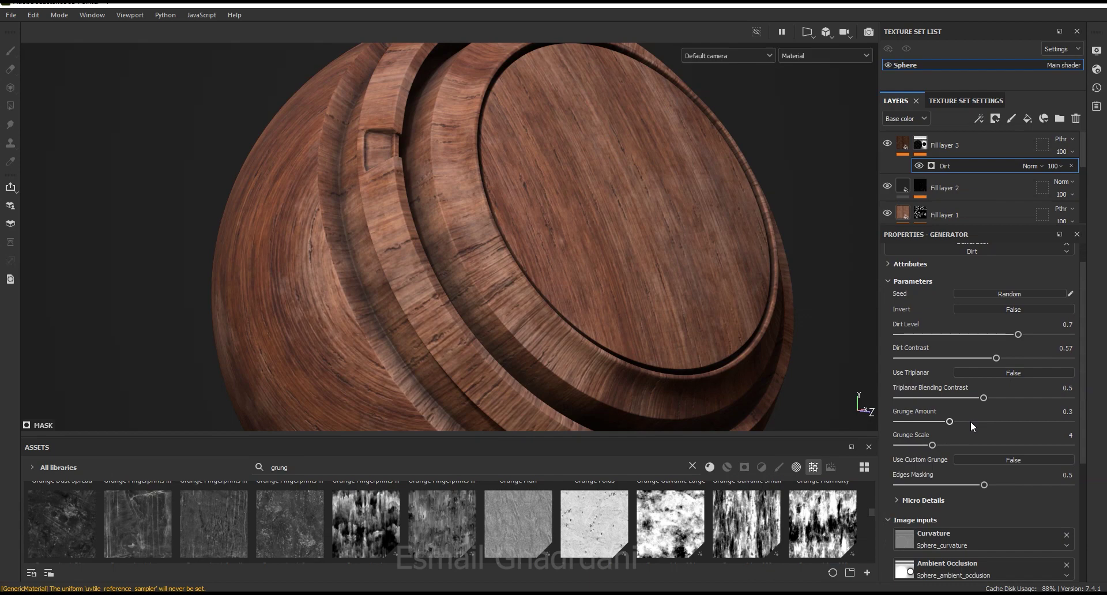
pyautogui.moveTo(975, 422); pyautogui.dragTo(971, 421)
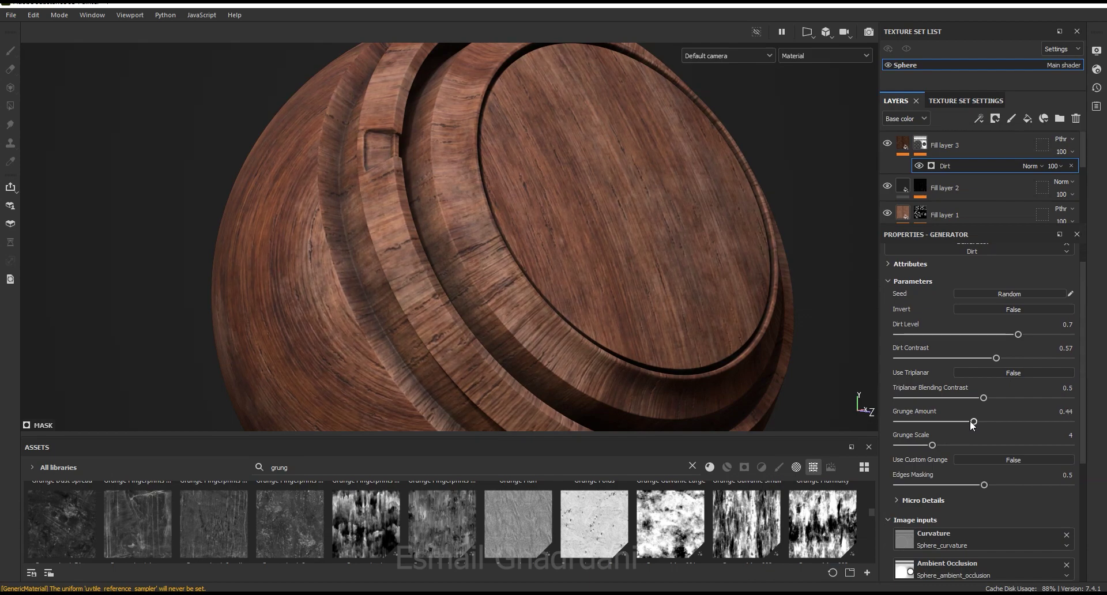
pyautogui.moveTo(1017, 339); pyautogui.dragTo(1015, 339)
pyautogui.click(888, 144)
pyautogui.click(887, 144)
# - Adjust Edges Masking to 0.76 and settle Dirt Level at 0.67, checking the layer on and off
pyautogui.scroll(-1, 1082, 408)
pyautogui.scroll(-1, 1083, 409)
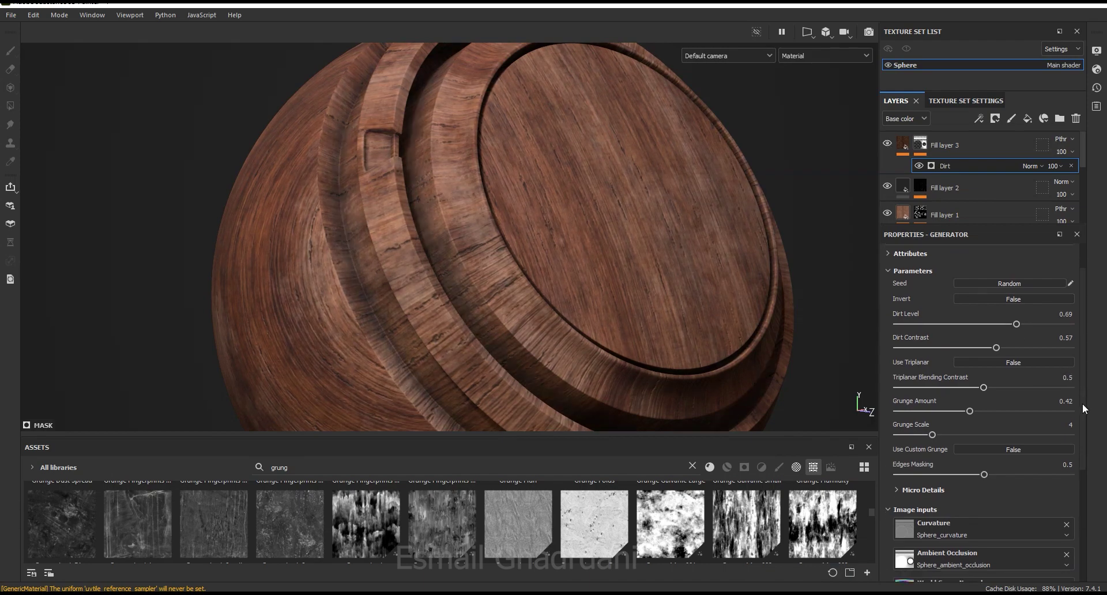
pyautogui.scroll(-3, 1082, 409)
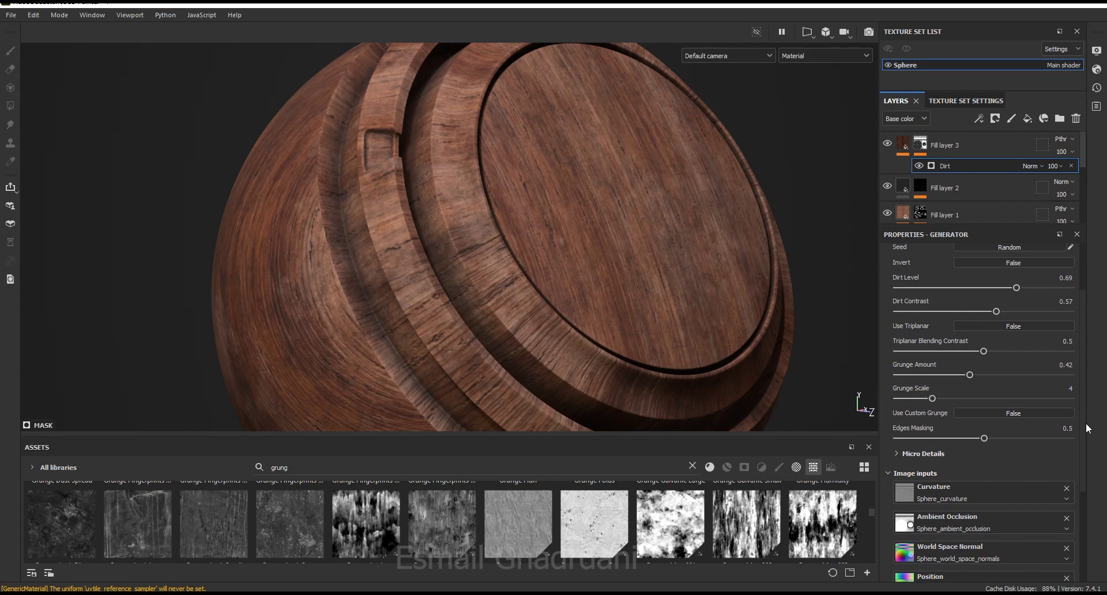
pyautogui.moveTo(985, 438); pyautogui.dragTo(935, 439)
pyautogui.click(1029, 437)
pyautogui.moveTo(1081, 428)
pyautogui.mouseDown()
pyautogui.moveTo(1081, 373)
pyautogui.moveTo(1015, 366)
pyautogui.mouseUp()
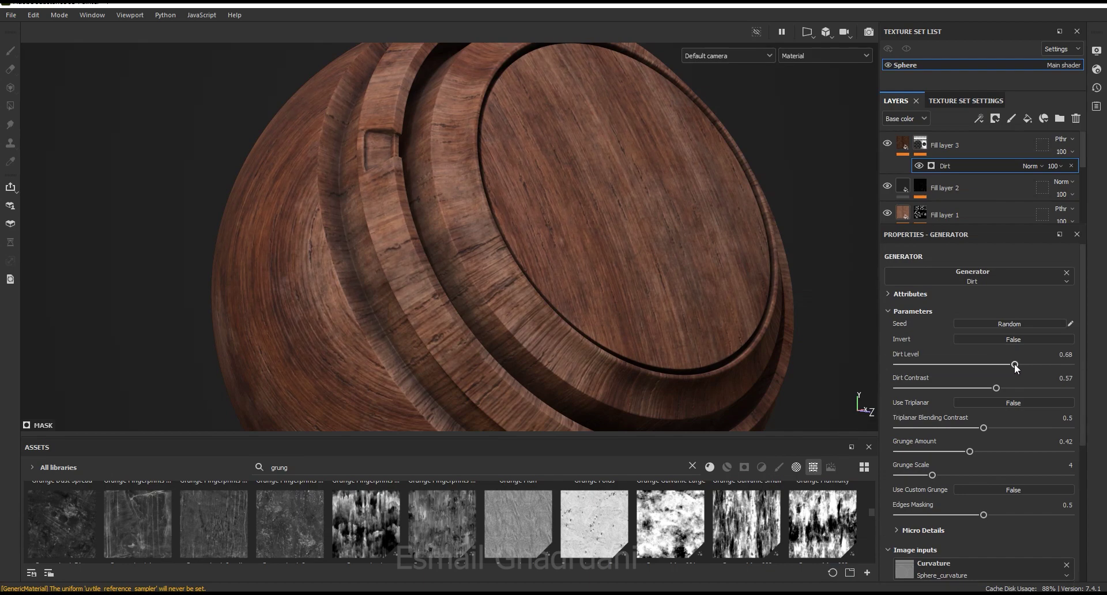
pyautogui.moveTo(1016, 366); pyautogui.dragTo(1013, 365)
pyautogui.scroll(1, 467, 258)
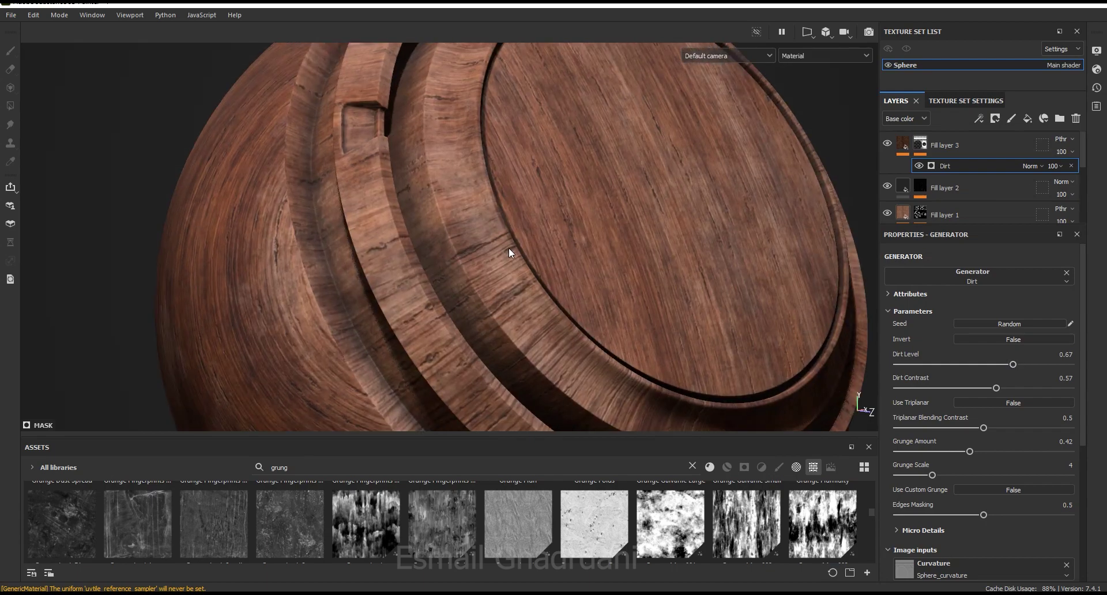
pyautogui.scroll(1, 507, 250)
pyautogui.click(887, 145)
pyautogui.click(887, 144)
pyautogui.hotkey('ctrl', 'z')
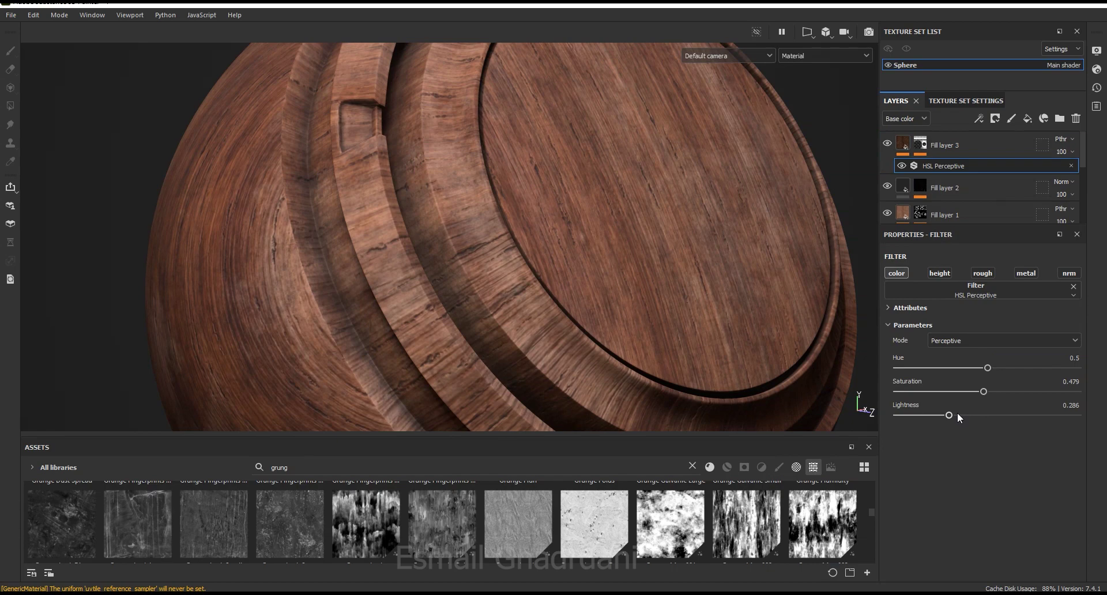
# - Rename Fill layer 3 to 'Dirt' and Fill layer 2 to 'Damage'
pyautogui.click(888, 144)
pyautogui.scroll(-3, 407, 321)
pyautogui.moveTo(366, 179)
pyautogui.keyDown('alt'); pyautogui.mouseDown()
pyautogui.moveTo(469, 235)
pyautogui.moveTo(499, 202)
pyautogui.moveTo(519, 239)
pyautogui.mouseUp(); pyautogui.keyUp('alt')
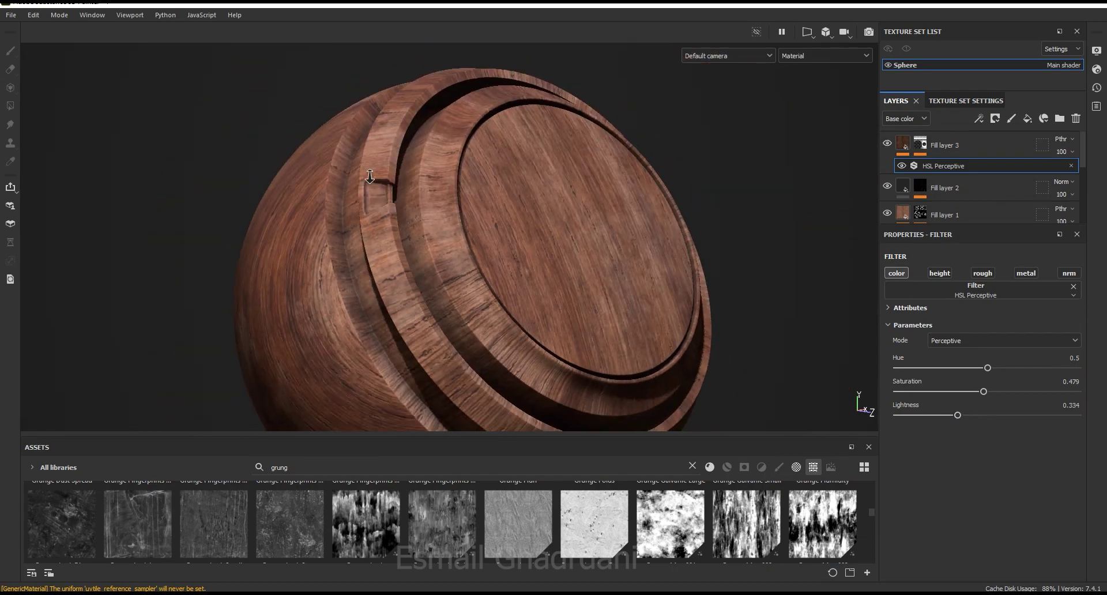
pyautogui.doubleClick(950, 146)
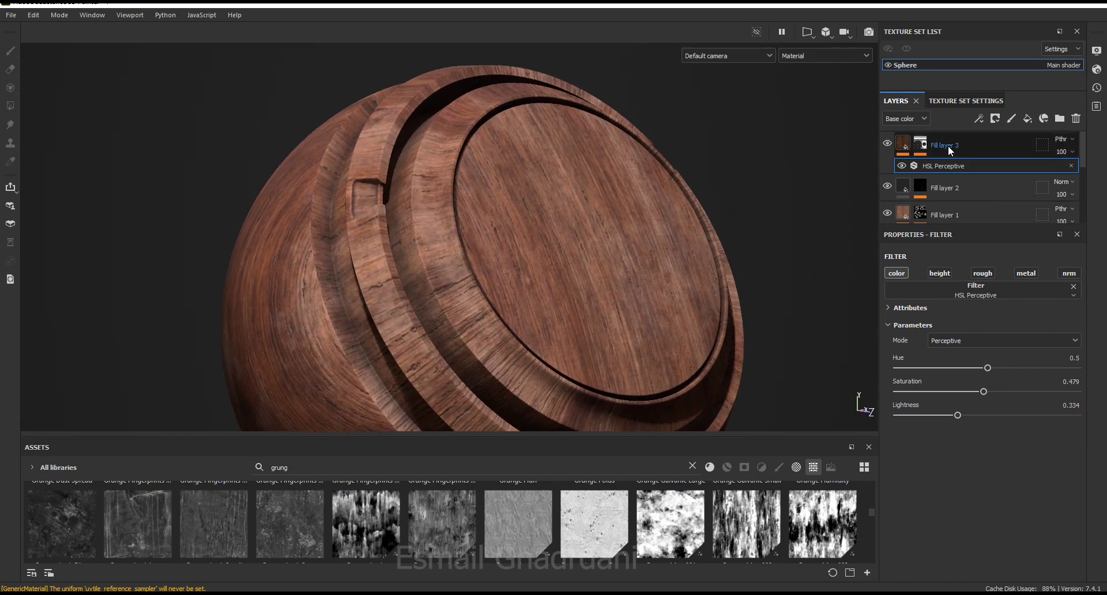
pyautogui.write('Dirt')
pyautogui.press('Return')
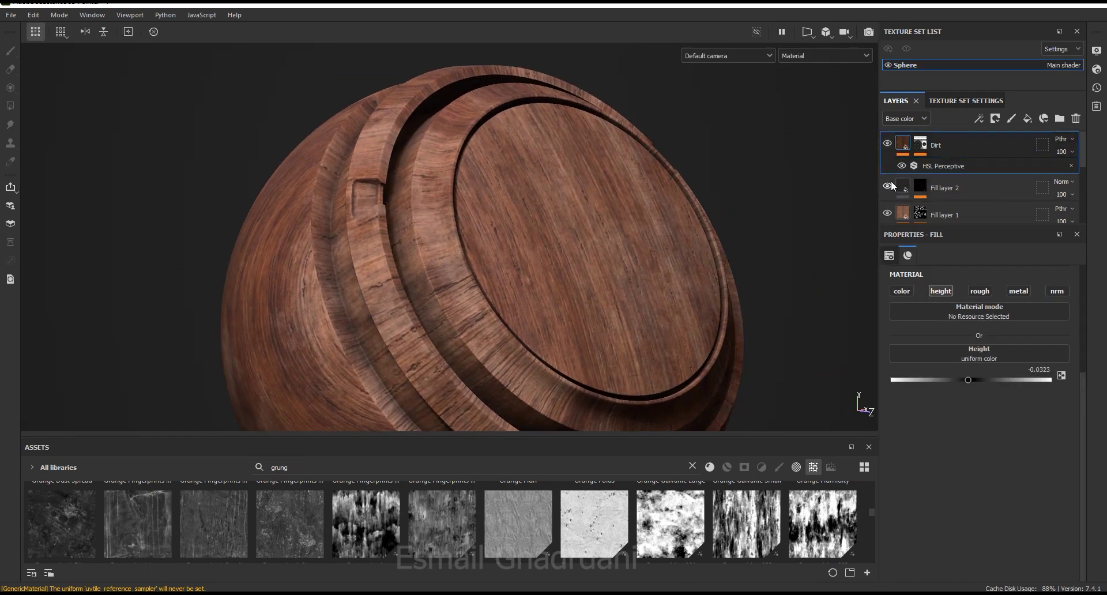
pyautogui.doubleClick(943, 188)
pyautogui.write('Damage')
pyautogui.press('Return')
# - Compare the wood fill layer on and off and abandon renaming it, keeping its original name
pyautogui.click(888, 213)
pyautogui.click(888, 213)
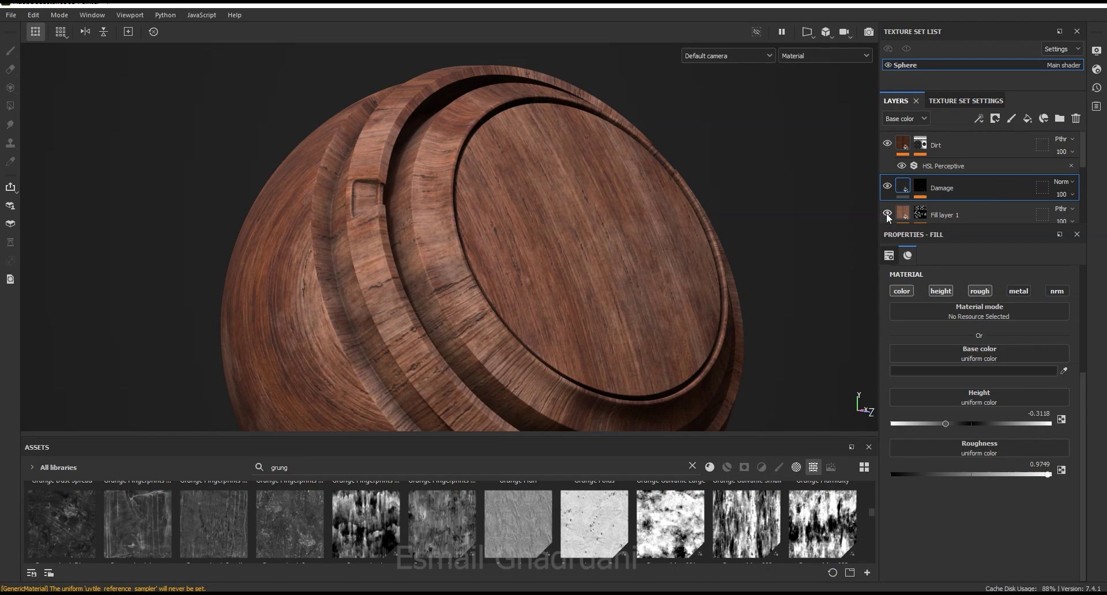
pyautogui.keyDown('alt'); pyautogui.moveTo(649, 289); pyautogui.dragTo(613, 210); pyautogui.keyUp('alt')
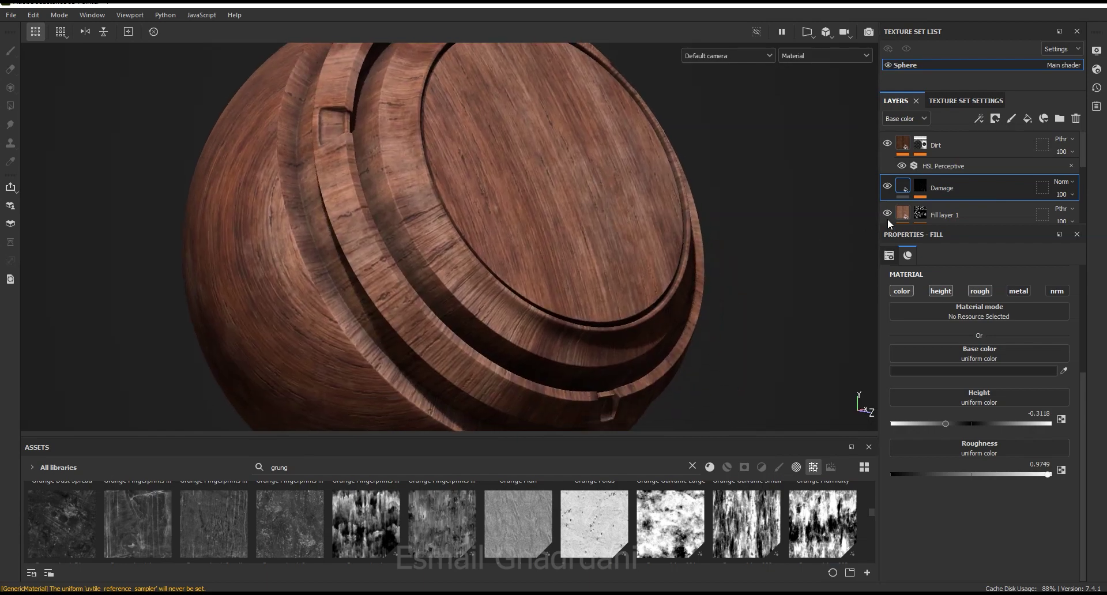
pyautogui.click(887, 213)
pyautogui.click(888, 213)
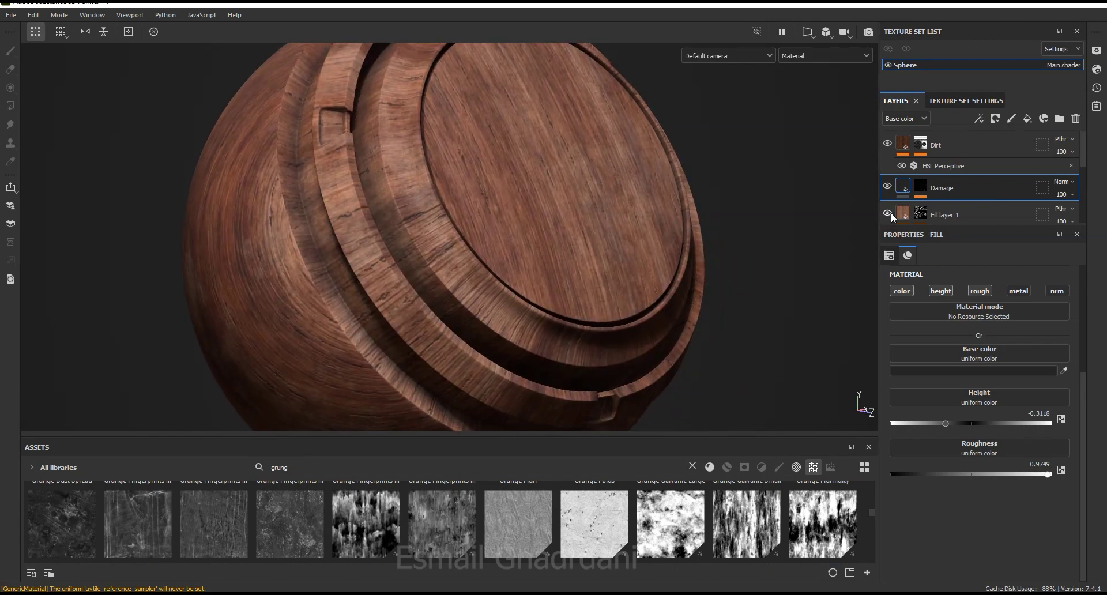
pyautogui.doubleClick(941, 215)
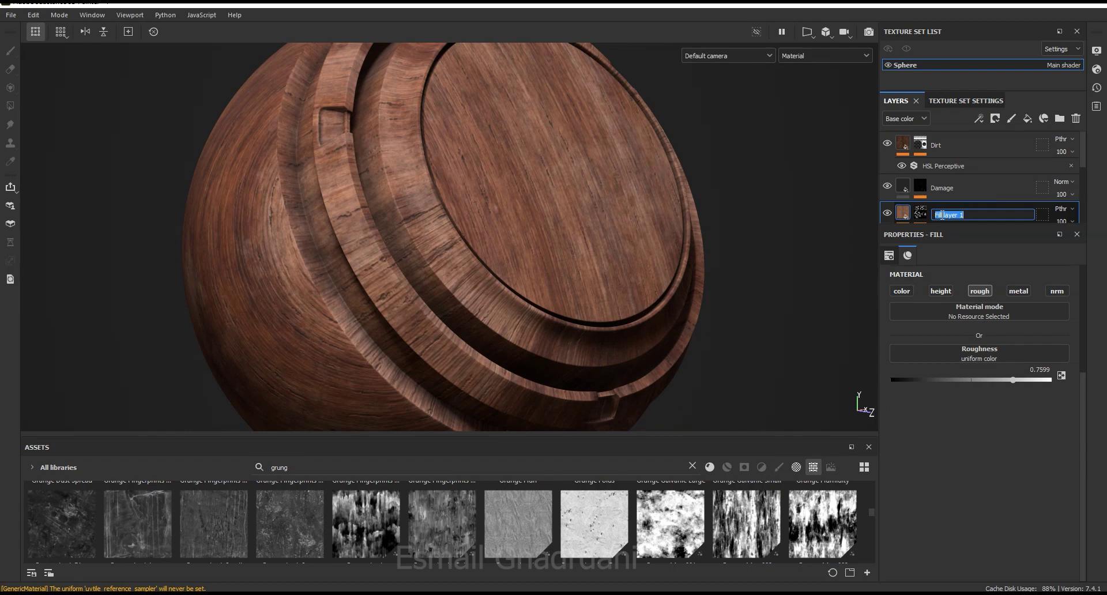
pyautogui.write('C')
pyautogui.press('BackSpace')
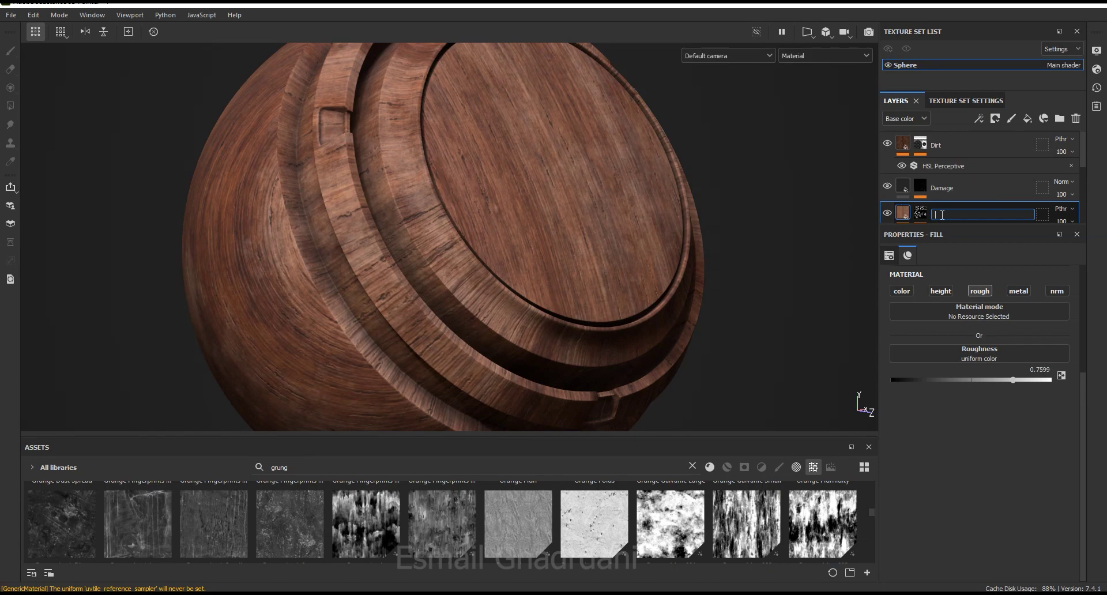
pyautogui.write('woo')
pyautogui.press('BackSpace')
pyautogui.press('BackSpace')
# - Select the Damage layer, recheck the wood layer's effect, and add a new fill layer on top
pyautogui.click(994, 190)
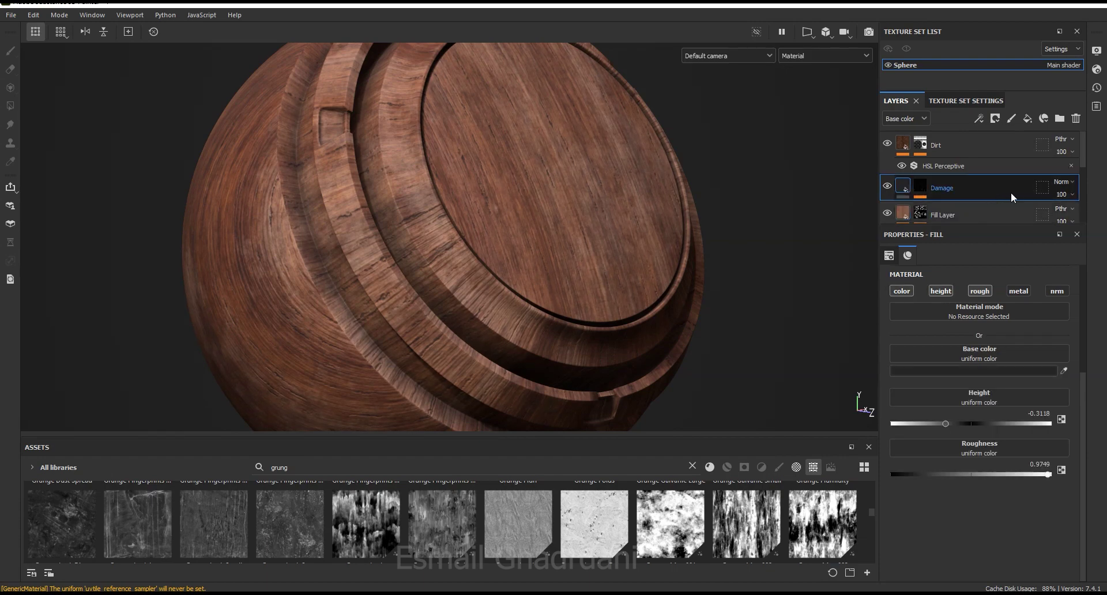
pyautogui.moveTo(1085, 170); pyautogui.dragTo(1089, 186)
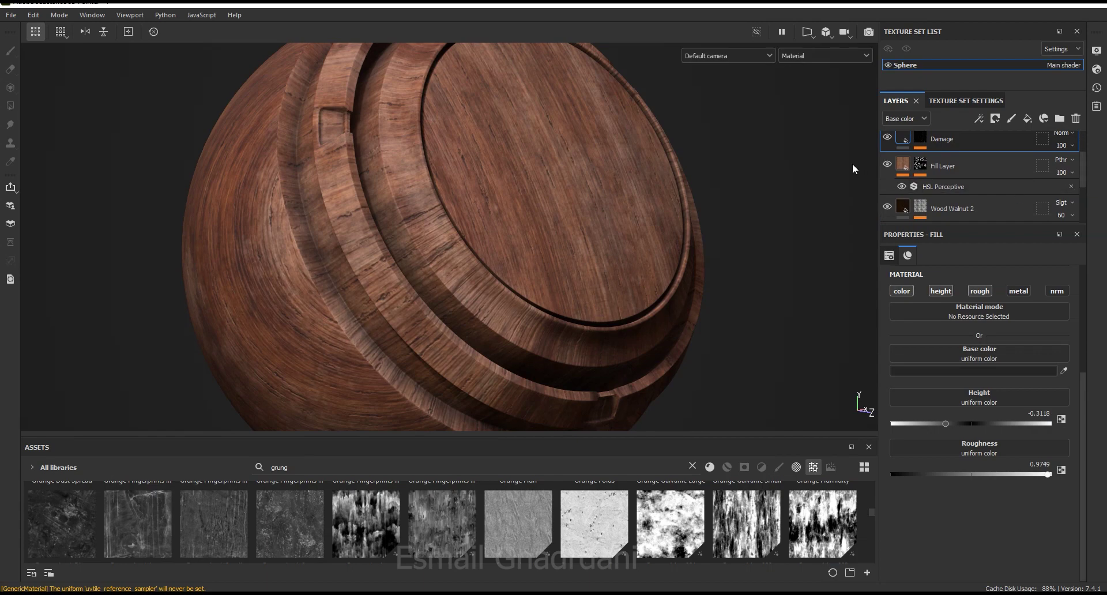
pyautogui.click(889, 164)
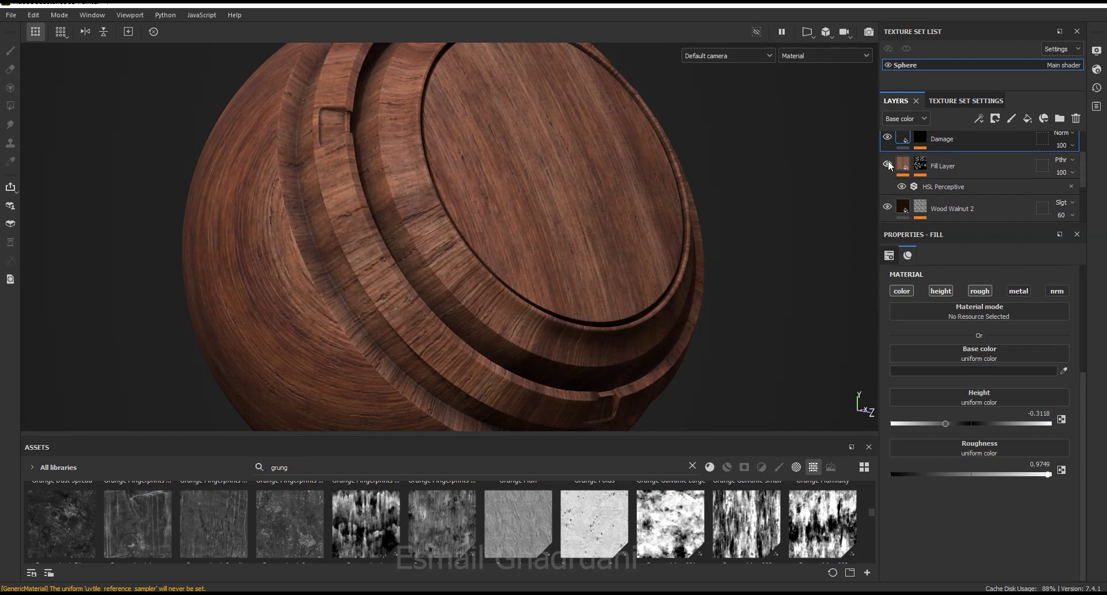
pyautogui.click(888, 165)
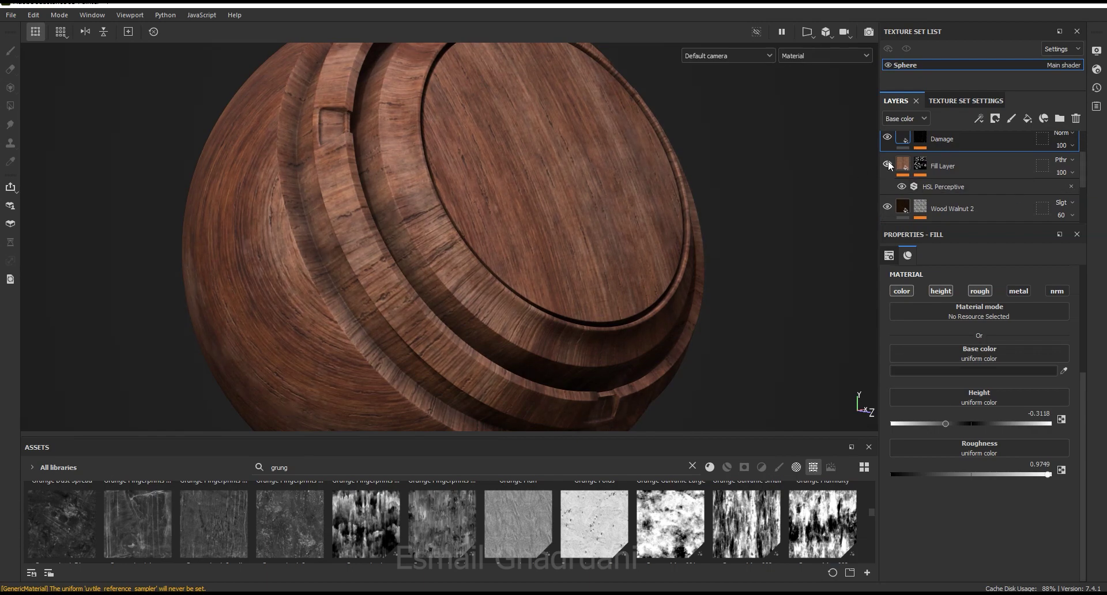
pyautogui.click(888, 165)
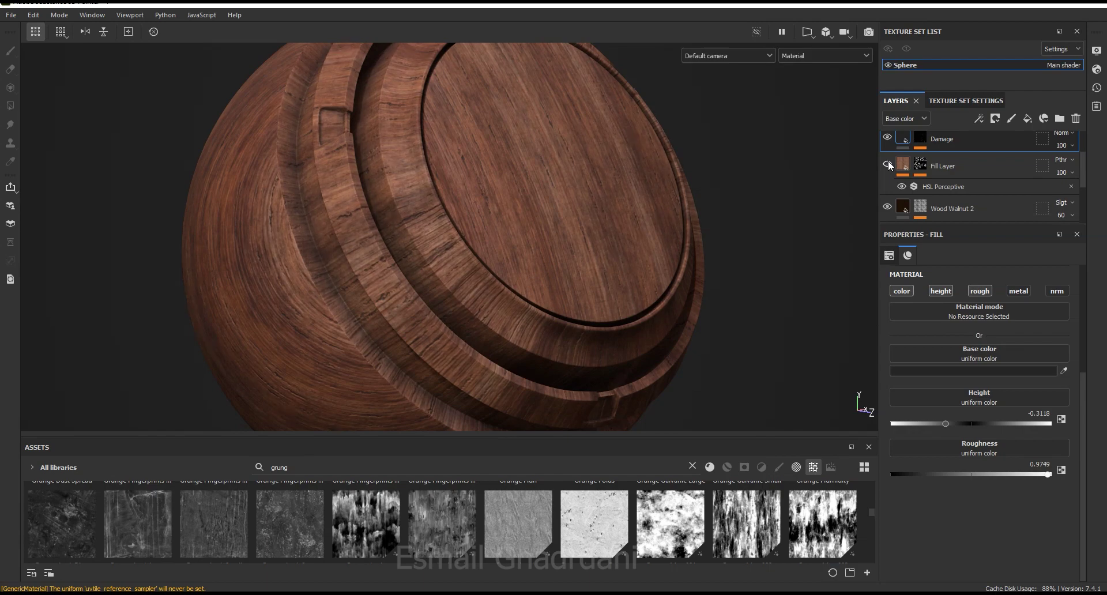
pyautogui.click(888, 164)
pyautogui.moveTo(1081, 168); pyautogui.dragTo(1081, 147)
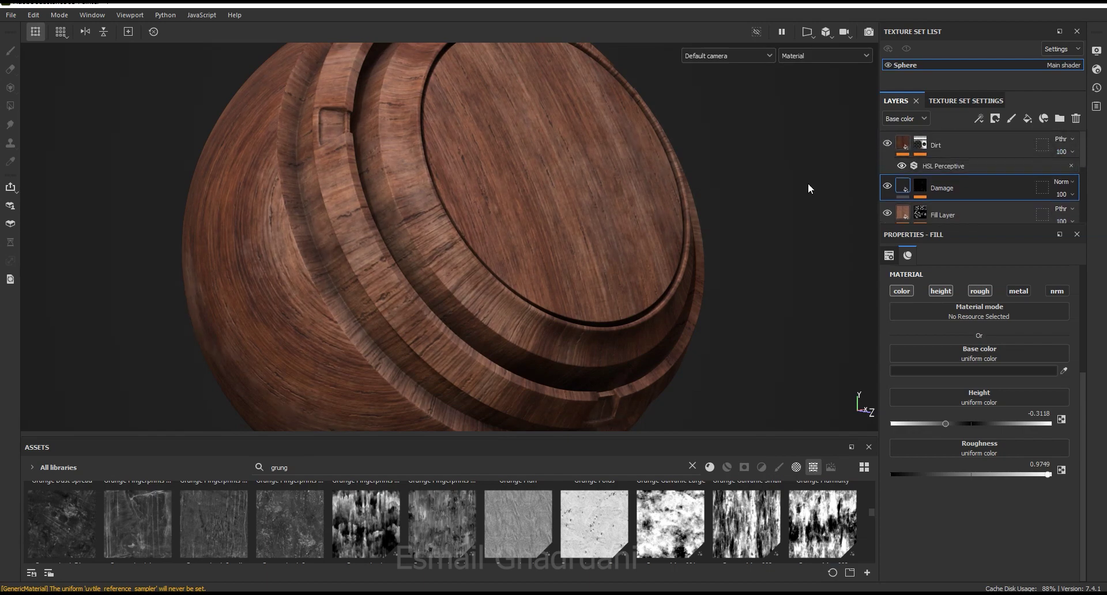
pyautogui.keyDown('alt'); pyautogui.moveTo(548, 172); pyautogui.dragTo(553, 219); pyautogui.keyUp('alt')
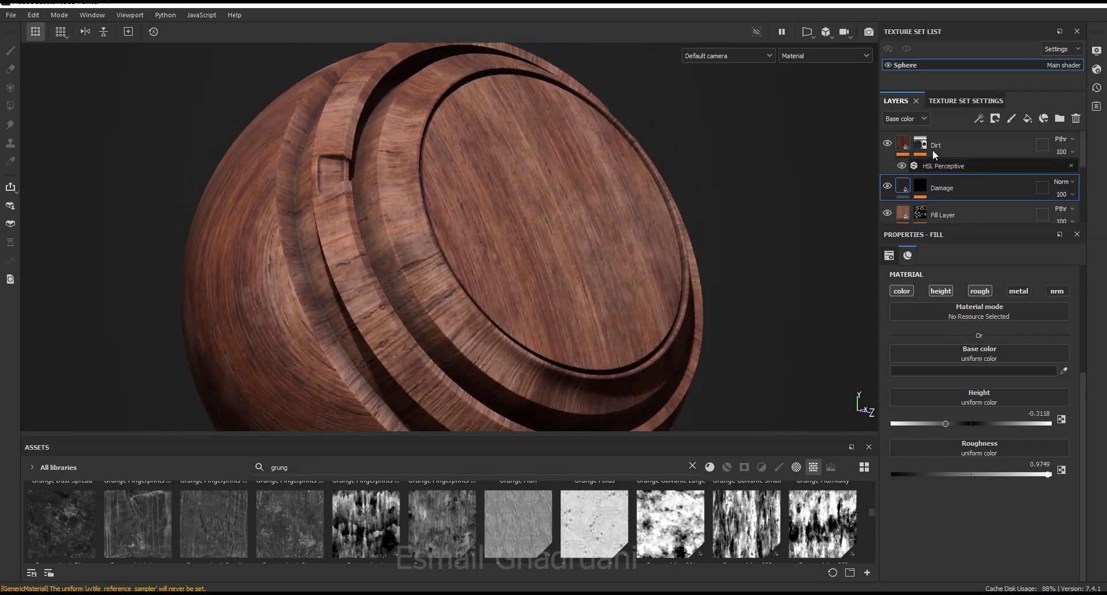
pyautogui.click(1028, 118)
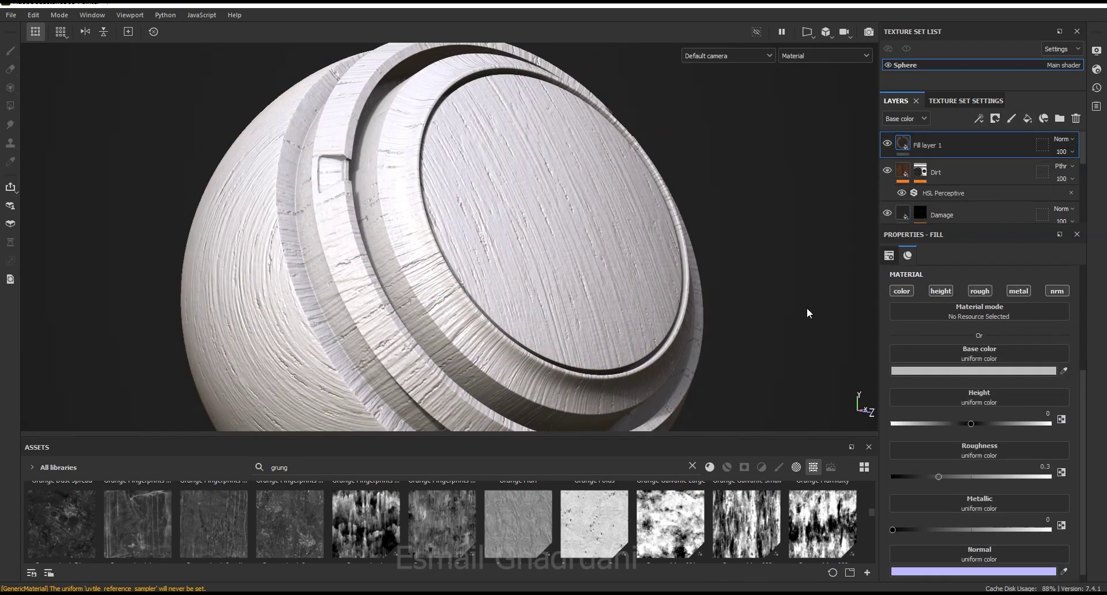
# - Disable the color, metal and nrm channels on the new fill layer, leaving height and roughness
pyautogui.keyDown('alt'); pyautogui.moveTo(420, 184); pyautogui.dragTo(448, 230); pyautogui.keyUp('alt')
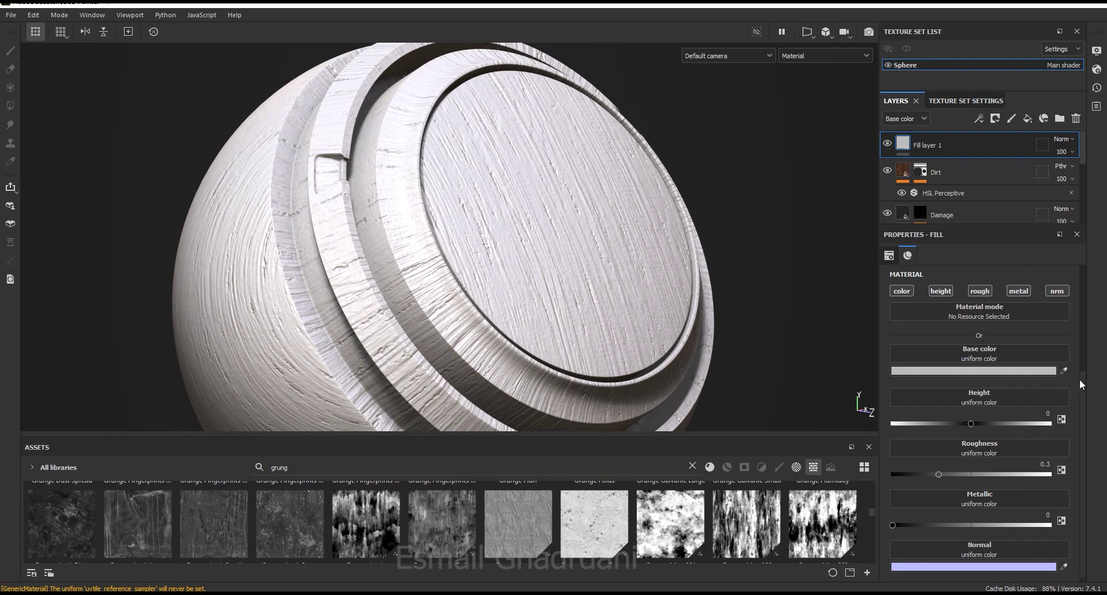
pyautogui.click(1058, 291)
pyautogui.click(1018, 291)
pyautogui.click(904, 291)
# - Raise the fill layer's roughness to 0.9247 for a matte wood look
pyautogui.keyDown('shift'); pyautogui.moveTo(583, 233); pyautogui.dragTo(592, 253, button='right'); pyautogui.keyUp('shift')
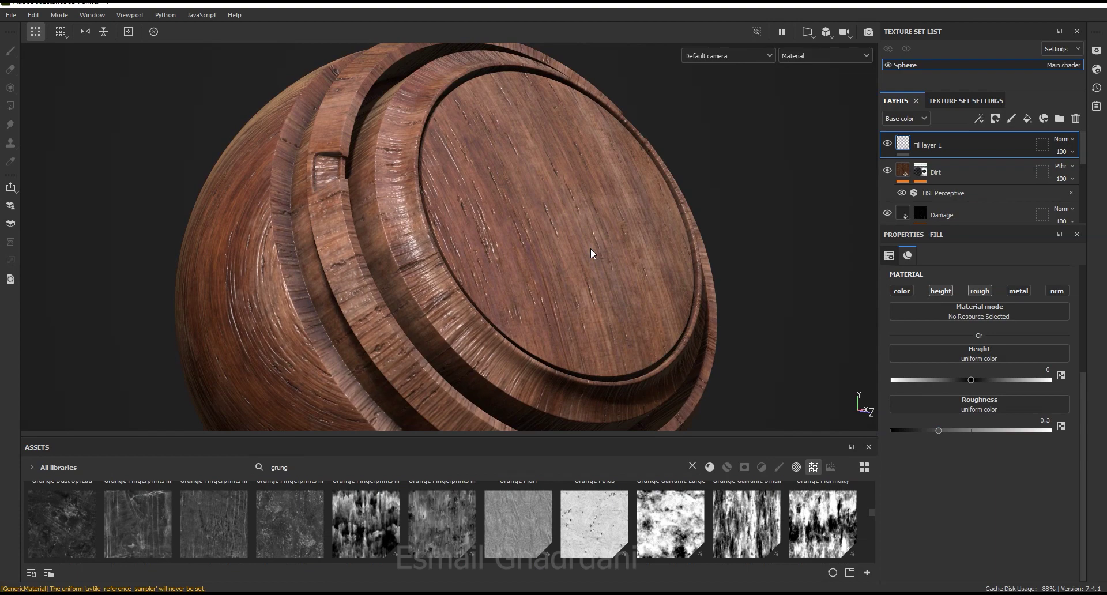
pyautogui.moveTo(1024, 432); pyautogui.dragTo(1038, 432)
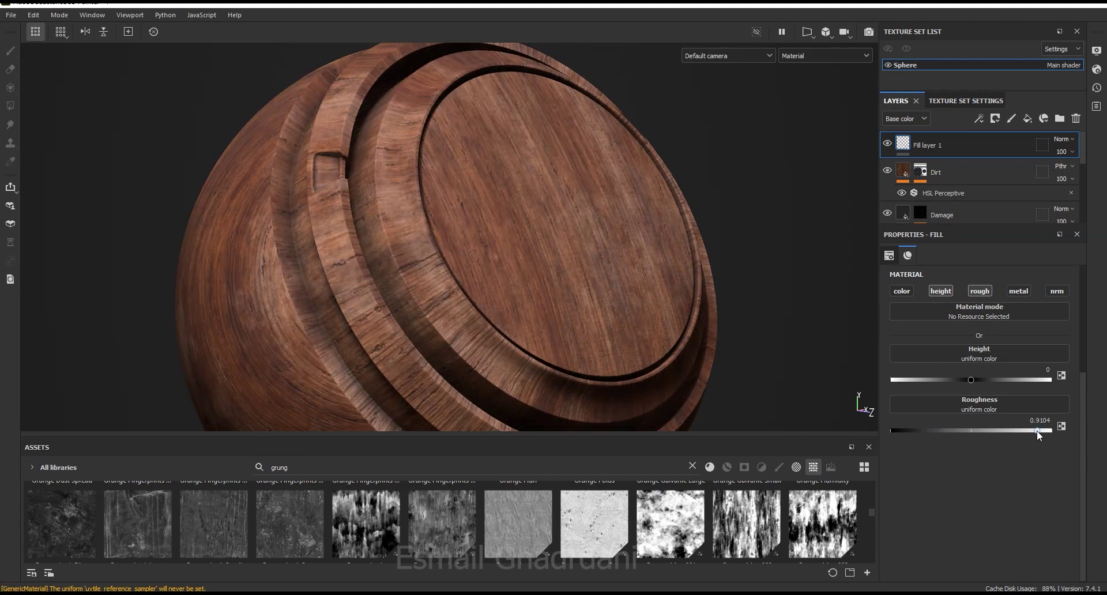
pyautogui.moveTo(1039, 431); pyautogui.dragTo(1041, 431)
pyautogui.keyDown('alt'); pyautogui.moveTo(494, 228); pyautogui.dragTo(526, 231); pyautogui.keyUp('alt')
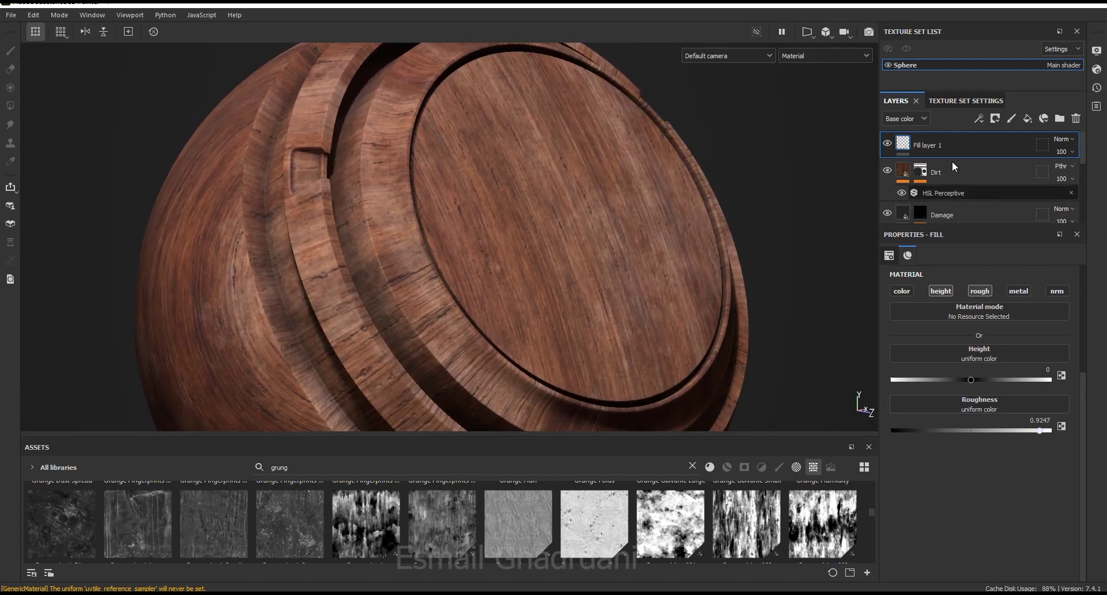
pyautogui.click(978, 118)
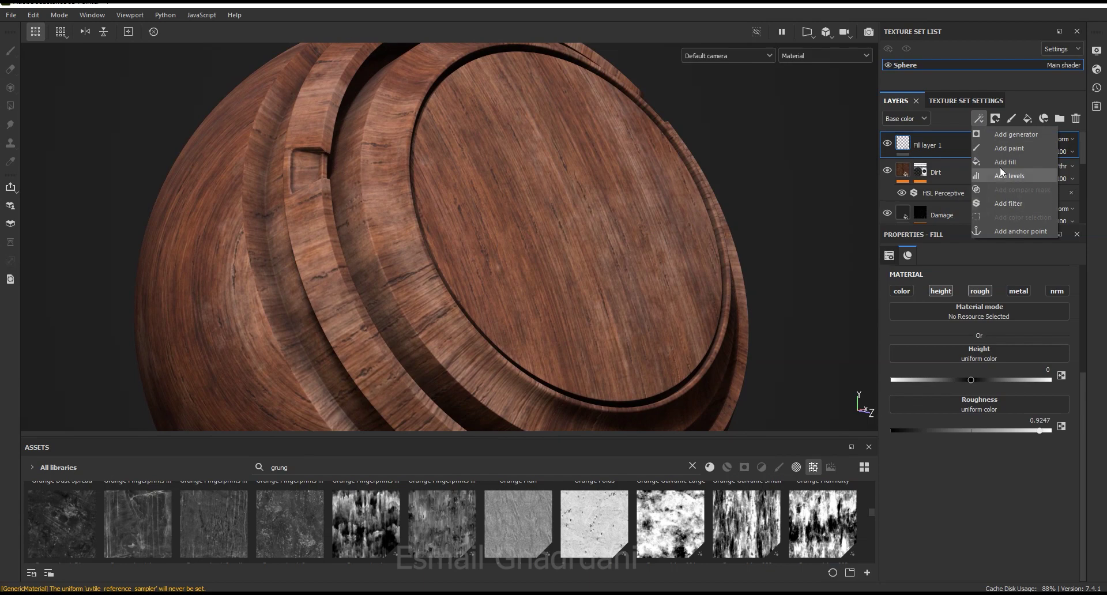
# - Add an HSL Perceptive filter with saturation 0.547 and lightness 0.576
pyautogui.click(1005, 203)
pyautogui.click(970, 293)
pyautogui.scroll(-2, 1018, 398)
pyautogui.click(1022, 364)
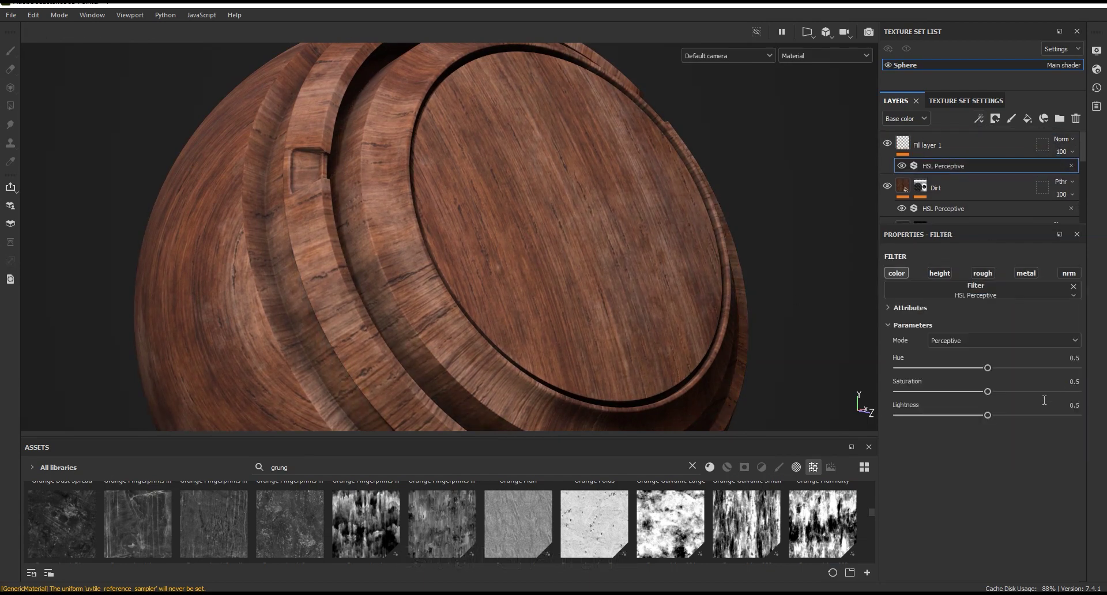
pyautogui.click(996, 392)
pyautogui.click(1001, 415)
# - Set the top fill layer's blend mode to Passthrough and compare it on and off
pyautogui.click(1065, 139)
pyautogui.click(1053, 163)
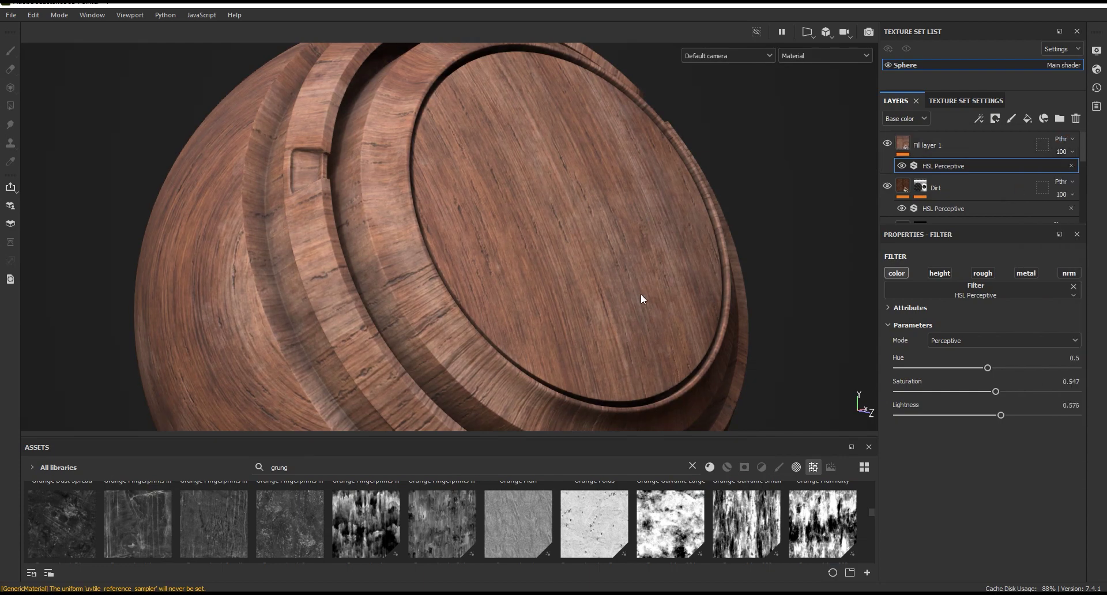
pyautogui.click(888, 144)
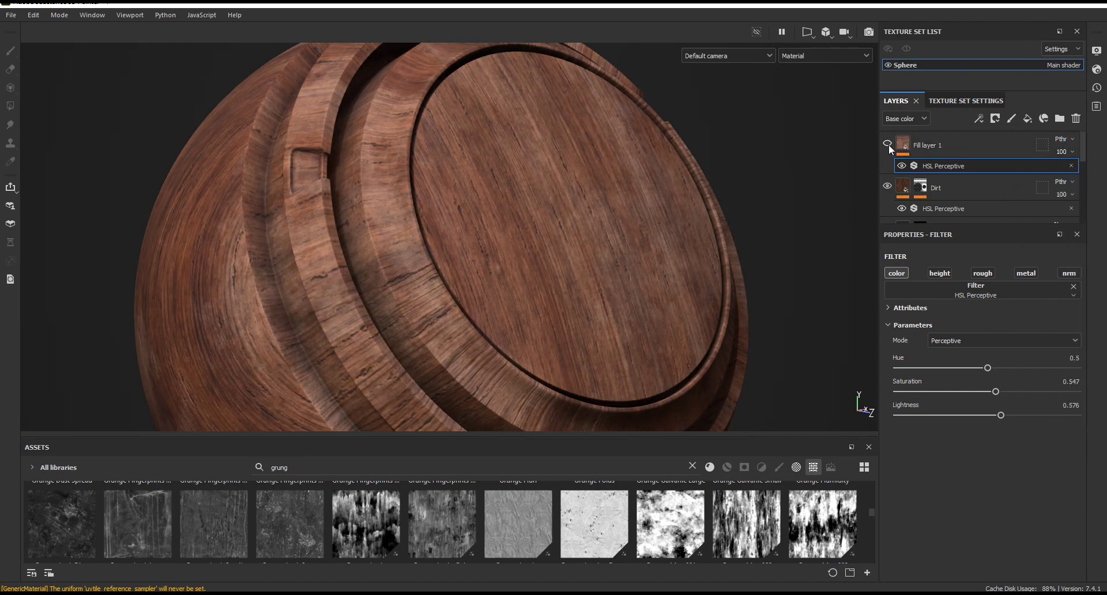
pyautogui.click(888, 144)
pyautogui.click(946, 145)
pyautogui.click(996, 118)
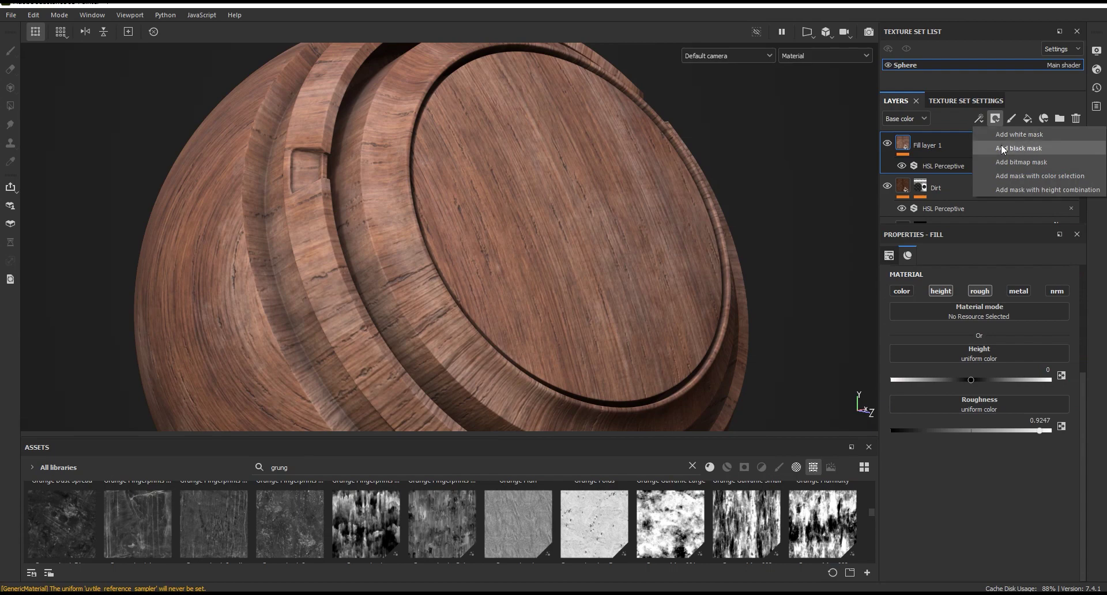
# - Add a black mask to Fill layer 1 with a Metal Edge Wear generator
pyautogui.click(1001, 148)
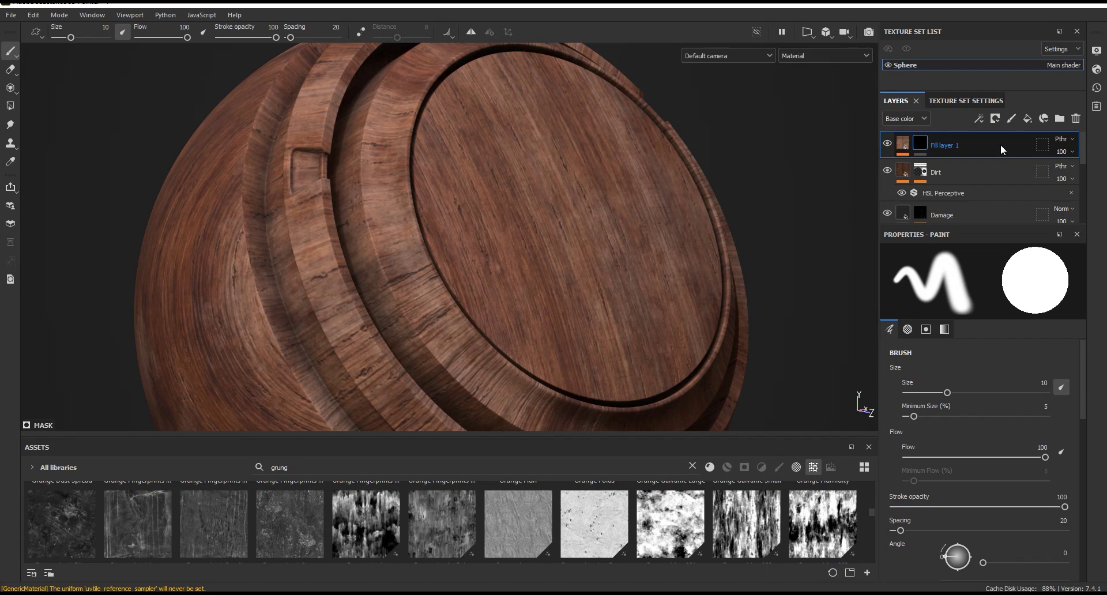
pyautogui.click(979, 119)
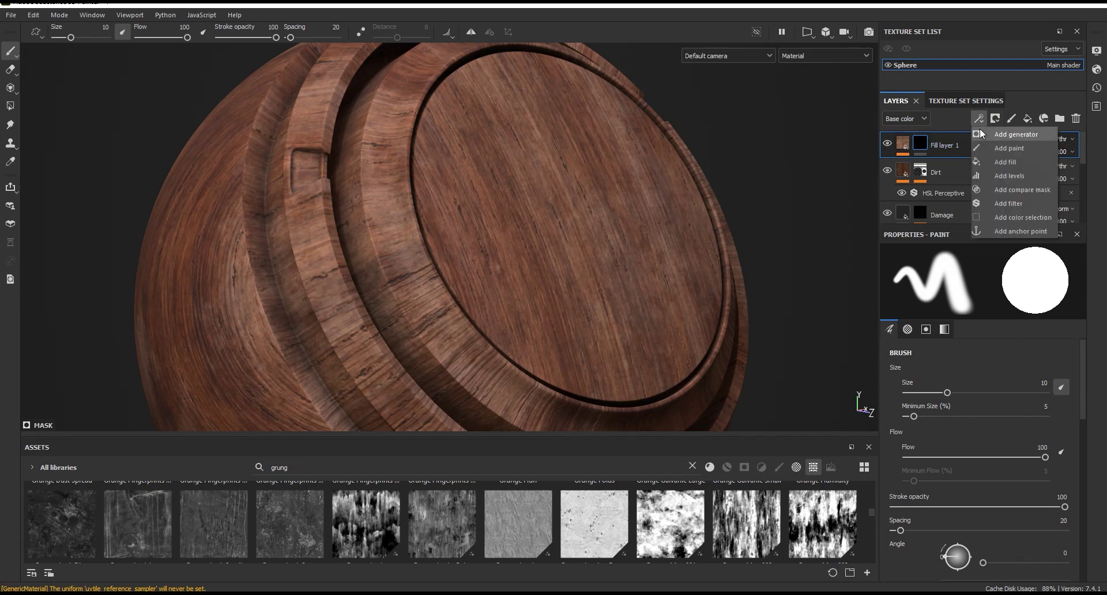
pyautogui.click(1021, 147)
pyautogui.click(991, 275)
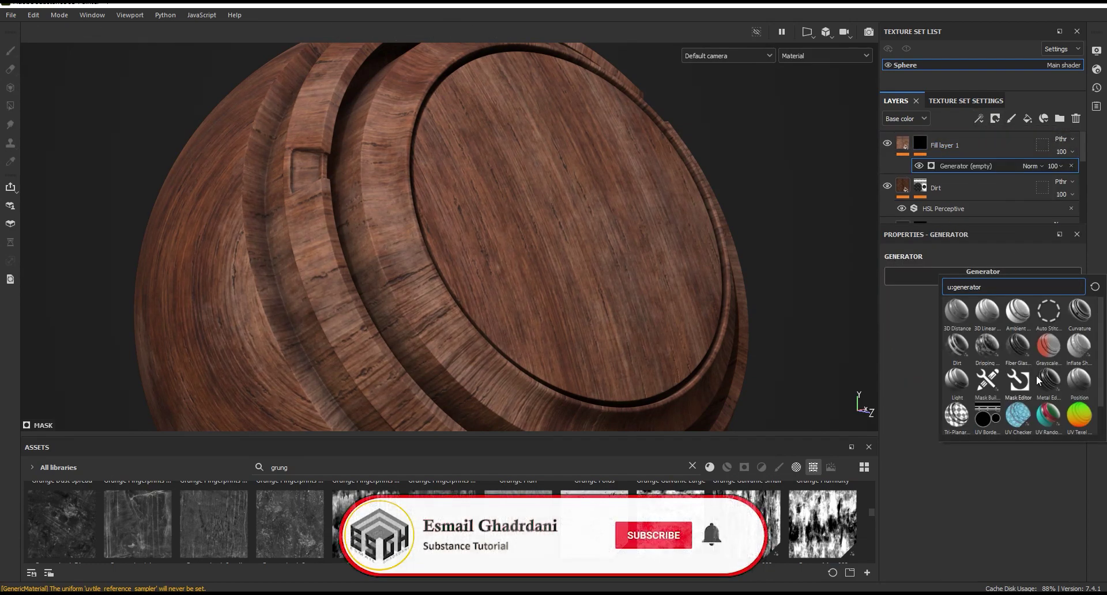
pyautogui.click(1049, 381)
# - Set Metal Edge Wear to Wear Level 0.75 and Grunge Amount 0.59, then inspect the wooden lid
pyautogui.scroll(3, 483, 306)
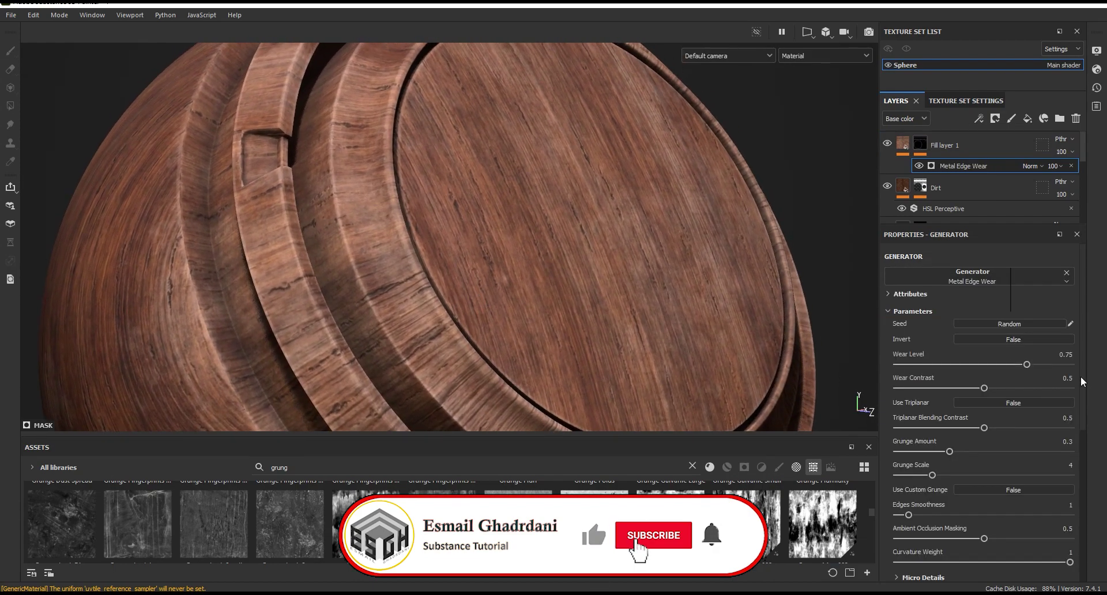
pyautogui.moveTo(1083, 389); pyautogui.dragTo(1085, 413)
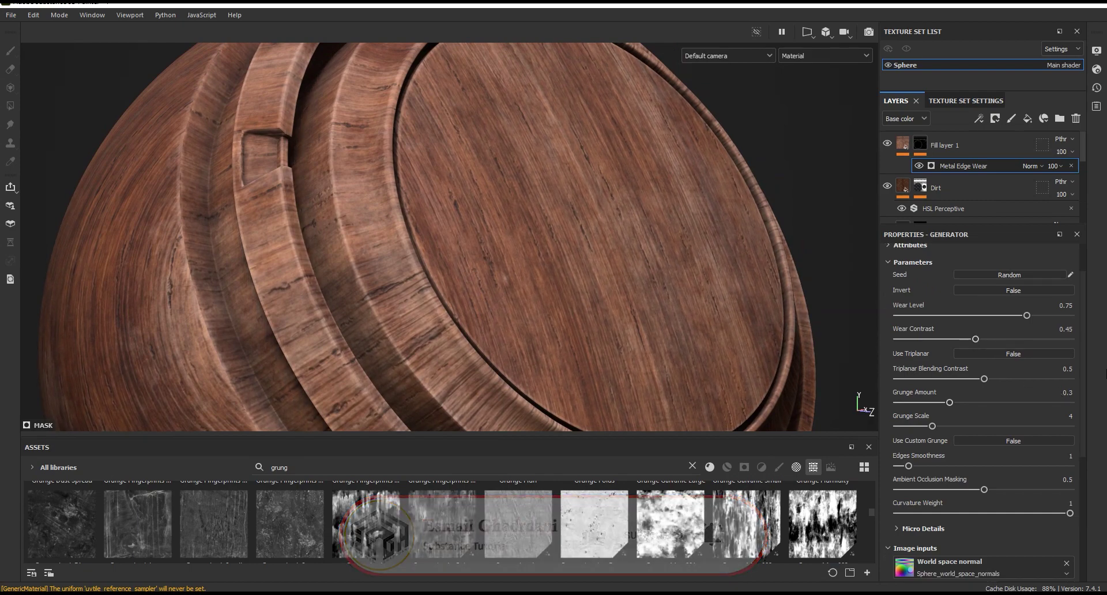
pyautogui.moveTo(1086, 373); pyautogui.dragTo(1090, 404)
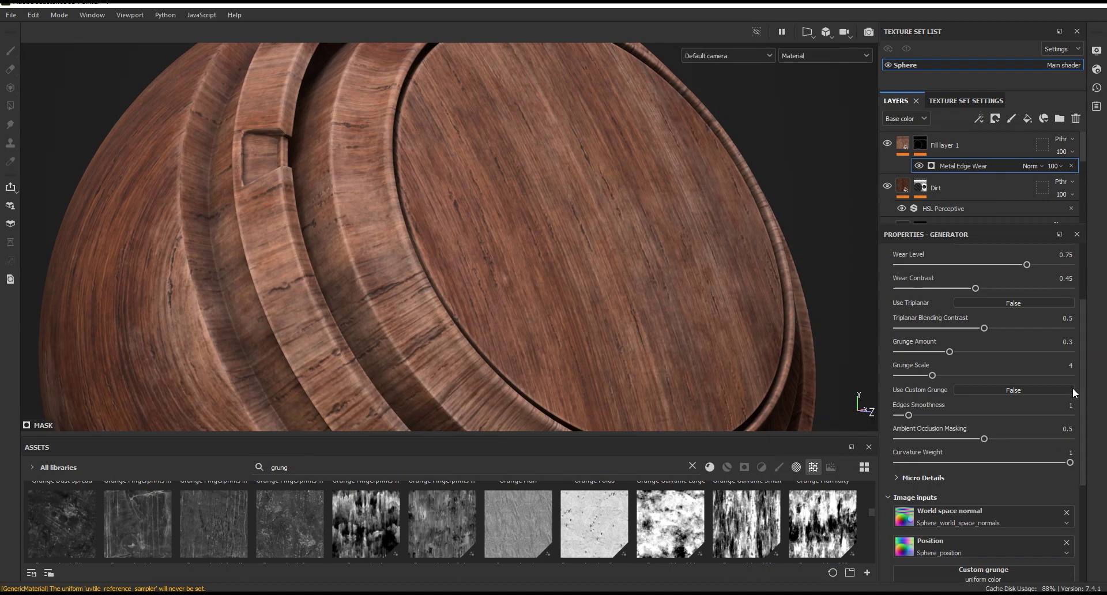
pyautogui.click(985, 350)
pyautogui.click(999, 350)
pyautogui.moveTo(1085, 407); pyautogui.dragTo(1087, 425)
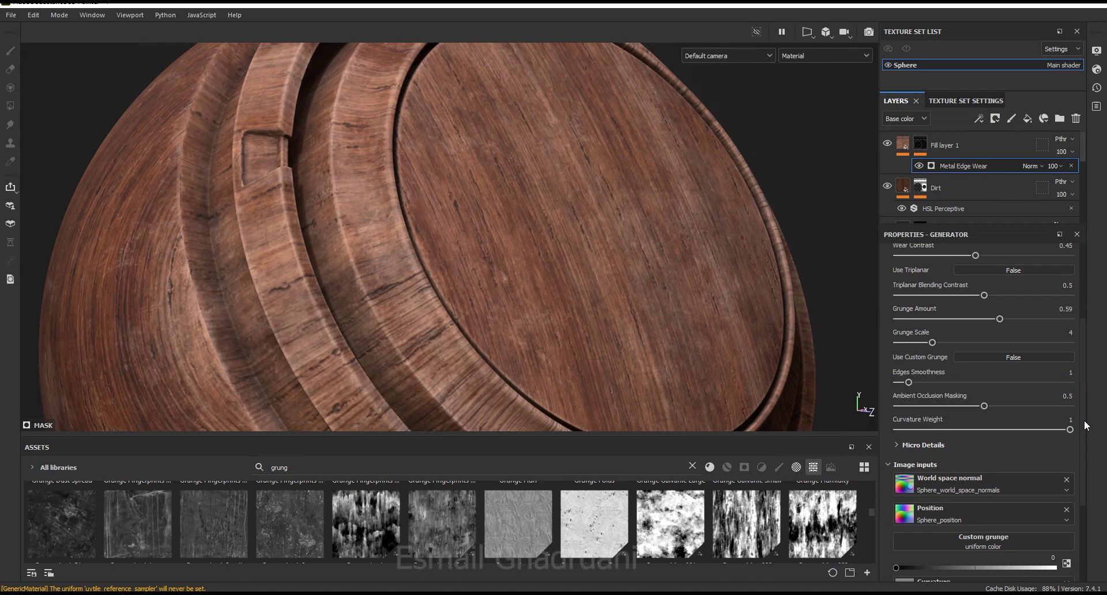
pyautogui.scroll(-1, 1085, 426)
pyautogui.scroll(2, 1086, 425)
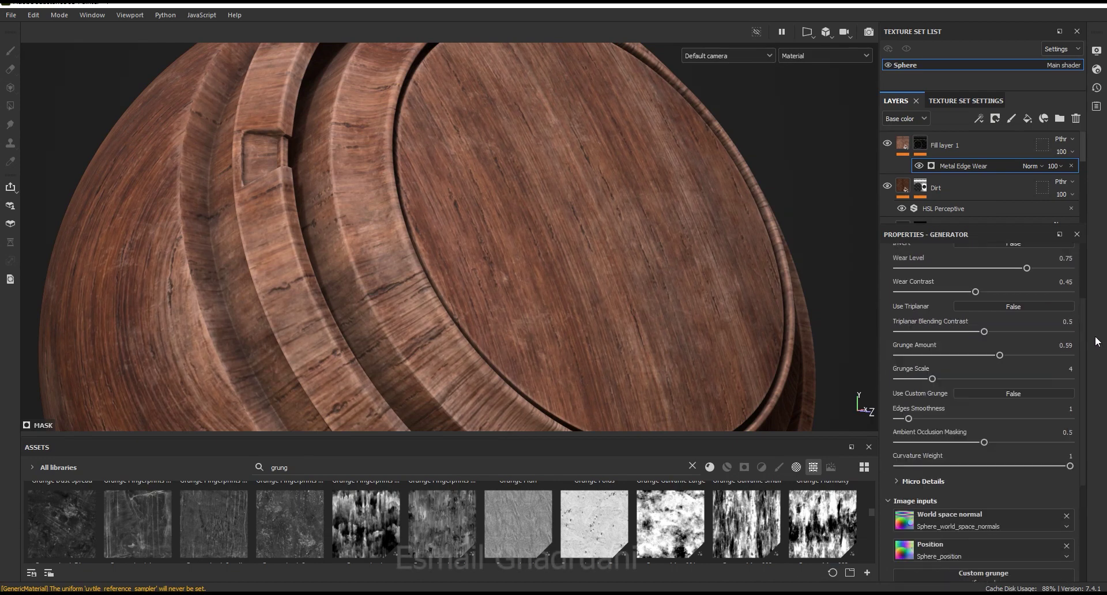
pyautogui.moveTo(531, 230)
pyautogui.keyDown('alt'); pyautogui.mouseDown()
pyautogui.moveTo(523, 115)
pyautogui.moveTo(521, 220)
pyautogui.mouseUp(); pyautogui.keyUp('alt')
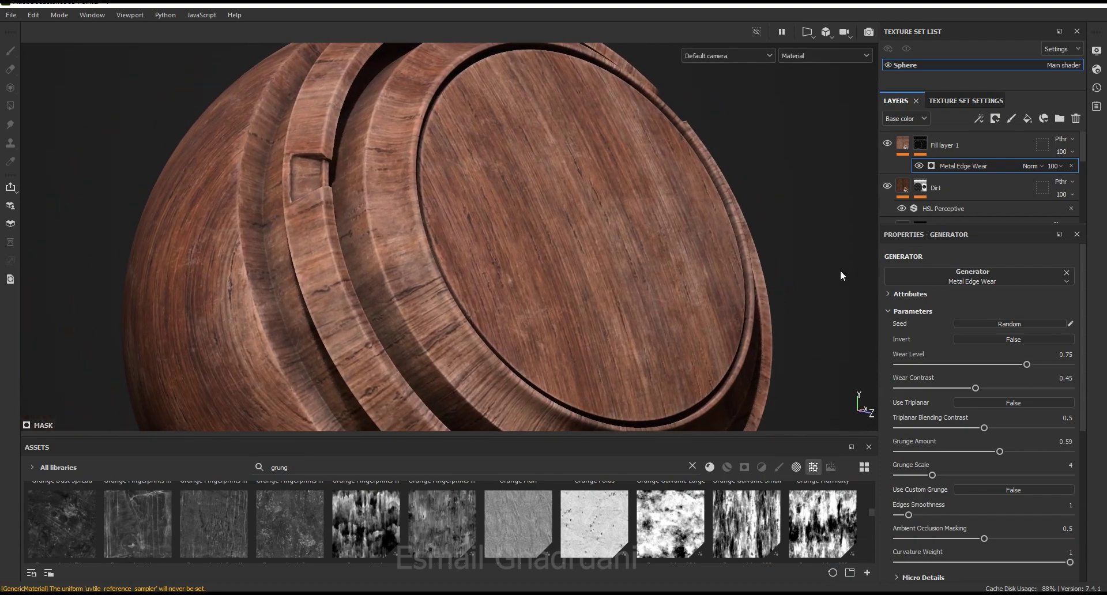
pyautogui.moveTo(1002, 223); pyautogui.dragTo(1002, 234)
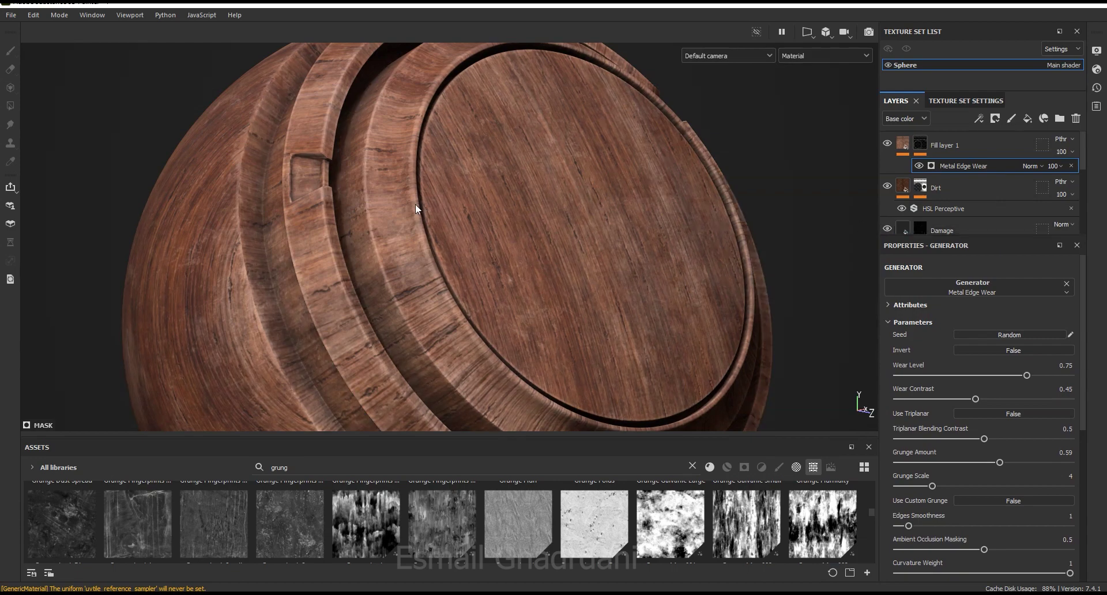
pyautogui.keyDown('alt'); pyautogui.moveTo(433, 180); pyautogui.dragTo(438, 236, button='right'); pyautogui.keyUp('alt')
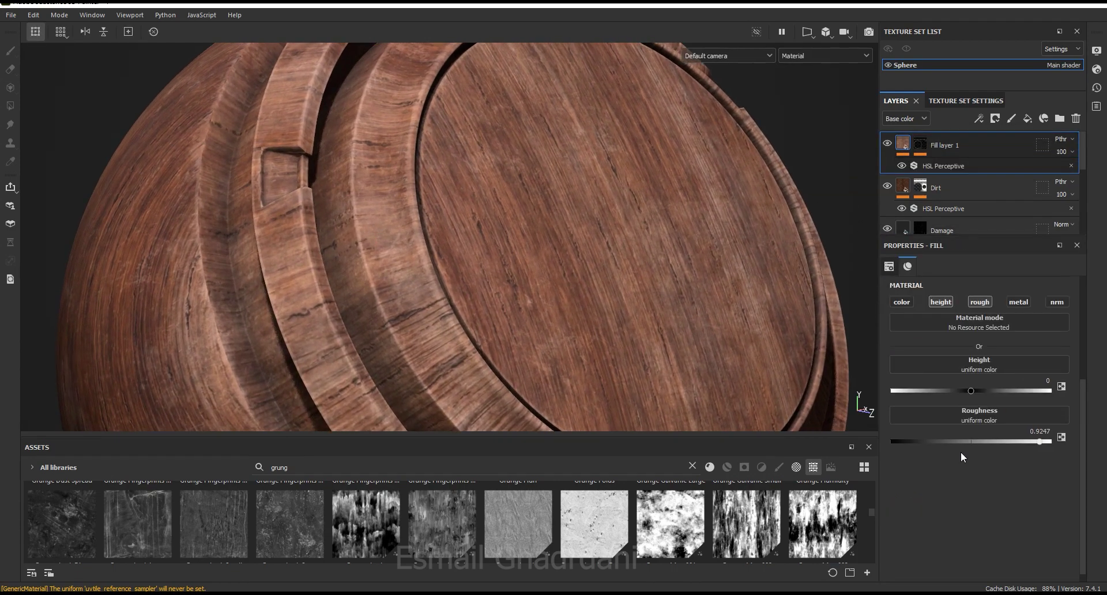
# - Lower Fill layer 1's height to -0.147
pyautogui.moveTo(971, 391); pyautogui.dragTo(961, 391)
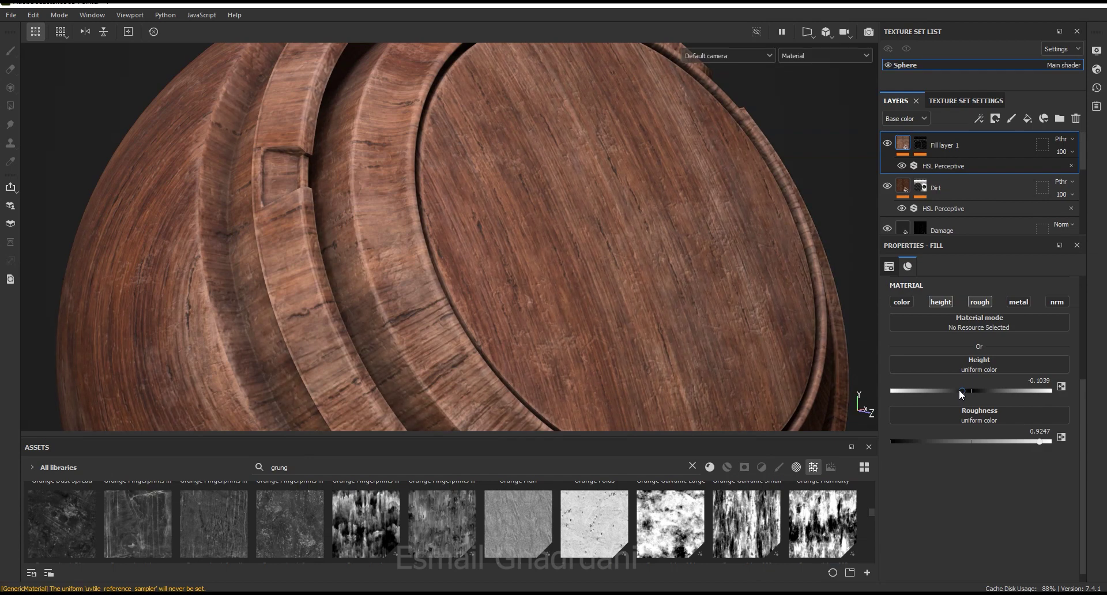
pyautogui.moveTo(961, 392); pyautogui.dragTo(960, 392)
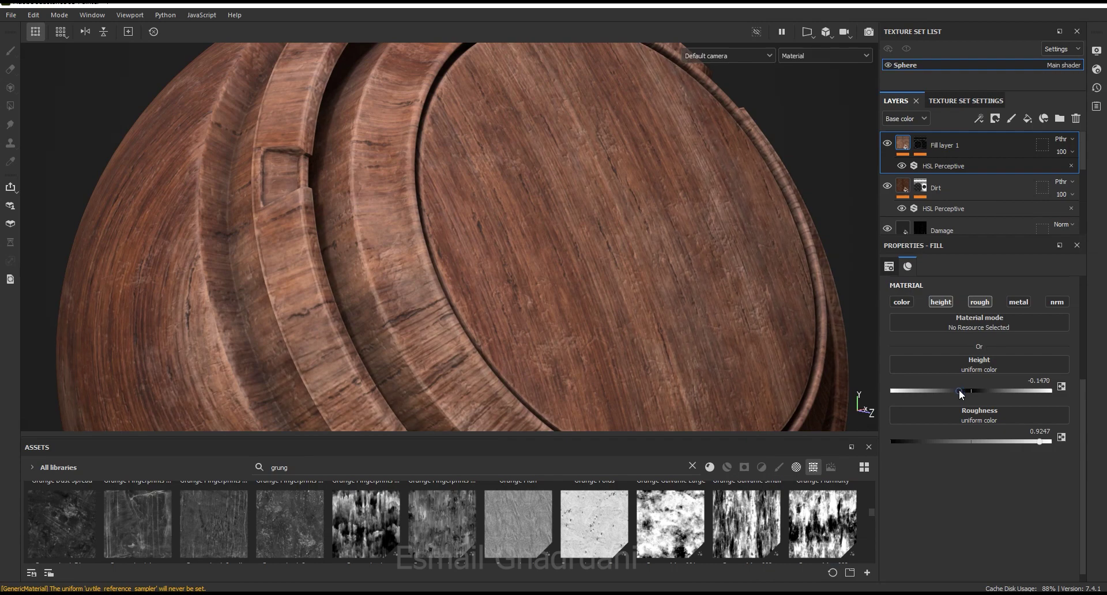
pyautogui.keyDown('alt'); pyautogui.moveTo(506, 205); pyautogui.dragTo(500, 218); pyautogui.keyUp('alt')
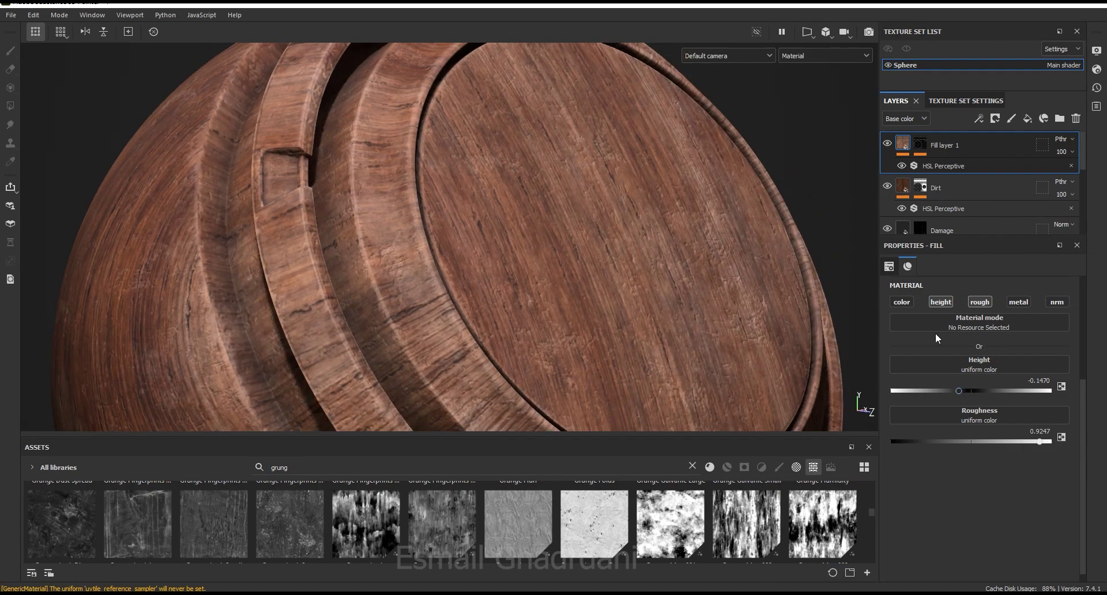
# - Set the HSL Perceptive filter to lightness 0.601 and saturation 0.54
pyautogui.click(940, 166)
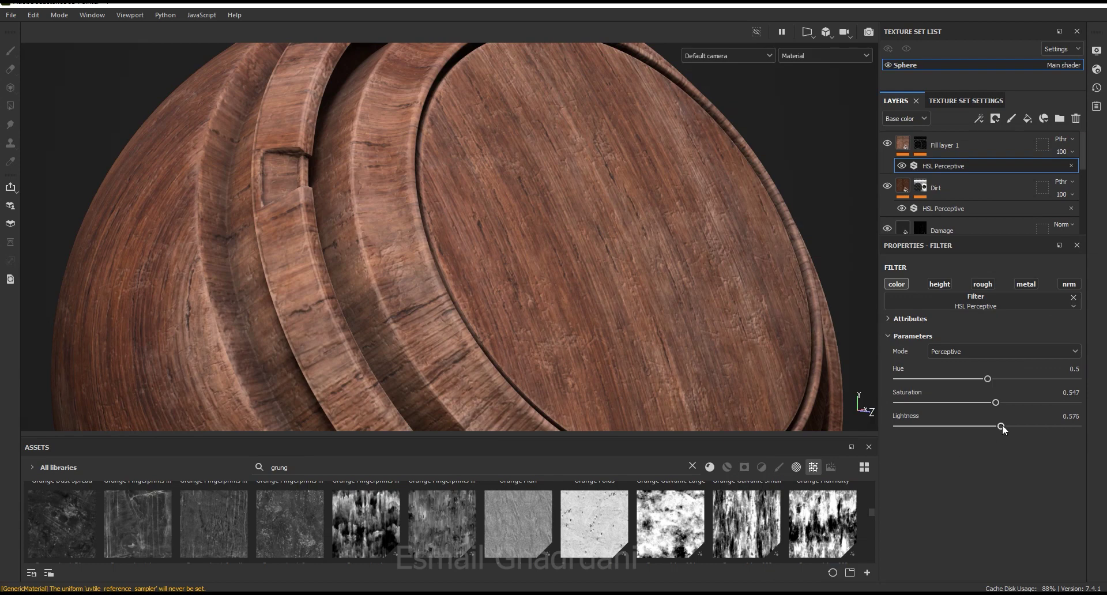
pyautogui.moveTo(1003, 427); pyautogui.dragTo(1003, 427)
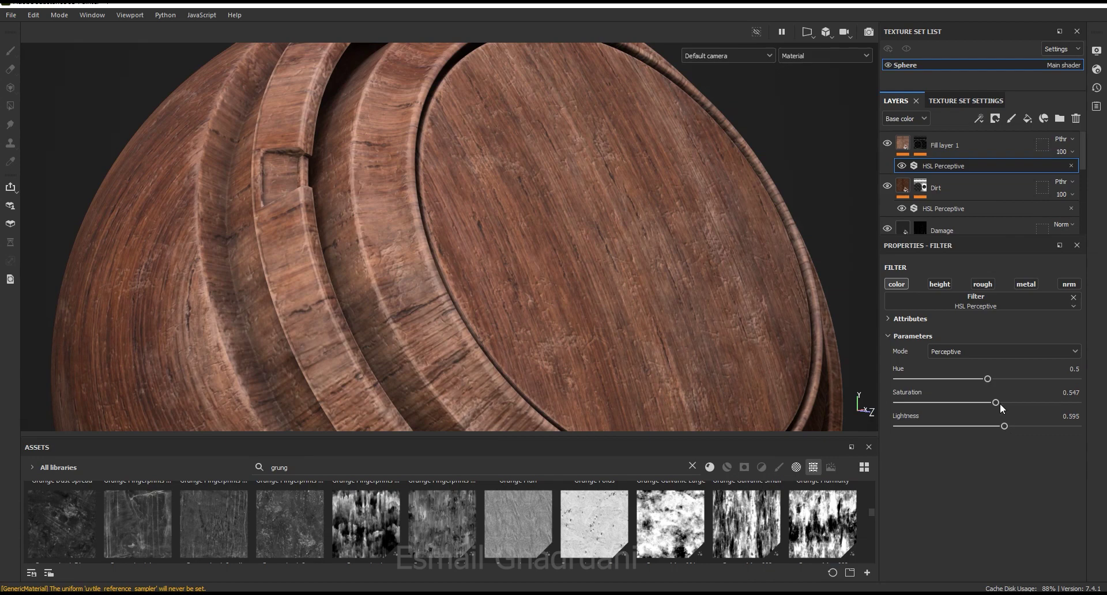
pyautogui.moveTo(999, 402); pyautogui.dragTo(997, 403)
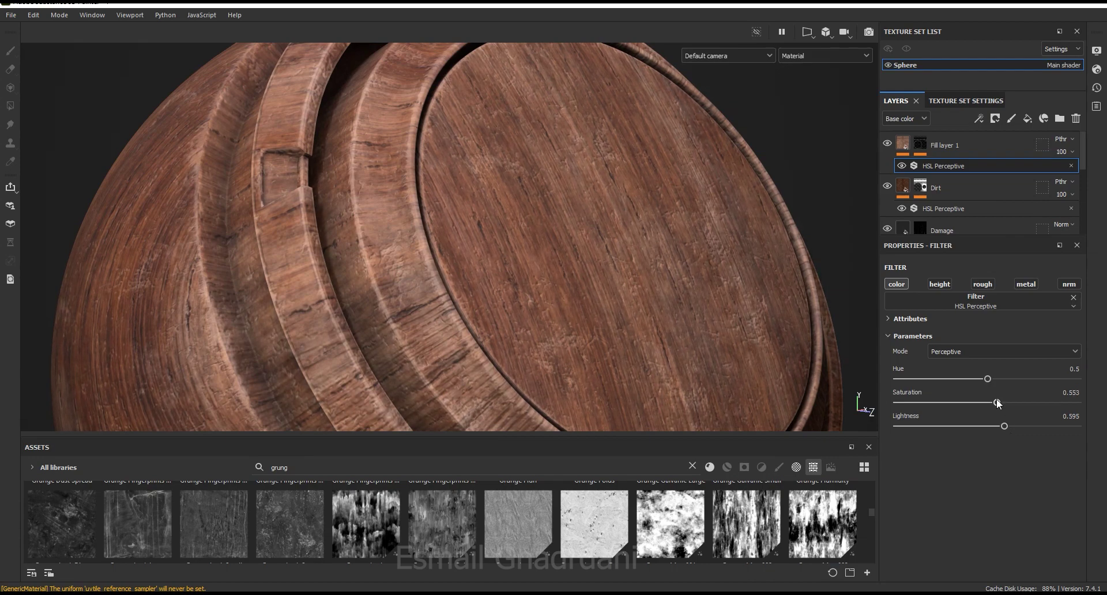
pyautogui.moveTo(997, 404); pyautogui.dragTo(995, 404)
pyautogui.scroll(-3, 465, 258)
pyautogui.moveTo(465, 258)
pyautogui.keyDown('alt'); pyautogui.mouseDown()
pyautogui.moveTo(483, 228)
pyautogui.moveTo(469, 198)
pyautogui.moveTo(477, 311)
pyautogui.moveTo(438, 288)
pyautogui.mouseUp(); pyautogui.keyUp('alt')
pyautogui.scroll(3, 470, 198)
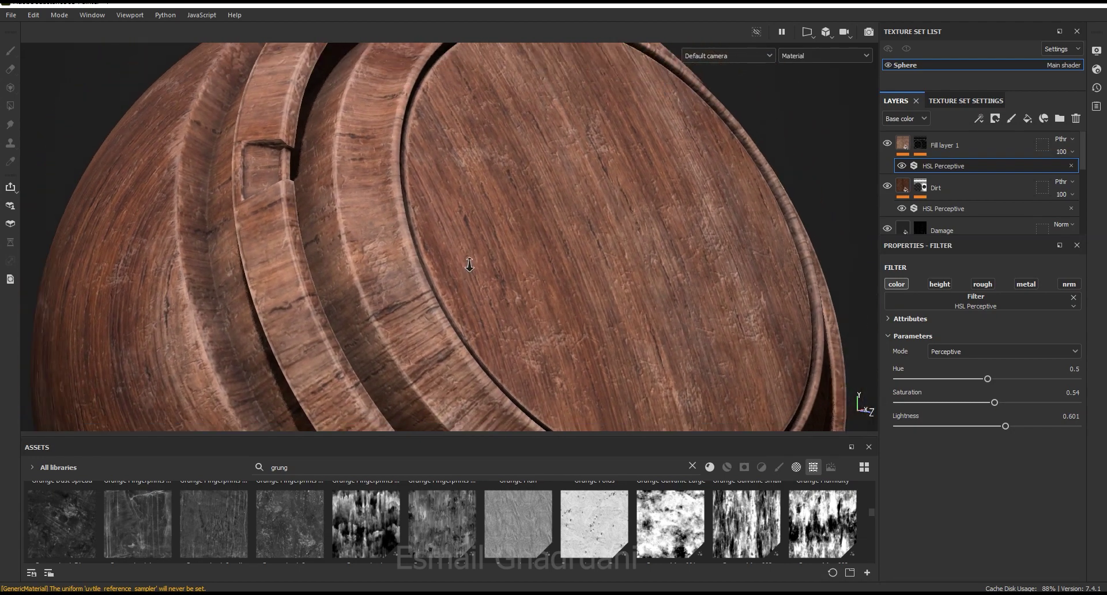
pyautogui.click(922, 149)
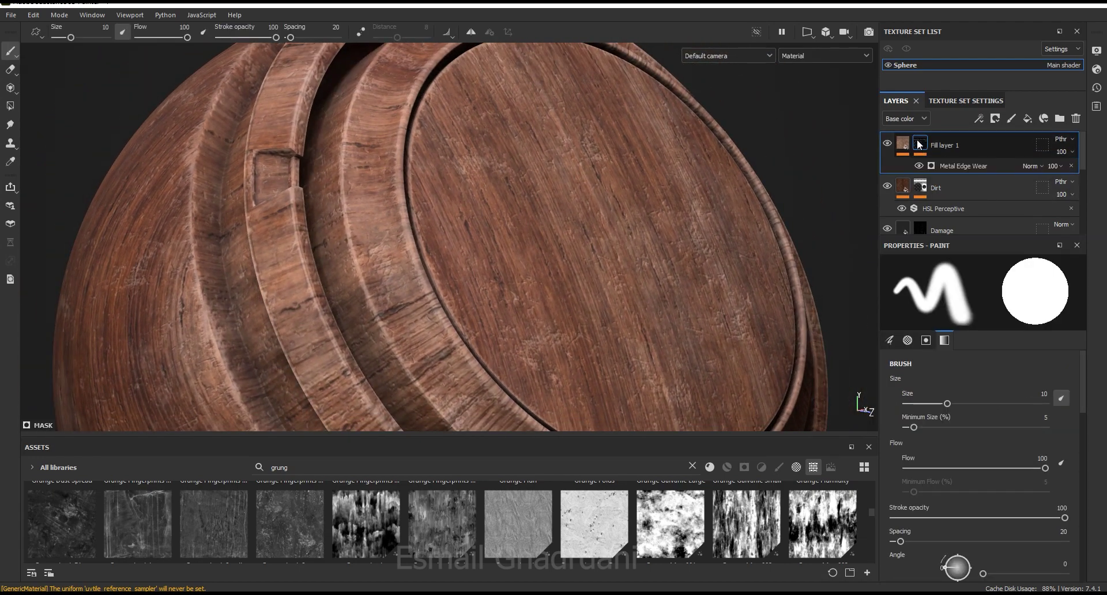
# - Rename Fill layer 1 to 'Edge' after comparing the Metal Edge Wear effect on and off
pyautogui.scroll(1, 500, 233)
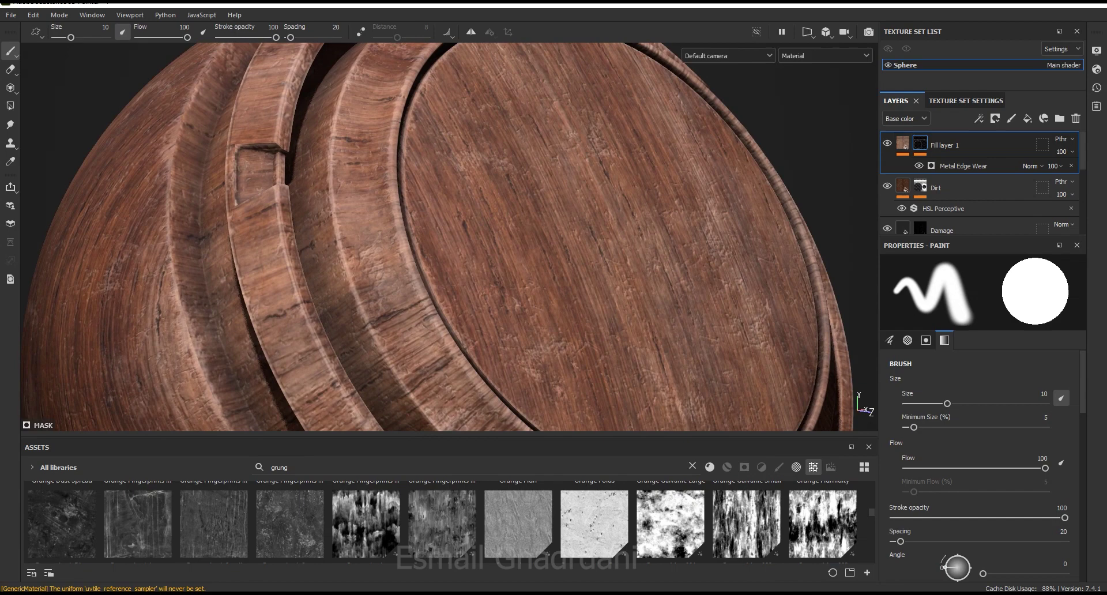
pyautogui.click(919, 165)
pyautogui.click(919, 165)
pyautogui.doubleClick(945, 146)
pyautogui.write('Edge')
pyautogui.press('Return')
pyautogui.click(919, 166)
pyautogui.click(920, 166)
pyautogui.click(963, 165)
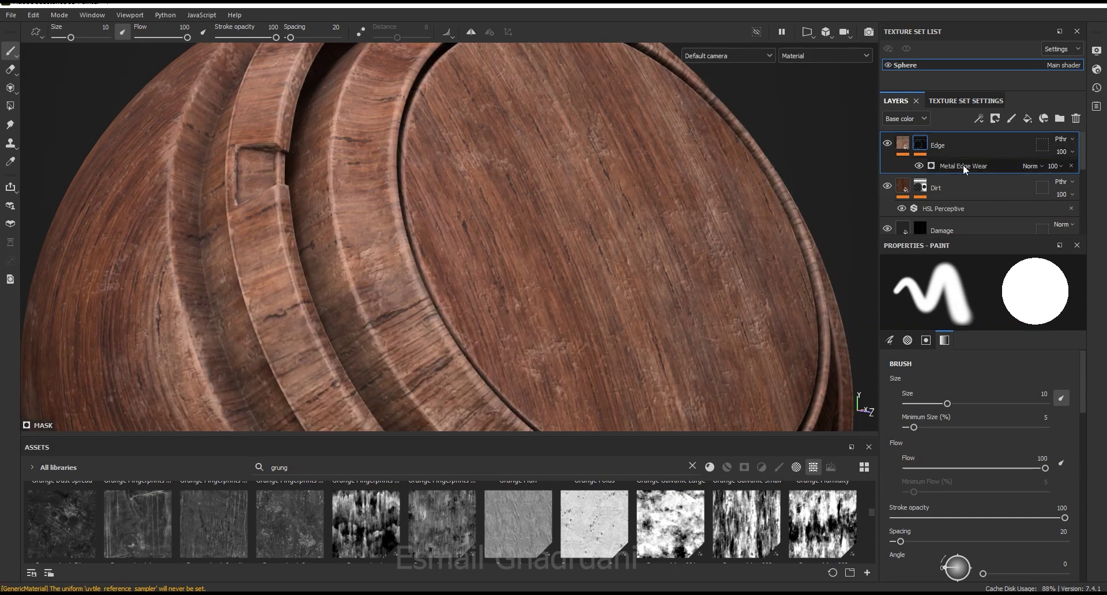
# - Add a Curvature generator to the Edge mask and preview the mask in black and white
pyautogui.click(979, 119)
pyautogui.click(991, 132)
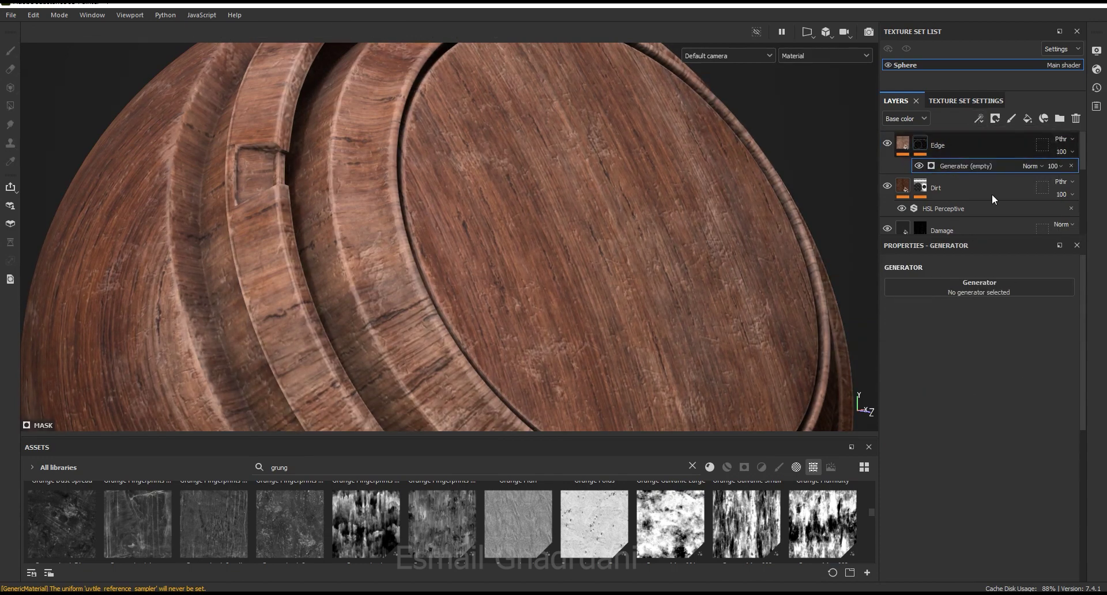
pyautogui.click(990, 286)
pyautogui.click(1080, 324)
pyautogui.keyDown('alt'); pyautogui.moveTo(535, 255); pyautogui.dragTo(510, 178); pyautogui.keyUp('alt')
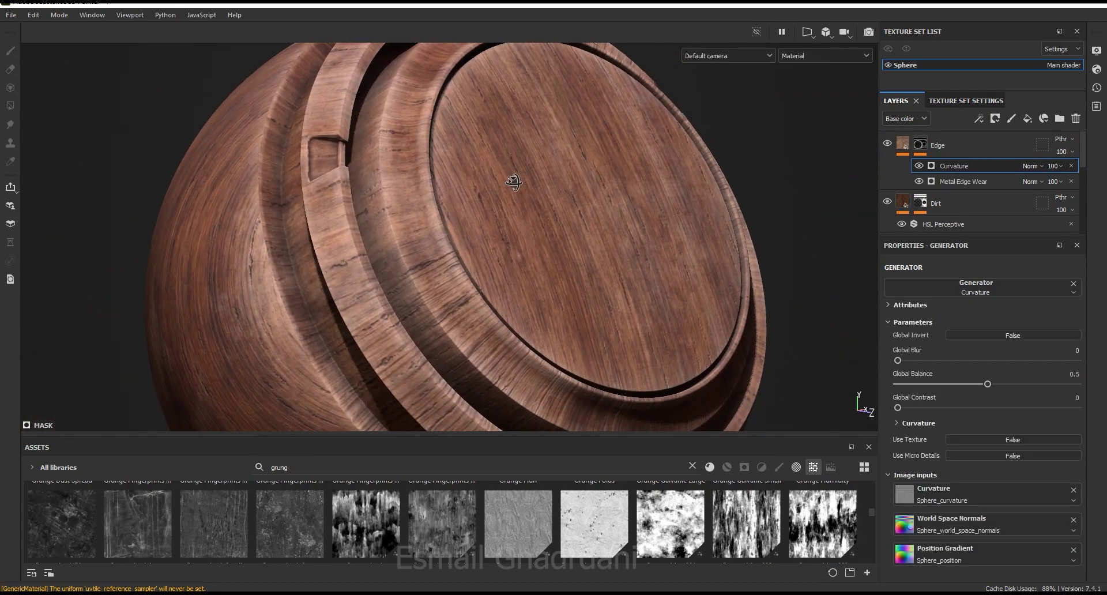
pyautogui.scroll(2, 513, 211)
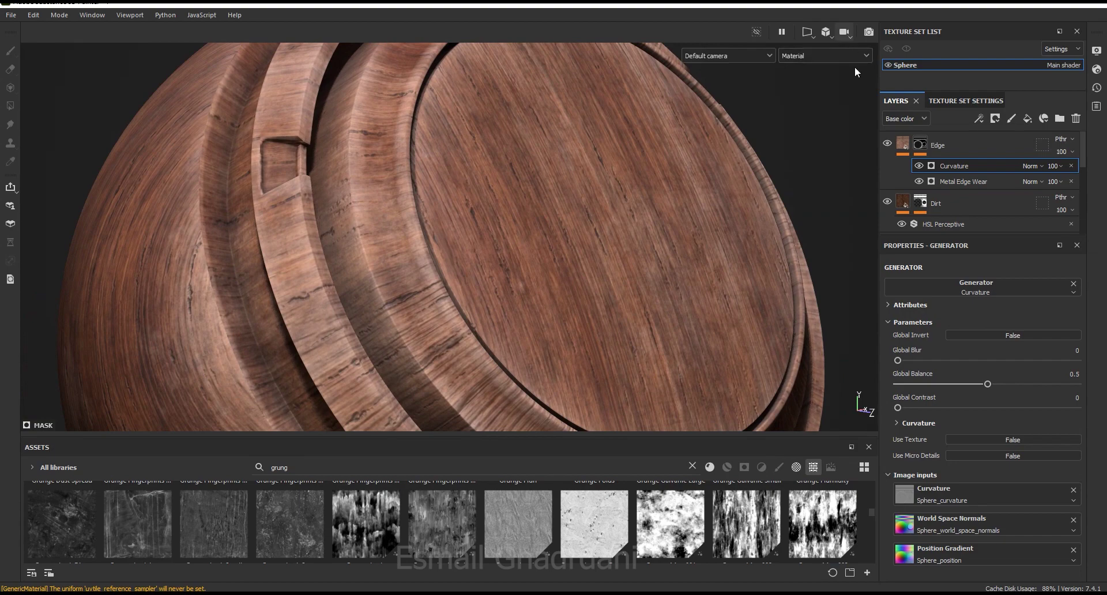
pyautogui.click(801, 175)
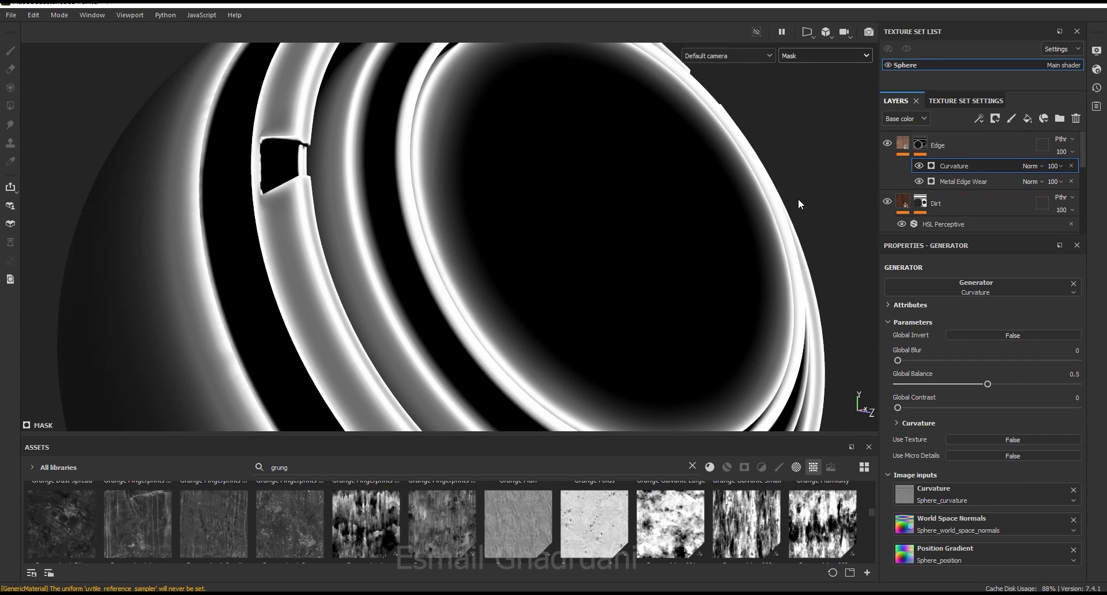
pyautogui.click(811, 58)
pyautogui.click(808, 79)
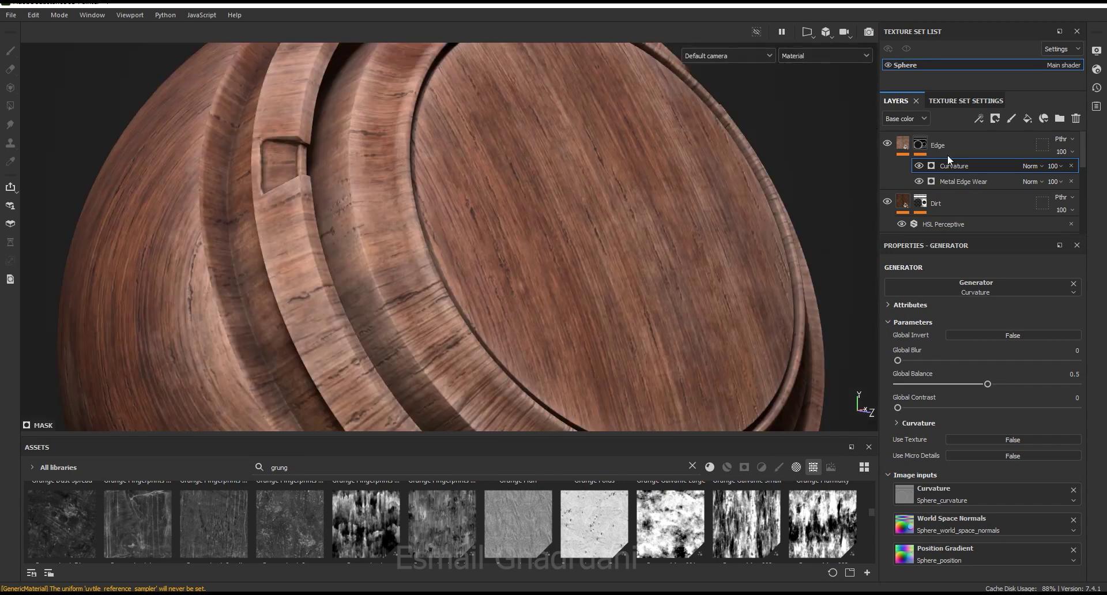
# - Set the Curvature effect to Multiply, Global Balance 0.82, with texture input enabled
pyautogui.click(1032, 166)
pyautogui.click(1043, 219)
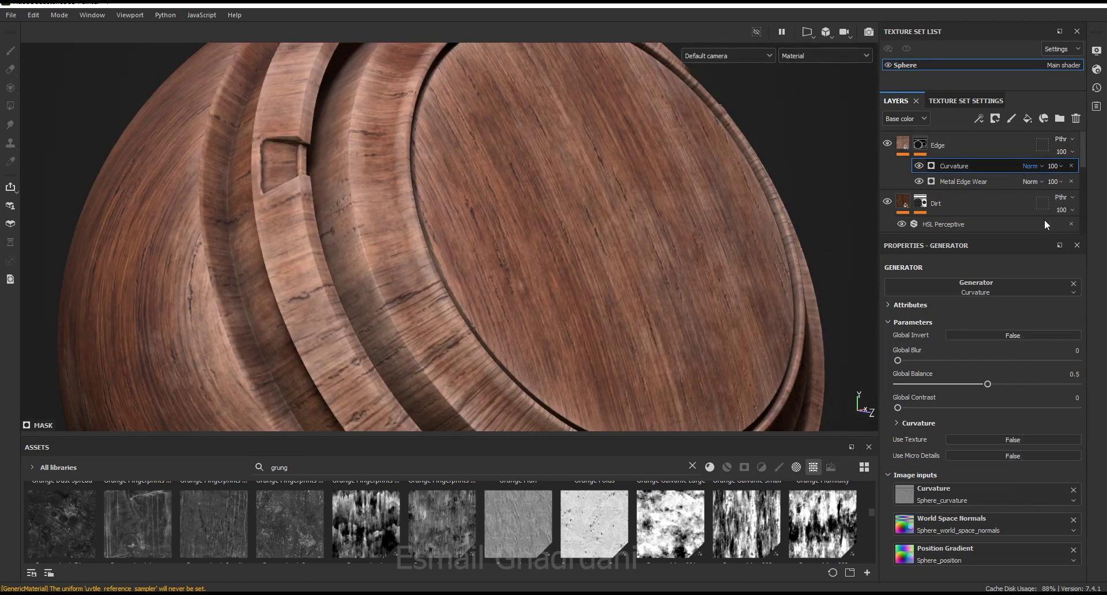
pyautogui.click(919, 166)
pyautogui.click(919, 166)
pyautogui.click(919, 166)
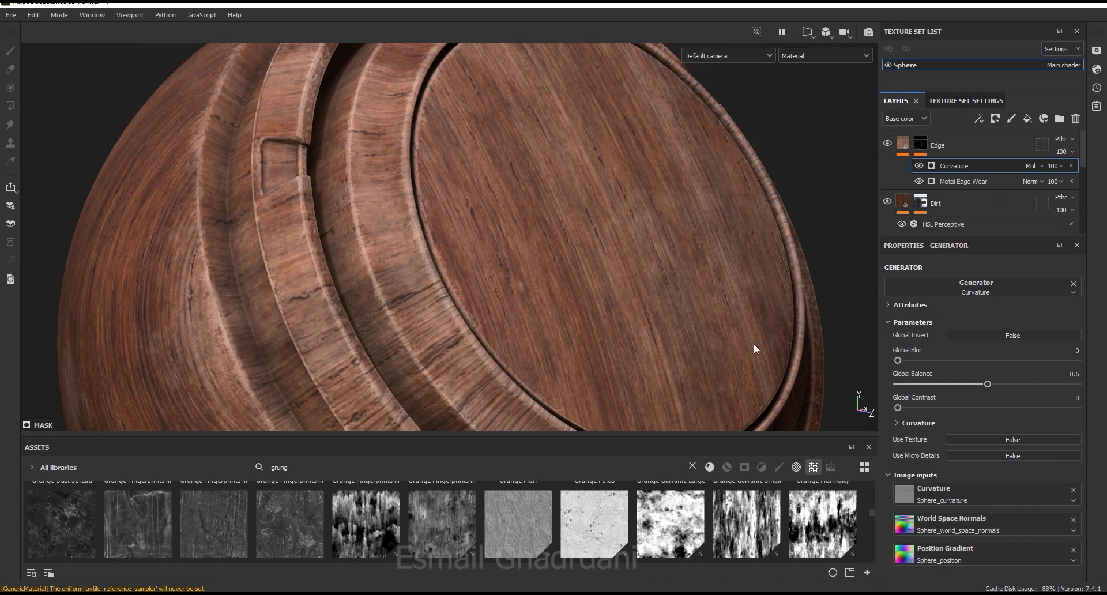
pyautogui.keyDown('alt'); pyautogui.moveTo(575, 326); pyautogui.dragTo(550, 234); pyautogui.keyUp('alt')
pyautogui.click(1028, 384)
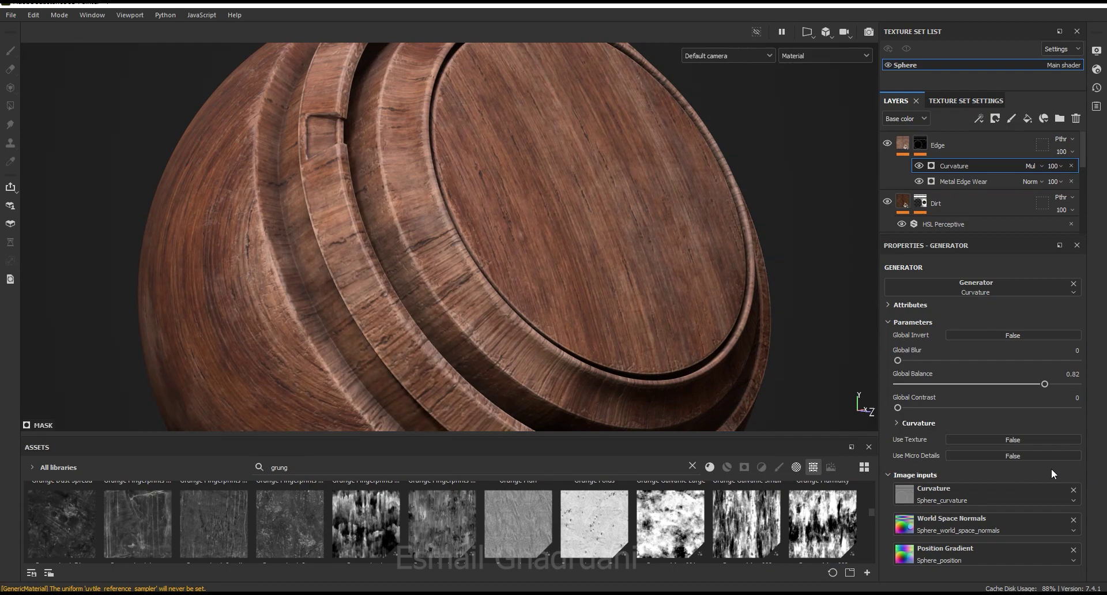
pyautogui.click(1012, 440)
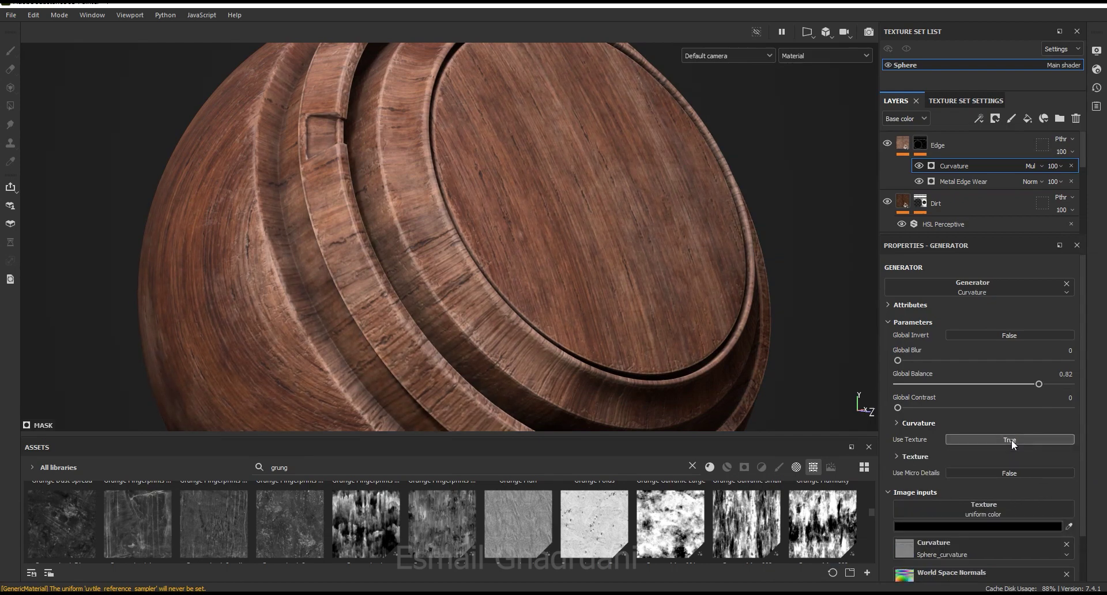
# - Load BnW Spots 2 as the Curvature generator's texture input
pyautogui.click(1012, 440)
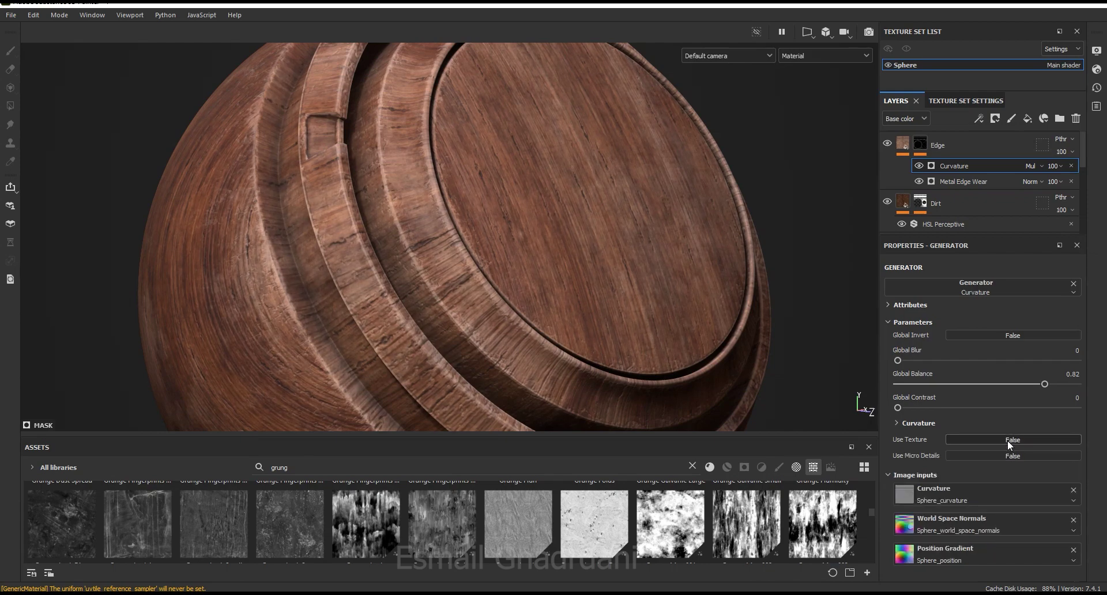
pyautogui.click(1008, 440)
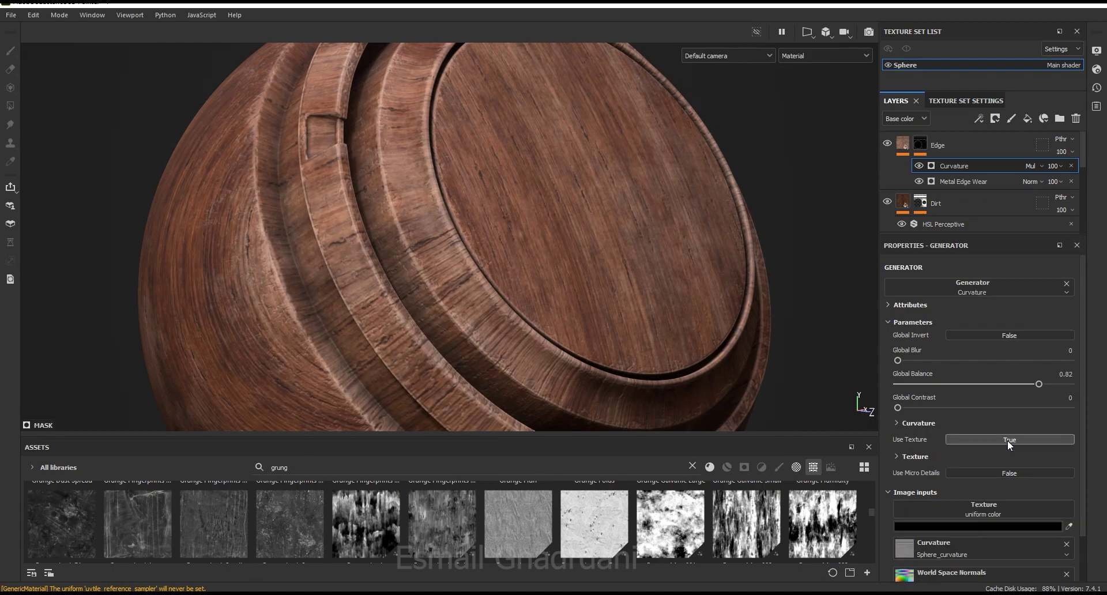
pyautogui.click(995, 509)
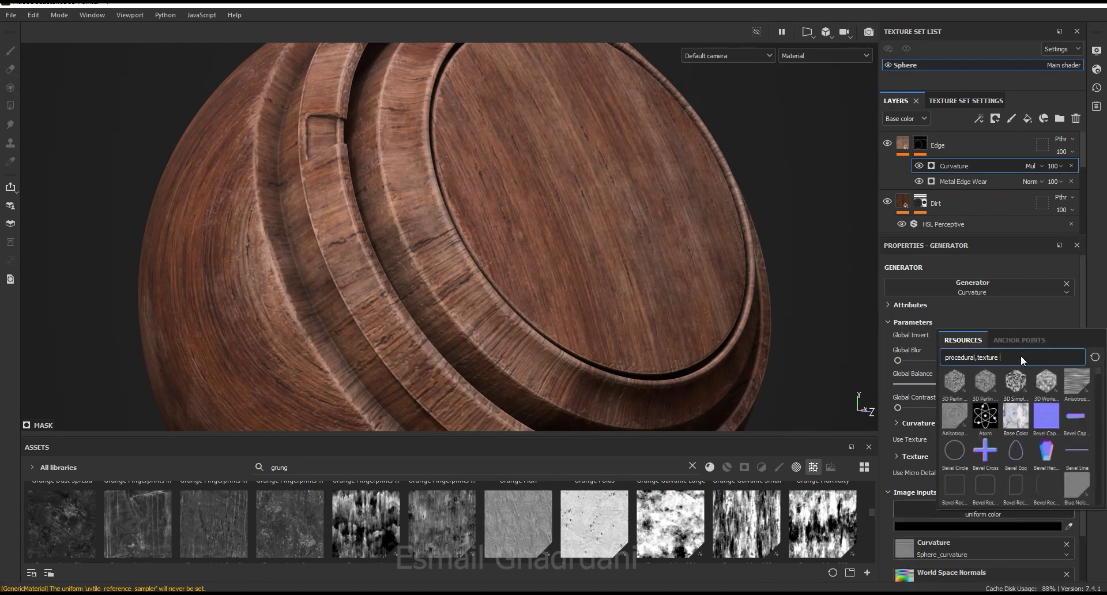
pyautogui.write('spo')
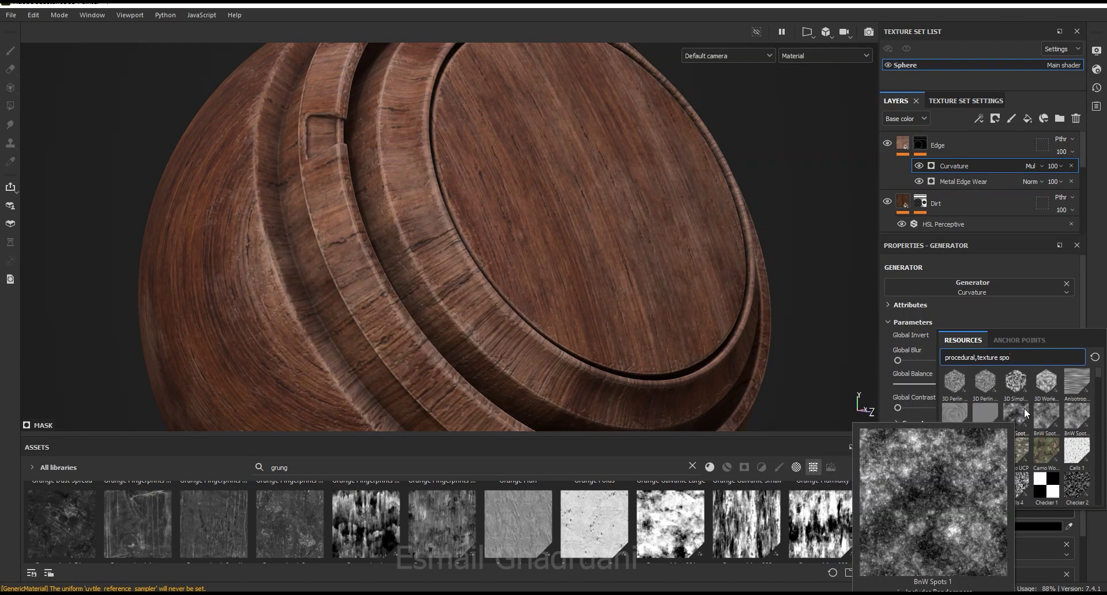
pyautogui.moveTo(1047, 415)
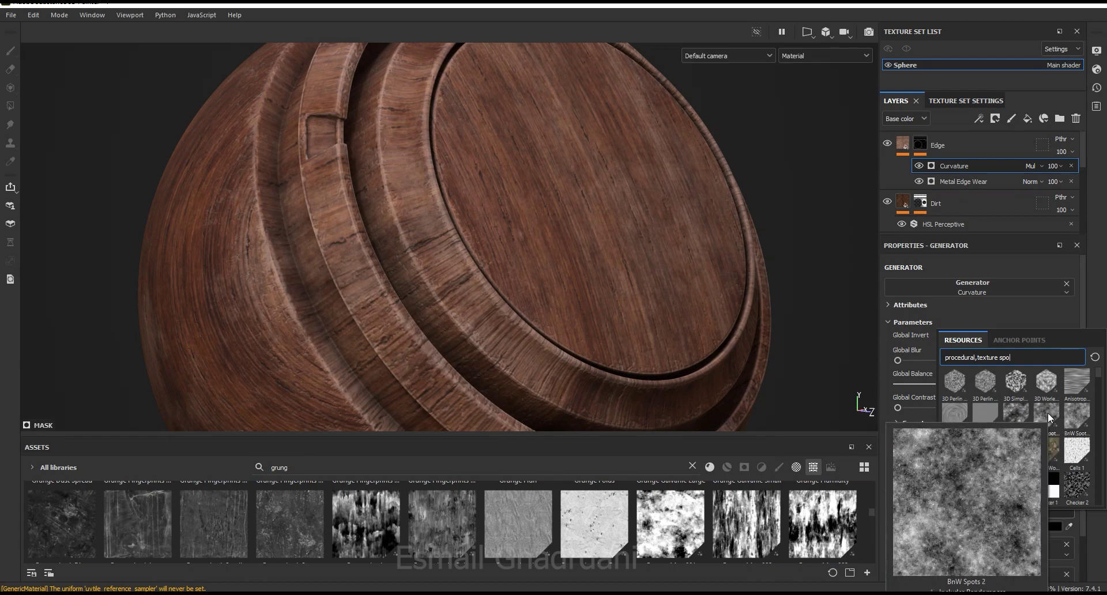
pyautogui.click(1047, 414)
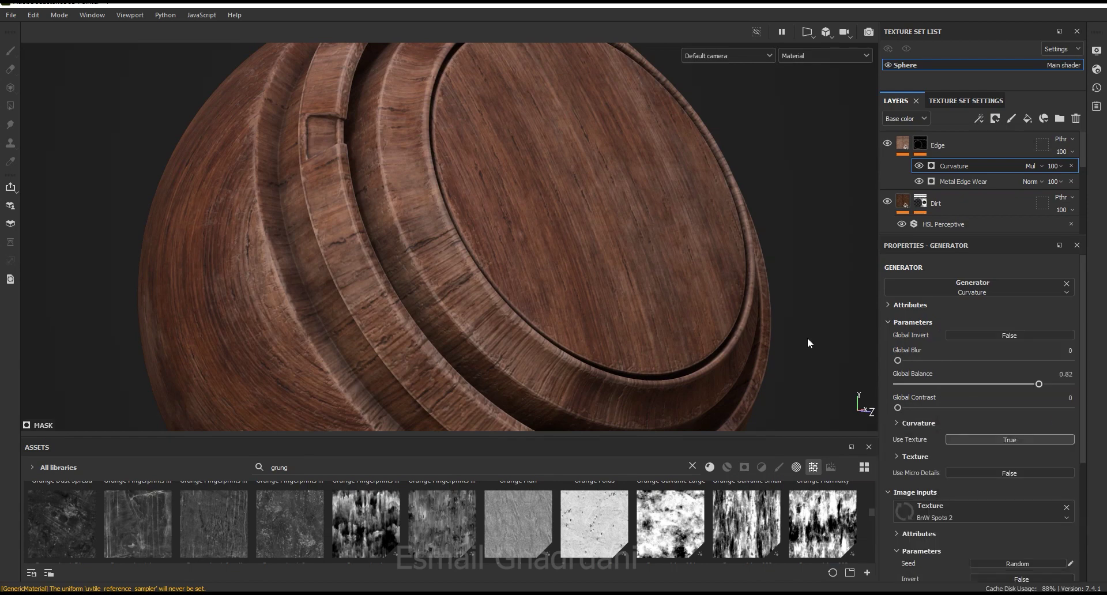
# - Raise the Curvature generator's Global Contrast to 0.13
pyautogui.keyDown('alt'); pyautogui.moveTo(469, 259); pyautogui.dragTo(479, 299, button='right'); pyautogui.keyUp('alt')
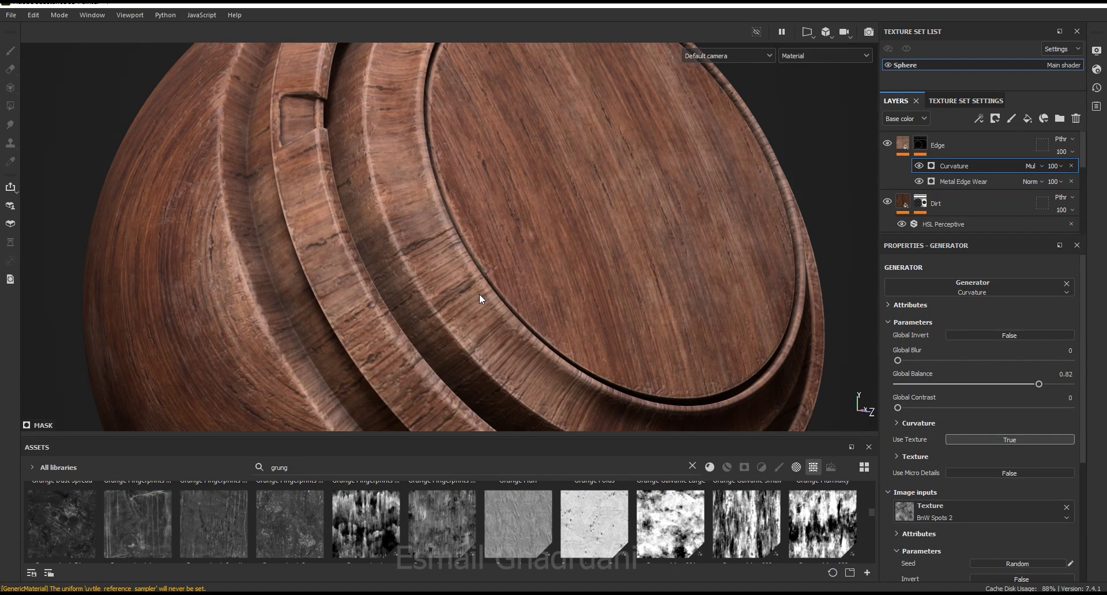
pyautogui.click(921, 408)
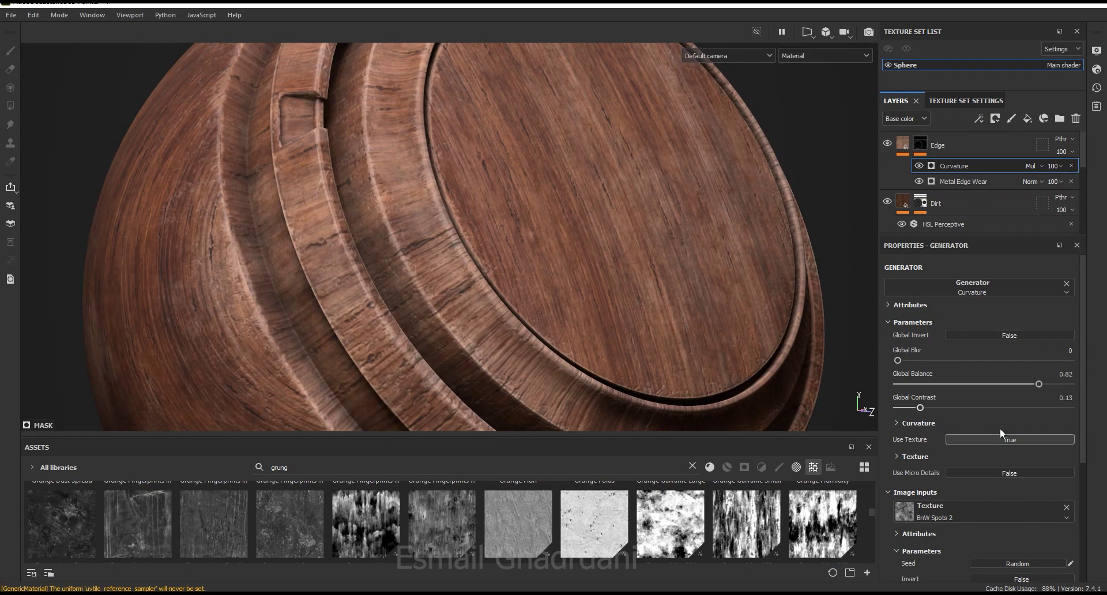
pyautogui.moveTo(1084, 439); pyautogui.dragTo(1093, 522)
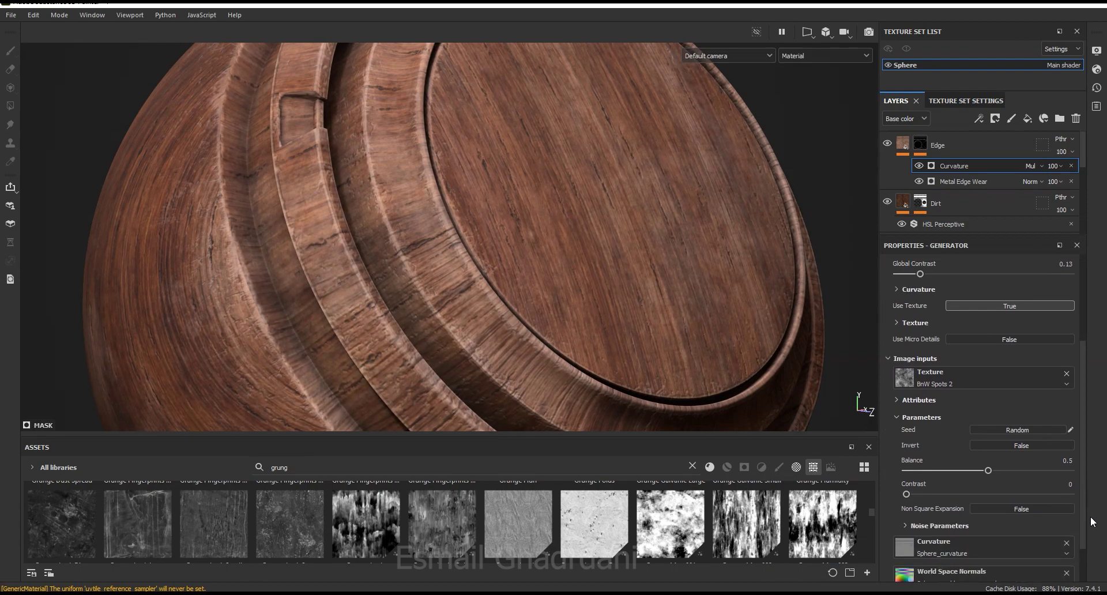
pyautogui.click(819, 58)
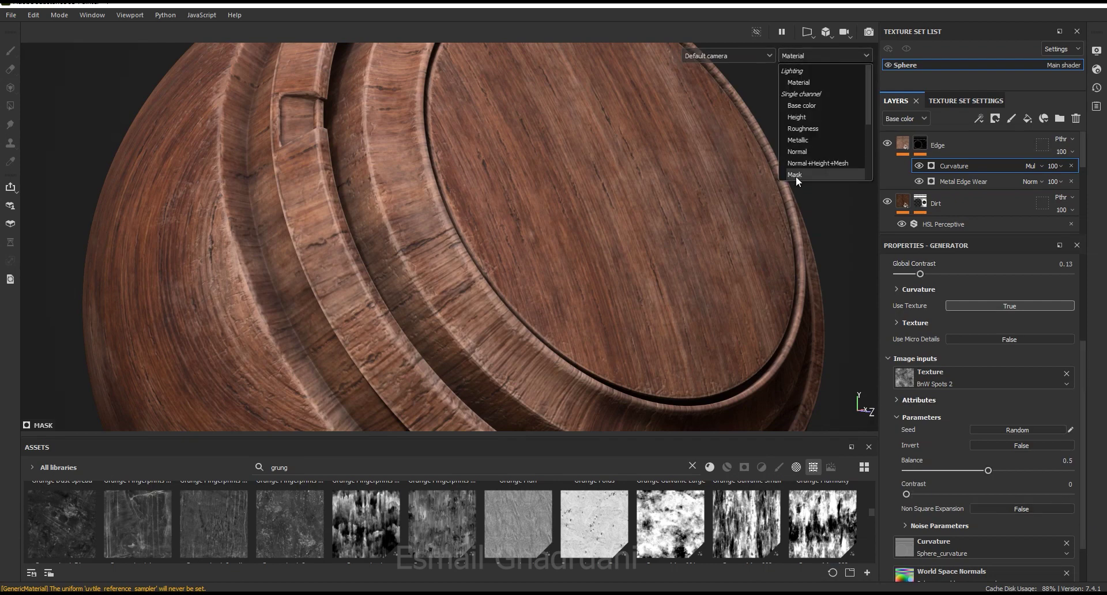
# - In Mask view, set the spot texture Balance to 0.87 and Contrast to 0.84
pyautogui.click(796, 175)
pyautogui.click(1027, 469)
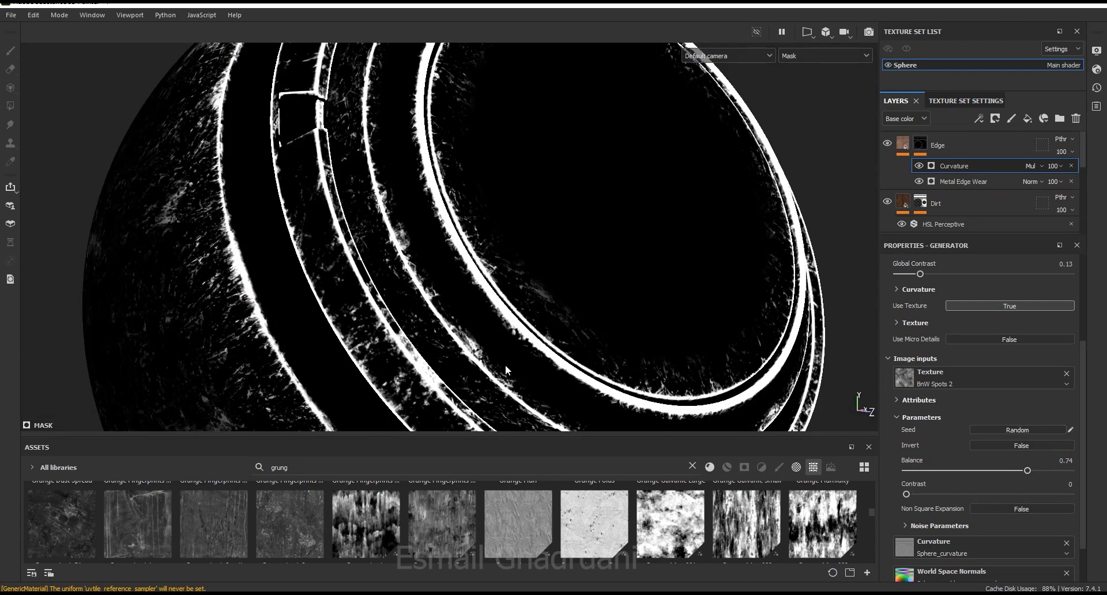
pyautogui.click(1049, 470)
pyautogui.click(967, 495)
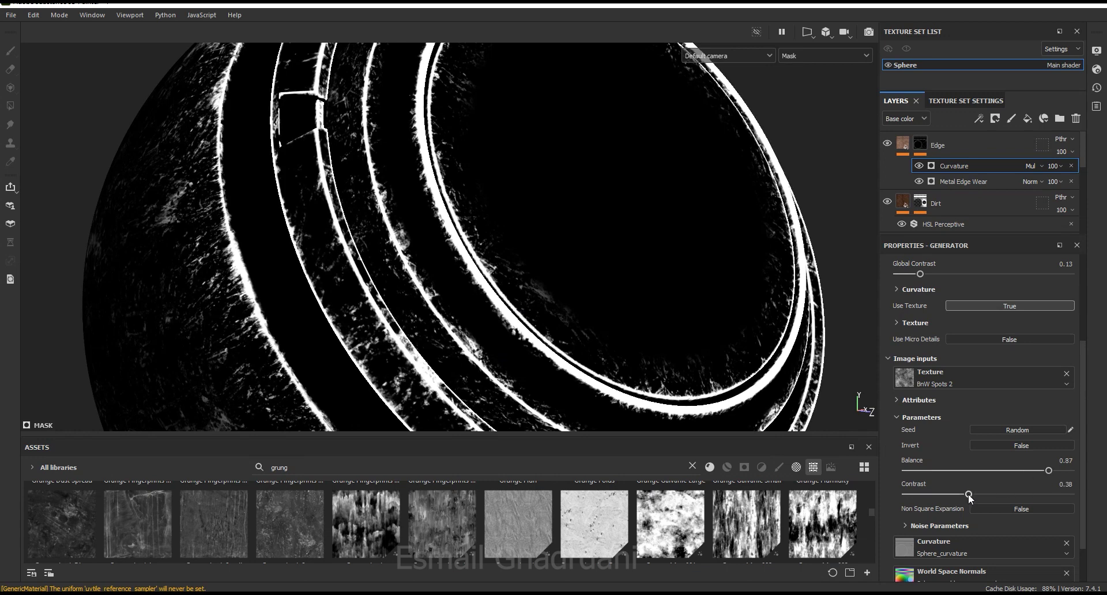
pyautogui.click(1030, 490)
pyautogui.click(908, 494)
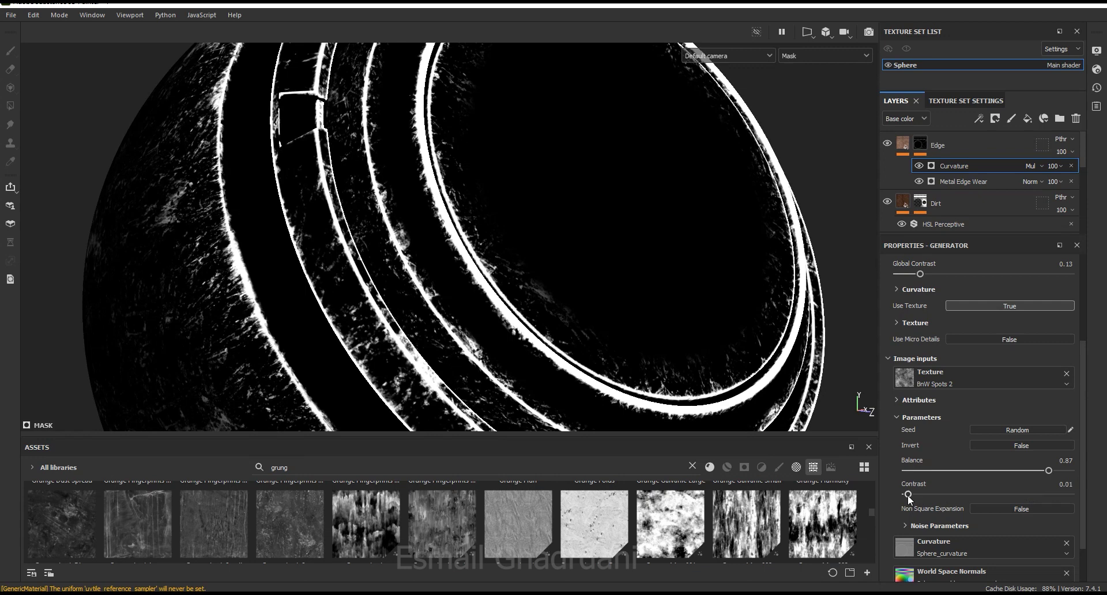
pyautogui.click(1045, 494)
# - Set the Curvature Global Balance to 0.93
pyautogui.moveTo(1082, 394); pyautogui.dragTo(1076, 335)
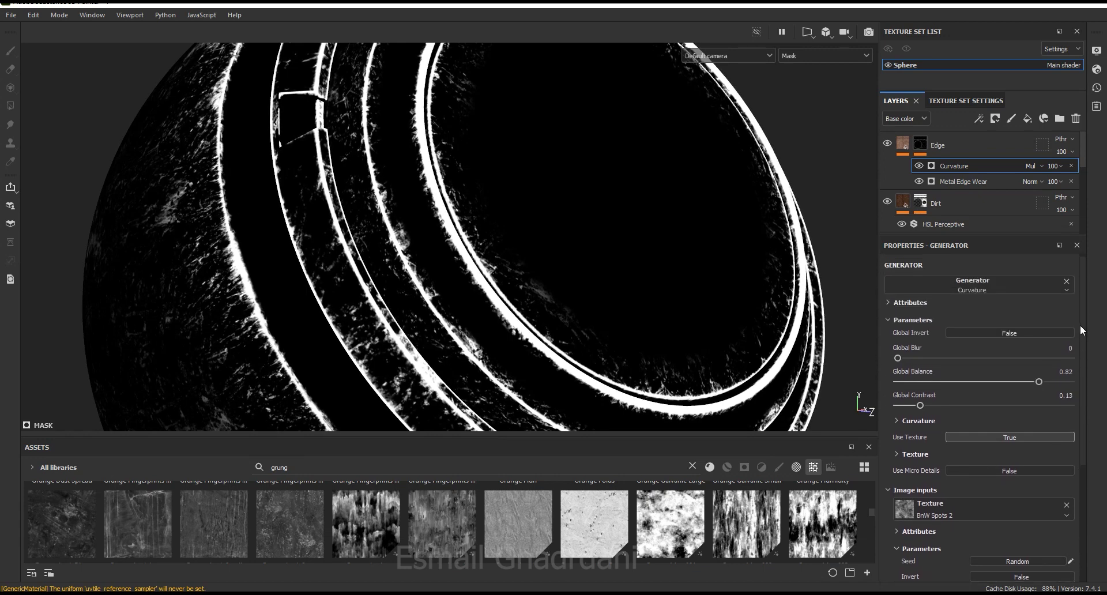
pyautogui.click(1057, 384)
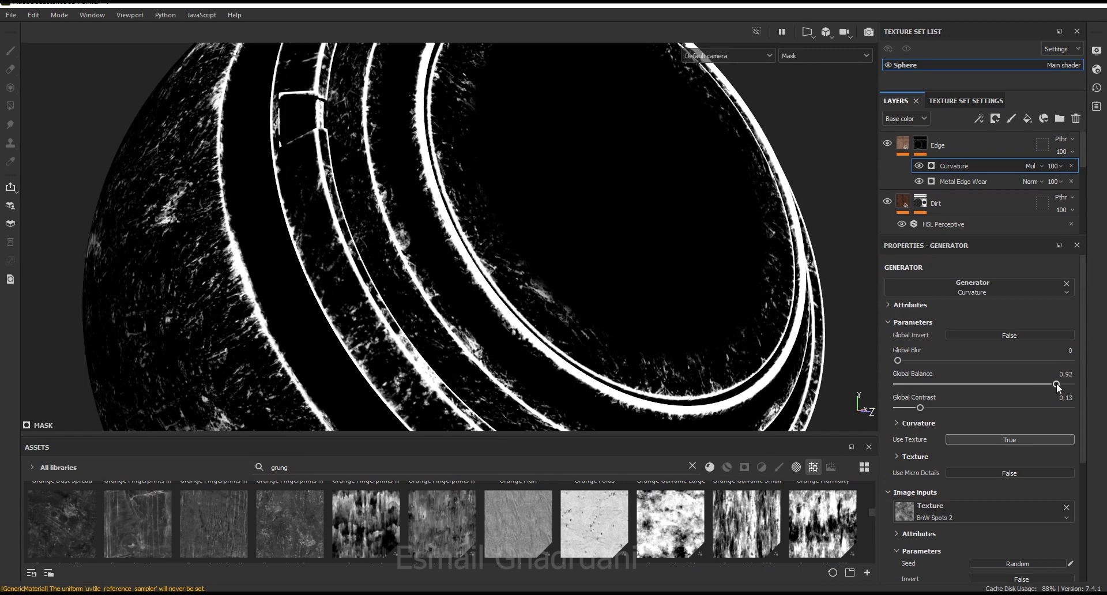
pyautogui.click(1061, 384)
pyautogui.click(1058, 384)
# - Return the viewport to the full Material view and toggle the Curvature effect to compare the wear
pyautogui.click(791, 56)
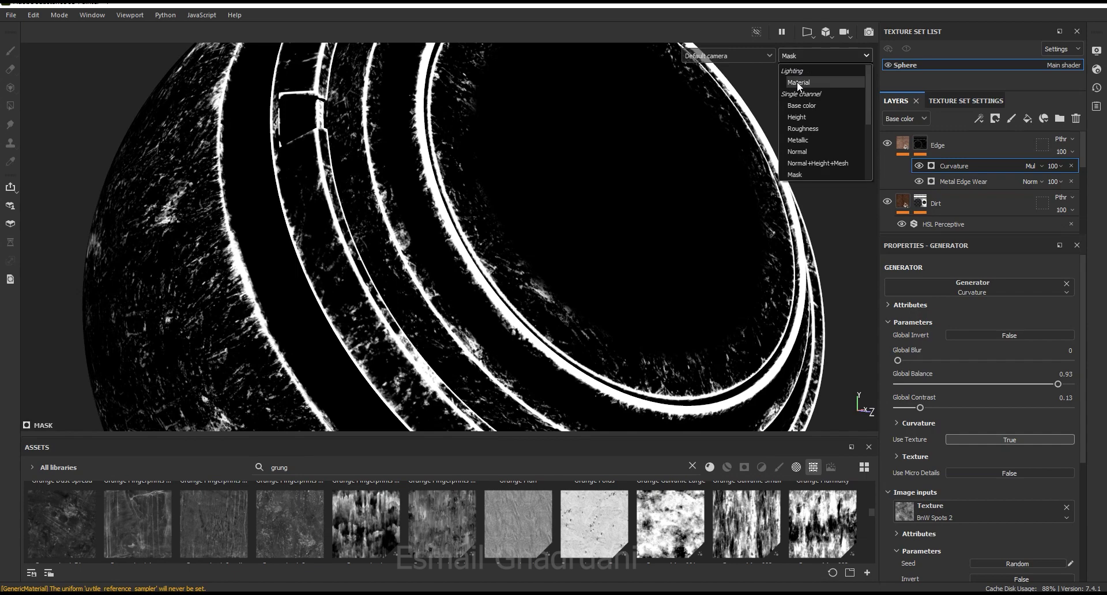
pyautogui.click(799, 83)
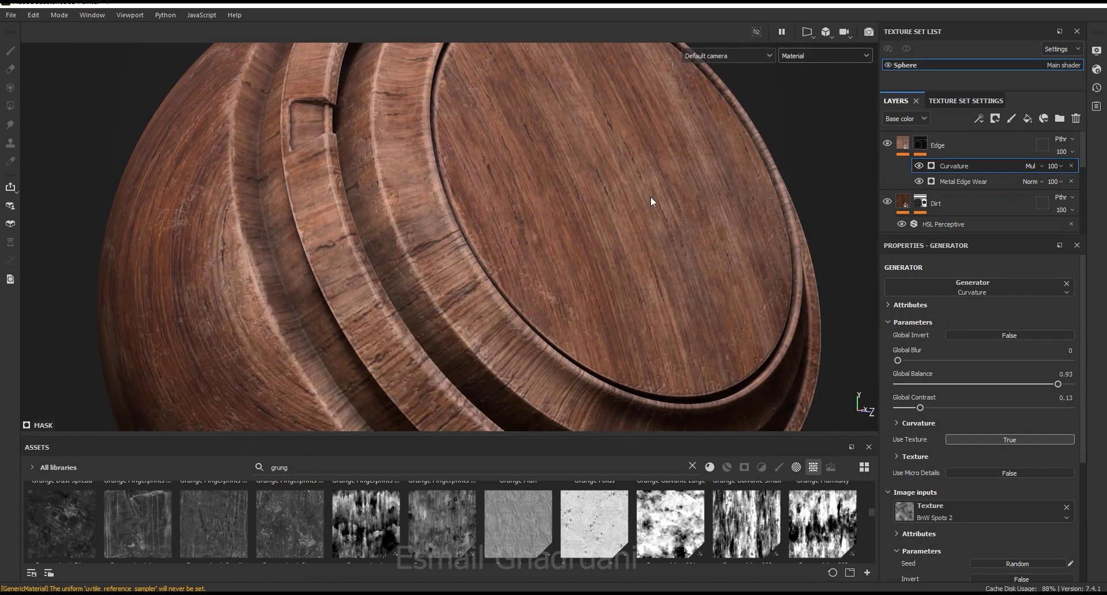
pyautogui.click(919, 166)
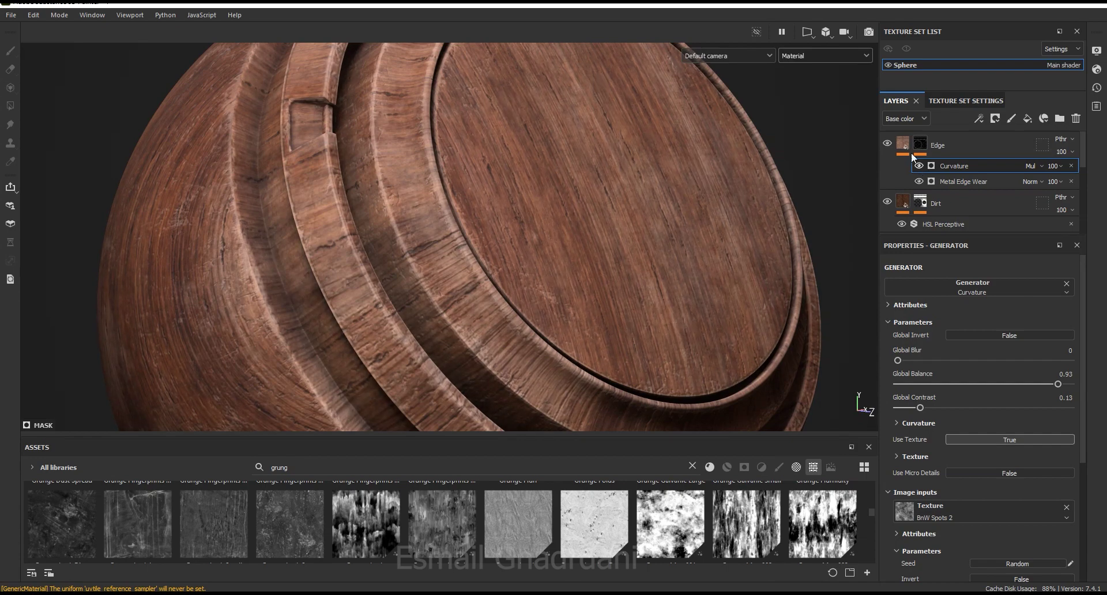
# - Review the Edge layer's HSL Perceptive filter, then add a new Layer 1 above Edge
pyautogui.click(911, 152)
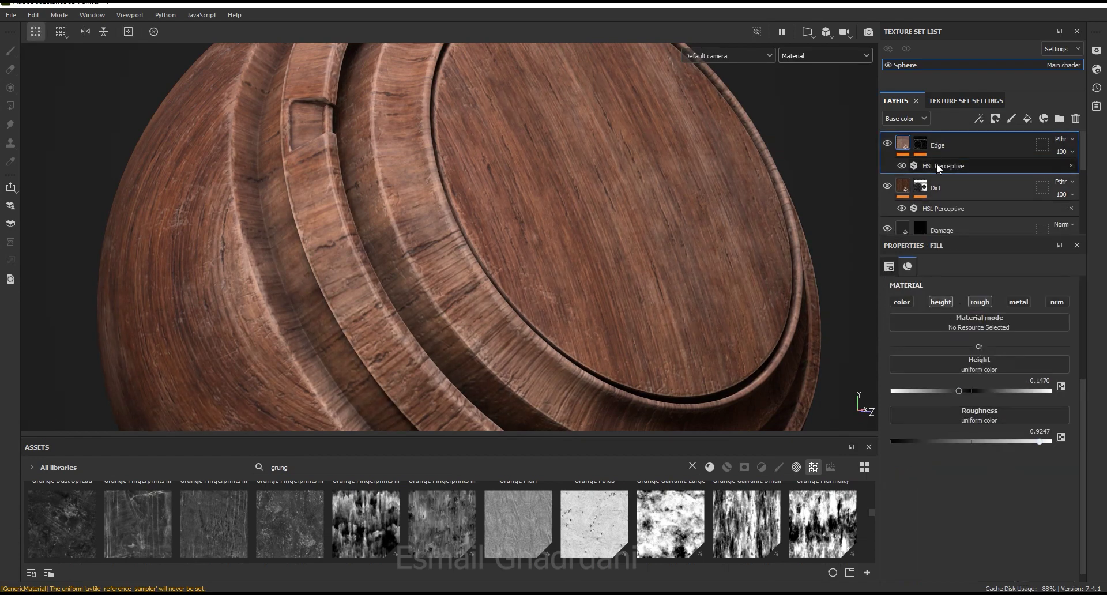
pyautogui.click(937, 164)
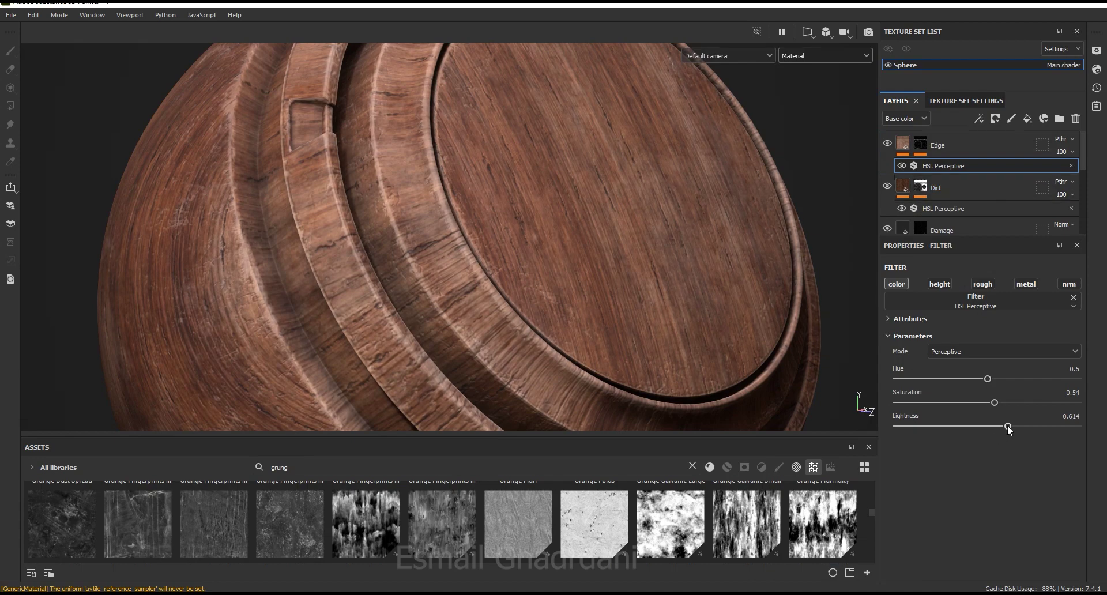
pyautogui.click(902, 146)
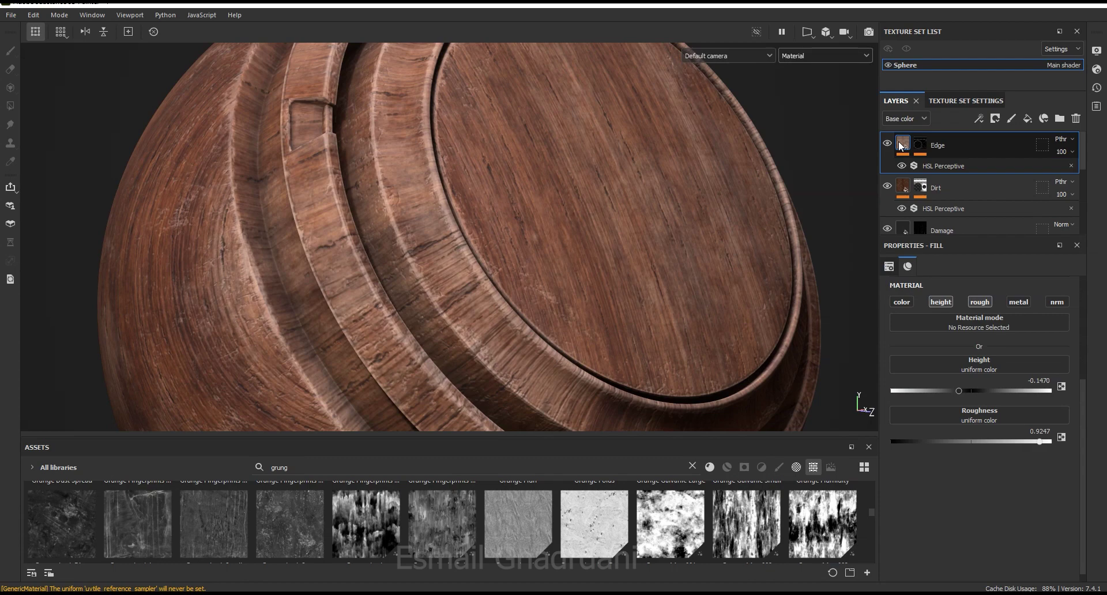
pyautogui.click(1010, 120)
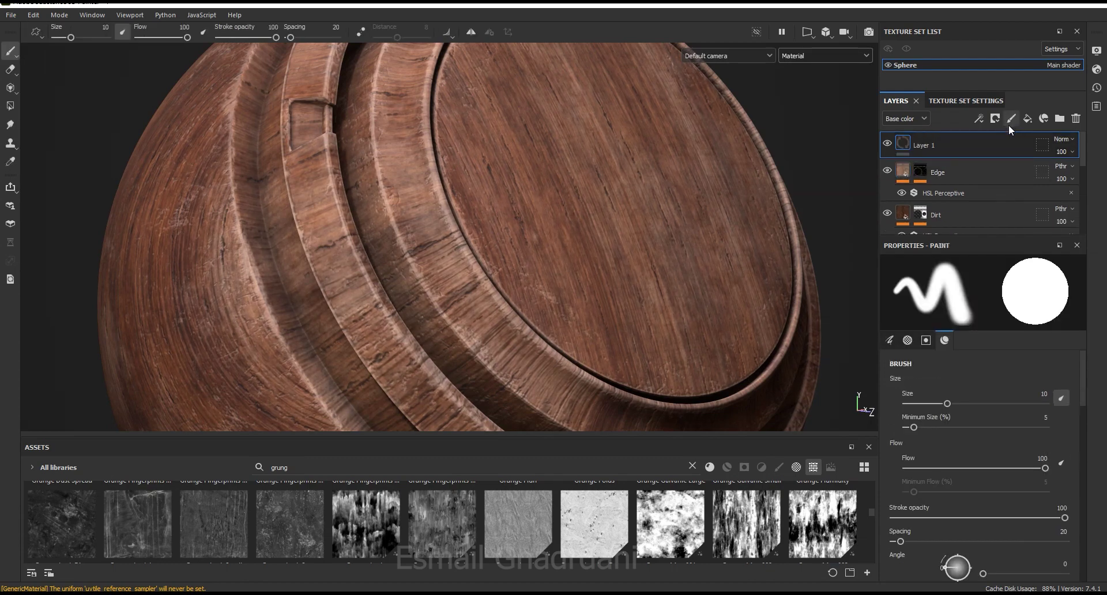
# - Add a Sharpen filter effect to Layer 1 and set its blend mode to Passthrough
pyautogui.click(978, 118)
pyautogui.click(995, 203)
pyautogui.click(983, 303)
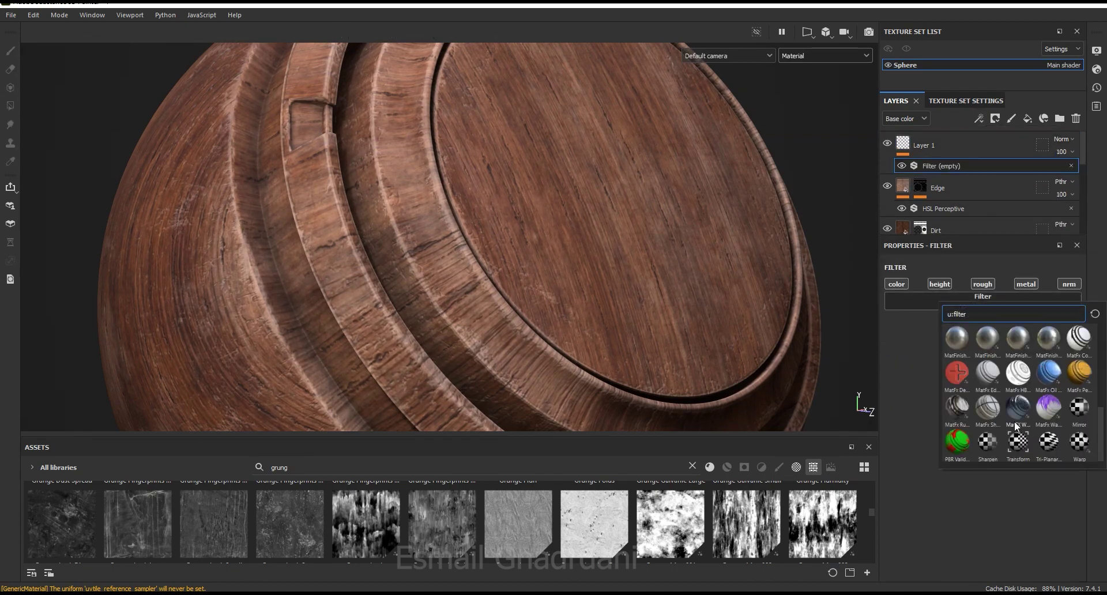
pyautogui.click(988, 444)
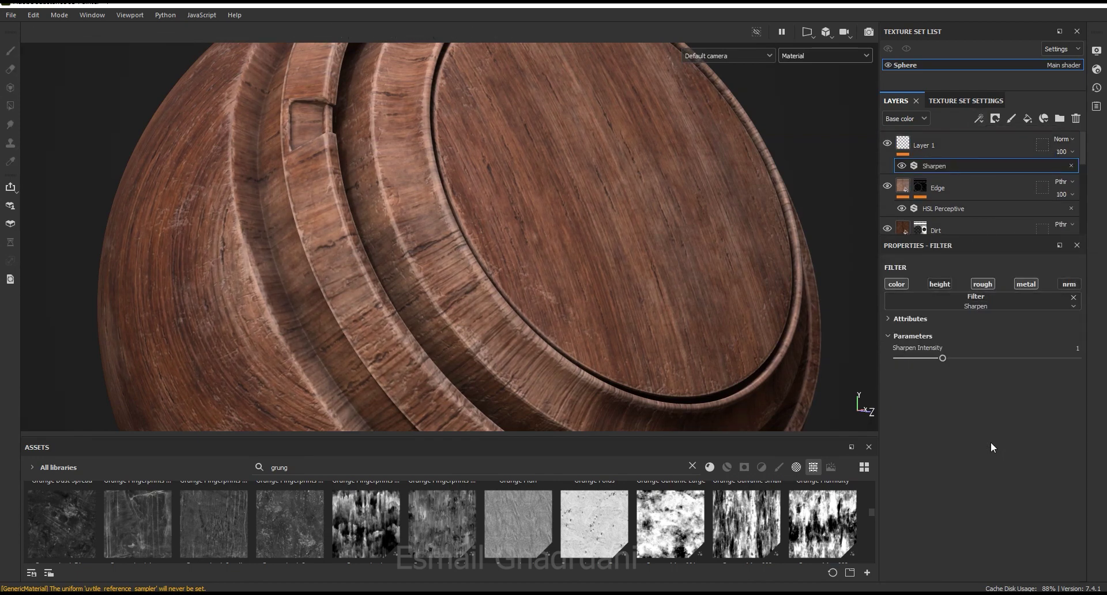
pyautogui.click(1068, 143)
pyautogui.click(1068, 155)
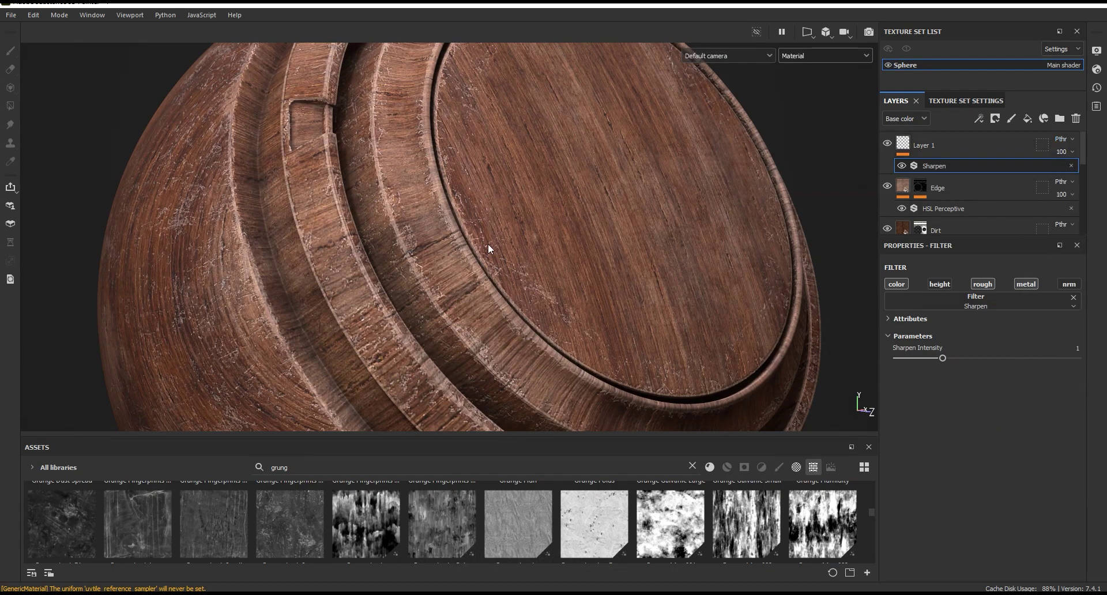
# - Lower the Sharpen Intensity to 0.35 while viewing the wood rings up close
pyautogui.keyDown('alt'); pyautogui.moveTo(489, 249); pyautogui.dragTo(476, 344, button='right'); pyautogui.keyUp('alt')
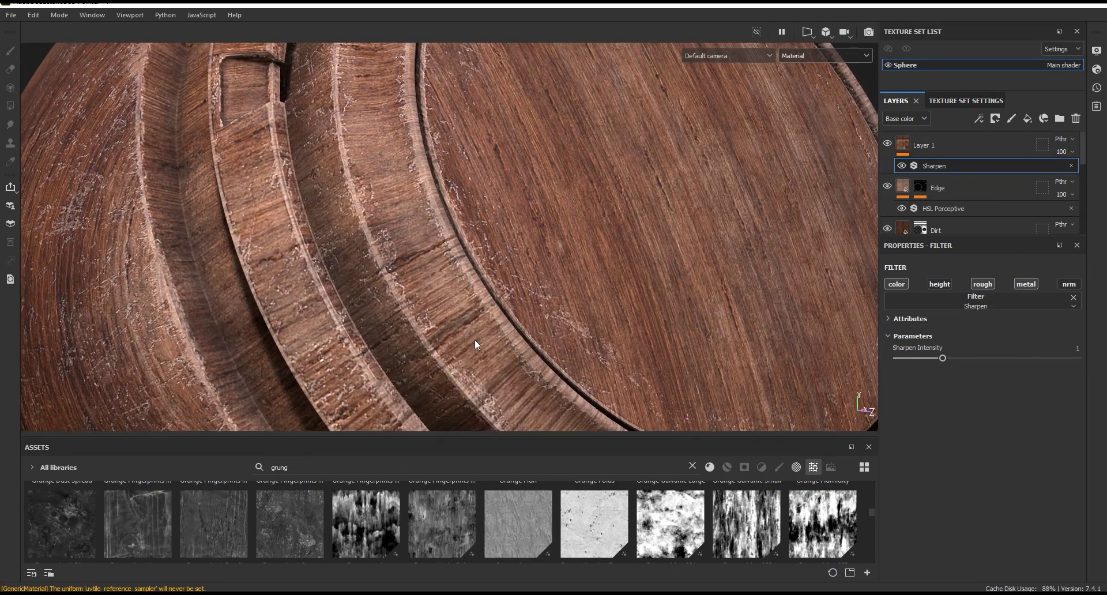
pyautogui.click(921, 358)
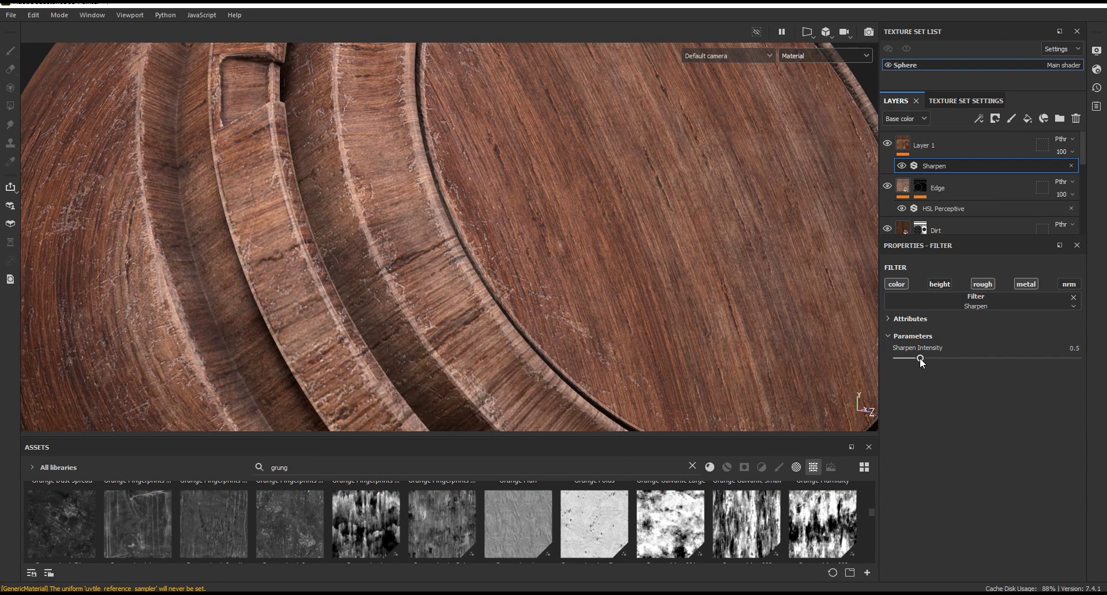
pyautogui.moveTo(917, 358); pyautogui.dragTo(915, 359)
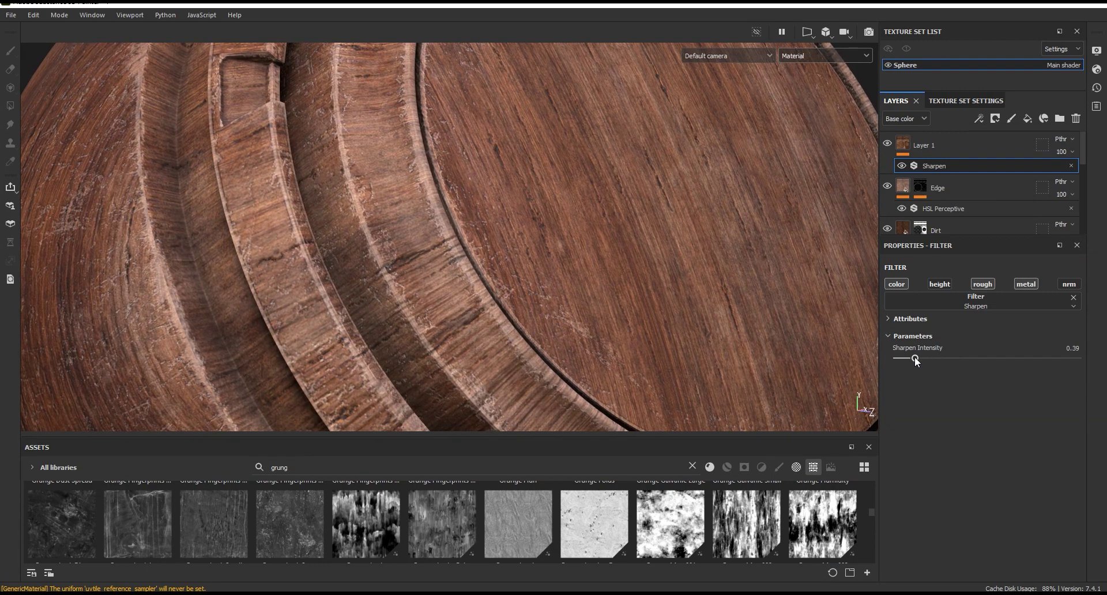
pyautogui.click(910, 359)
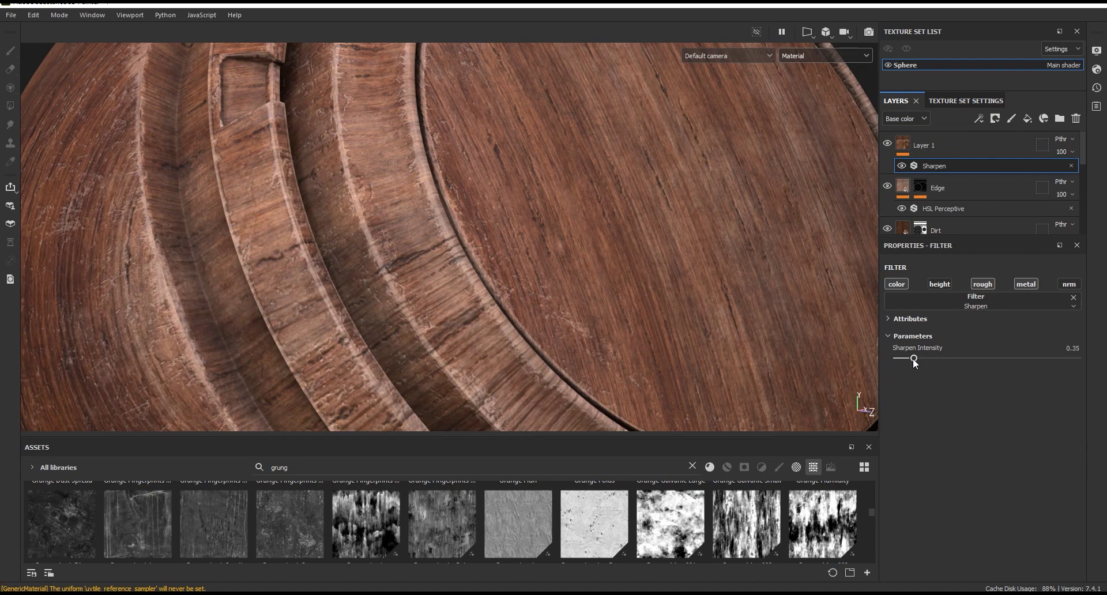
# - Orbit and zoom around the sphere to inspect the sharpened wood grain on the disc face
pyautogui.scroll(-3, 531, 309)
pyautogui.scroll(-3, 482, 210)
pyautogui.scroll(-1, 487, 245)
pyautogui.moveTo(486, 245)
pyautogui.keyDown('alt'); pyautogui.mouseDown()
pyautogui.moveTo(606, 252)
pyautogui.moveTo(346, 199)
pyautogui.mouseUp(); pyautogui.keyUp('alt')
pyautogui.moveTo(346, 199)
pyautogui.keyDown('alt'); pyautogui.mouseDown(button='right')
pyautogui.moveTo(336, 192)
pyautogui.moveTo(366, 366)
pyautogui.mouseUp(button='right'); pyautogui.keyUp('alt')
pyautogui.moveTo(365, 366)
pyautogui.keyDown('alt'); pyautogui.mouseDown()
pyautogui.moveTo(389, 240)
pyautogui.moveTo(377, 237)
pyautogui.mouseUp(); pyautogui.keyUp('alt')
pyautogui.moveTo(376, 237)
pyautogui.keyDown('alt'); pyautogui.mouseDown(button='right')
pyautogui.moveTo(357, 301)
pyautogui.moveTo(404, 306)
pyautogui.mouseUp(button='right'); pyautogui.keyUp('alt')
pyautogui.moveTo(404, 306)
pyautogui.keyDown('alt'); pyautogui.mouseDown()
pyautogui.moveTo(548, 277)
pyautogui.moveTo(527, 269)
pyautogui.mouseUp(); pyautogui.keyUp('alt')
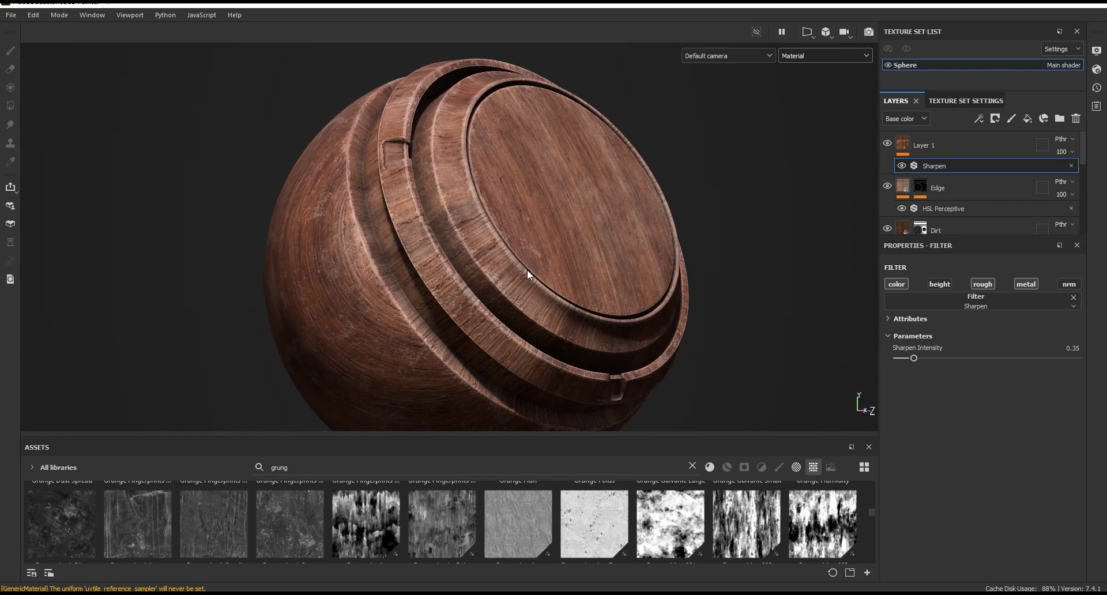
# - Hide the panels with Tab, then orbit and zoom to show the sharpened grain, worn edges and dirty grooves
pyautogui.press('Tab')
pyautogui.moveTo(614, 310)
pyautogui.keyDown('alt'); pyautogui.mouseDown()
pyautogui.moveTo(549, 289)
pyautogui.moveTo(604, 299)
pyautogui.moveTo(594, 292)
pyautogui.moveTo(657, 232)
pyautogui.mouseUp(); pyautogui.keyUp('alt')
pyautogui.moveTo(657, 232)
pyautogui.keyDown('alt'); pyautogui.mouseDown(button='right')
pyautogui.moveTo(645, 399)
pyautogui.moveTo(557, 381)
pyautogui.mouseUp(button='right'); pyautogui.keyUp('alt')
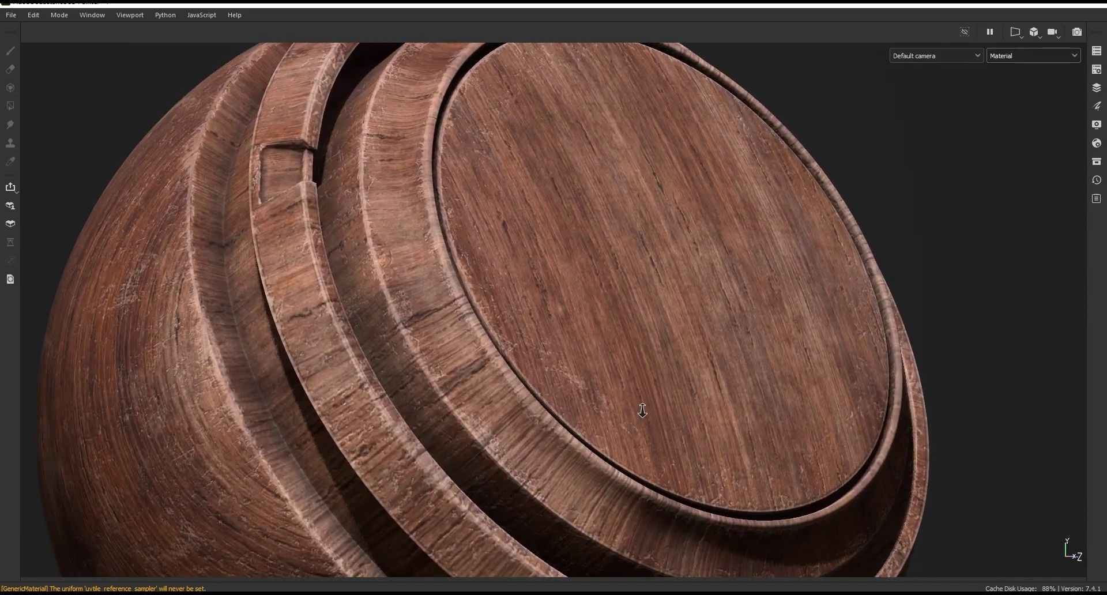
pyautogui.moveTo(557, 381)
pyautogui.keyDown('alt'); pyautogui.mouseDown()
pyautogui.moveTo(587, 376)
pyautogui.moveTo(588, 386)
pyautogui.mouseUp(); pyautogui.keyUp('alt')
pyautogui.keyDown('alt'); pyautogui.moveTo(588, 386); pyautogui.dragTo(521, 247, button='right'); pyautogui.keyUp('alt')
pyautogui.moveTo(521, 247)
pyautogui.keyDown('alt'); pyautogui.mouseDown()
pyautogui.moveTo(548, 430)
pyautogui.moveTo(537, 375)
pyautogui.mouseUp(); pyautogui.keyUp('alt')
pyautogui.keyDown('alt'); pyautogui.moveTo(536, 375); pyautogui.dragTo(527, 328, button='right'); pyautogui.keyUp('alt')
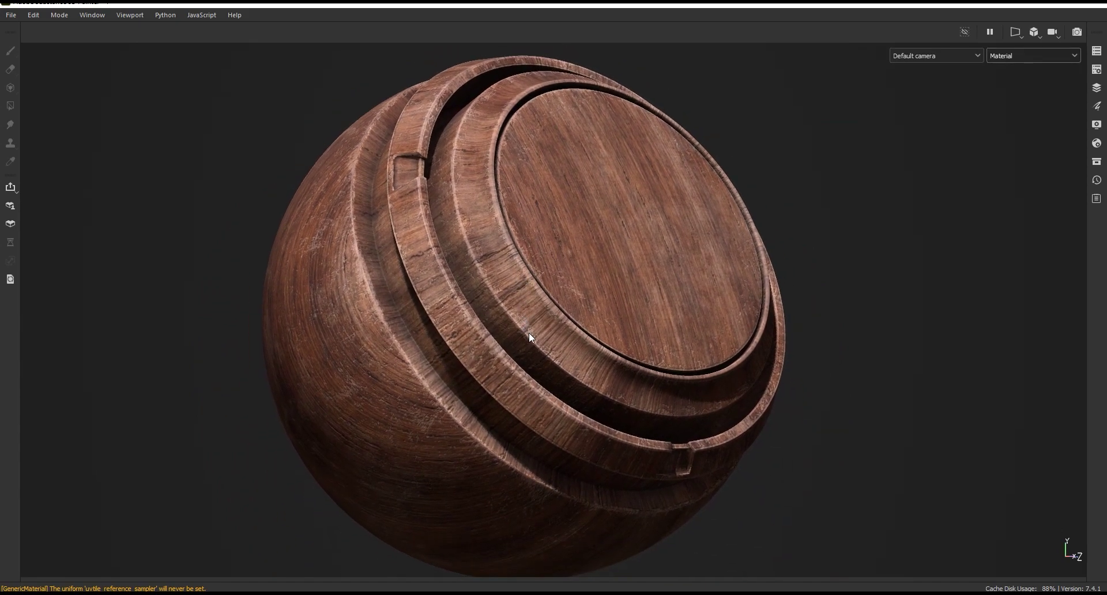
pyautogui.keyDown('alt'); pyautogui.moveTo(528, 327); pyautogui.dragTo(531, 320, button='middle'); pyautogui.keyUp('alt')
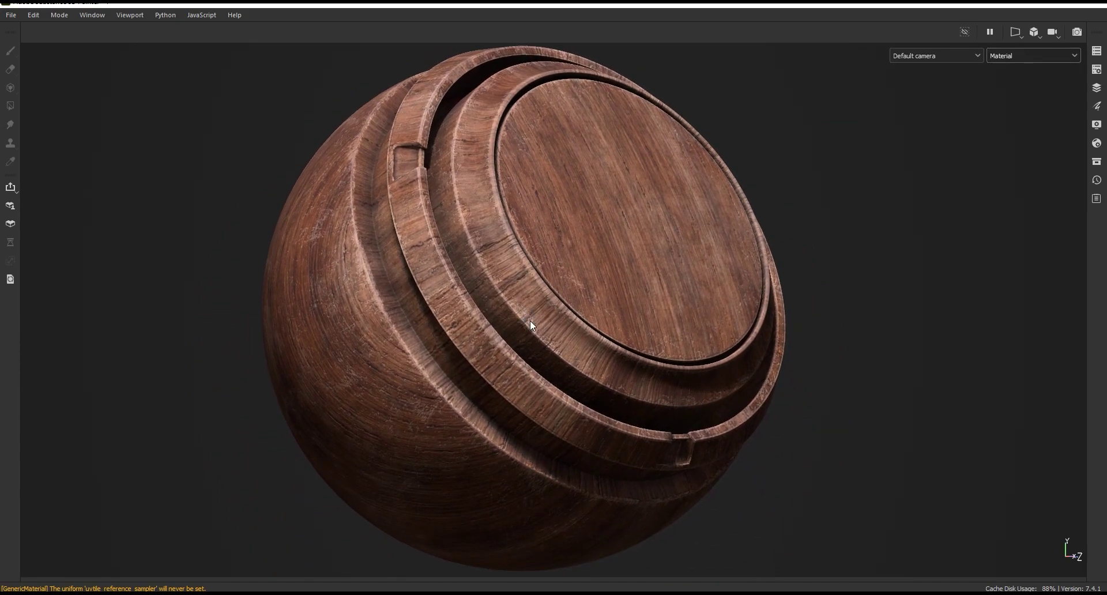